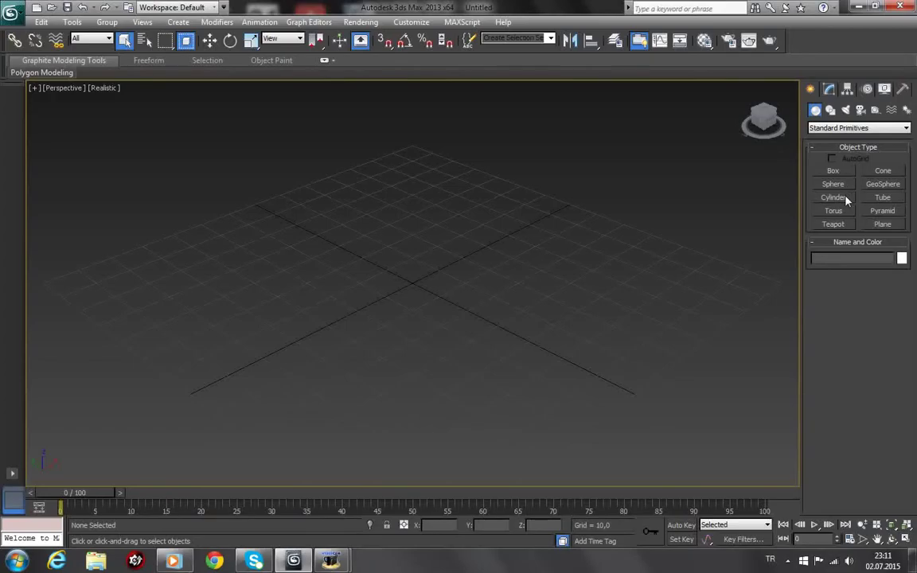
Create a cylinder disc of radius 40,06 and height 9,391 at the scene centre, with edged faces shown
left_click(842, 198)
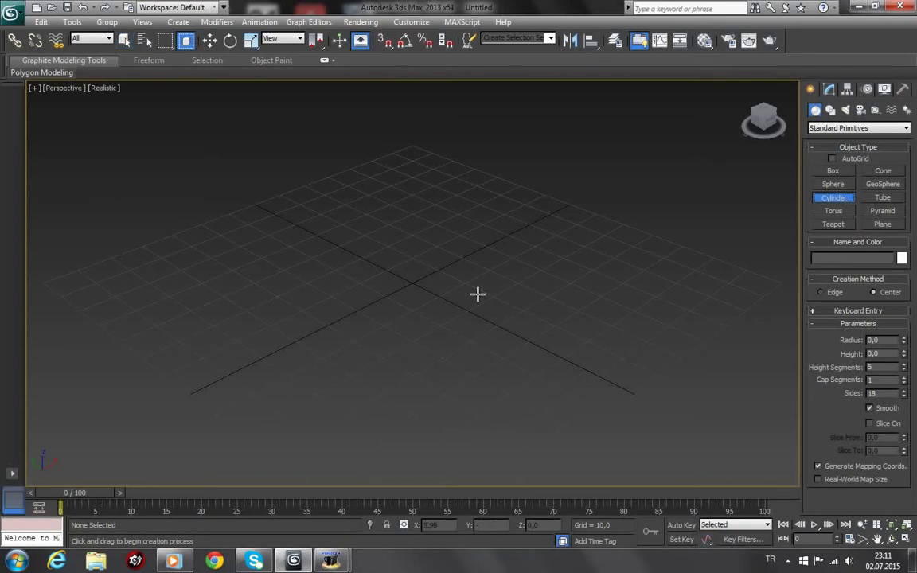
left_click_drag(374, 279, 493, 333)
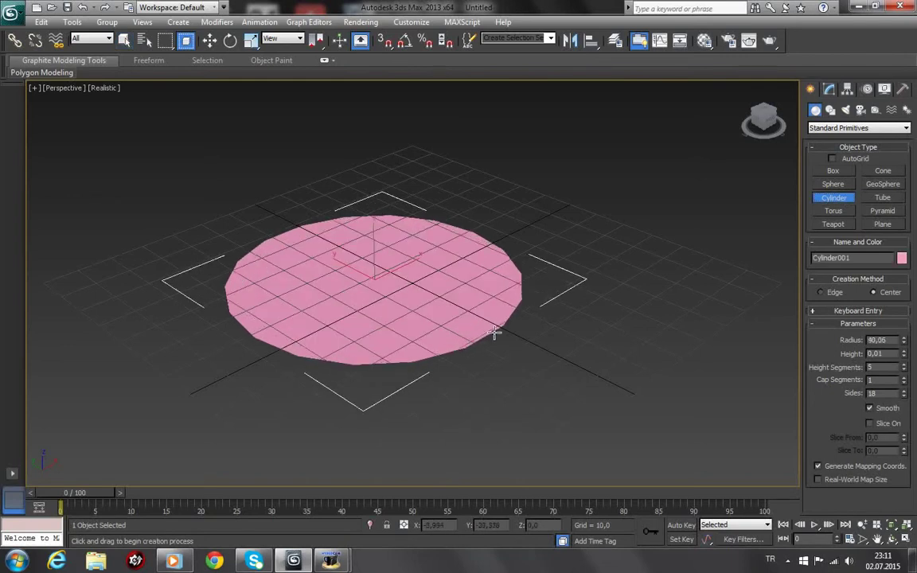
left_click(488, 289)
key("F4")
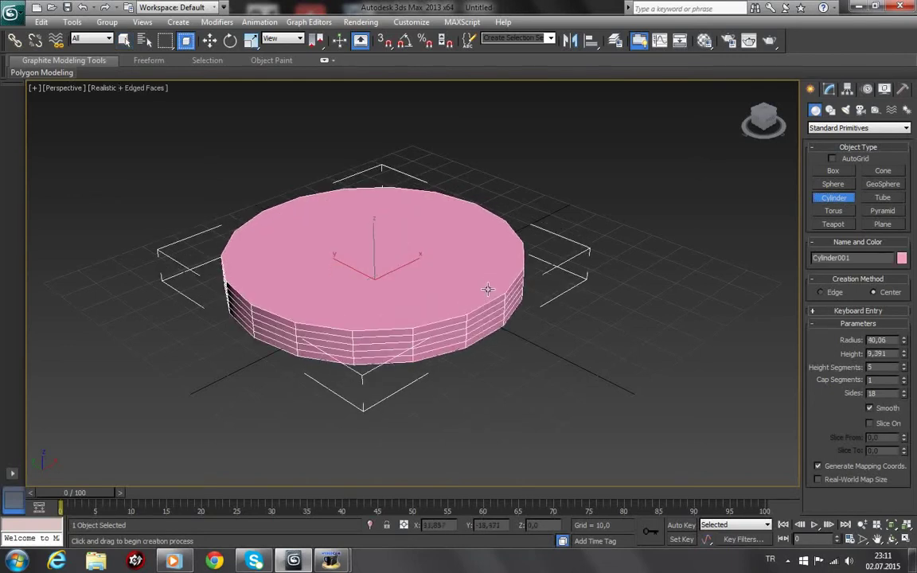
Lower the cylinder's Height Segments to 2
left_click(829, 88)
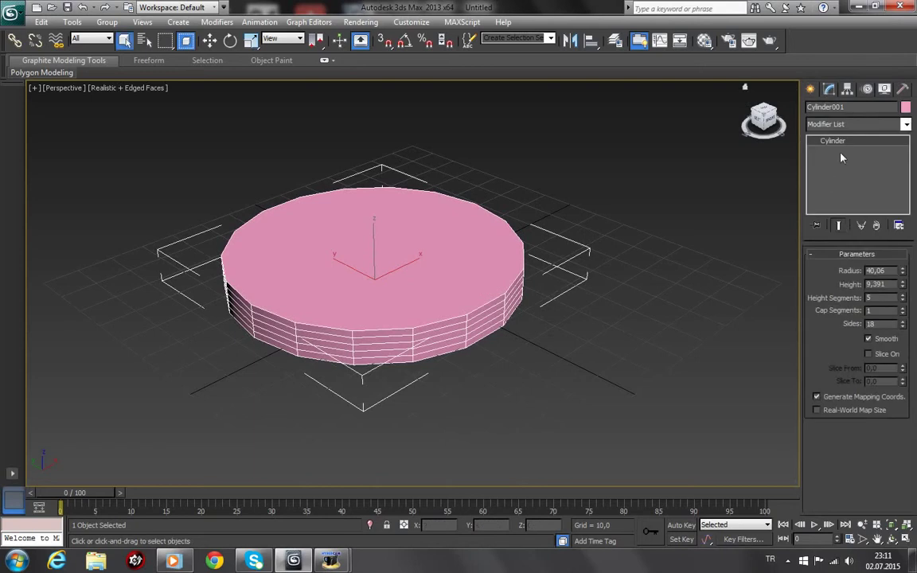
left_click(903, 300)
left_click(903, 301)
left_click(903, 300)
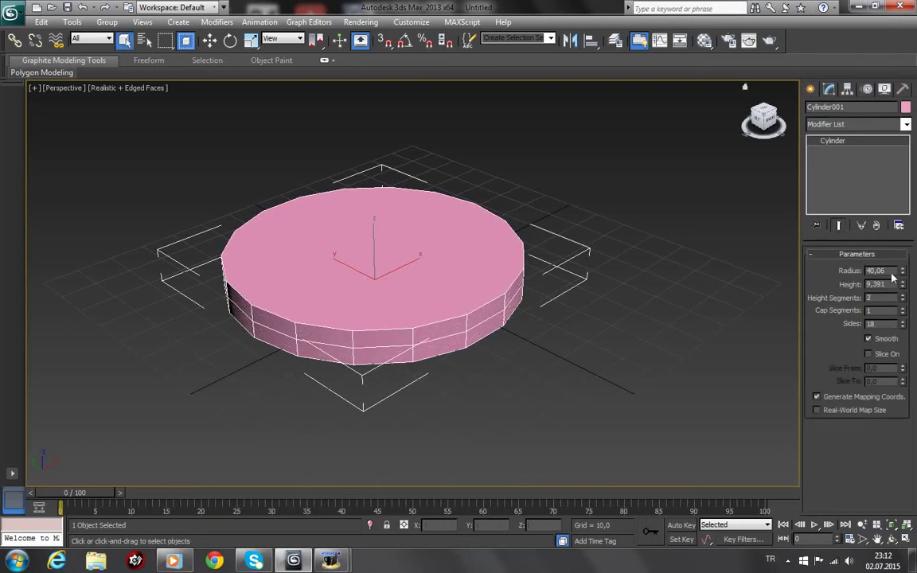
right_click(854, 143)
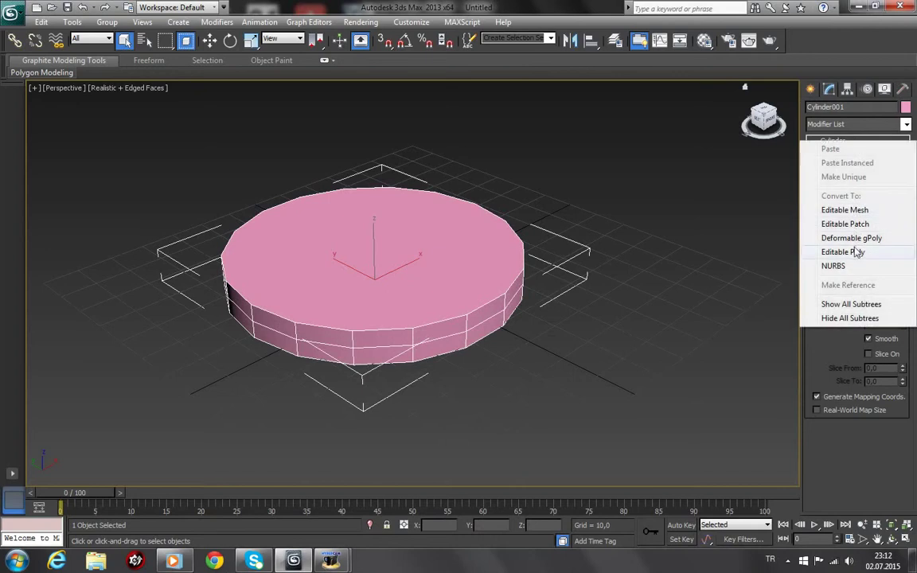
Convert the cylinder to Editable Poly and move its middle edge loop down
left_click(858, 313)
left_click(892, 540)
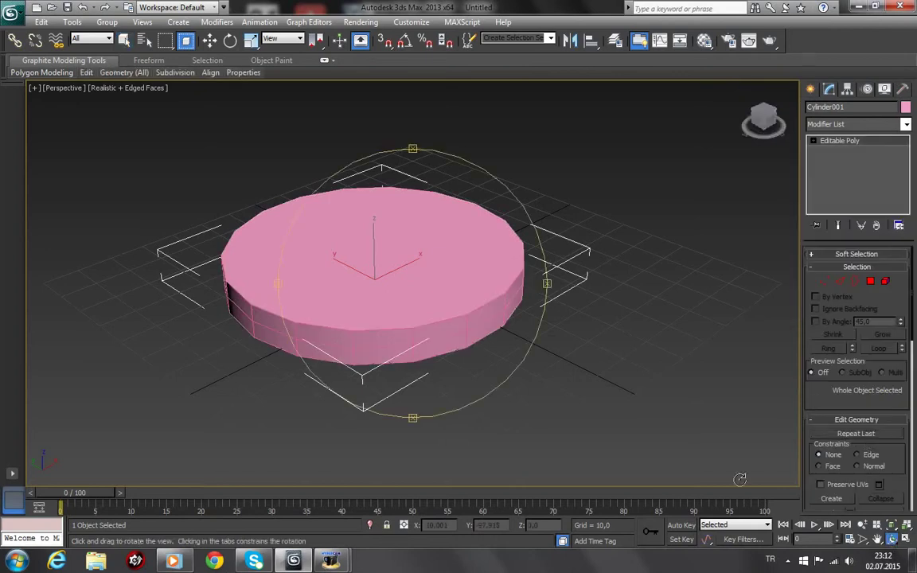
left_click_drag(434, 350, 452, 317)
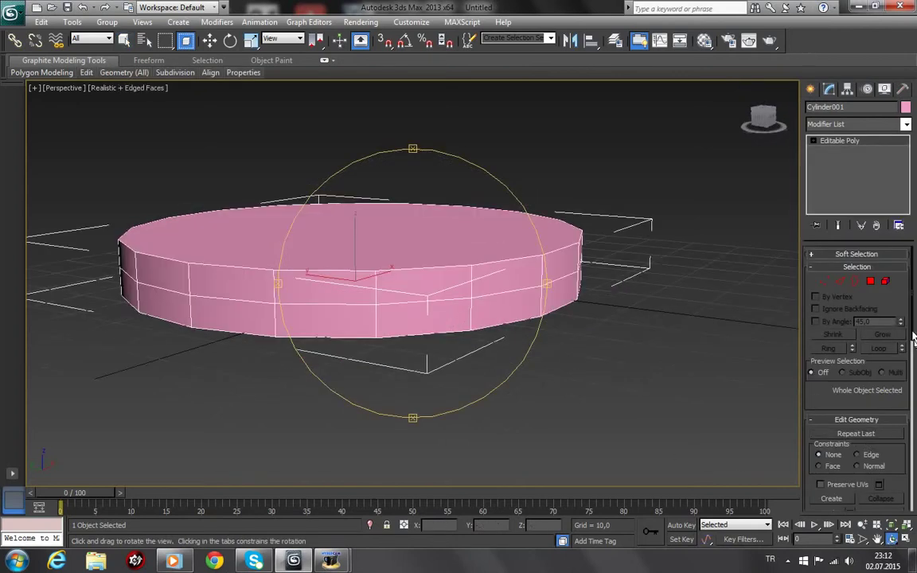
left_click(841, 281)
double_click(333, 304)
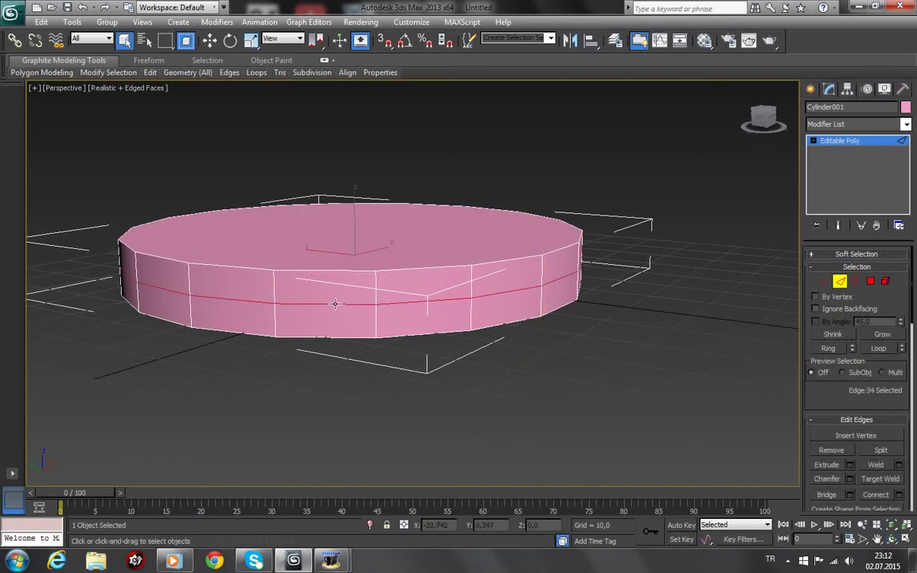
left_click(209, 40)
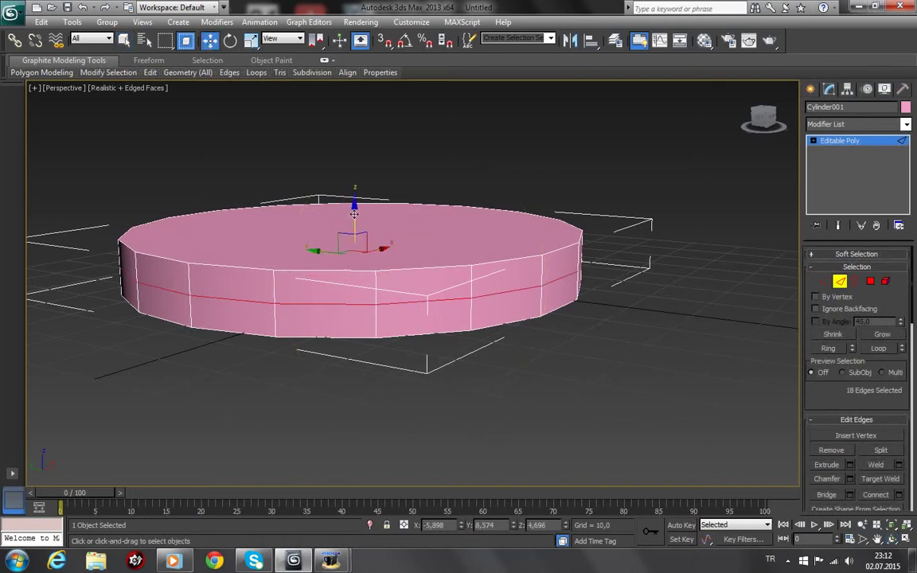
left_click_drag(354, 205, 358, 232)
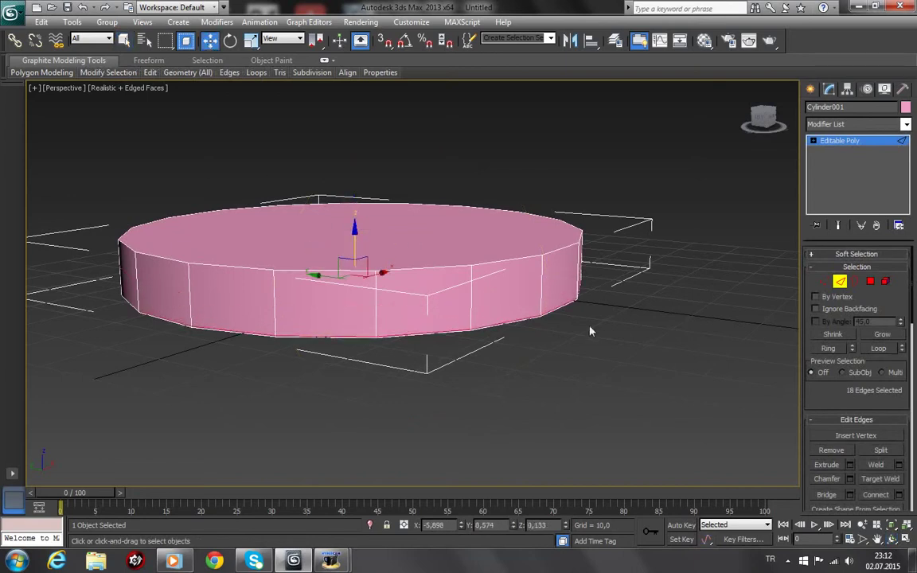
Chamfer the top rim edge loop by 2,367
left_click(417, 264)
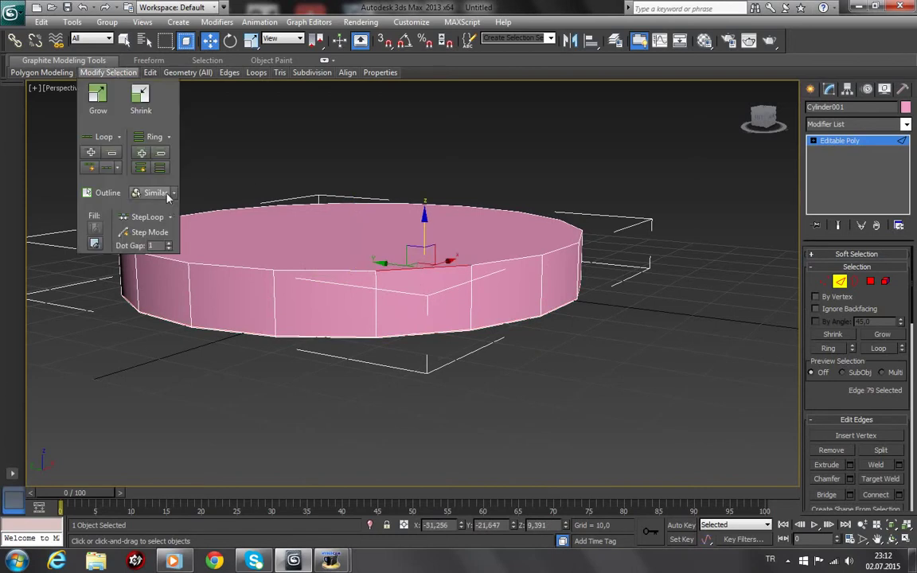
left_click(166, 194)
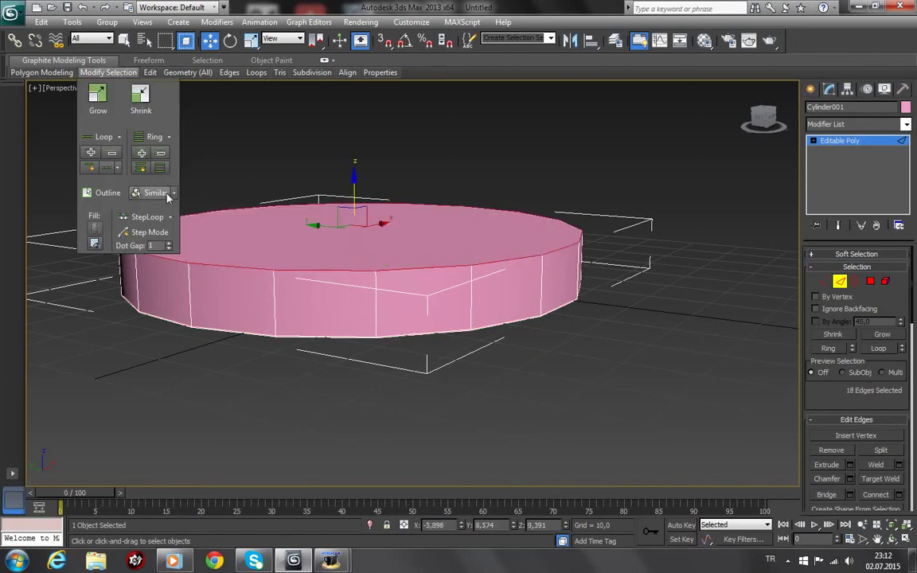
right_click(359, 273)
left_click(230, 349)
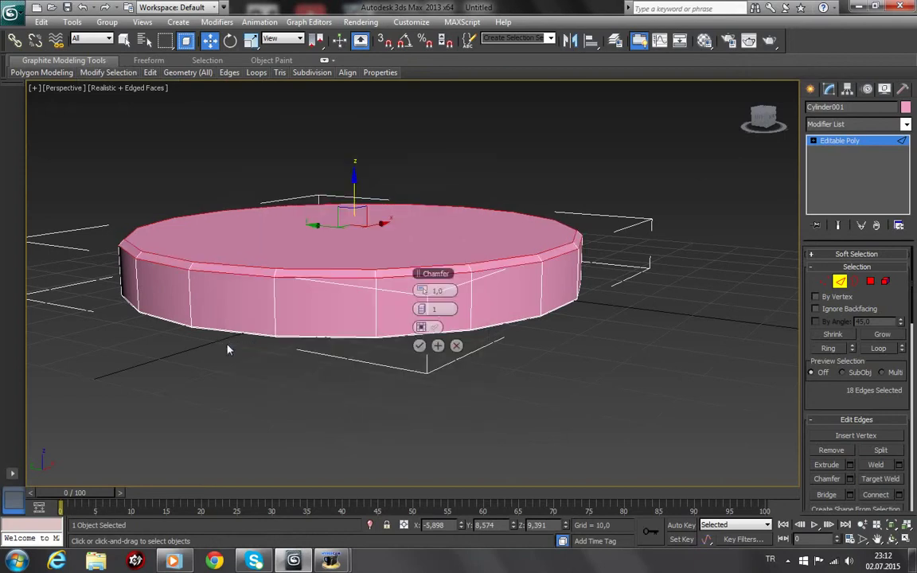
left_click_drag(423, 290, 438, 302)
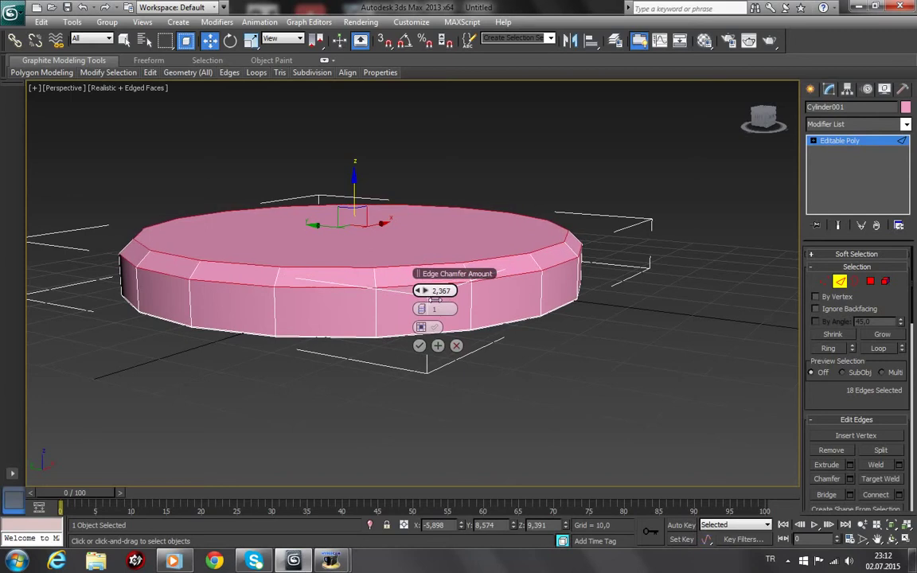
left_click(419, 346)
In Polygon mode, select the disc's top face
key("ctrl+r")
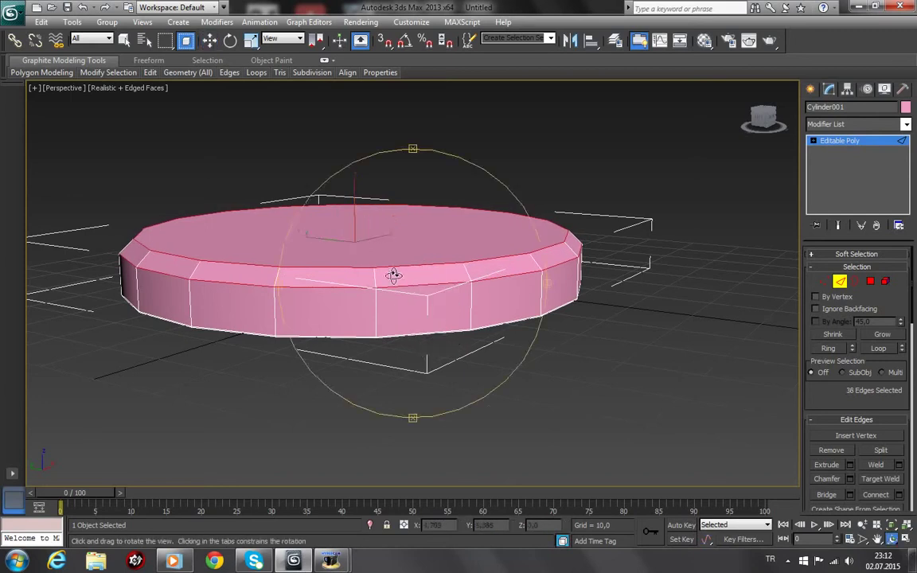
left_click_drag(394, 276, 399, 289)
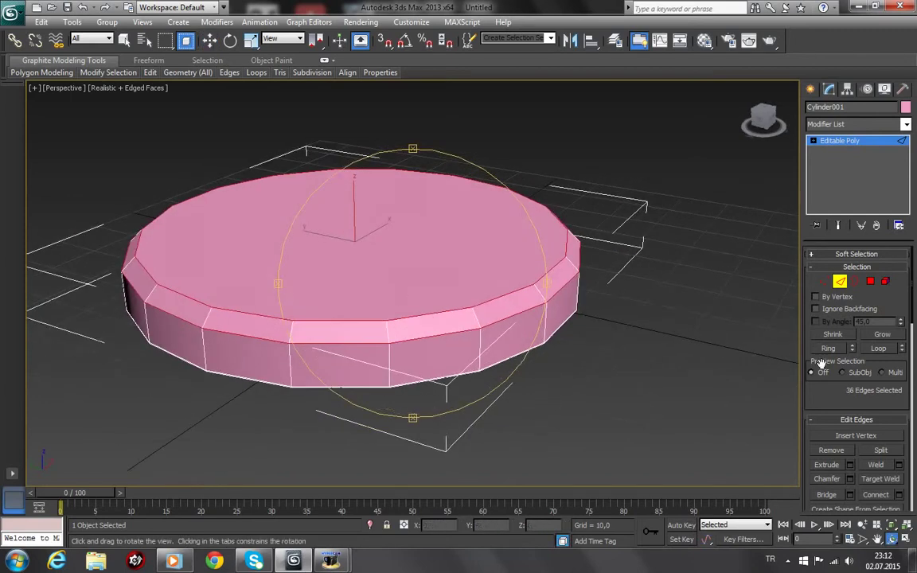
left_click(873, 282)
left_click(374, 239)
Inset the top face twice to make two concentric rings, then deselect it
right_click(339, 252)
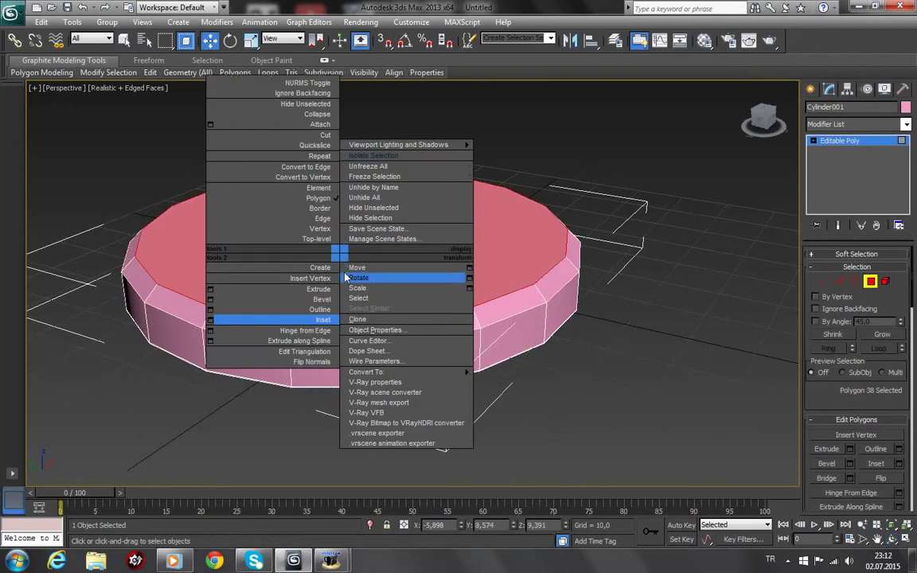
left_click(221, 322)
mouse_move(425, 309)
left_mouse_down()
mouse_move(437, 324)
mouse_move(425, 315)
left_mouse_up()
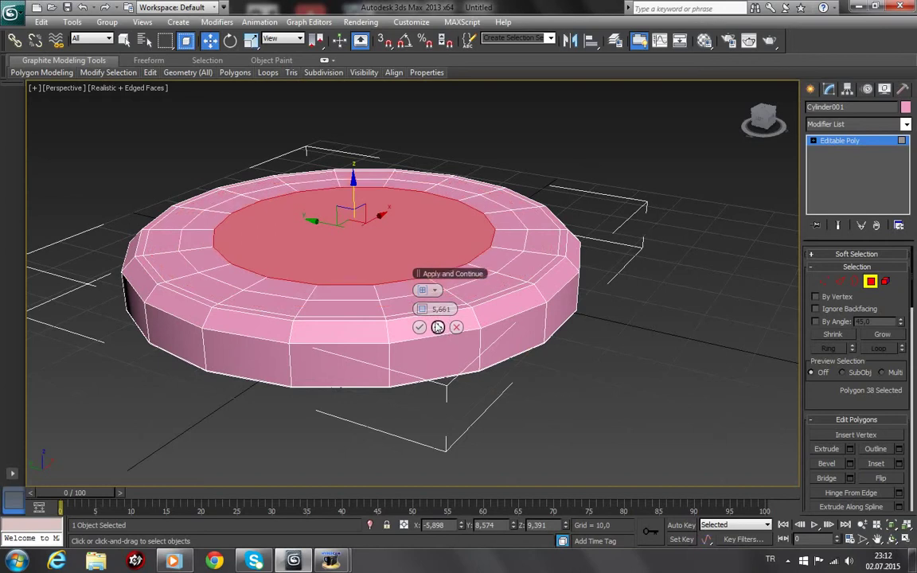
left_click(438, 327)
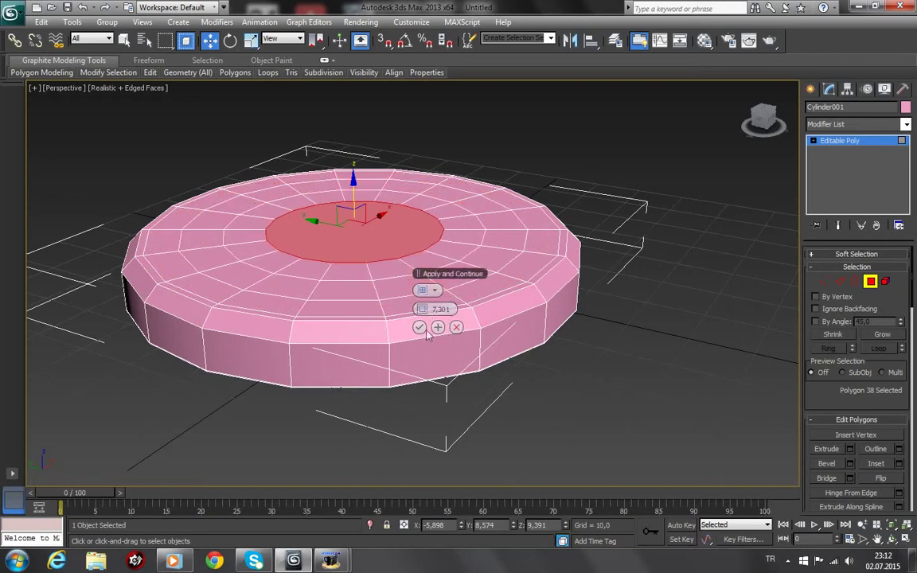
left_click(420, 328)
left_click(594, 433)
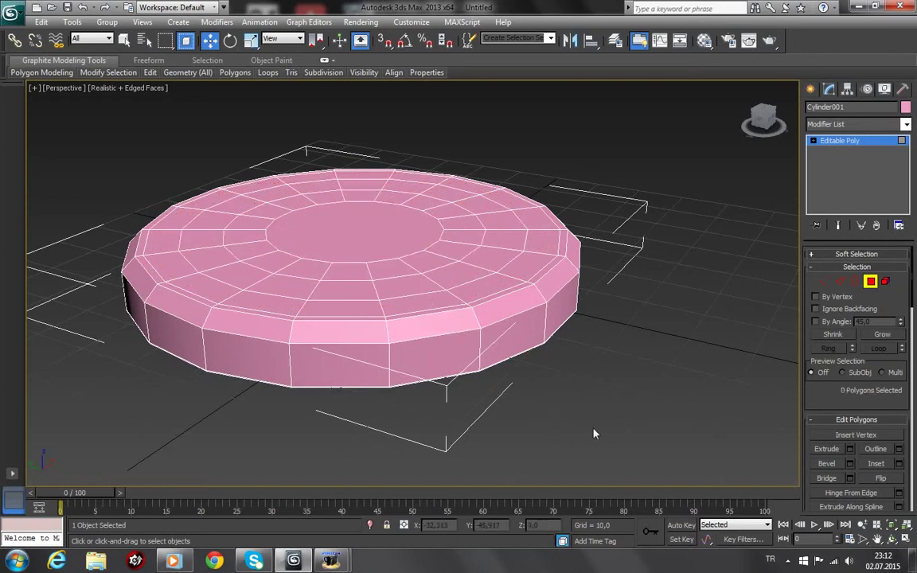
left_click(893, 539)
left_click_drag(415, 383, 434, 326)
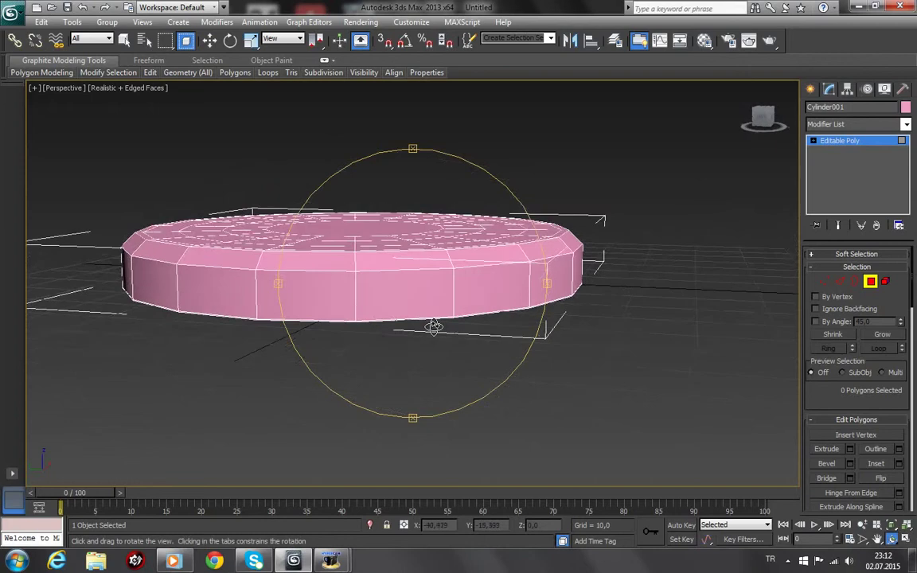
Extrude the disc's bottom face by a height of 1,251
scroll(433, 327, "up", 3)
scroll(434, 327, "down", 3)
left_click_drag(433, 327, 440, 317)
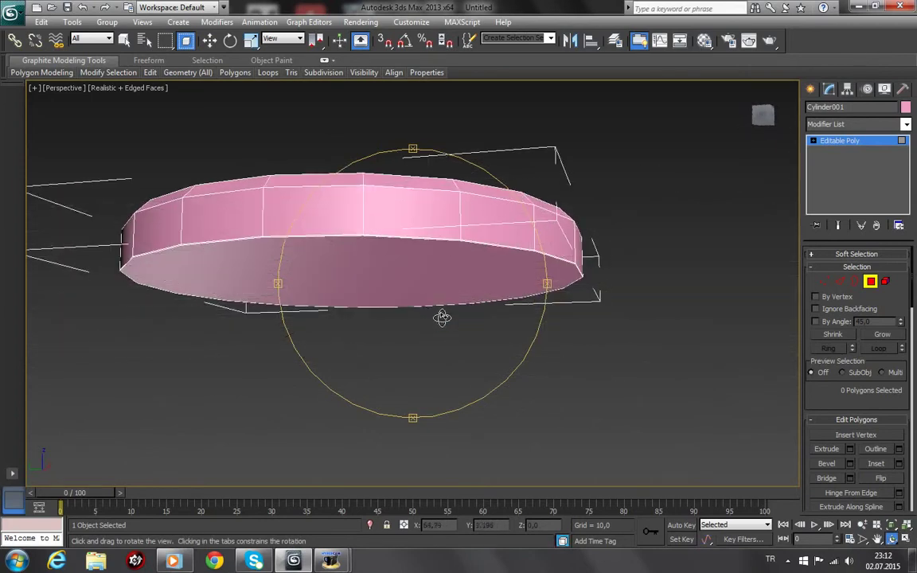
left_click(209, 40)
left_click(342, 270)
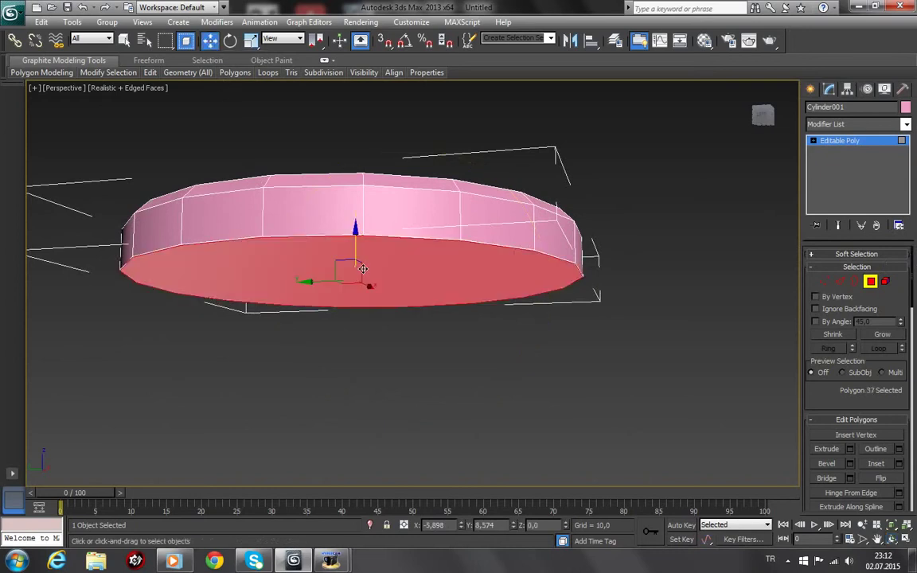
right_click(362, 269)
left_click(230, 308)
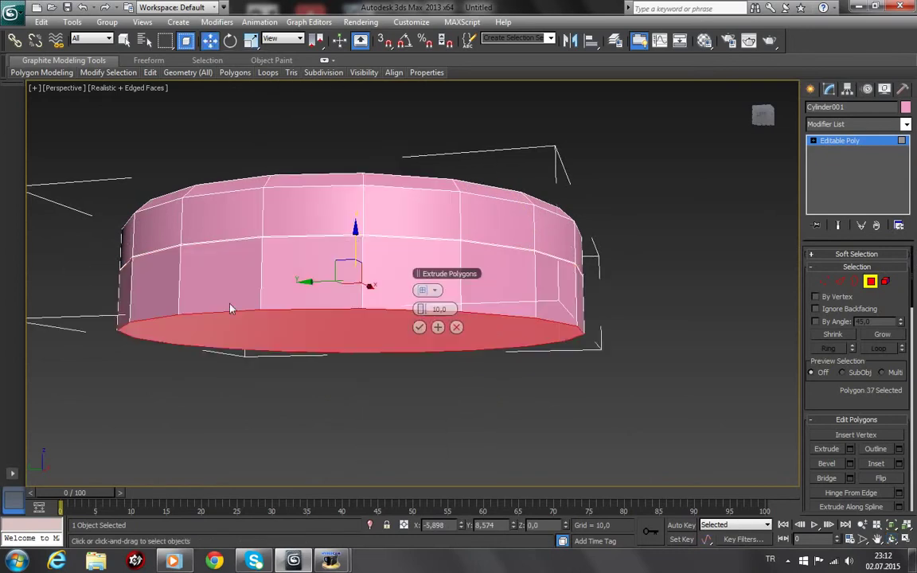
mouse_move(434, 309)
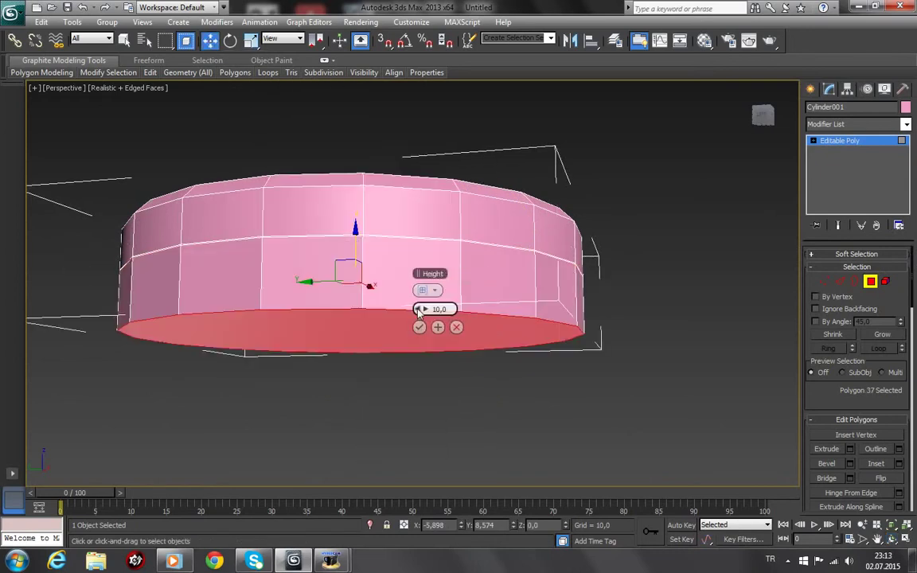
left_click_drag(420, 313, 375, 297)
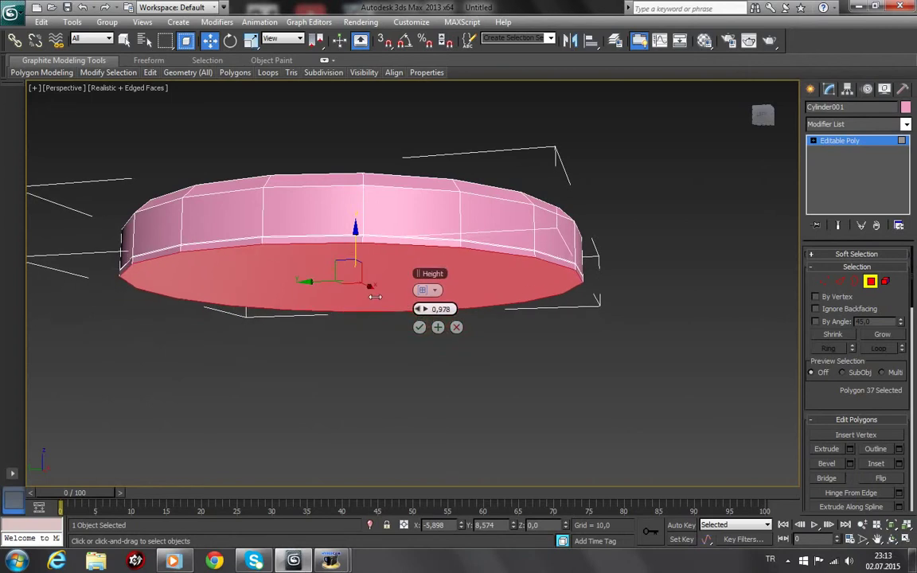
left_click_drag(375, 297, 376, 297)
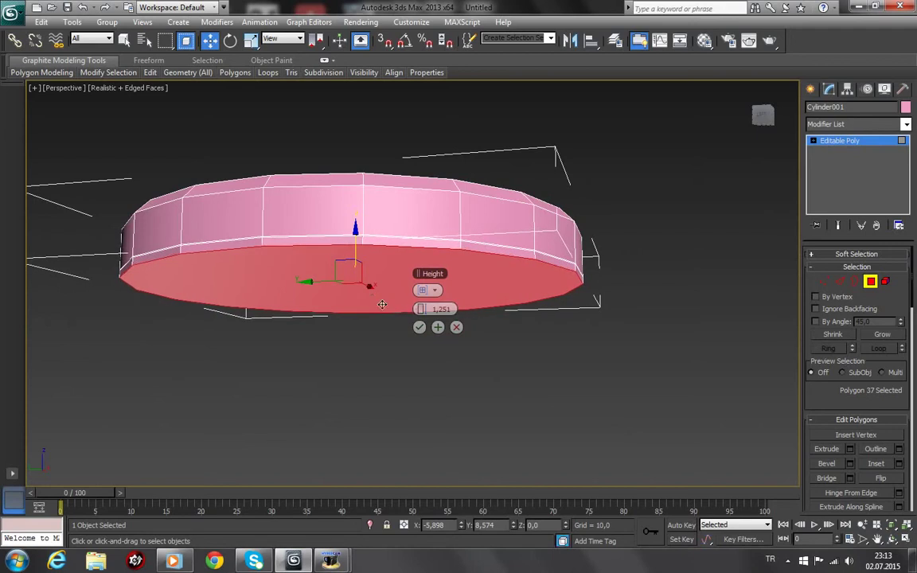
left_click(419, 328)
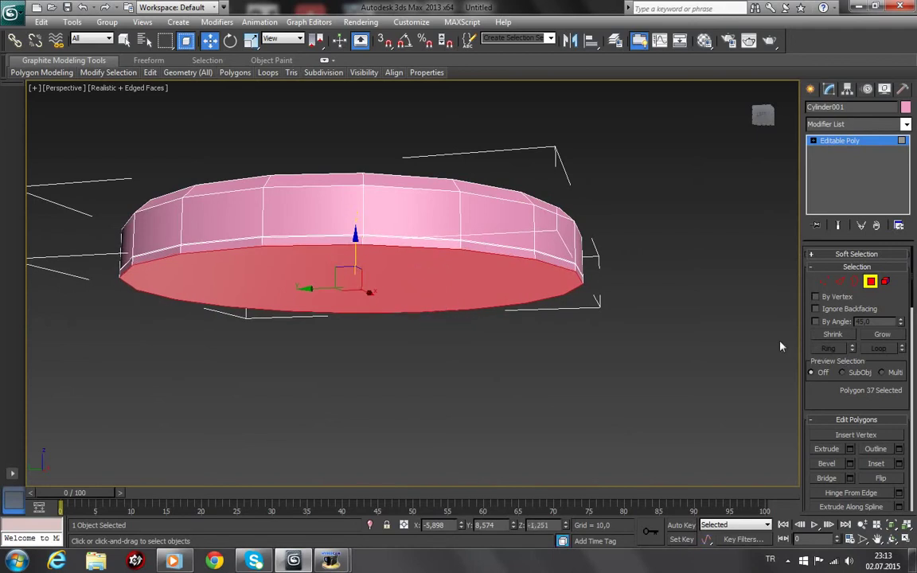
left_click(892, 539)
left_click_drag(363, 207, 374, 270)
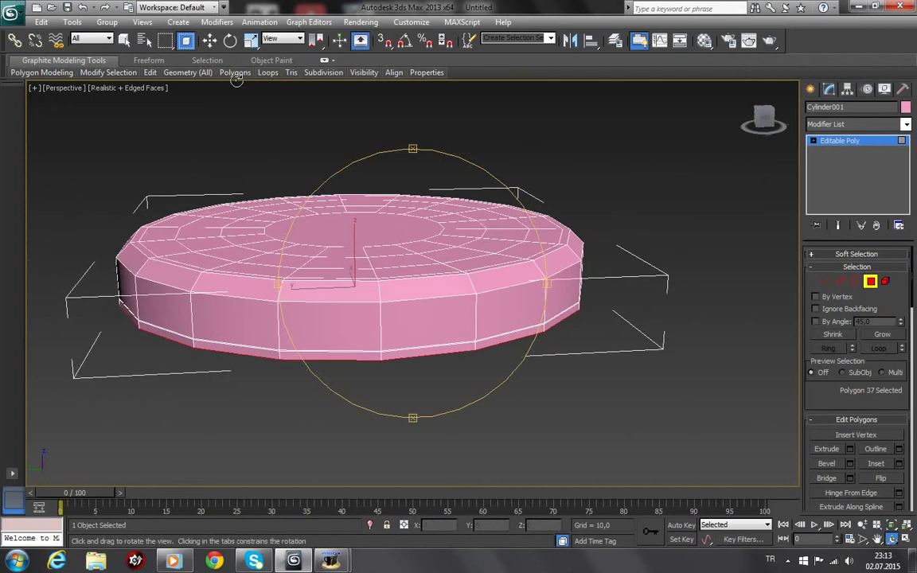
Extrude the bottom ring of side faces along Local Normal by about 0.43
key("w")
left_click(344, 356)
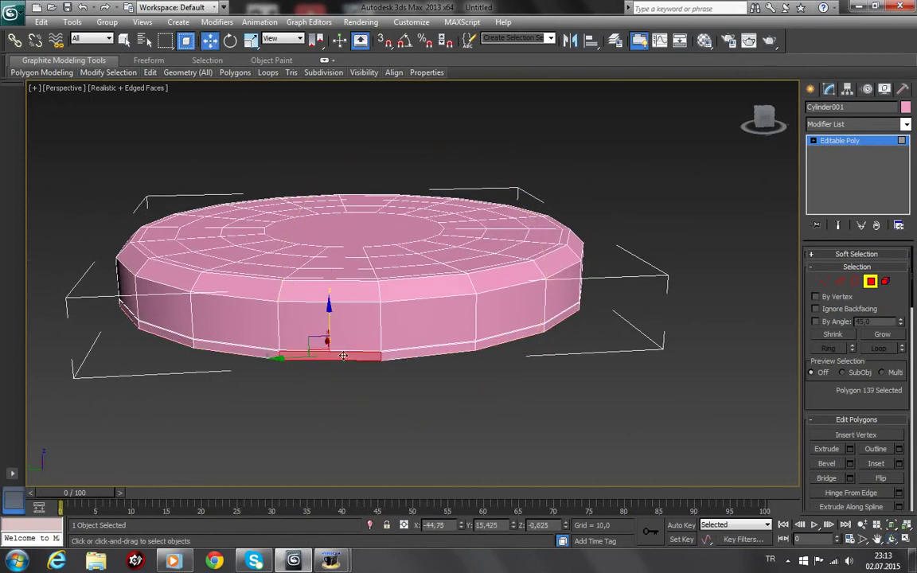
left_click(412, 355, "shift")
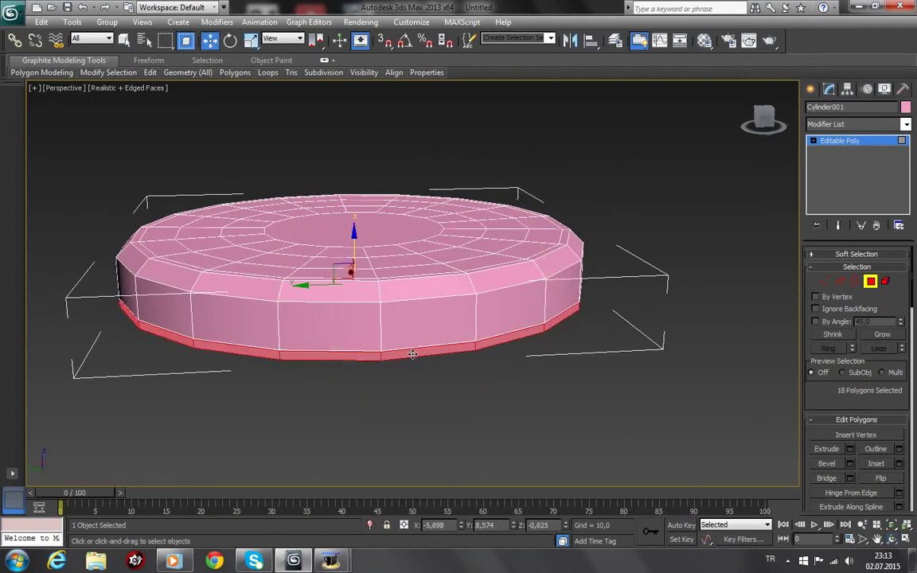
right_click(412, 356)
left_click(280, 389)
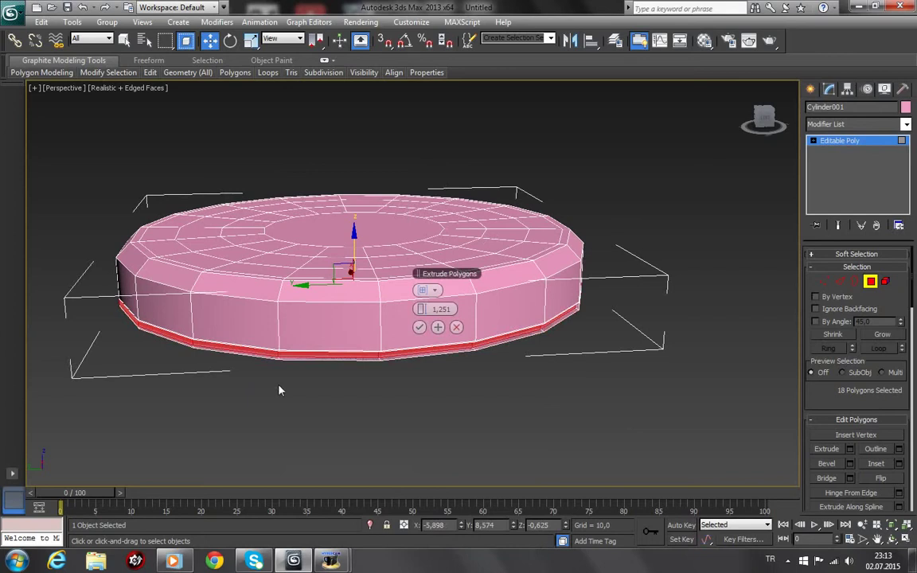
left_click(429, 292)
left_click(442, 311)
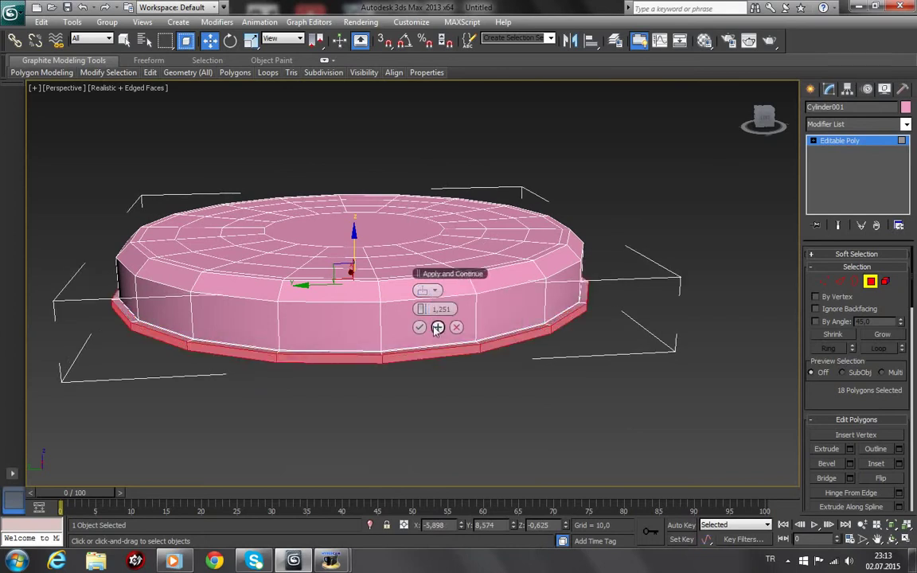
left_click_drag(416, 309, 414, 309)
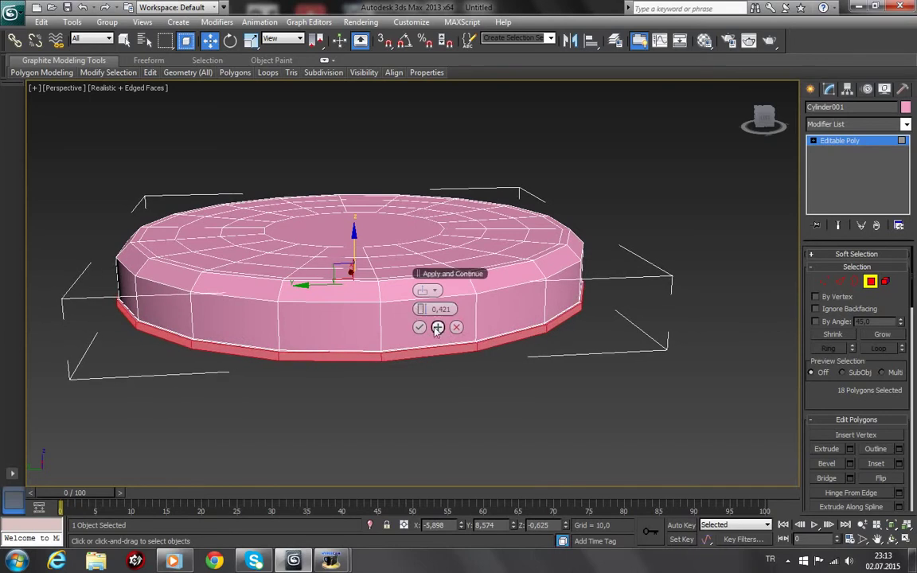
left_click(419, 327)
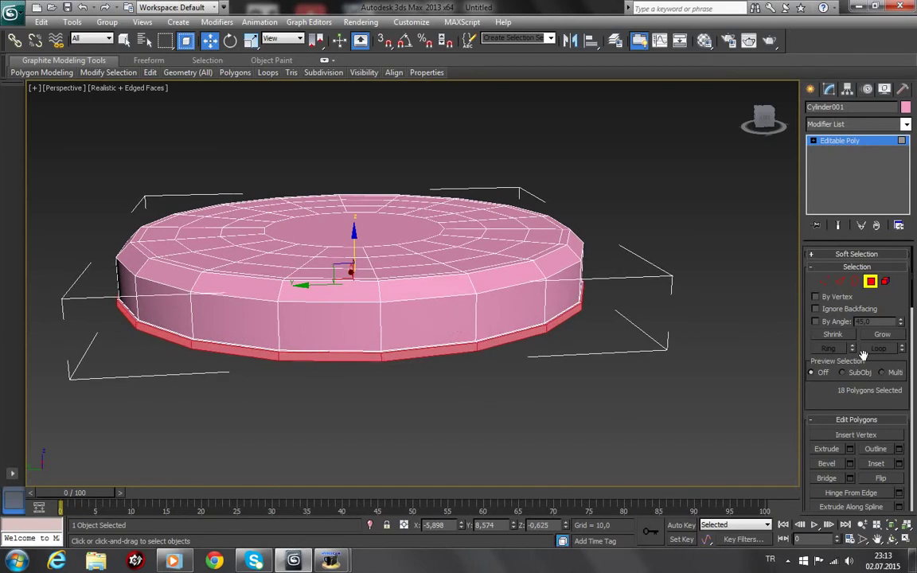
Grow the face selection and add the bottom cap face to it
left_click(884, 336)
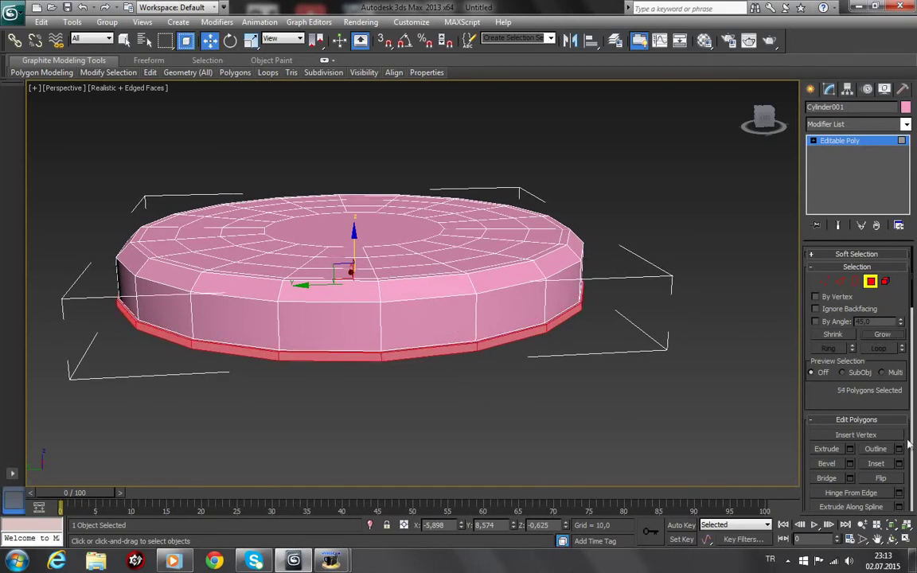
key("ctrl+r")
left_click_drag(450, 346, 466, 133)
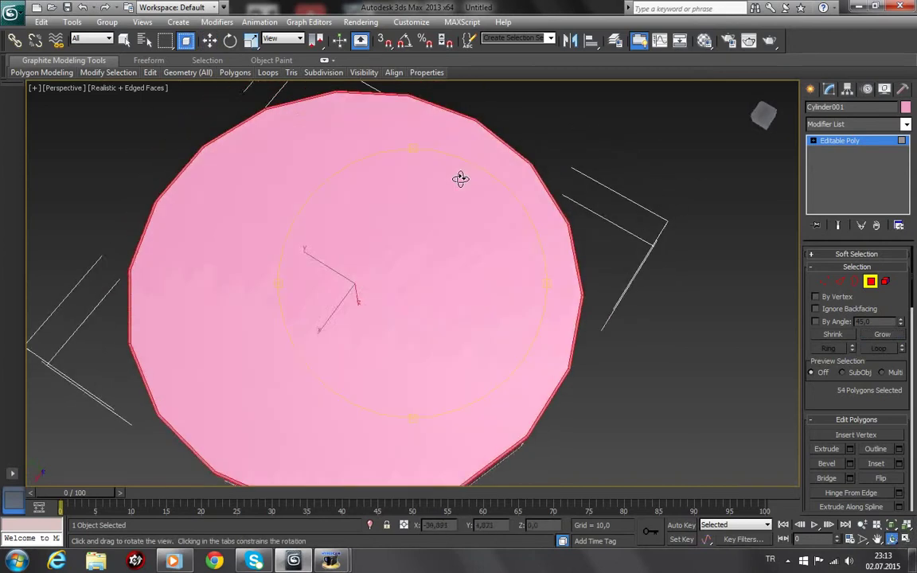
left_click(210, 40)
left_click(274, 217, "ctrl")
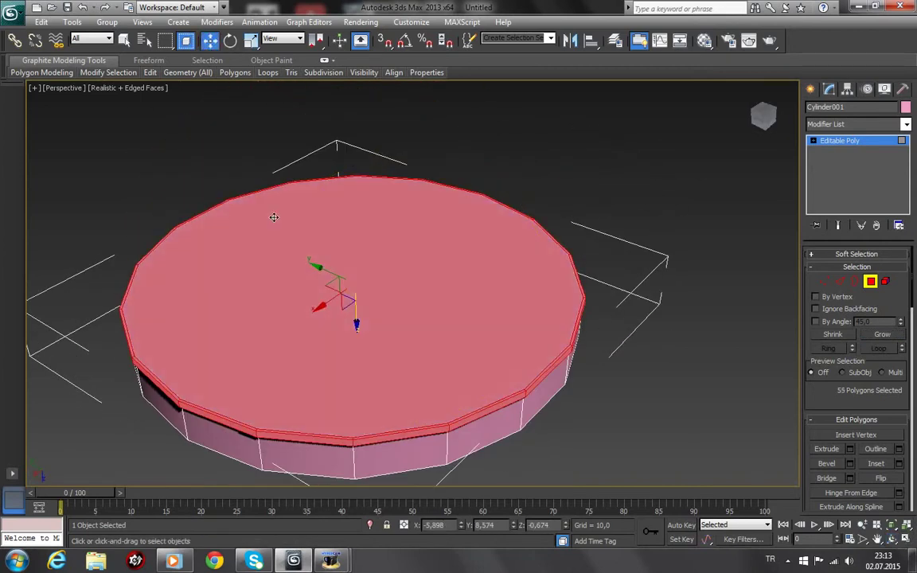
left_click(892, 539)
mouse_move(401, 253)
left_mouse_down()
mouse_move(415, 351)
mouse_move(430, 352)
left_mouse_up()
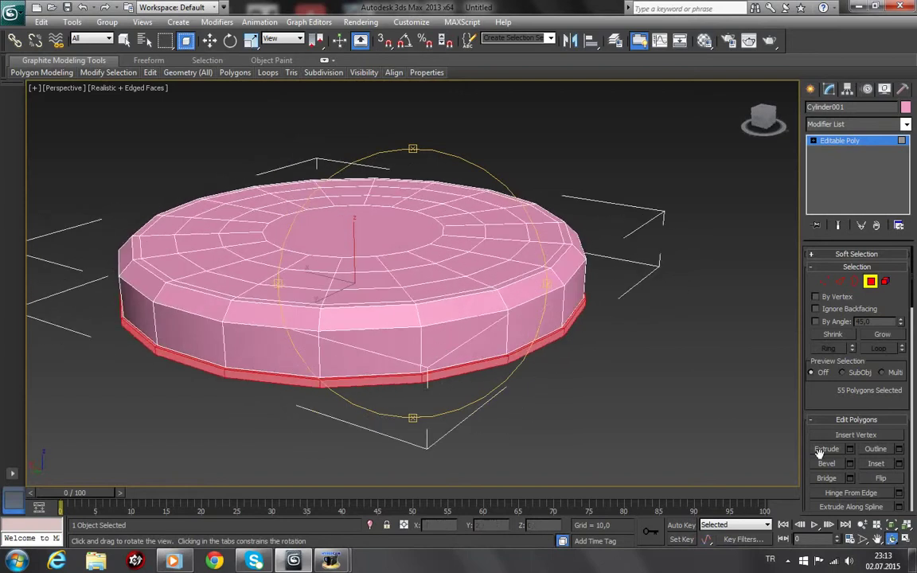
Detach the selected base faces as a new object, Object001, and select it
left_click_drag(828, 406, 830, 286)
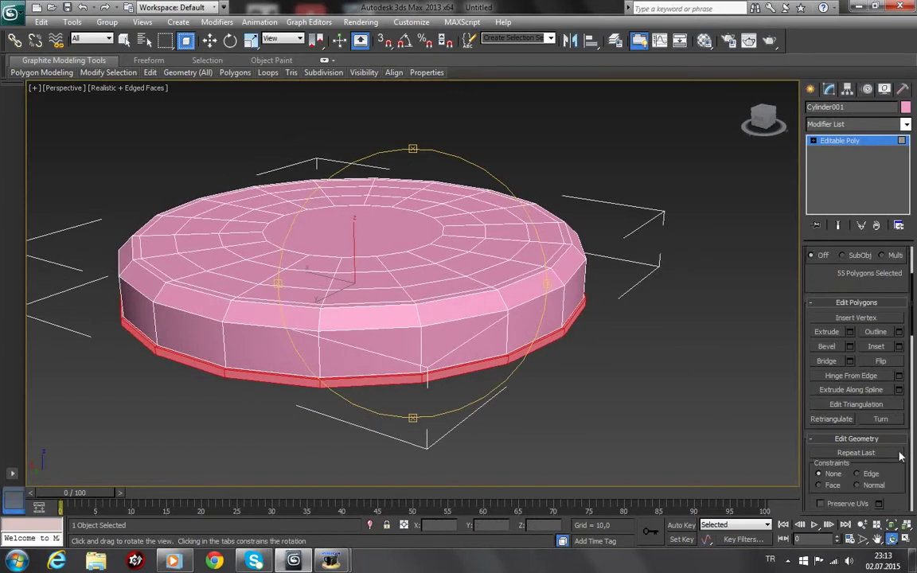
left_click_drag(900, 456, 900, 365)
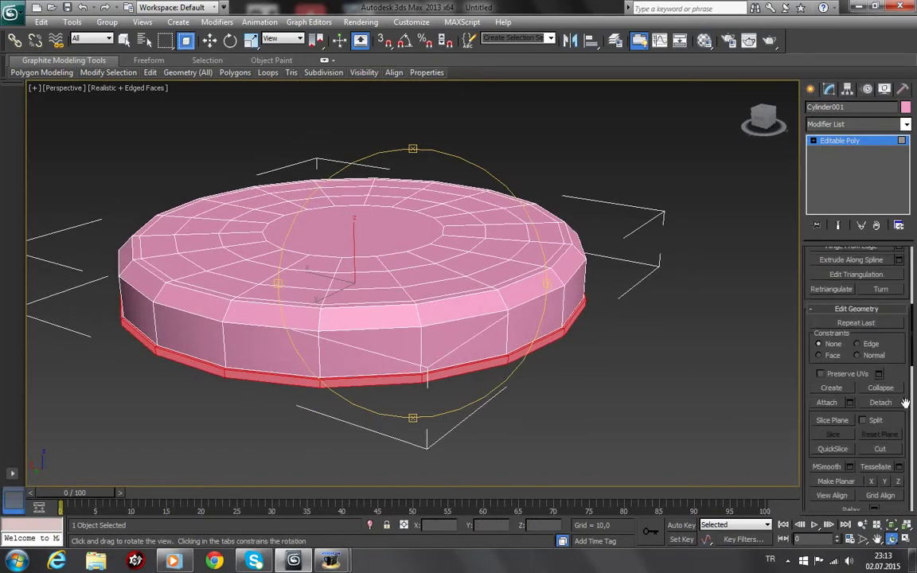
left_click(880, 403)
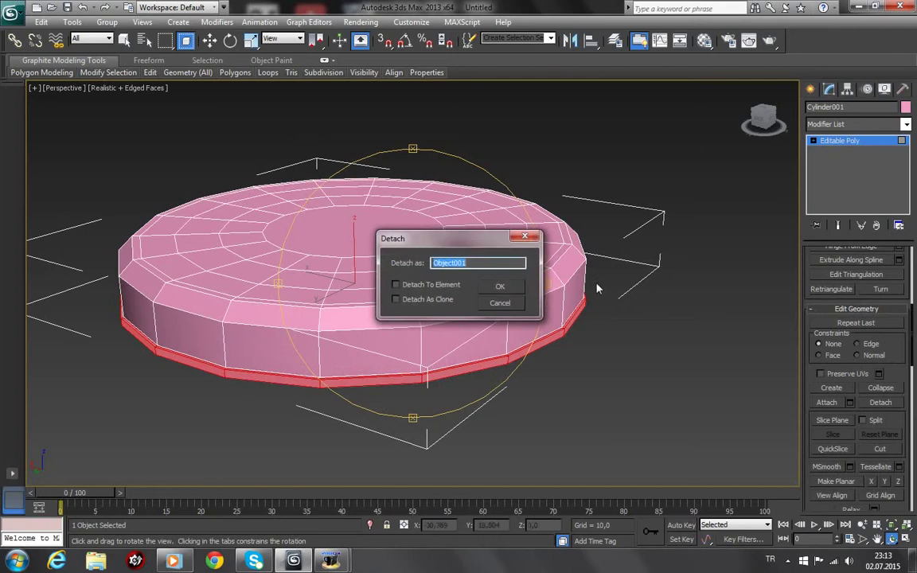
left_click(500, 289)
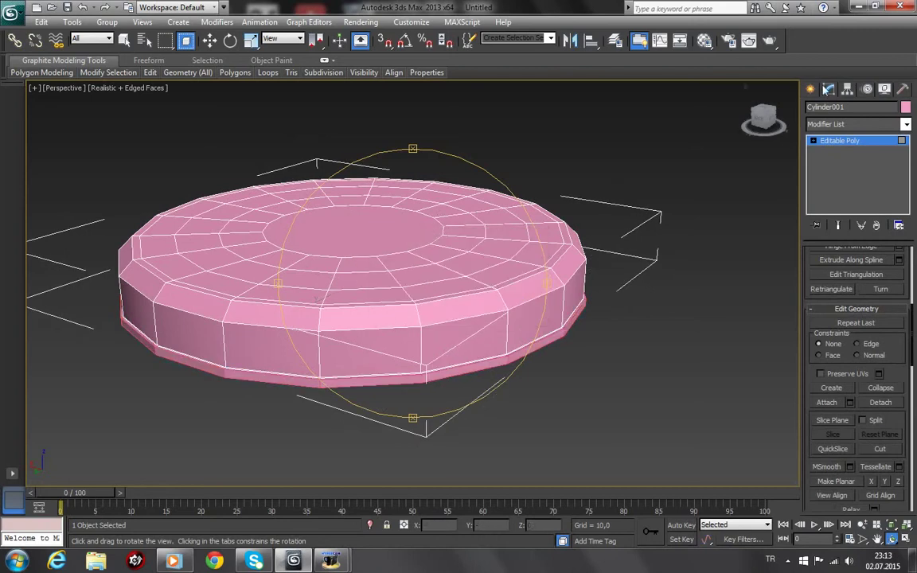
key("w")
left_click(716, 265)
left_click(519, 354)
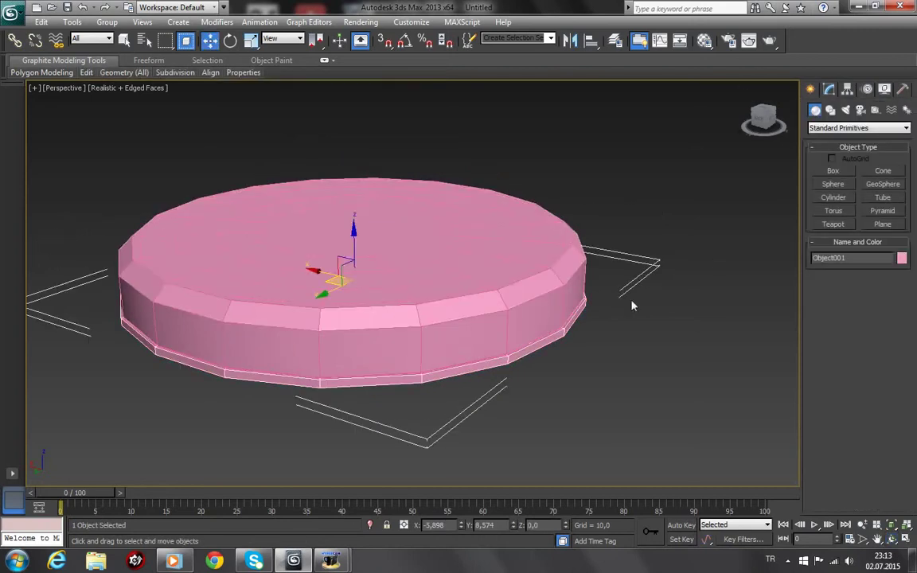
left_click(847, 89)
Adjust Object001's pivot only, then colour Cylinder001 blue
left_click(857, 170)
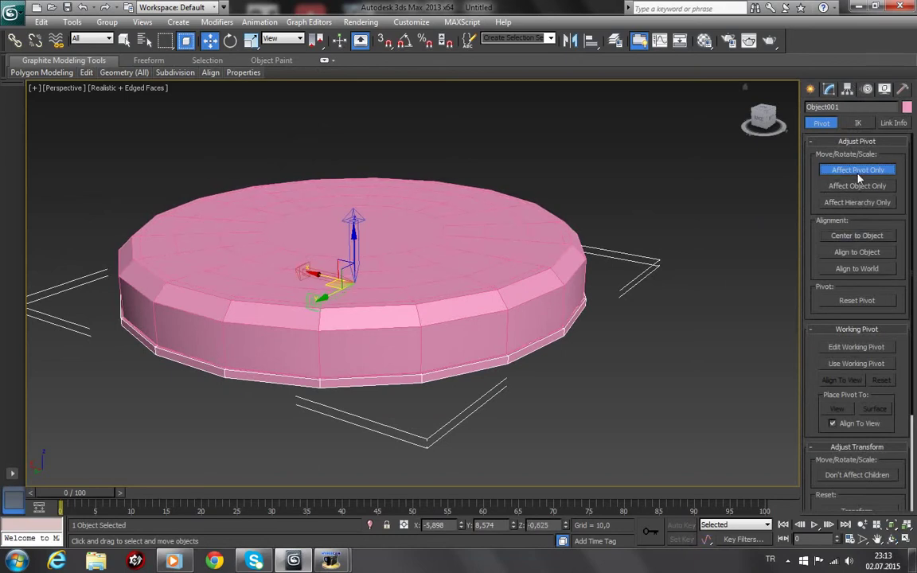
left_click(712, 286)
left_click(415, 286)
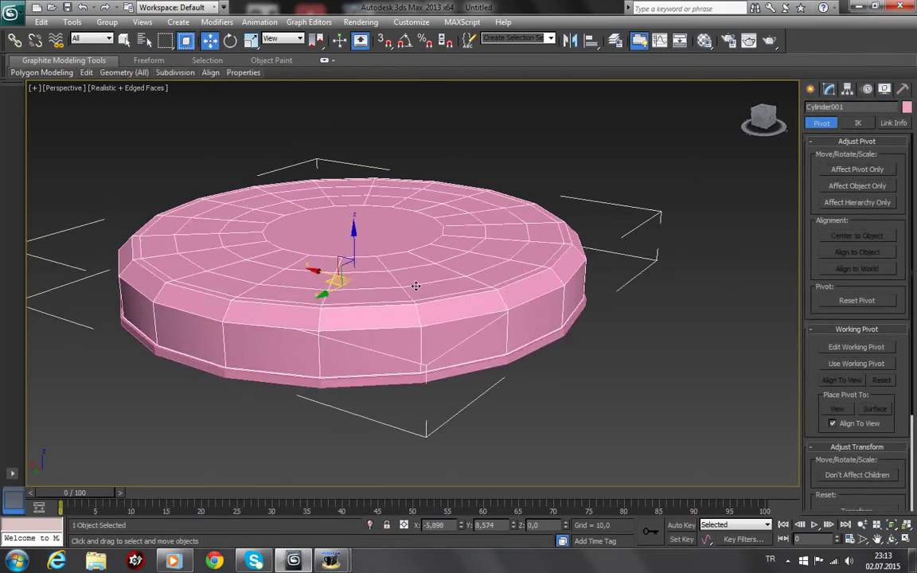
left_click(907, 107)
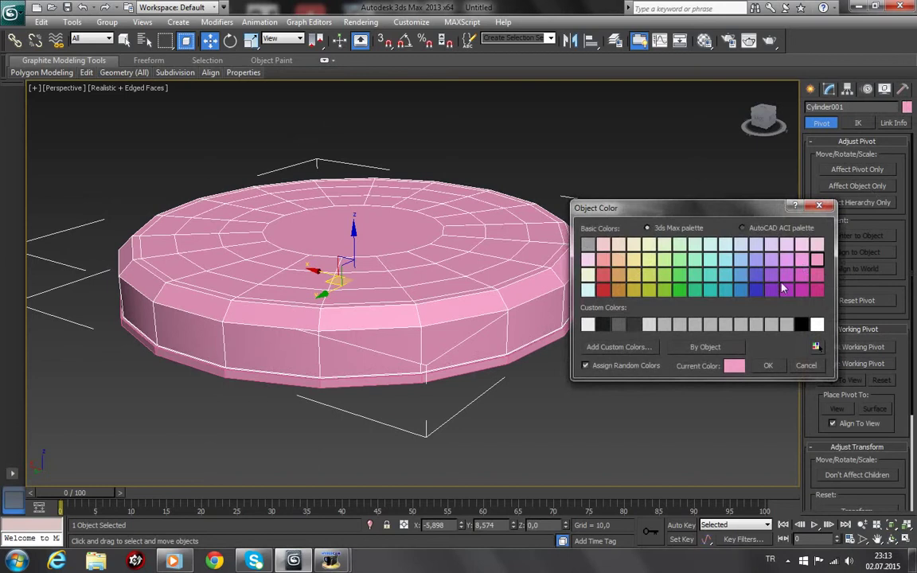
left_click(756, 291)
left_click(768, 365)
Colour the base object Object001 dark grey and reselect the blue cylinder
left_click(612, 401)
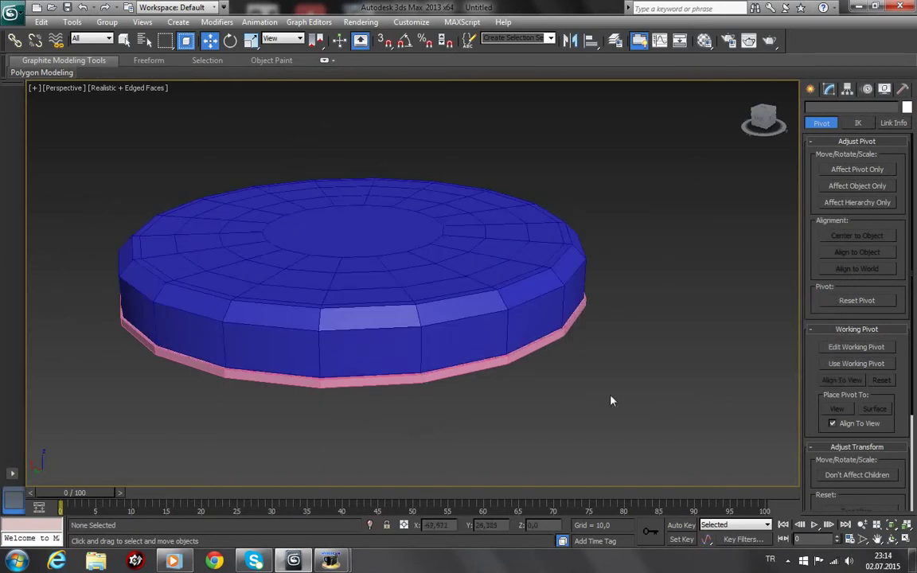
left_click(496, 364)
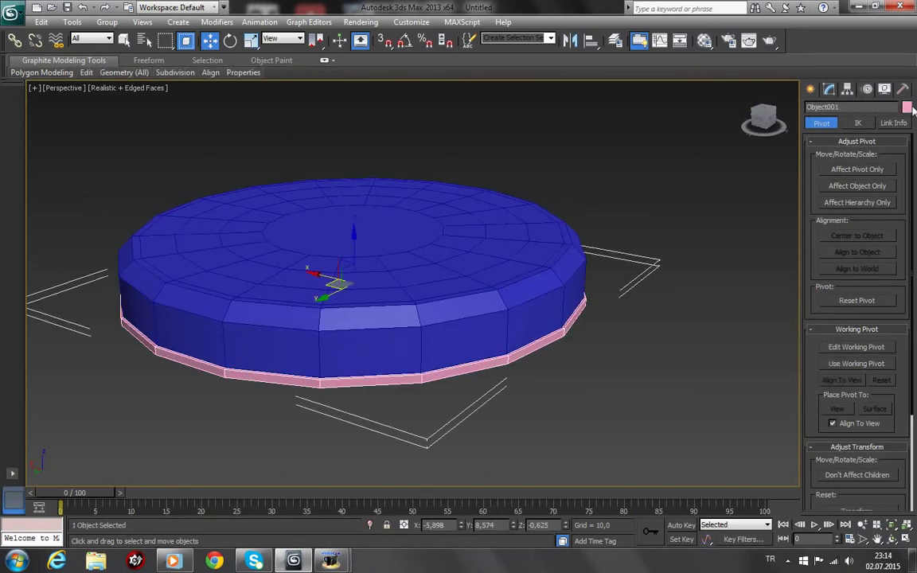
left_click(907, 106)
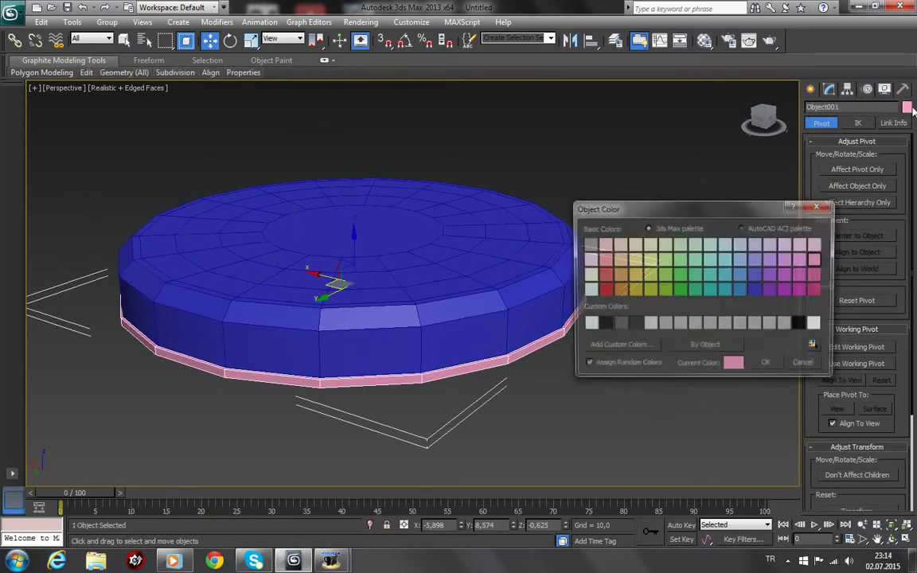
left_click(635, 325)
left_click(768, 365)
left_click(675, 398)
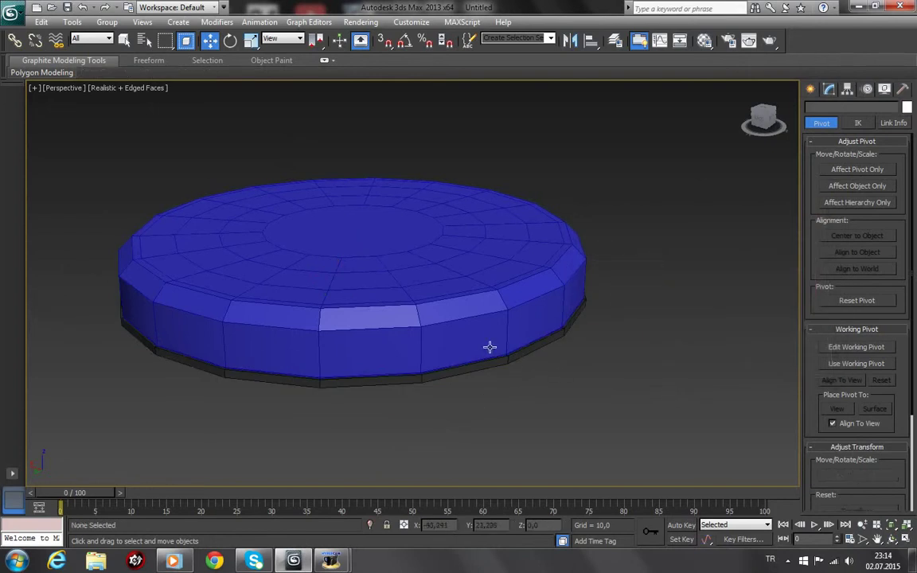
left_click(468, 261)
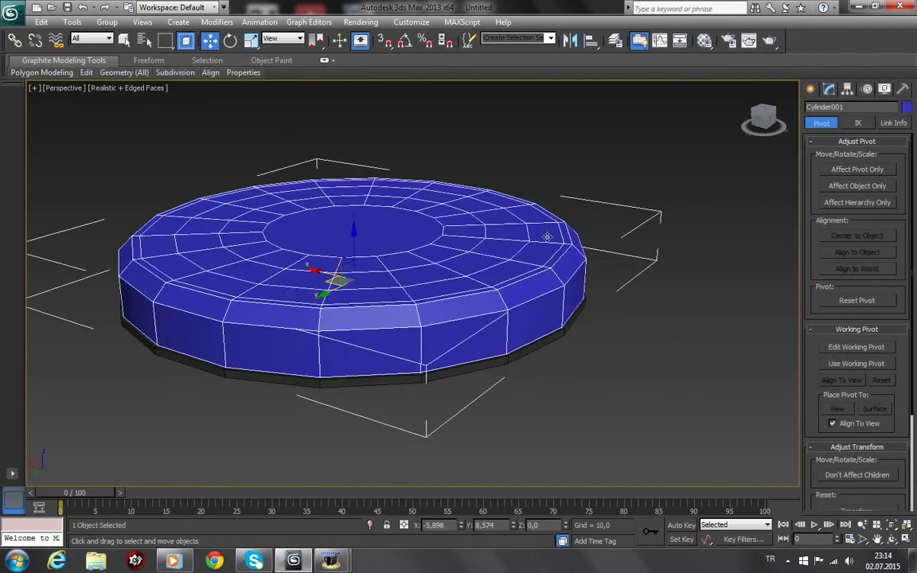
Add TurboSmooth with 2 iterations and 2 render iterations, and turn off edged faces
left_click(829, 90)
left_click(906, 125)
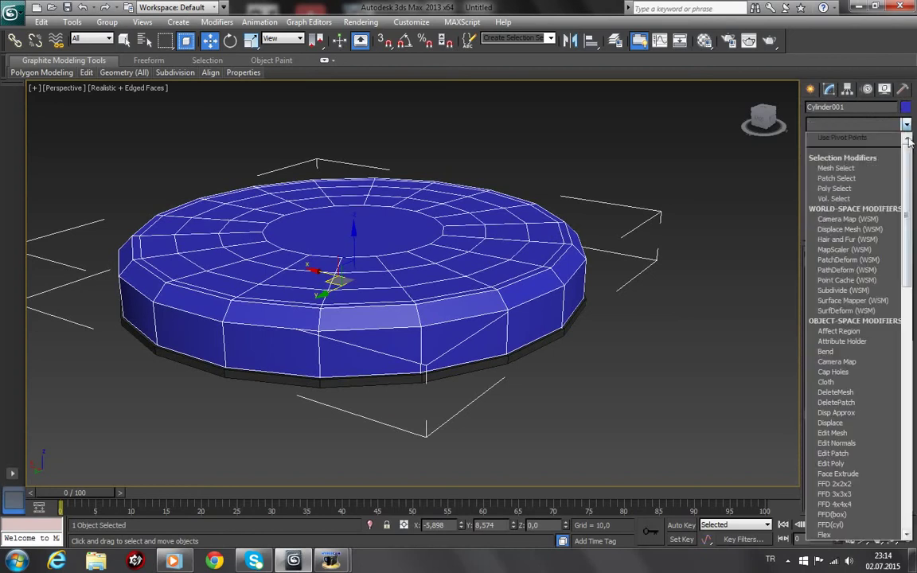
scroll(856, 335, "down", 10)
scroll(856, 335, "down", 10)
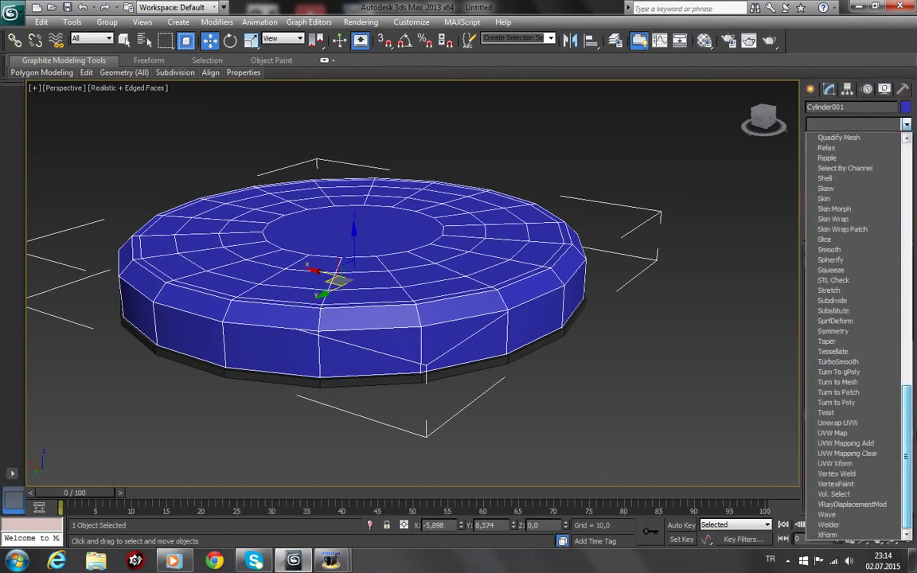
left_click(863, 362)
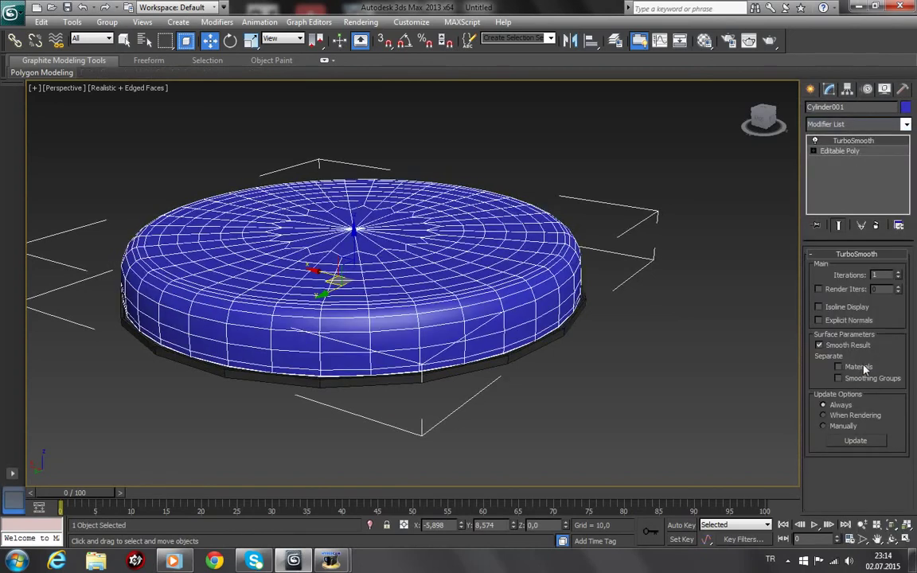
left_click(899, 273)
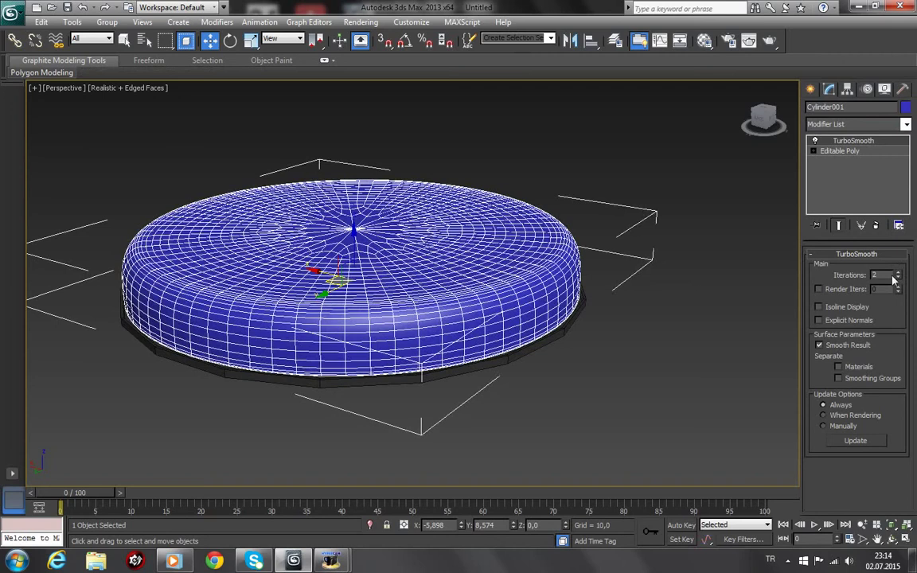
left_click(819, 289)
left_click(668, 327)
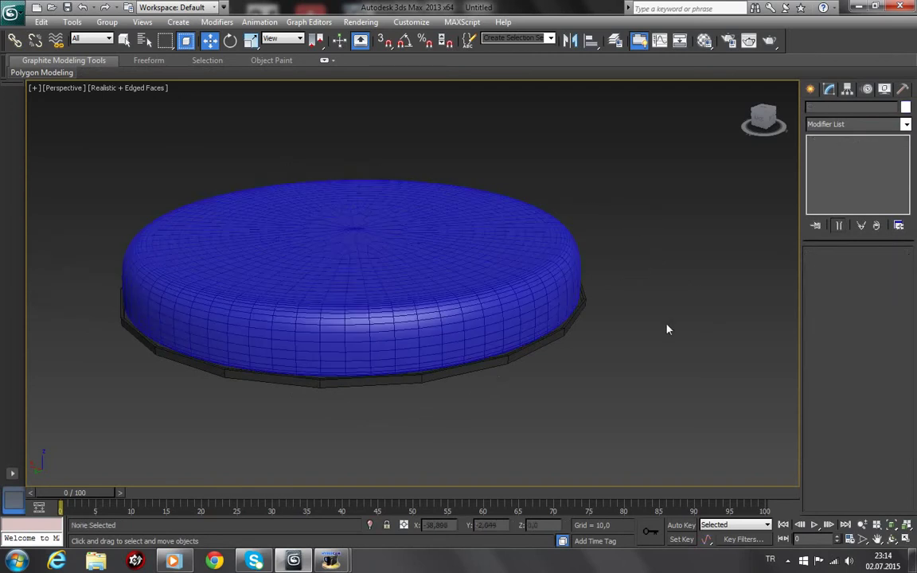
key("F4")
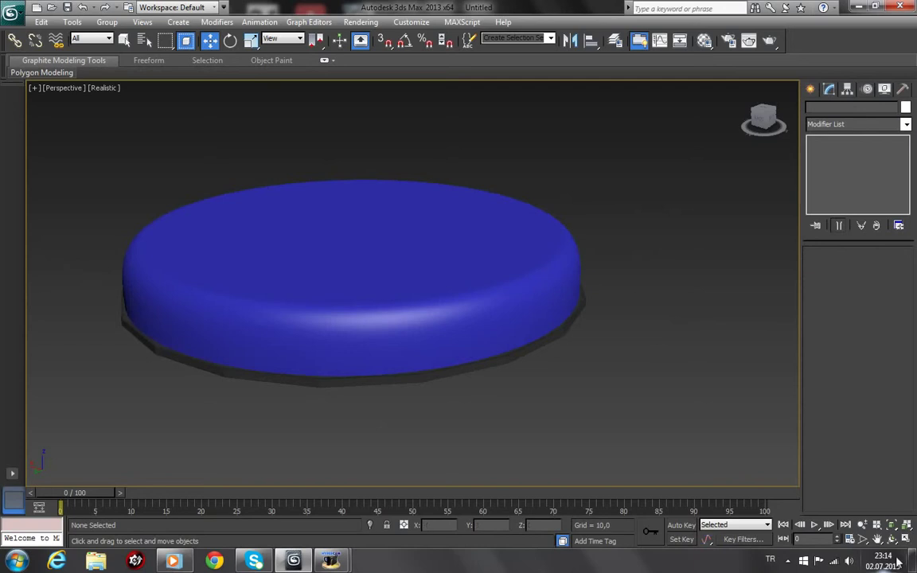
left_click(892, 540)
mouse_move(472, 347)
left_mouse_down()
mouse_move(485, 401)
mouse_move(503, 389)
mouse_move(528, 323)
mouse_move(533, 332)
mouse_move(459, 329)
left_mouse_up()
Select the disk model, centre the dark base in view, and enter Edge mode with edged faces
left_click(186, 40)
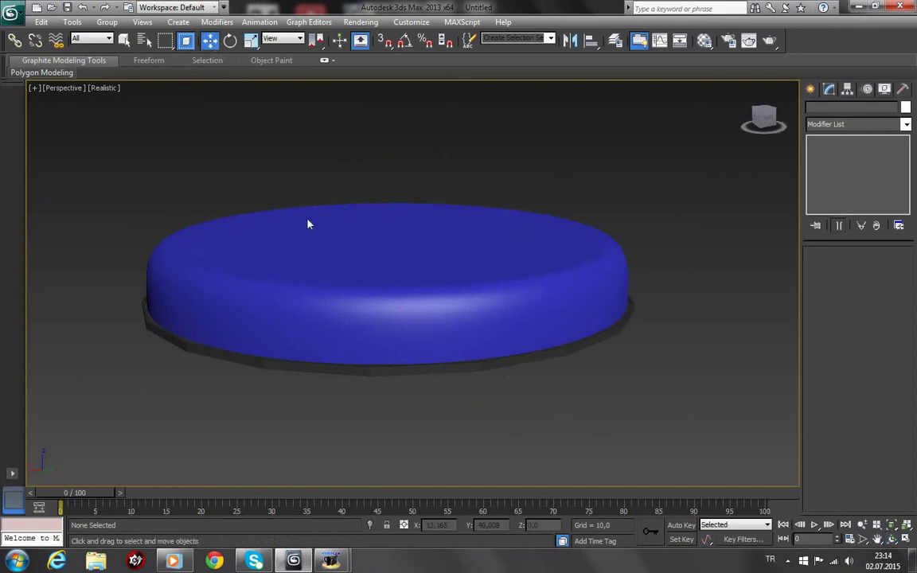
left_click(396, 370)
scroll(397, 370, "up", 2)
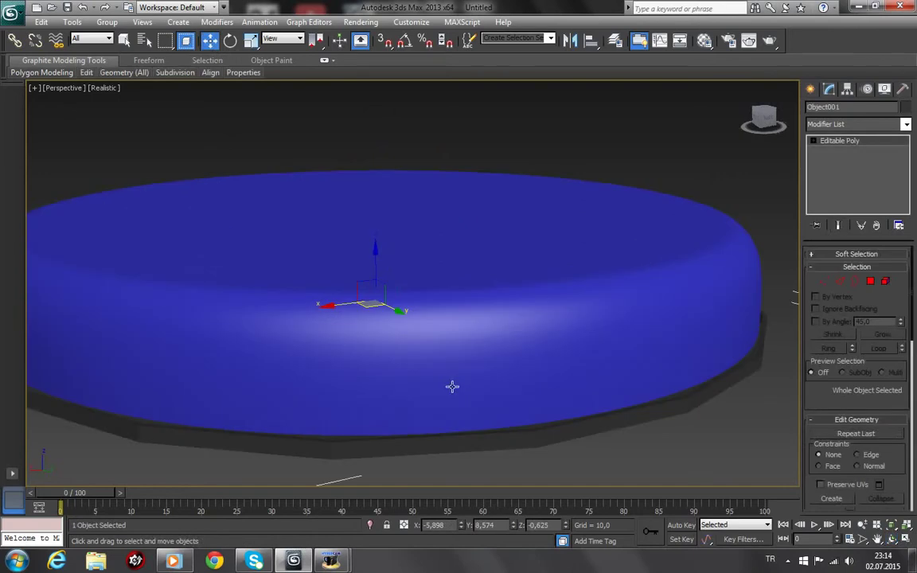
left_click(876, 539)
left_click_drag(472, 424, 536, 393)
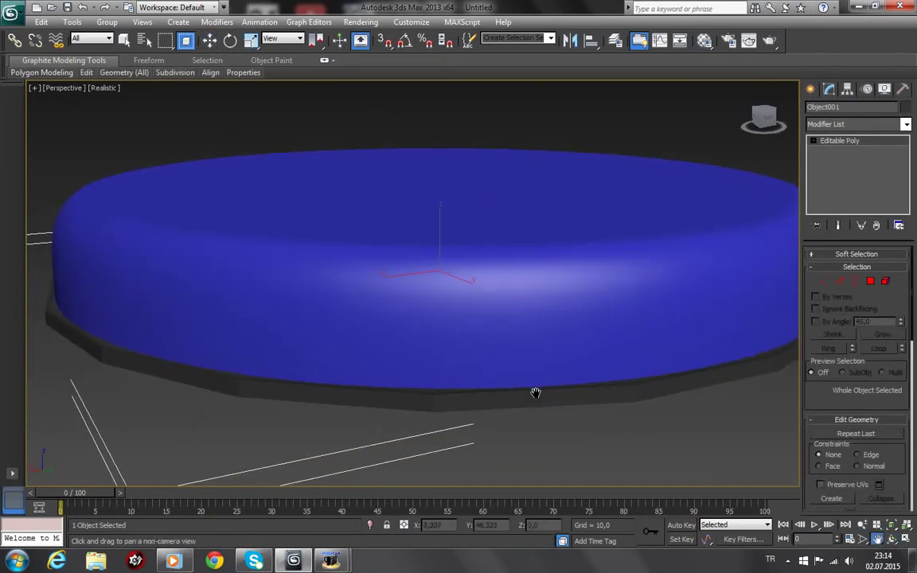
left_click(209, 40)
key("F4")
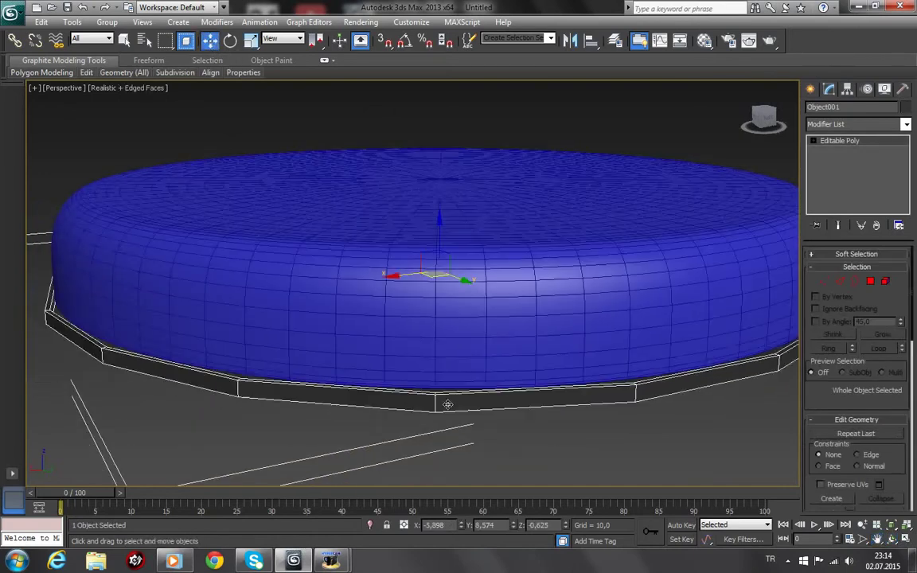
key("2")
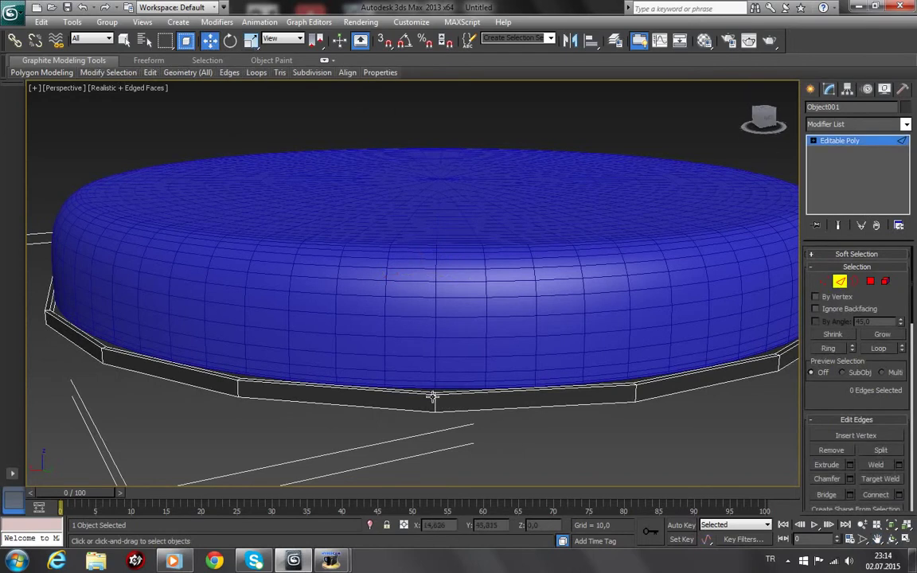
Connect the base band's edge ring with 2 segments at pinch 71
left_click(435, 405)
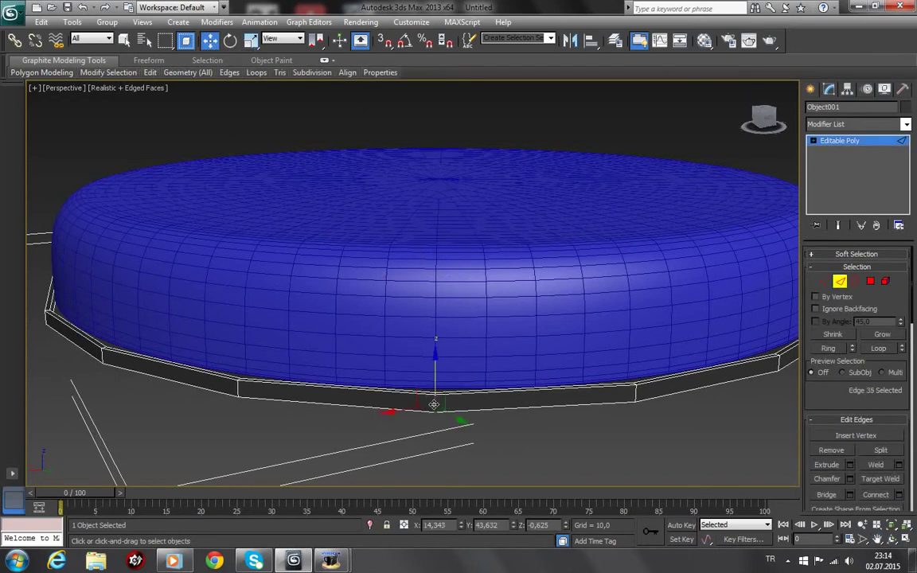
left_click(833, 350)
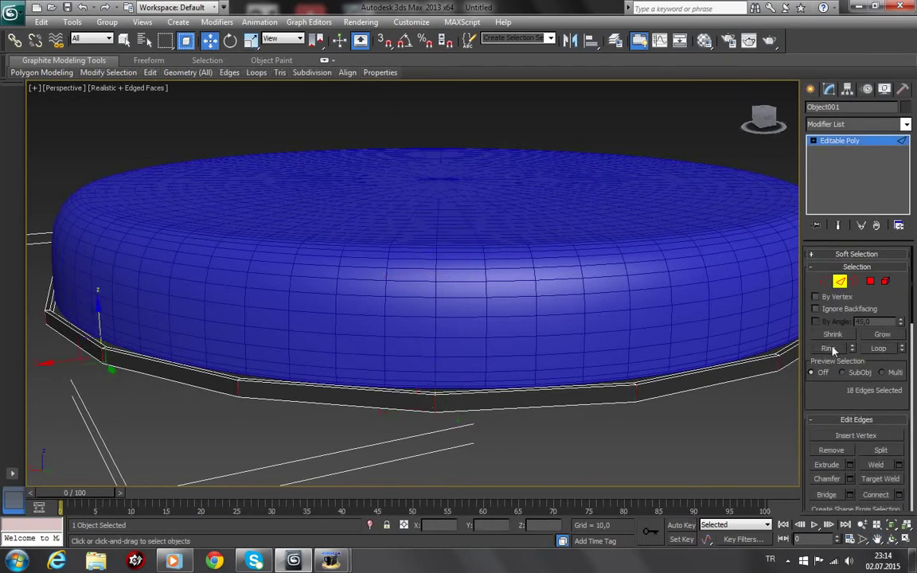
left_click(899, 495)
left_click(430, 292)
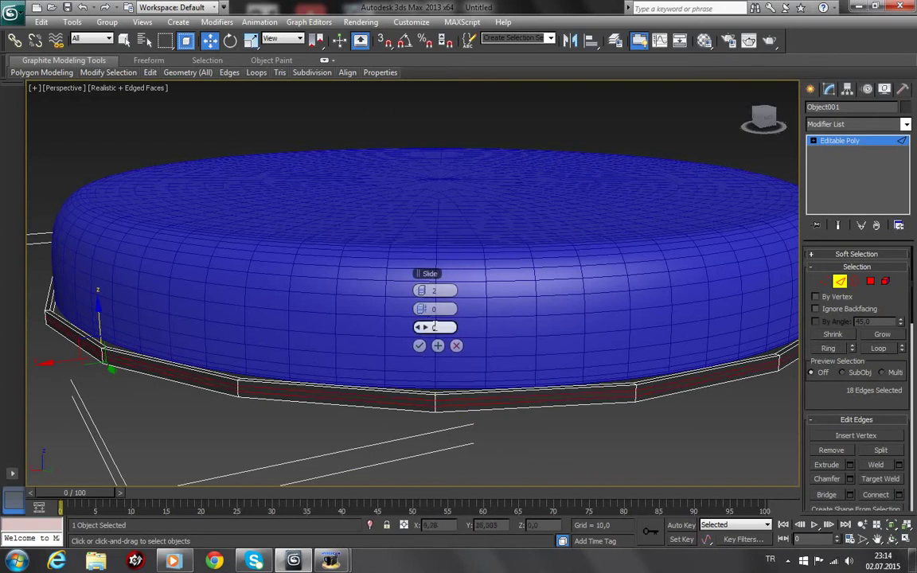
left_click_drag(514, 326, 610, 343)
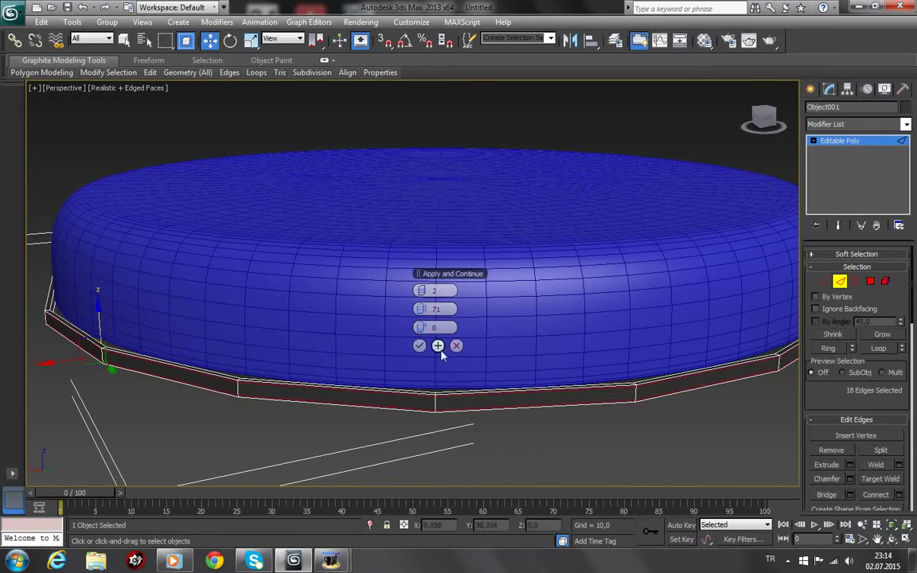
left_click(419, 345)
Add another edge loop by connecting the upper band section's edge ring
left_click(892, 539)
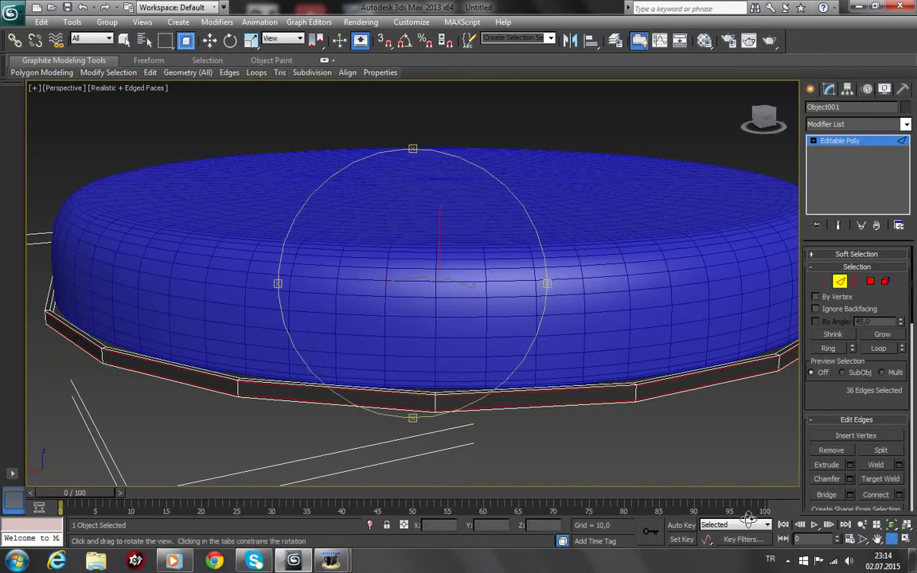
left_click_drag(333, 326, 355, 366)
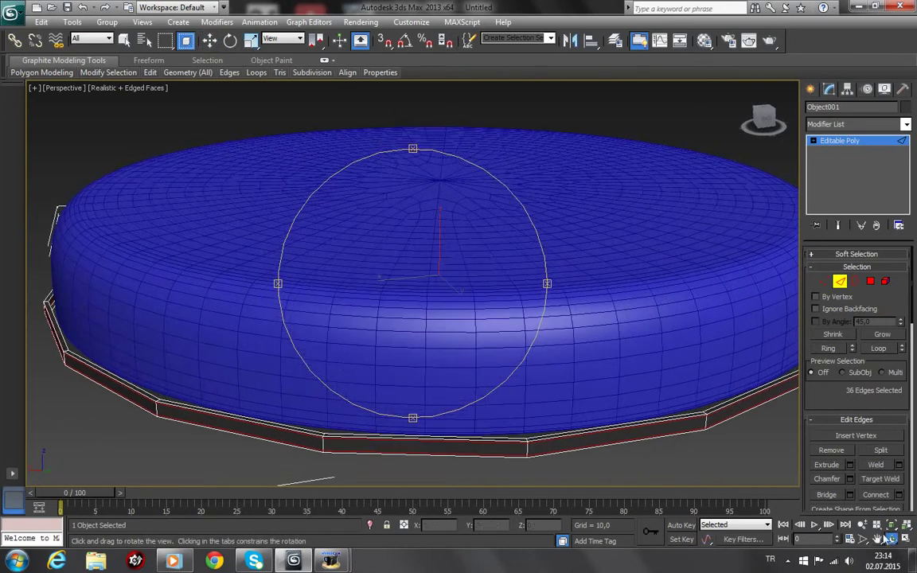
middle_click_drag(433, 442, 463, 354)
scroll(446, 389, "up", 5)
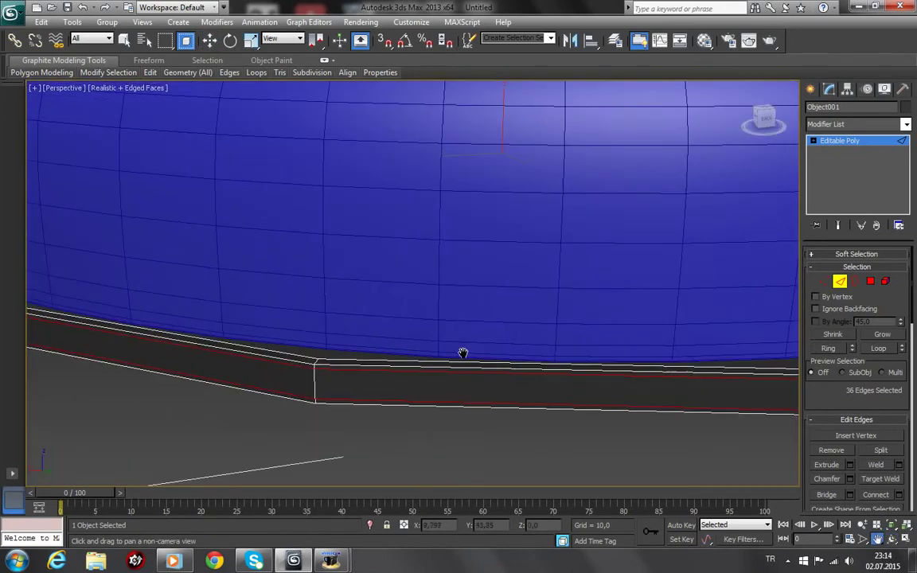
left_click(208, 41)
left_click(316, 361)
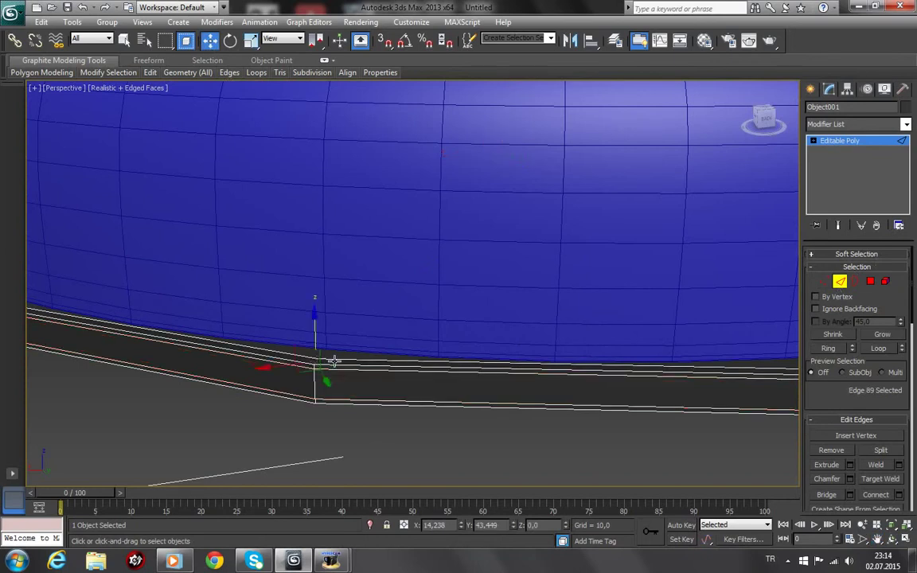
left_click(828, 349)
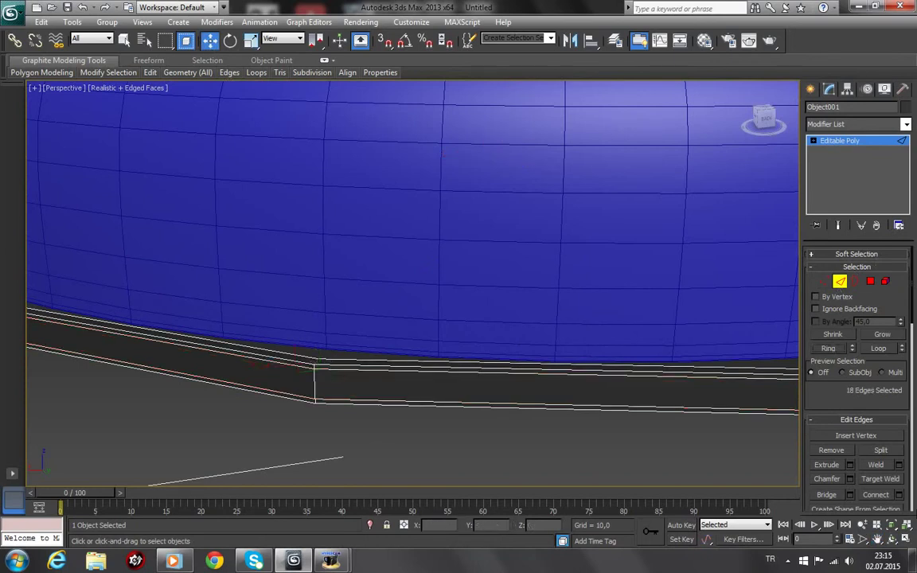
left_click(899, 494)
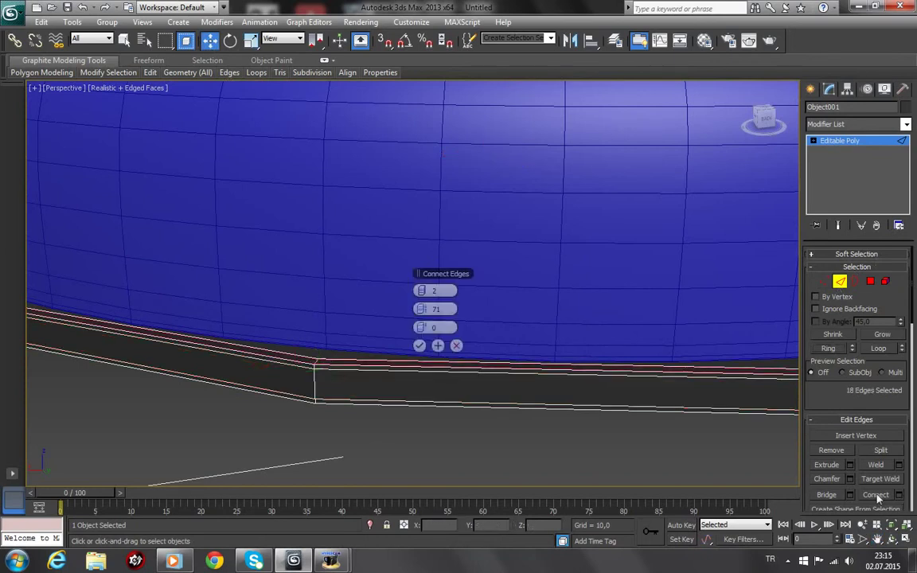
left_click(419, 350)
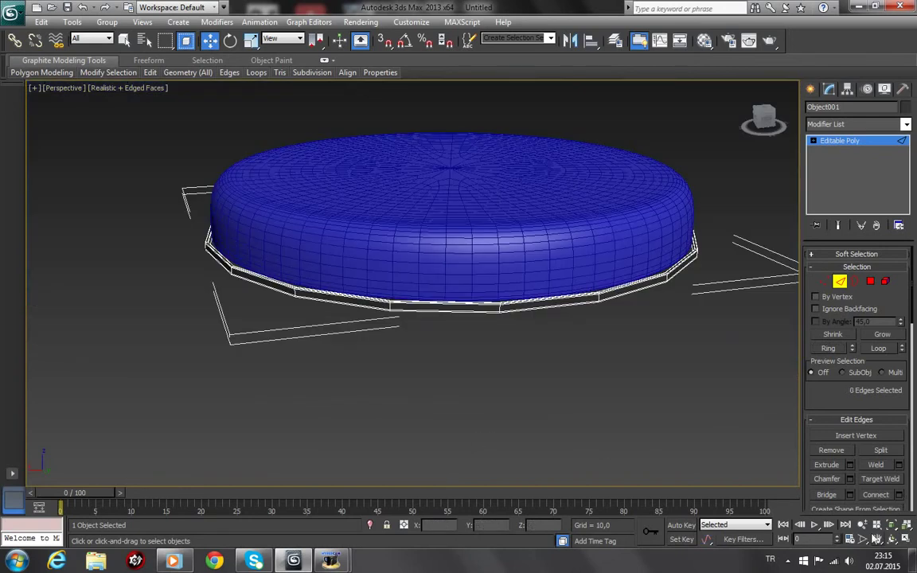
From below, inset Object001's flat cap polygon into concentric rings
left_click(892, 539)
mouse_move(438, 334)
left_mouse_down()
mouse_move(469, 292)
mouse_move(510, 137)
mouse_move(471, 229)
left_mouse_up()
left_click(211, 44)
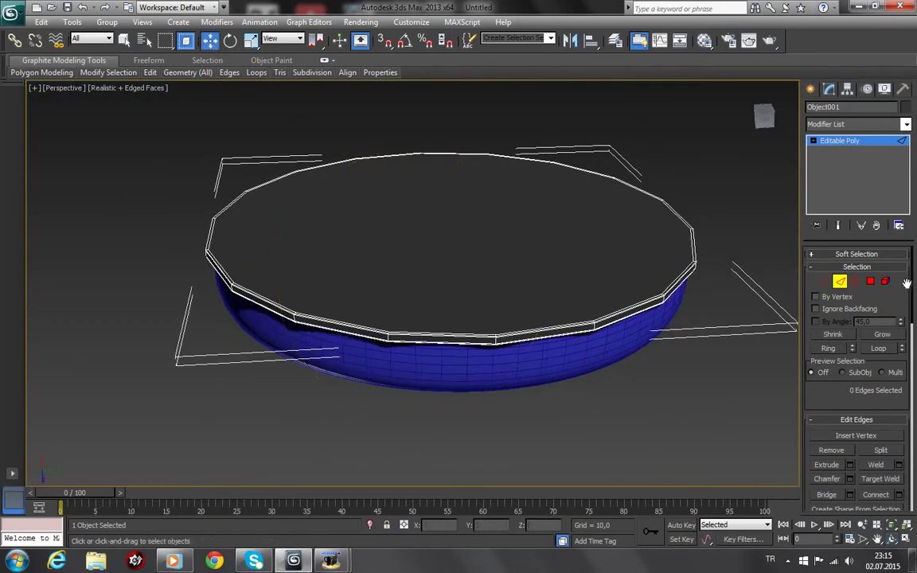
left_click(871, 281)
left_click(564, 257)
left_click(549, 244)
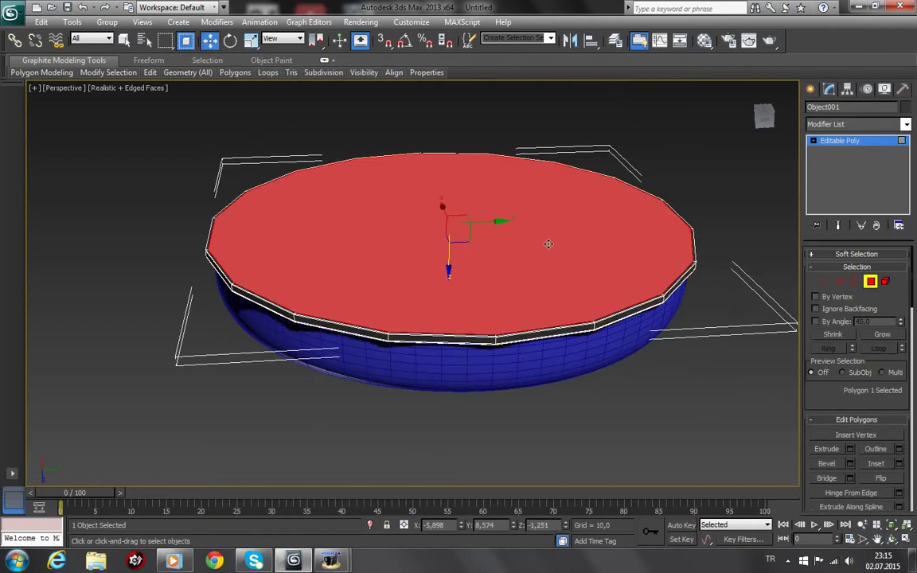
right_click(549, 244)
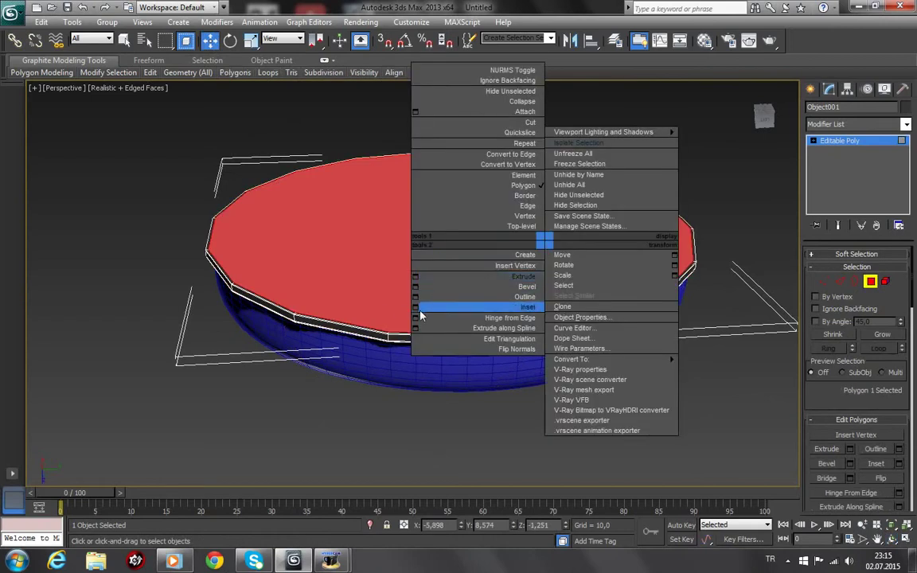
left_click(419, 309)
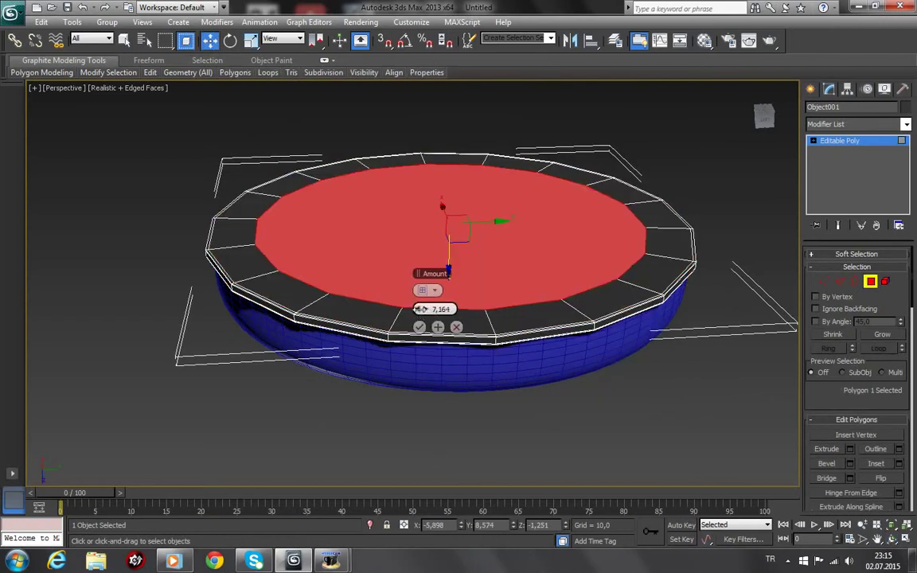
mouse_move(417, 311)
left_mouse_down()
mouse_move(398, 309)
mouse_move(428, 315)
mouse_move(422, 332)
left_mouse_up()
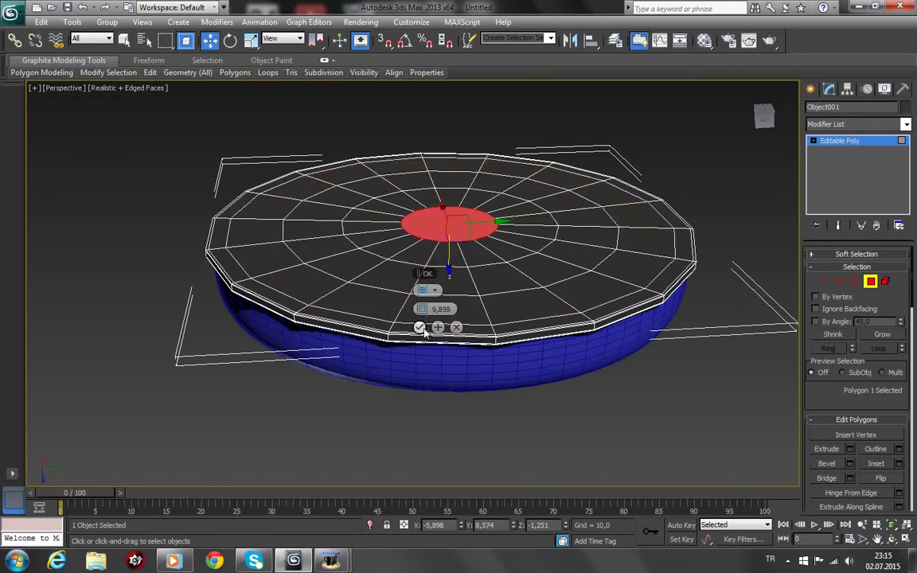
left_click(421, 327)
key("ctrl+r")
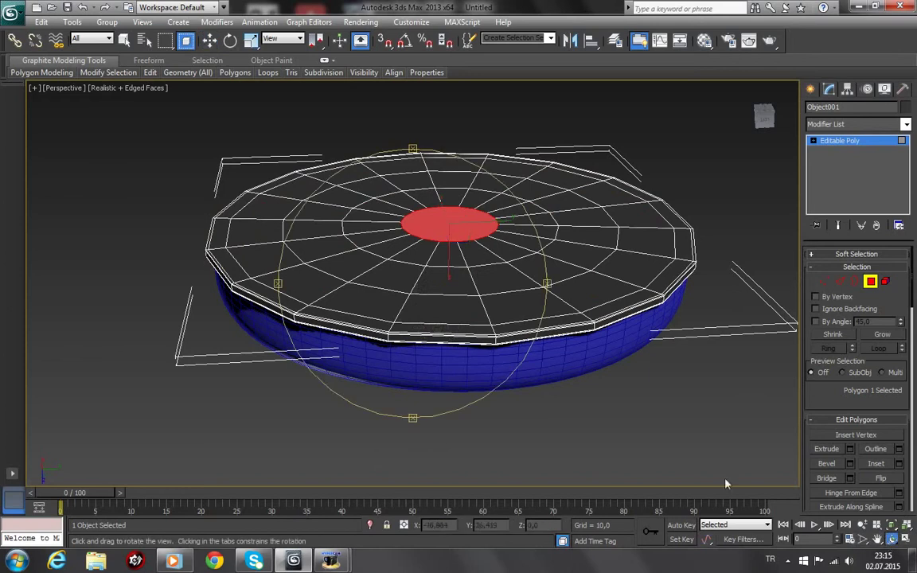
mouse_move(435, 290)
left_mouse_down()
mouse_move(465, 273)
mouse_move(426, 348)
mouse_move(441, 303)
left_mouse_up()
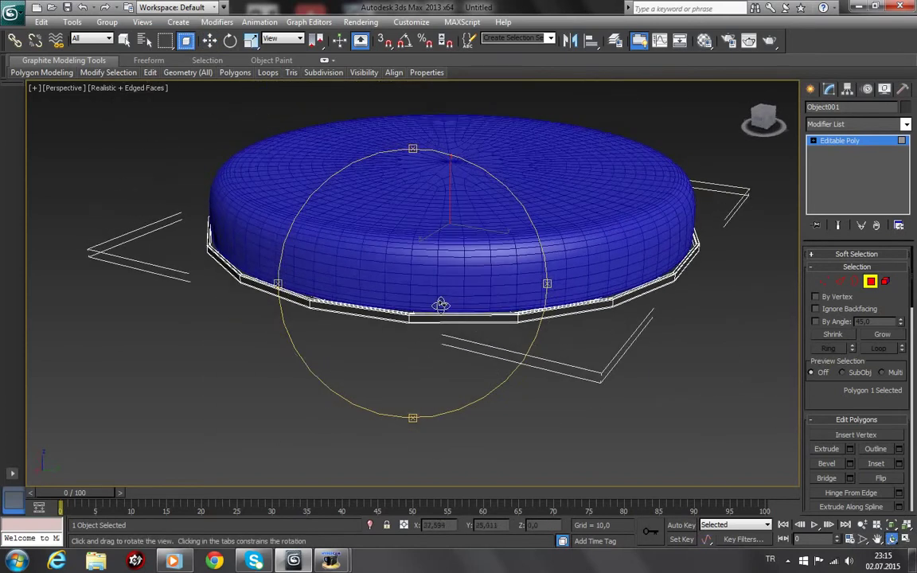
Leave polygon mode and add a TurboSmooth modifier with 2 iterations to the disk model
left_click(840, 140)
key("w")
left_click(907, 124)
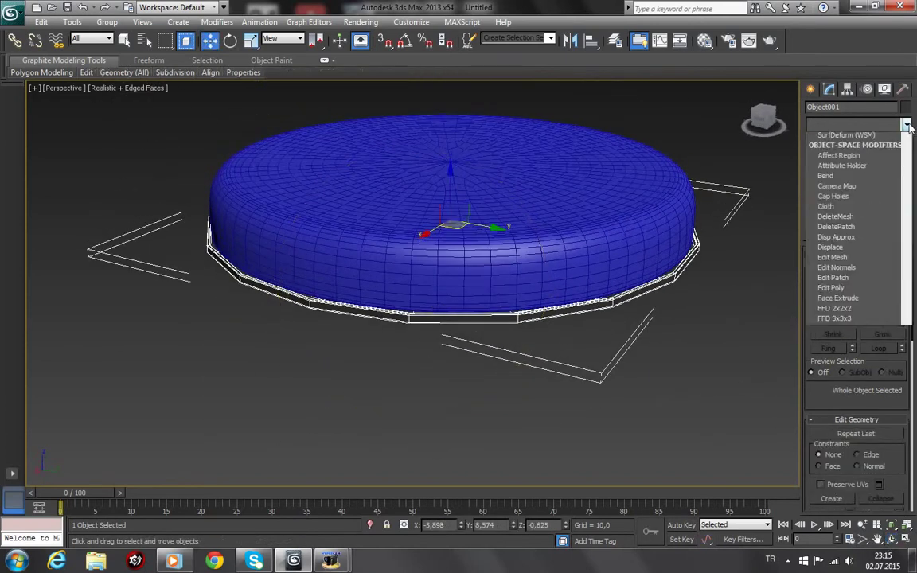
left_click_drag(910, 168, 909, 351)
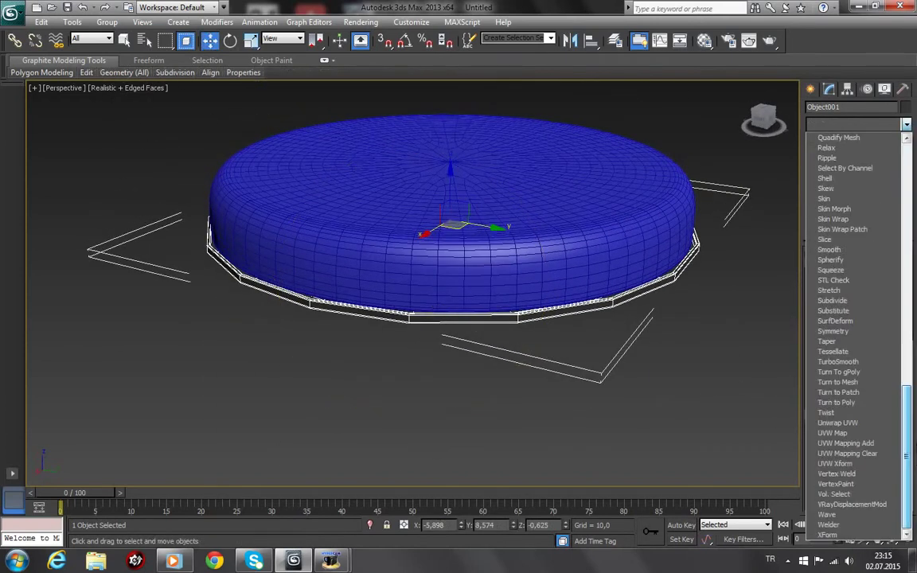
left_click(860, 366)
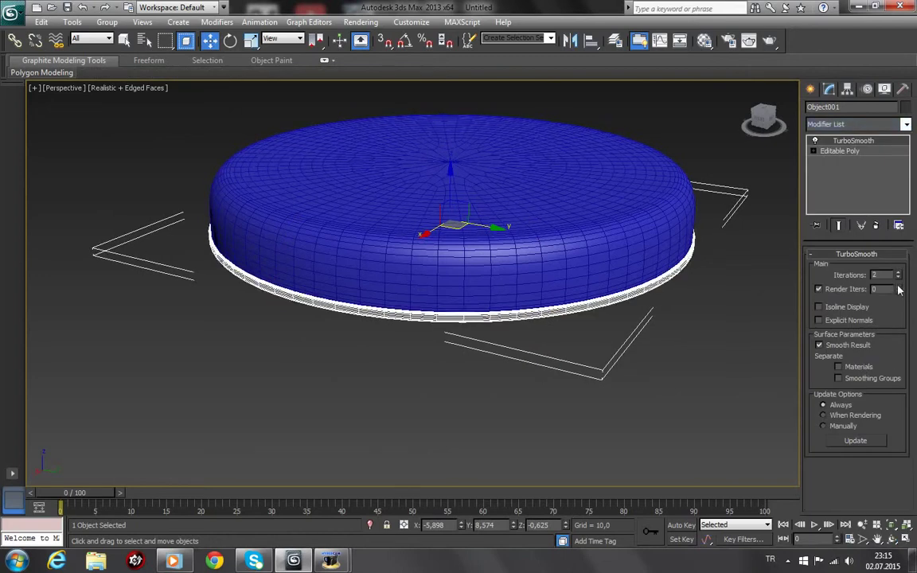
Deselect the disk, hide edged faces with F4, and pan and zoom to frame the model
left_click(630, 385)
key("F4")
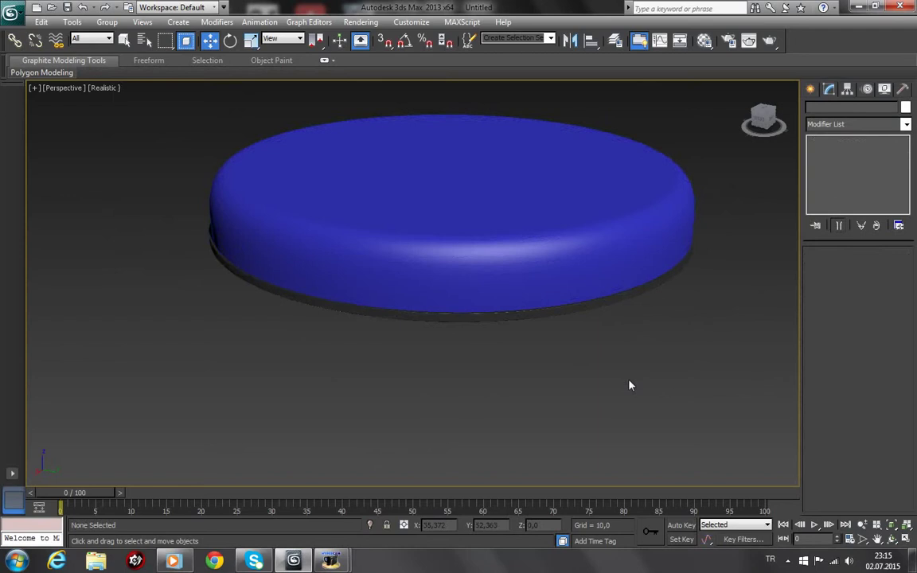
left_click(877, 539)
left_click_drag(641, 367, 574, 405)
scroll(578, 383, "down", 3)
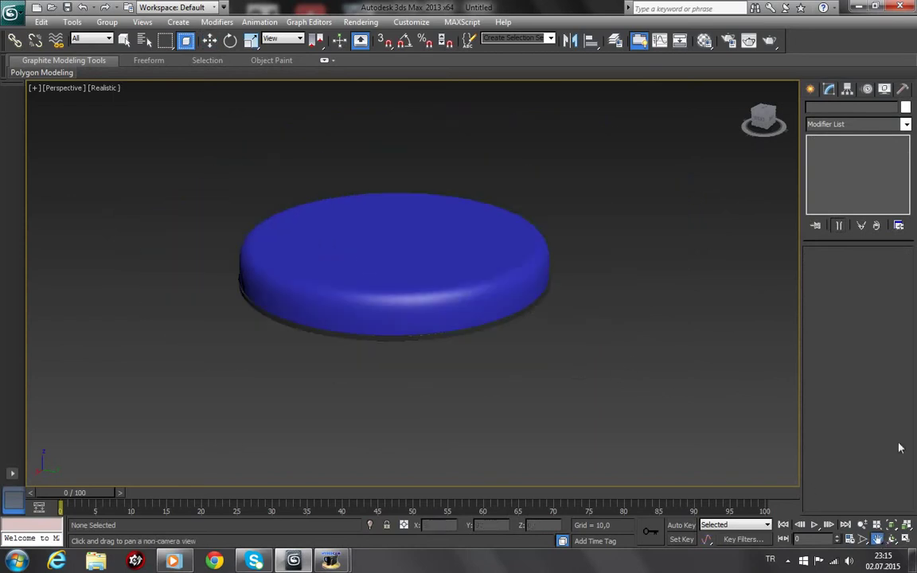
Switch to the top view and start a Box near the disk's edge, then cancel it
left_click(763, 109)
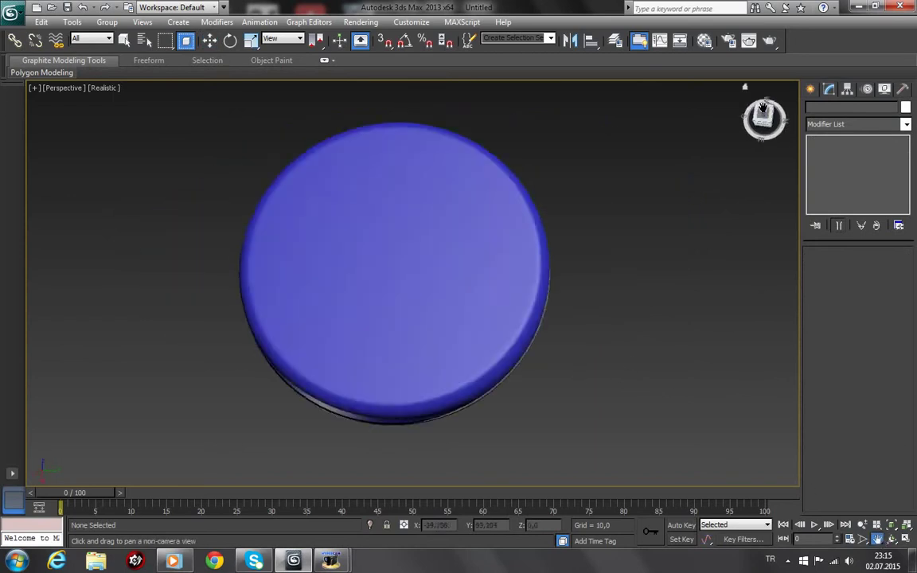
left_click(813, 90)
left_click(833, 171)
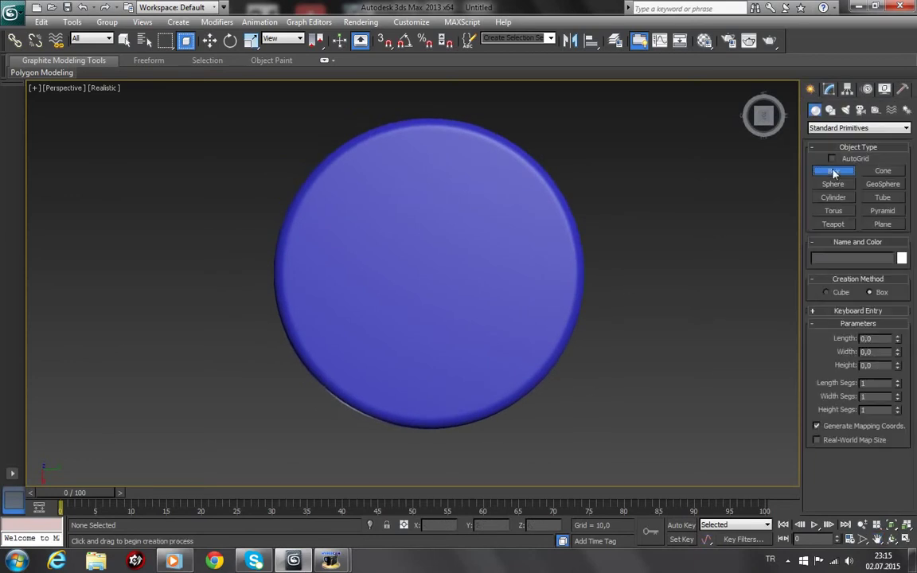
left_click_drag(425, 378, 442, 392)
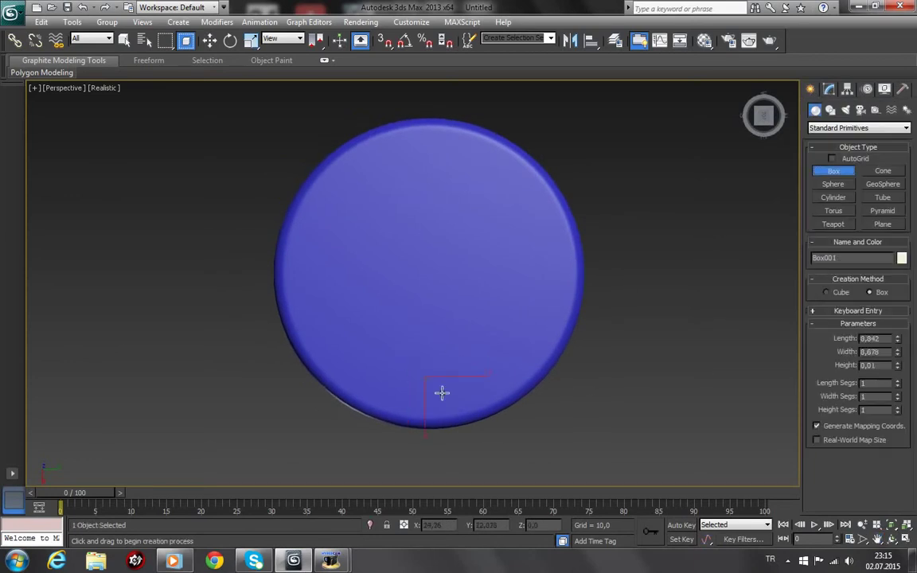
right_click(799, 204)
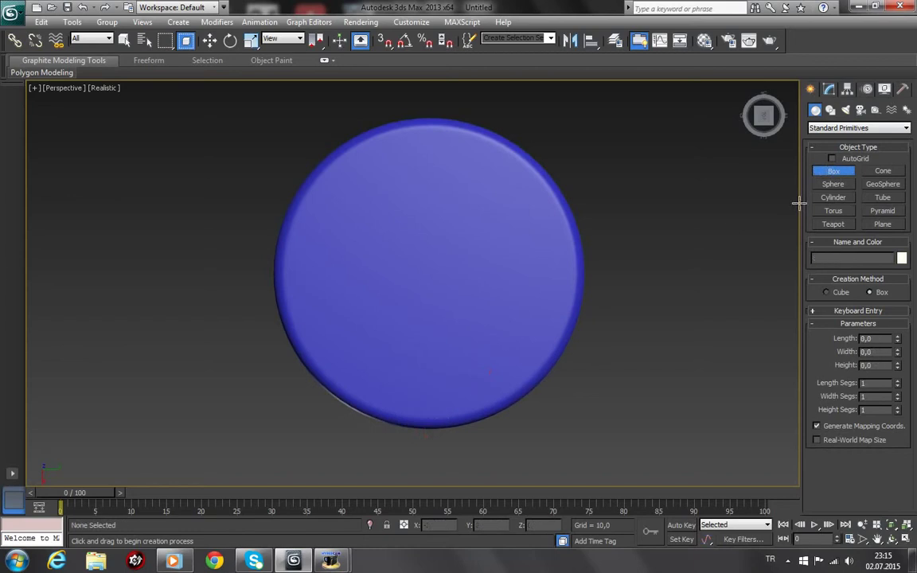
With AutoGrid on, draw Box001 on the disk's top, 10,698 × 16,677 and 2,675 high
left_click(832, 159)
left_click_drag(412, 341, 455, 409)
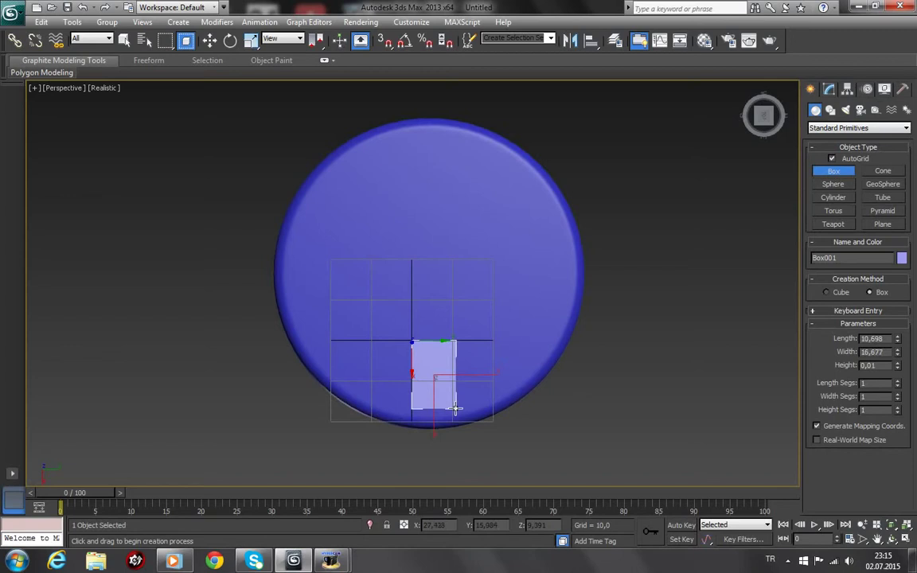
left_click(449, 398)
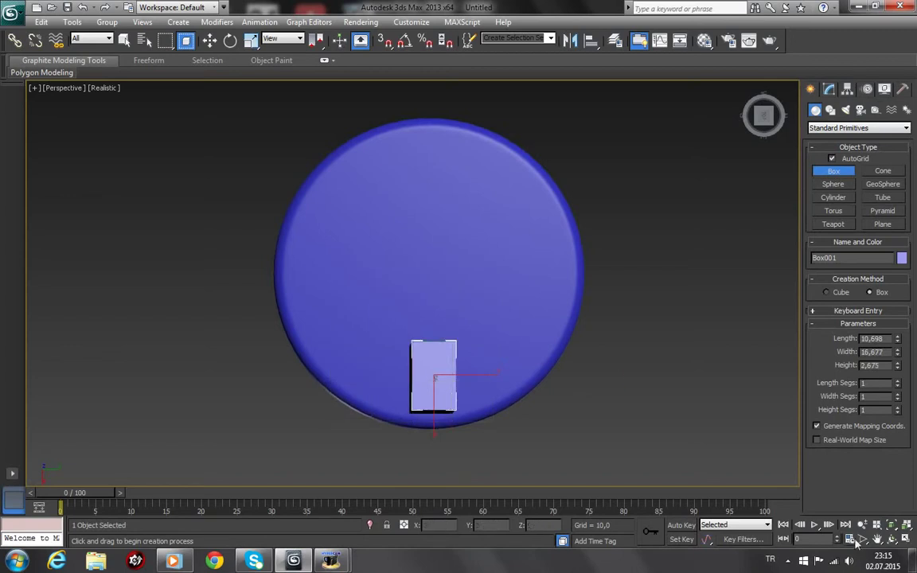
left_click(892, 540)
left_click_drag(379, 316, 481, 283)
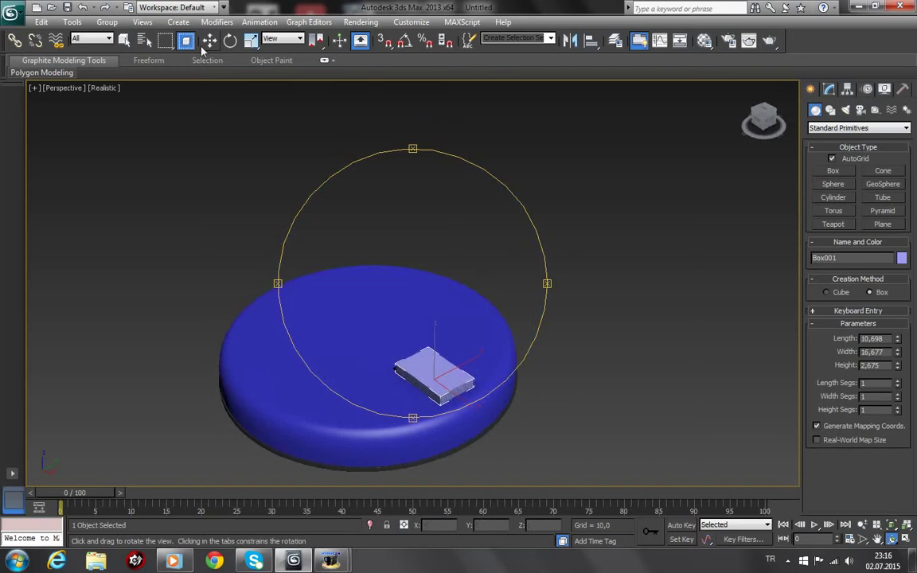
Align the box to the disk's centre on X, Y and Z
mouse_move(677, 446)
left_mouse_down()
mouse_move(620, 399)
mouse_move(588, 320)
left_mouse_up()
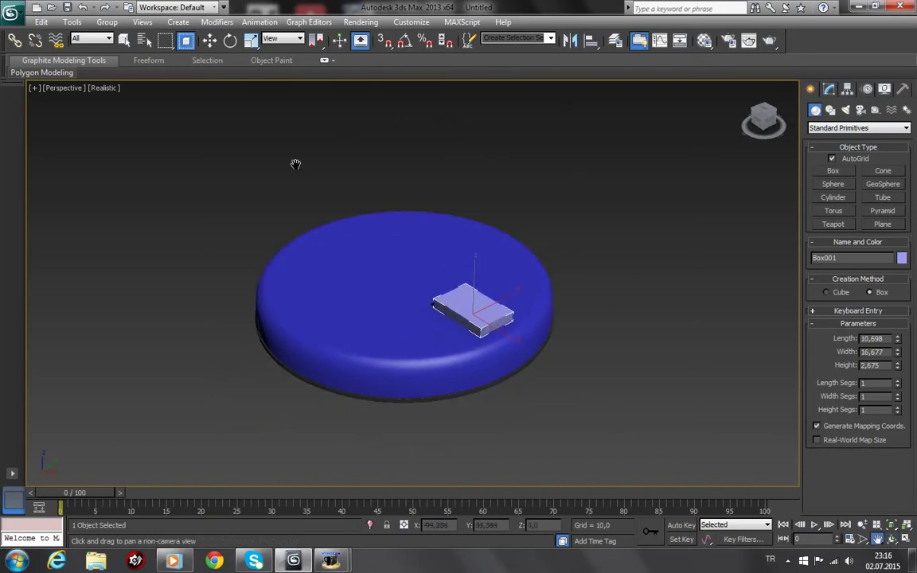
key("w")
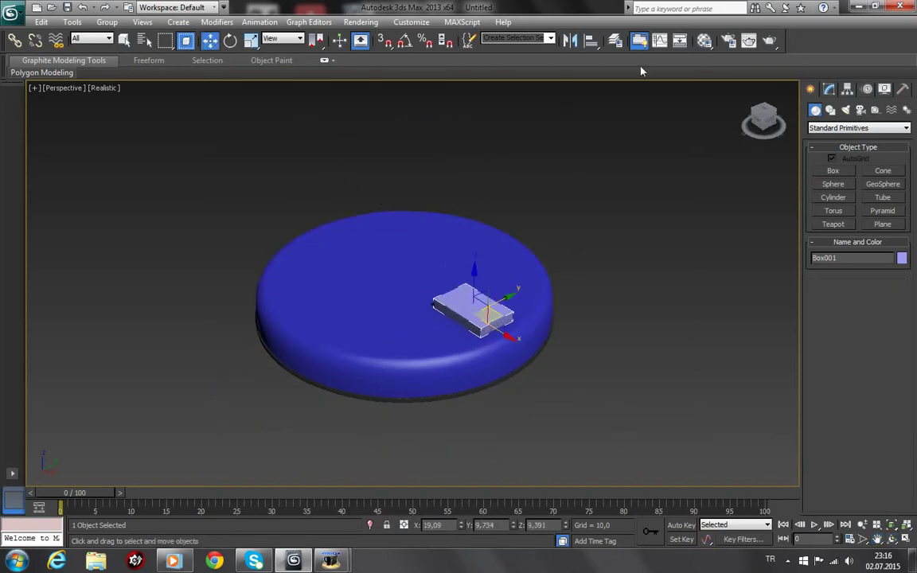
left_click(591, 42)
left_click(354, 233)
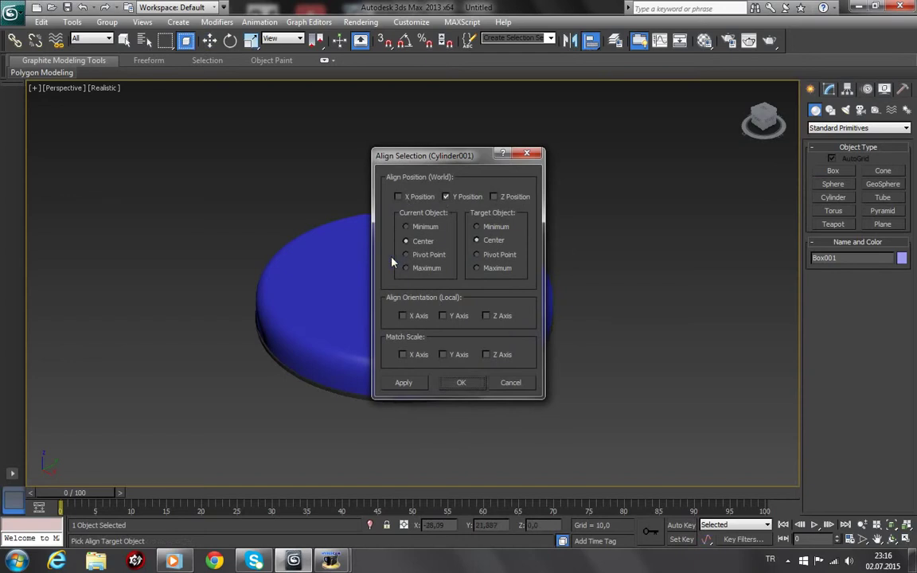
left_click(399, 197)
left_click(494, 197)
left_click(470, 384)
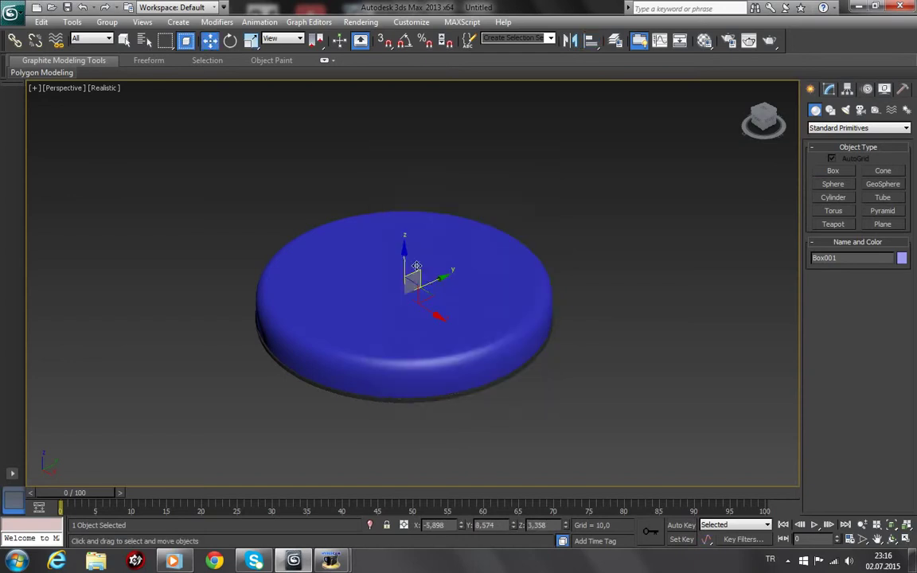
Raise the box onto the disk's top and slide it toward the disk's edge
left_click_drag(405, 254, 406, 241)
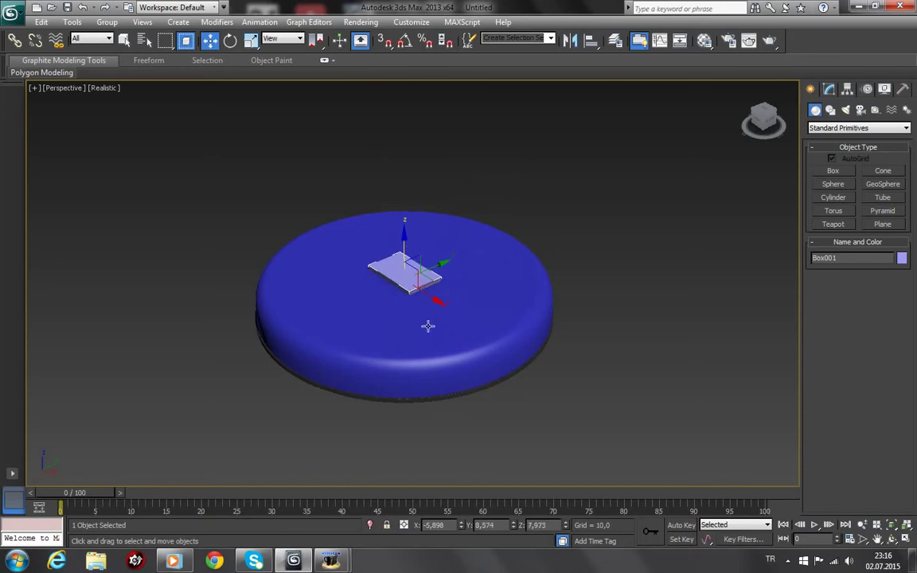
left_click_drag(440, 302, 486, 329)
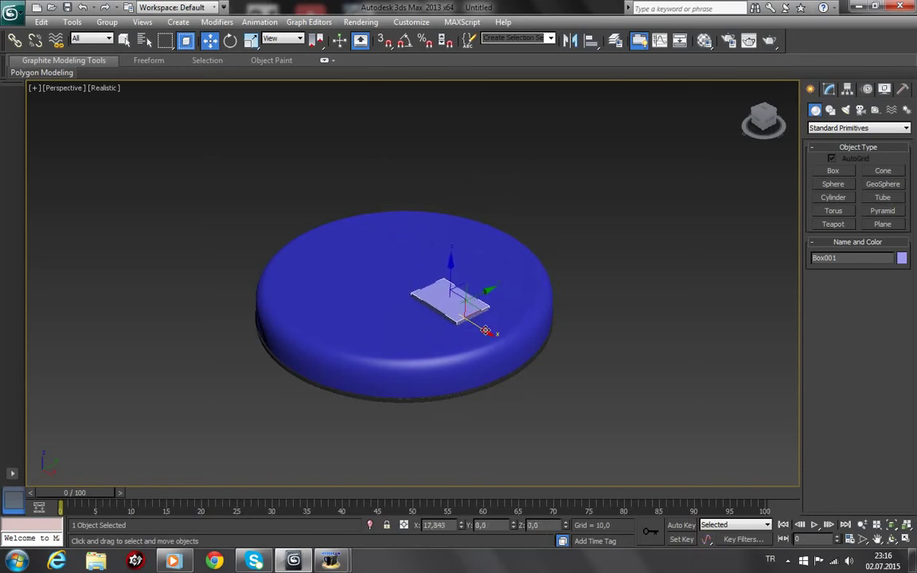
mouse_move(486, 330)
left_mouse_down()
mouse_move(508, 356)
mouse_move(489, 337)
left_mouse_up()
scroll(489, 336, "up", 2)
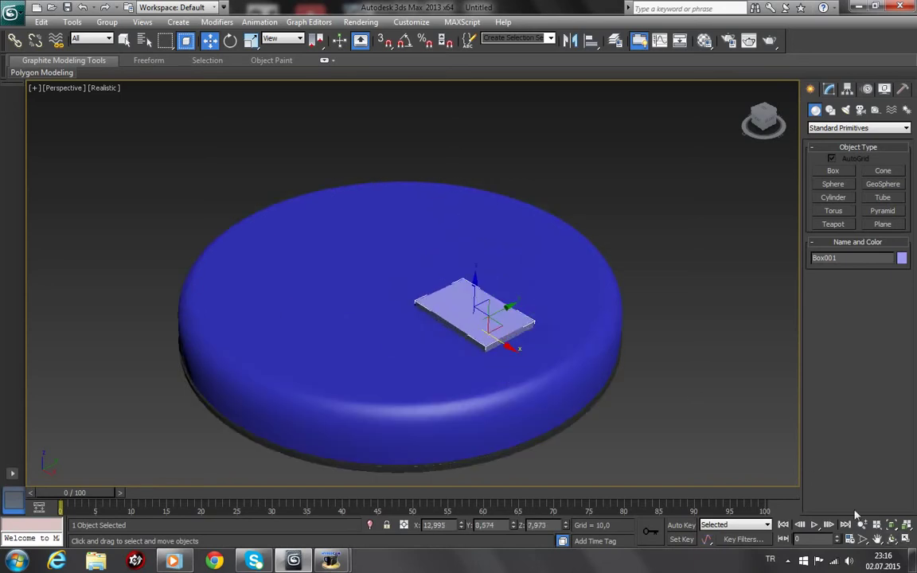
left_click(893, 543)
left_click_drag(352, 305, 373, 279)
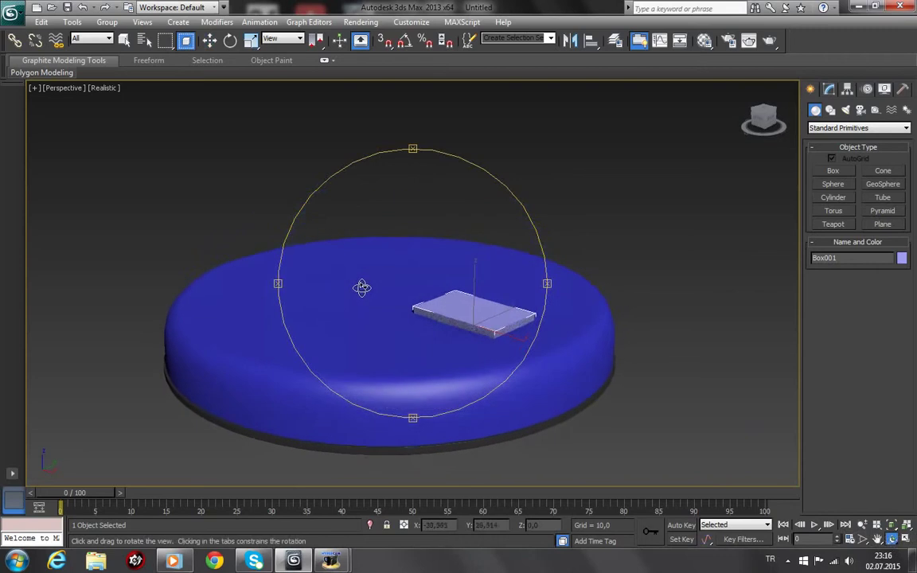
Scale the box to 90% along X and nudge it slightly left
left_click(251, 41)
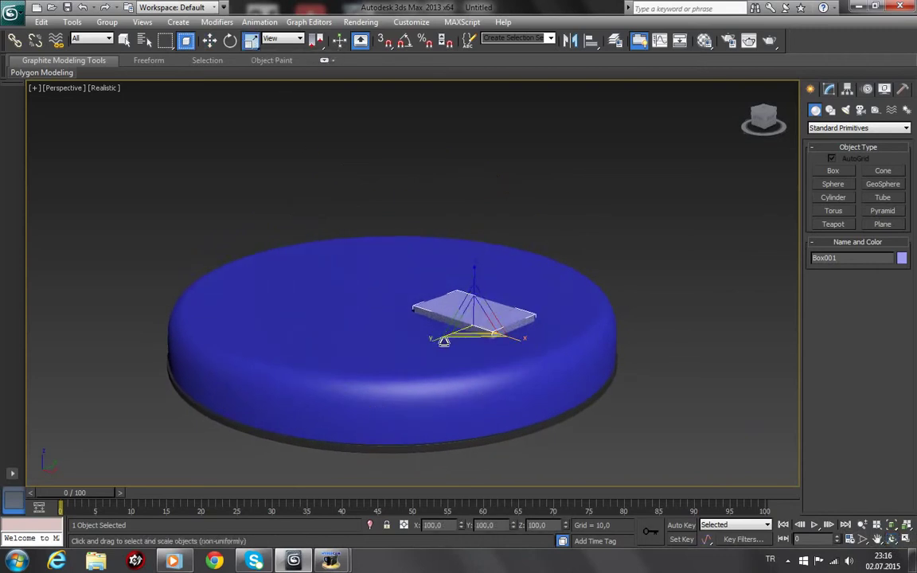
left_click_drag(431, 340, 512, 337)
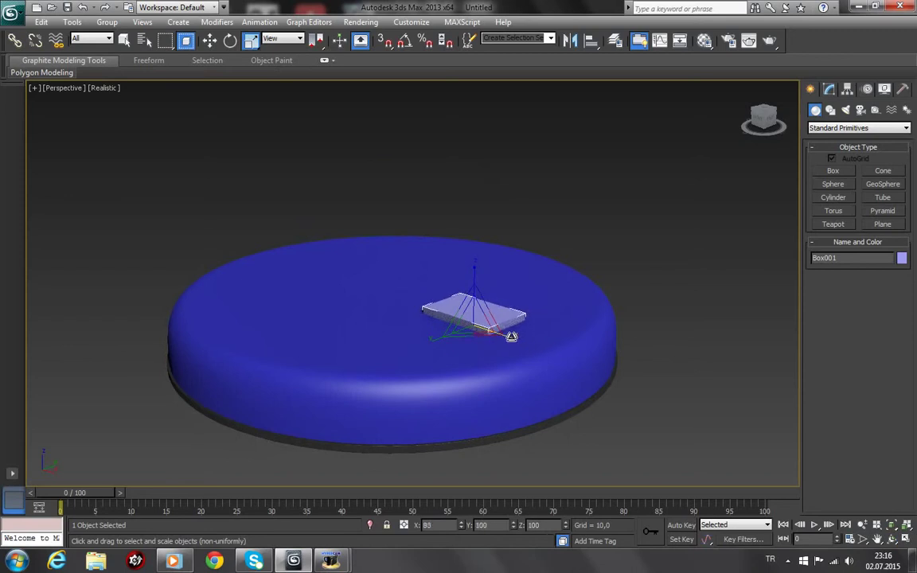
left_click(210, 40)
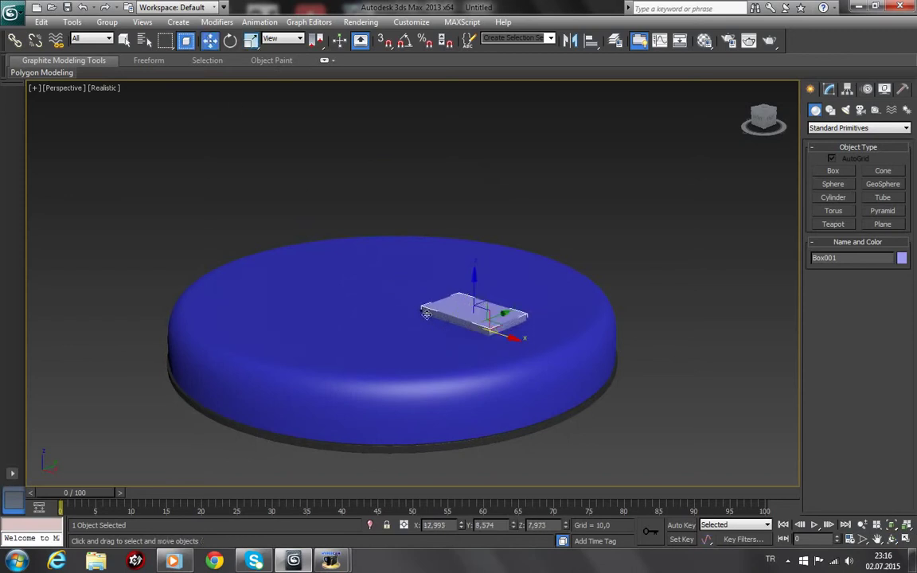
left_click_drag(512, 340, 494, 342)
Check the box's placement from a top view rolled 90 degrees, then orbit to an angle
key("t")
left_click(607, 283)
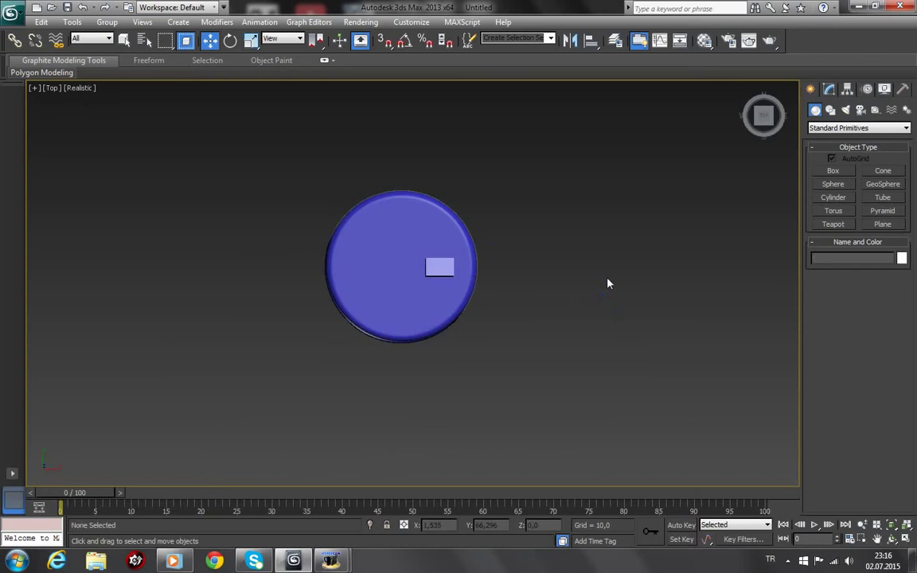
mouse_move(764, 116)
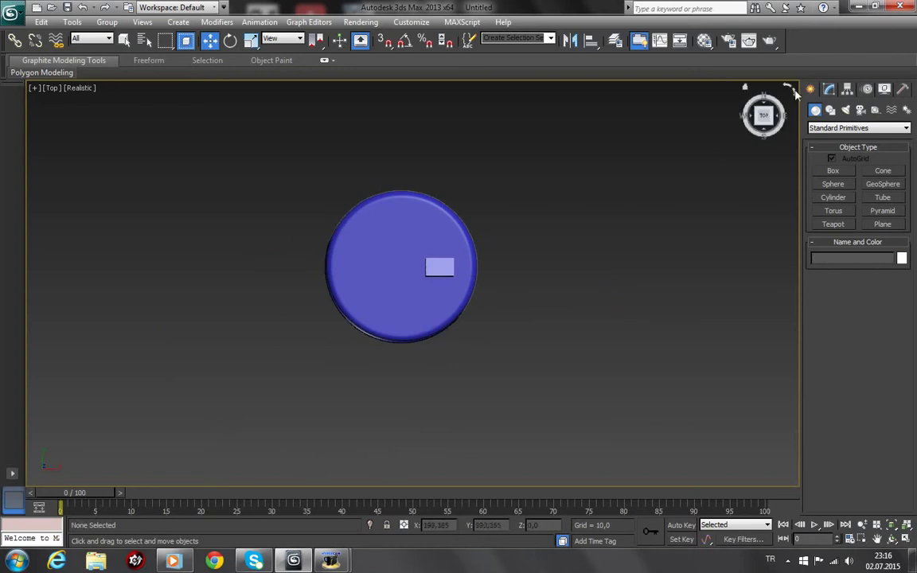
left_click(795, 93)
scroll(577, 293, "up", 4)
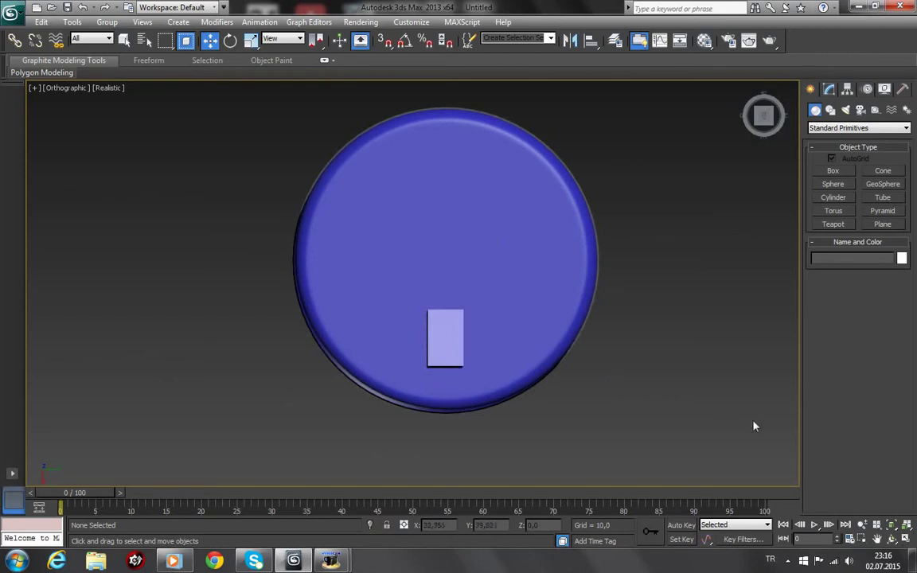
left_click(892, 539)
left_click_drag(410, 326, 481, 284)
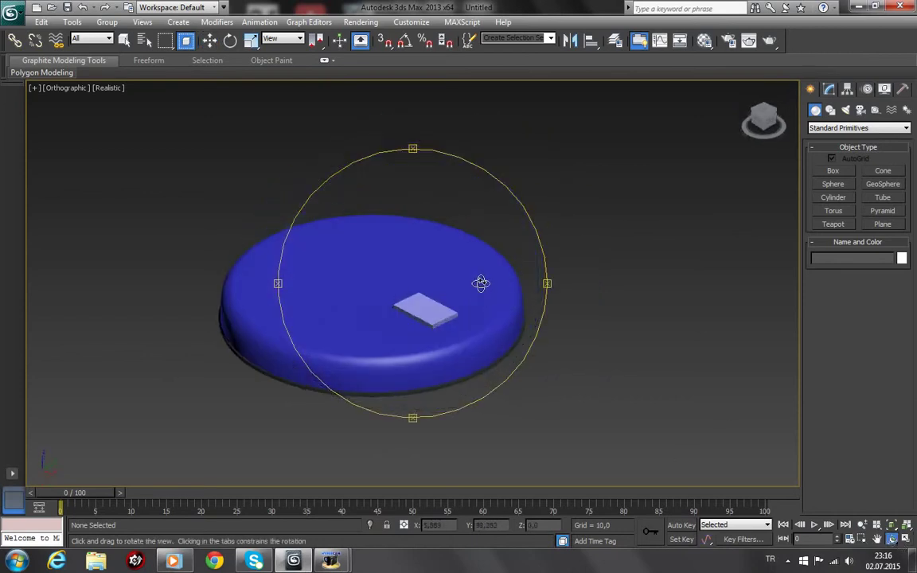
Return to perspective, pan and zoom in close on the box, and select it
key("p")
scroll(434, 312, "down", 3)
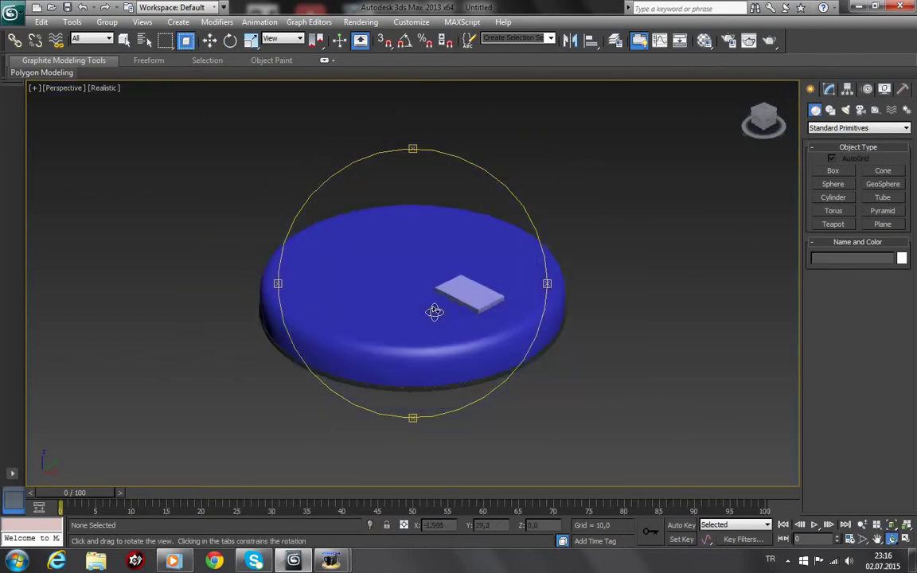
scroll(434, 311, "up", 3)
left_click(877, 540)
left_click_drag(661, 378, 606, 392)
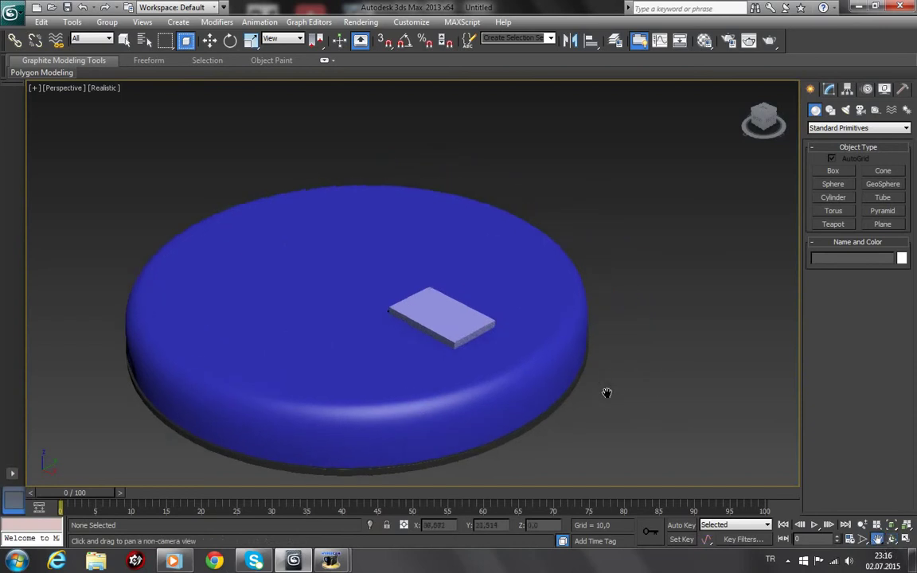
scroll(607, 392, "up", 2)
scroll(556, 360, "up", 2)
scroll(521, 316, "up", 2)
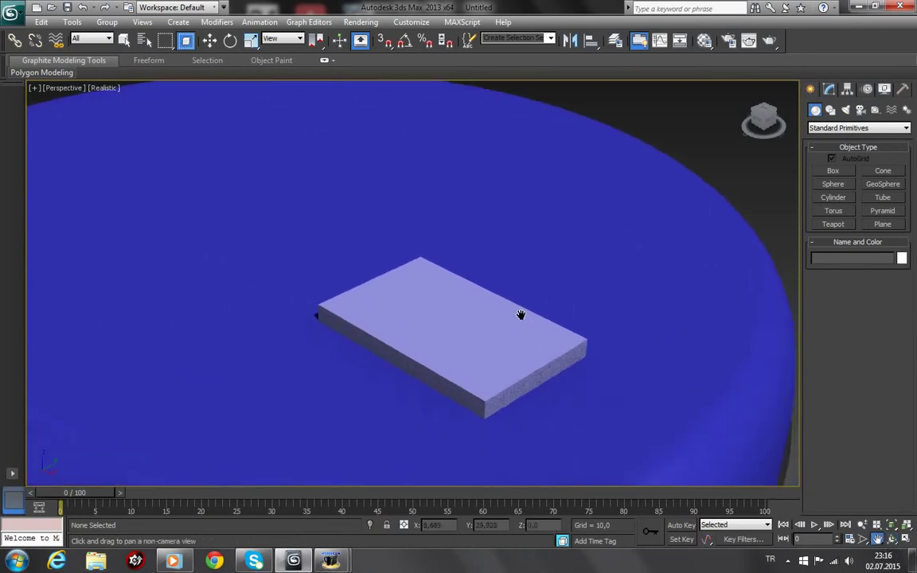
left_click_drag(521, 316, 526, 302)
left_click(209, 40)
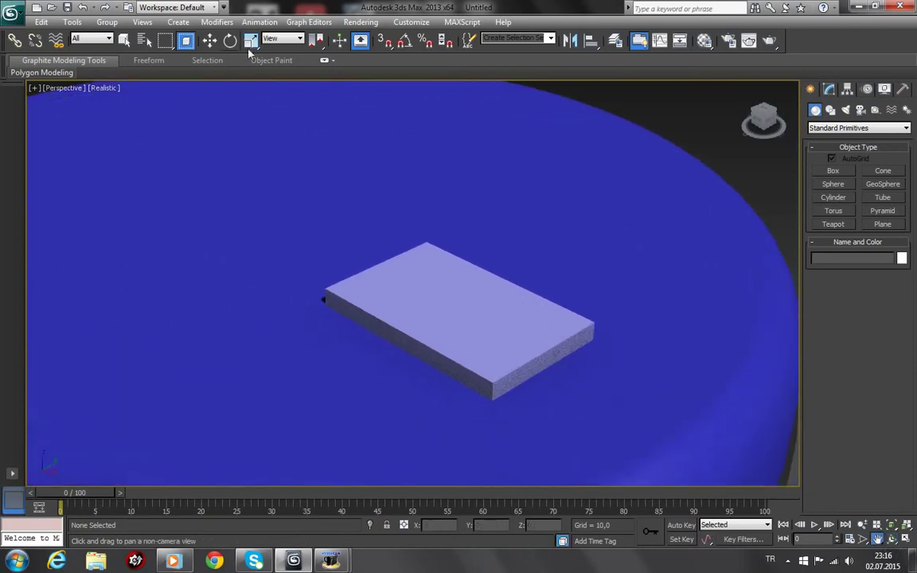
left_click(435, 317)
Convert the box to an editable poly and frame it in polygon mode
right_click(435, 318)
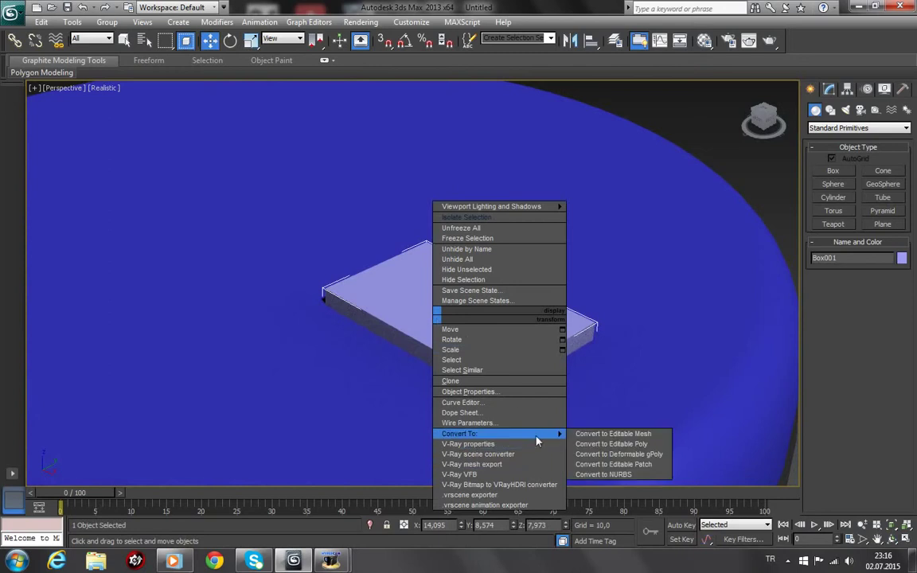
left_click(629, 444)
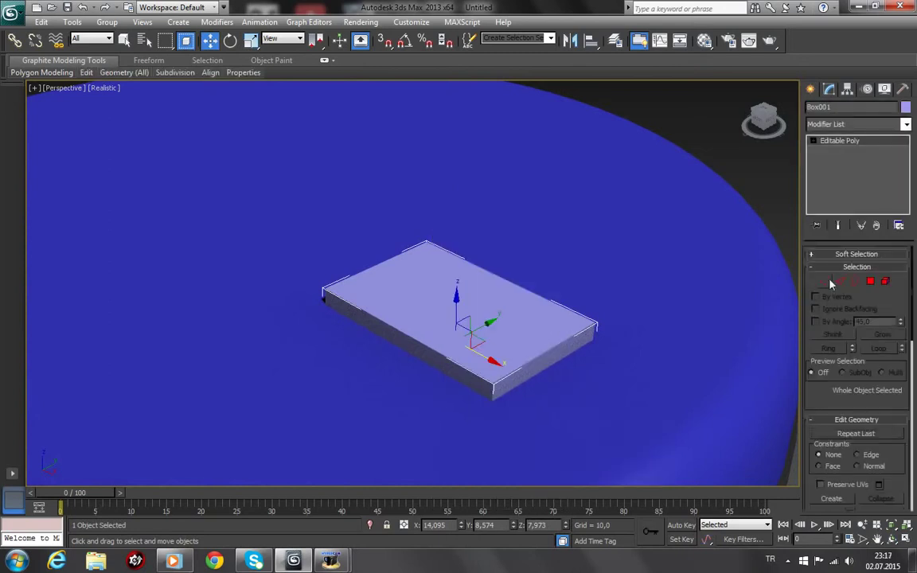
left_click(871, 282)
right_click(460, 285)
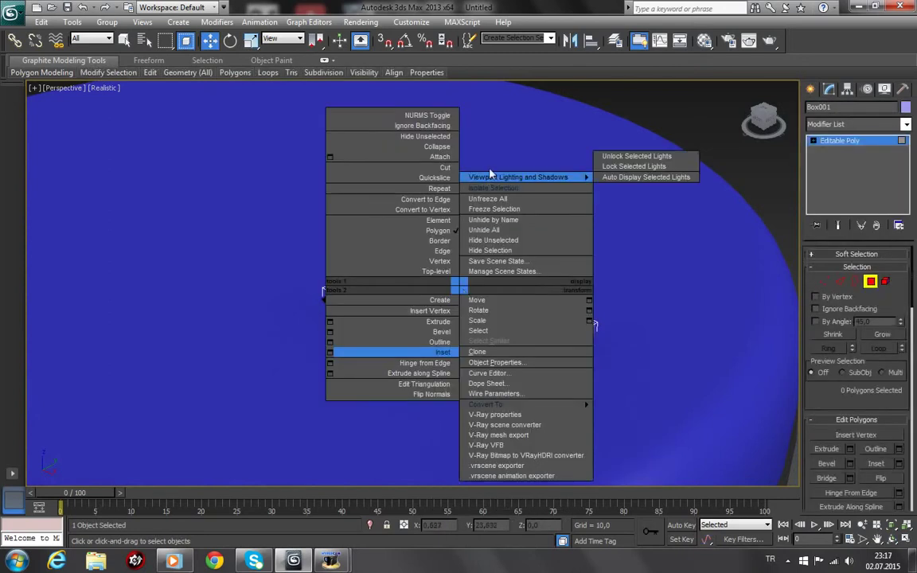
key("Escape")
key("z")
scroll(445, 287, "down", 2)
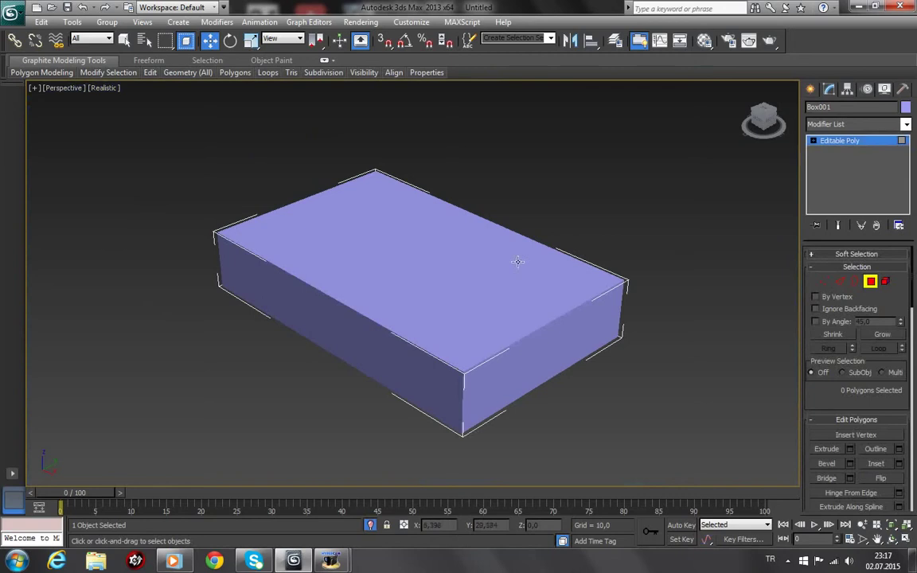
Select the box's top face and apply a first inset to it
left_click(413, 269)
right_click(411, 269)
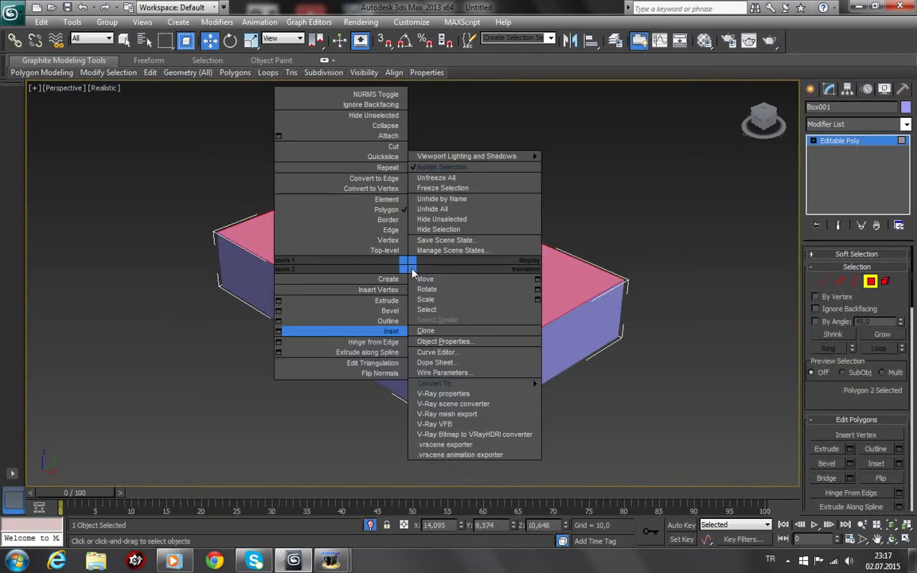
left_click(303, 331)
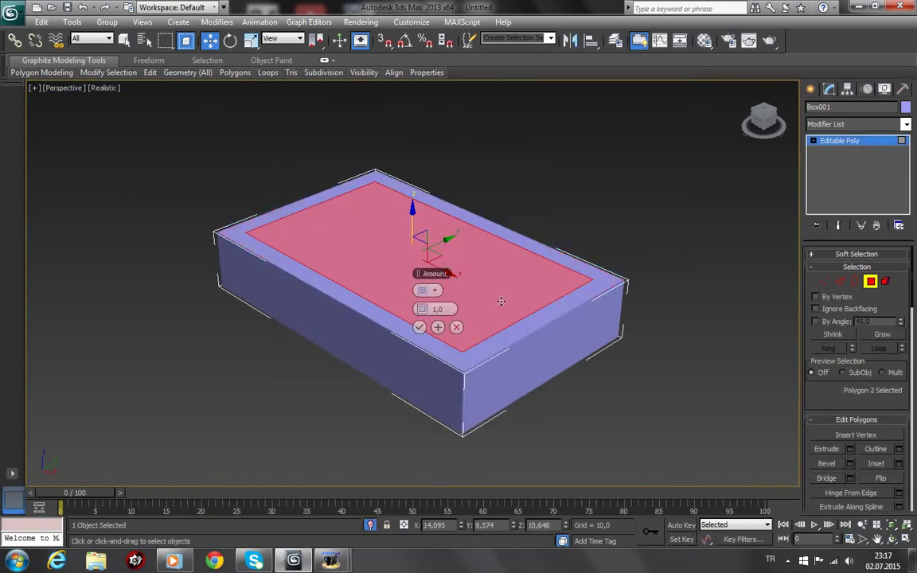
left_click_drag(412, 311, 416, 309)
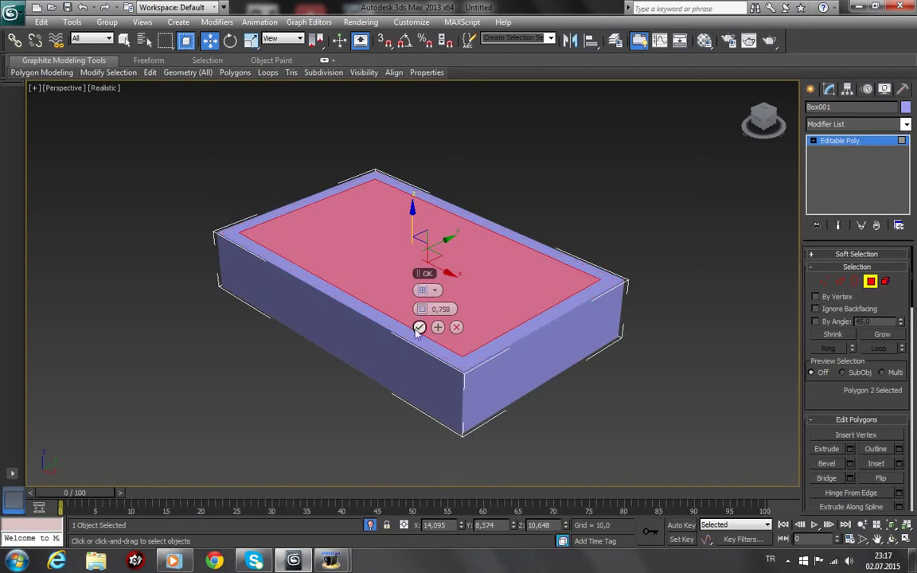
left_click(419, 328)
Inset the top face by 0,758 and delete the inner face to open the box
left_click(893, 540)
mouse_move(333, 283)
left_mouse_down()
mouse_move(389, 209)
mouse_move(446, 98)
left_mouse_up()
left_click(204, 42)
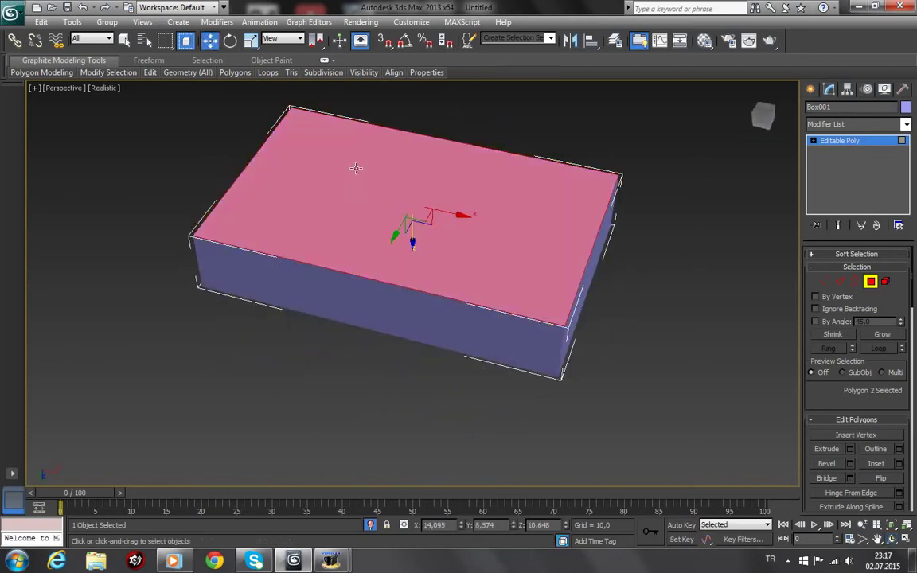
right_click(353, 178)
left_click(223, 245)
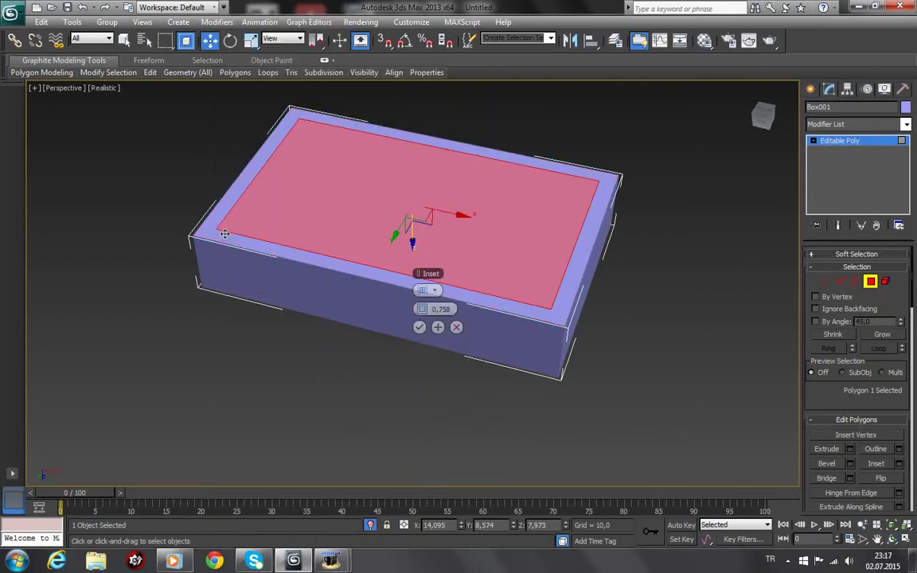
left_click(419, 327)
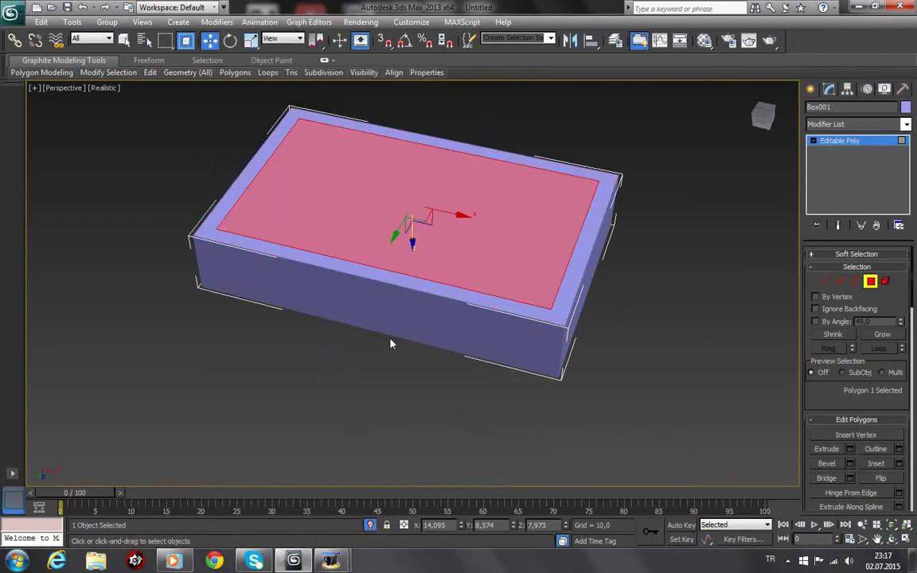
left_click(416, 180)
key("Delete")
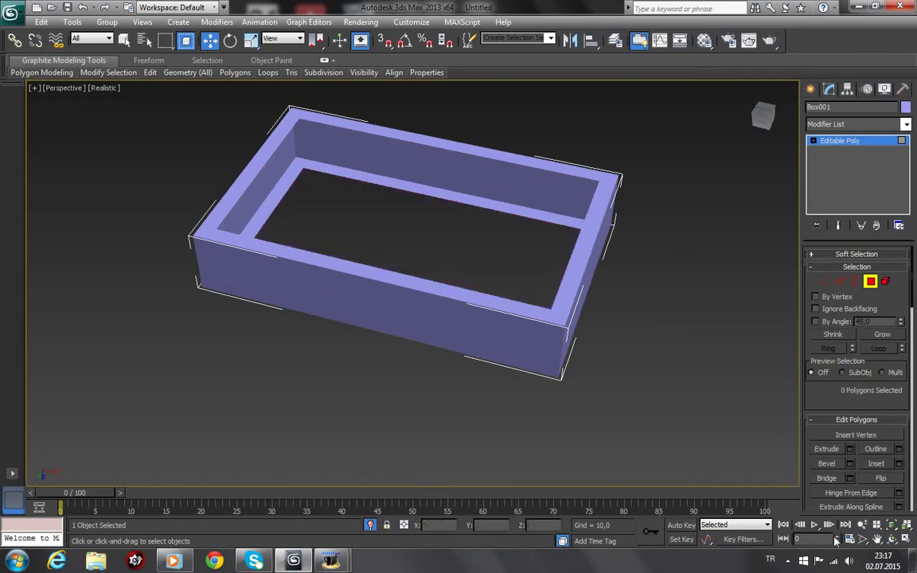
Bridge the box's two open border loops into inner walls
left_click(892, 539)
left_click_drag(440, 302, 365, 395)
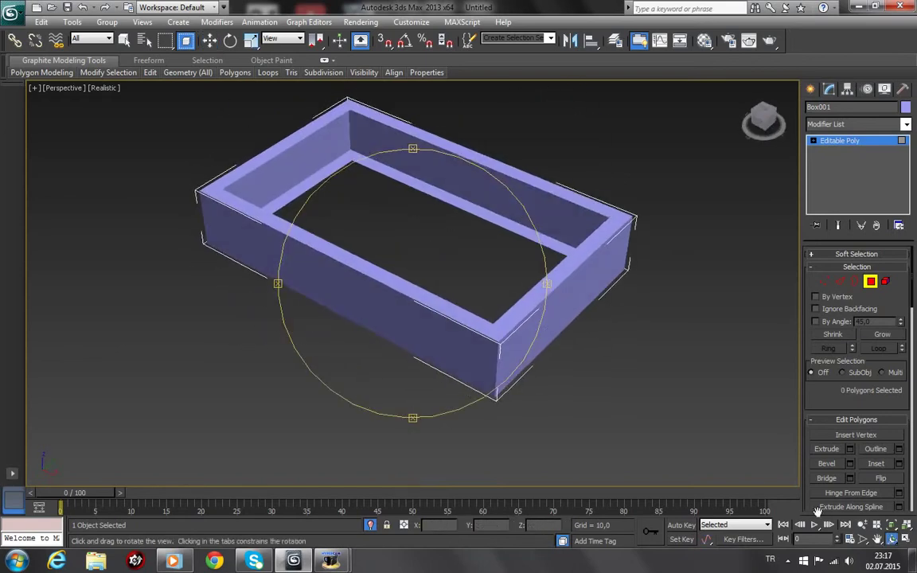
left_click(877, 539)
left_click_drag(527, 341, 499, 375)
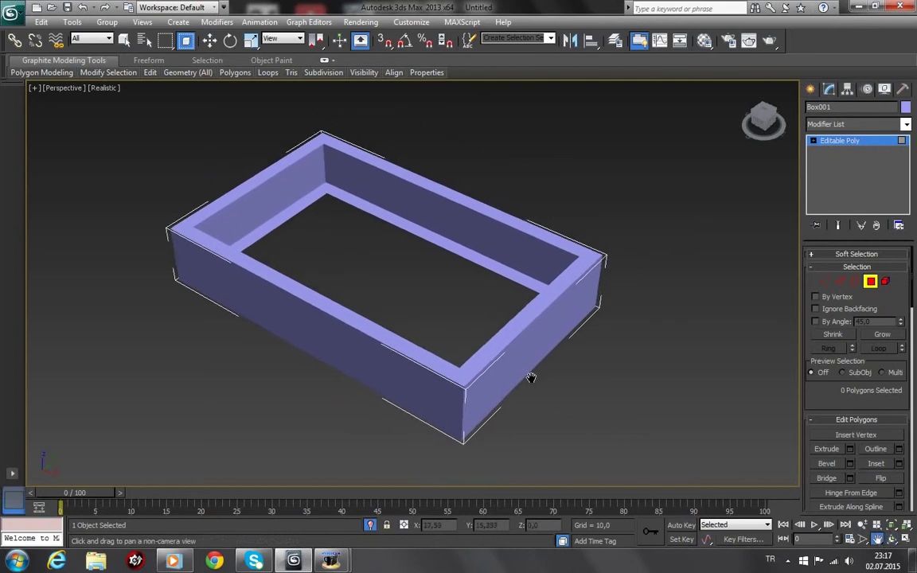
left_click(209, 41)
left_click(397, 178)
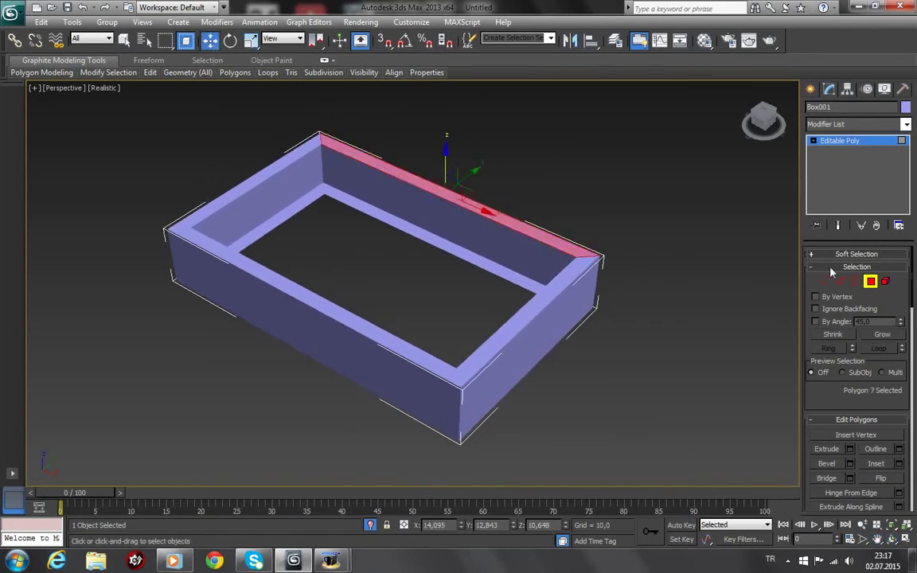
left_click(856, 282)
left_click(447, 201)
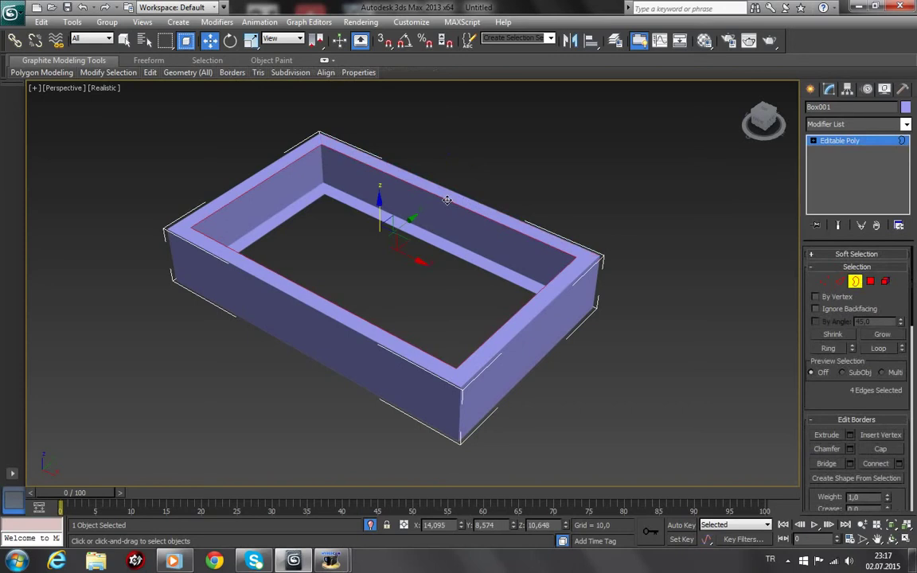
left_click(447, 255, "ctrl")
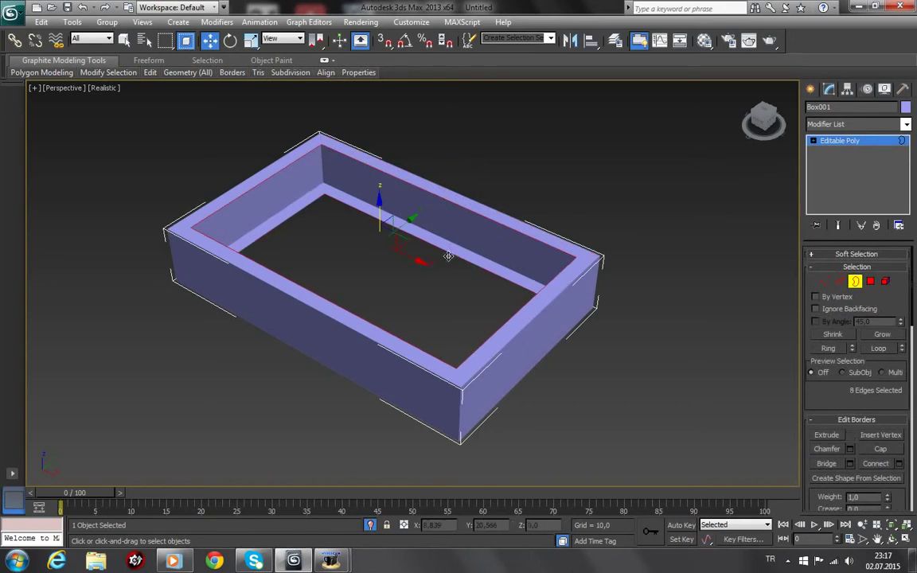
left_click(832, 462)
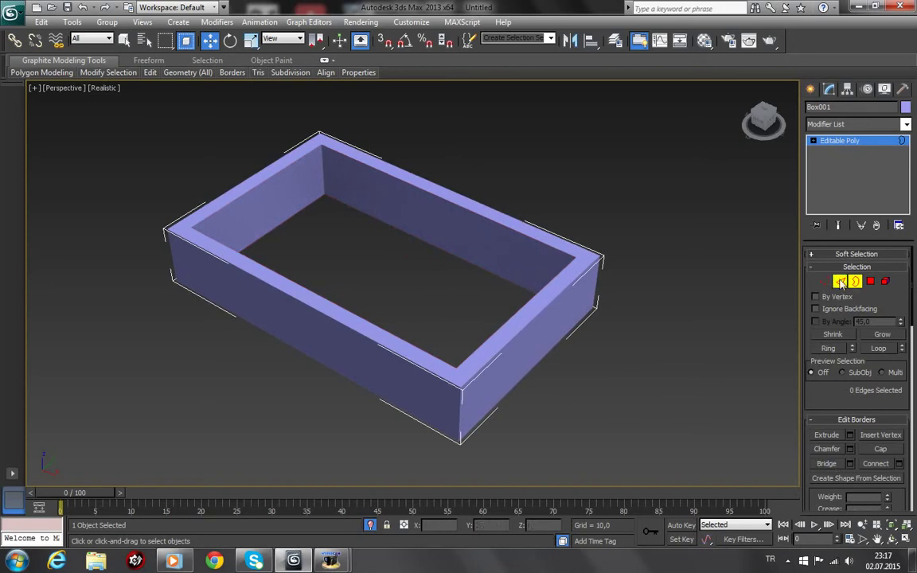
Create the linear shape Shape001 from the four inner rim edges
key("2")
key("3")
key("2")
left_click(478, 214)
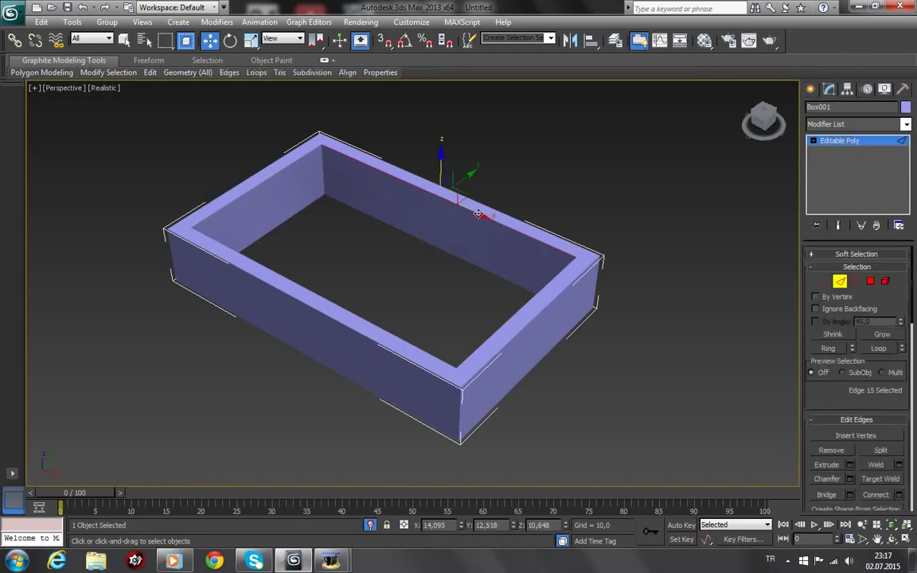
left_click(278, 174, "ctrl")
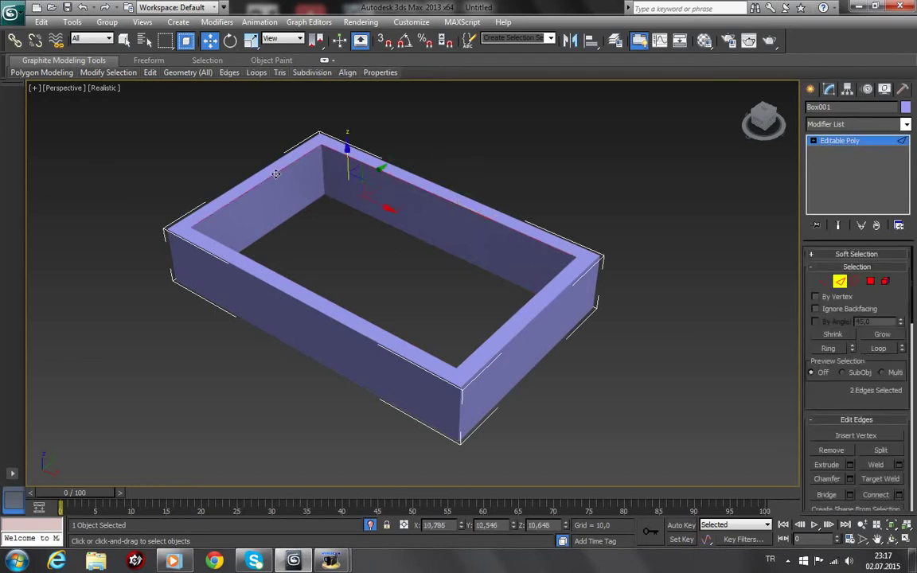
left_click(281, 278, "ctrl")
left_click(514, 315, "ctrl")
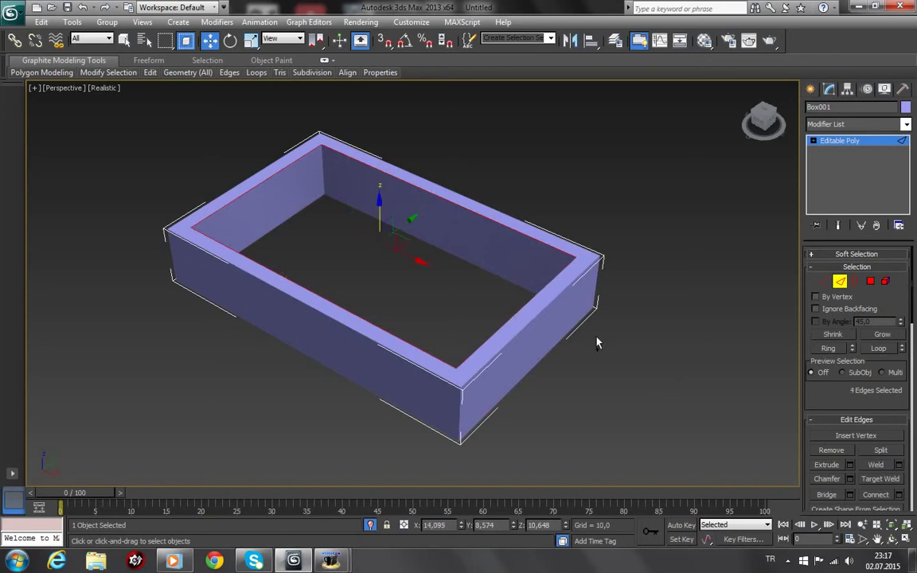
mouse_move(829, 408)
left_mouse_down()
mouse_move(831, 308)
mouse_move(870, 179)
mouse_move(870, 82)
mouse_move(856, 280)
left_mouse_up()
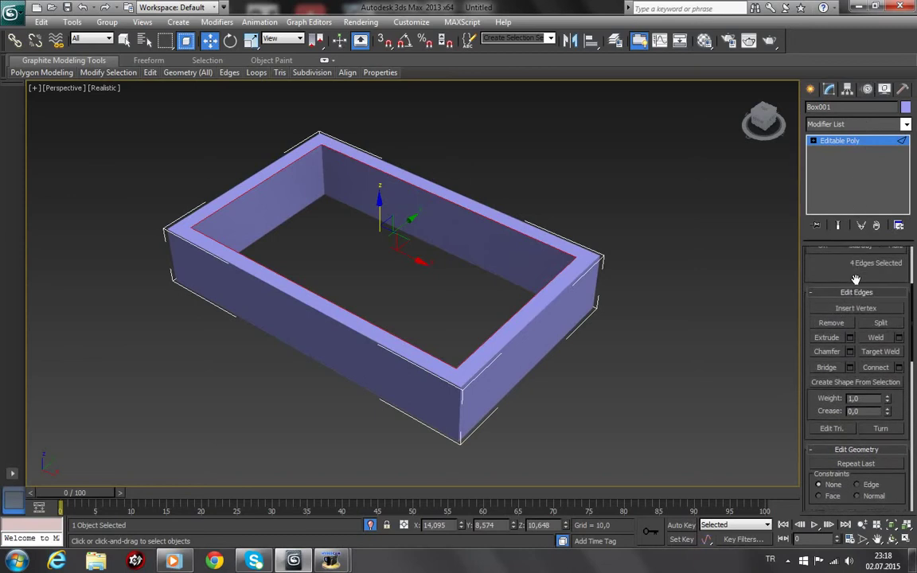
left_click(849, 379)
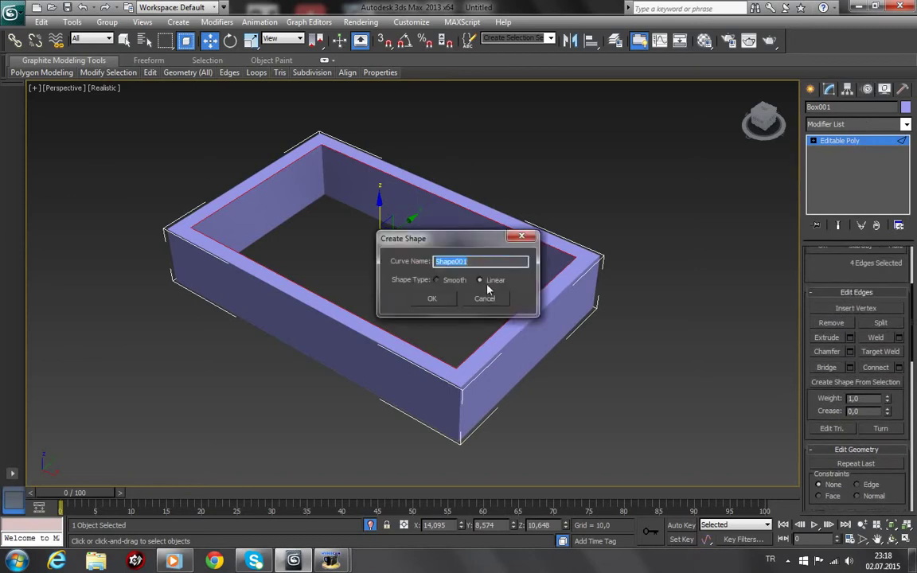
left_click(434, 299)
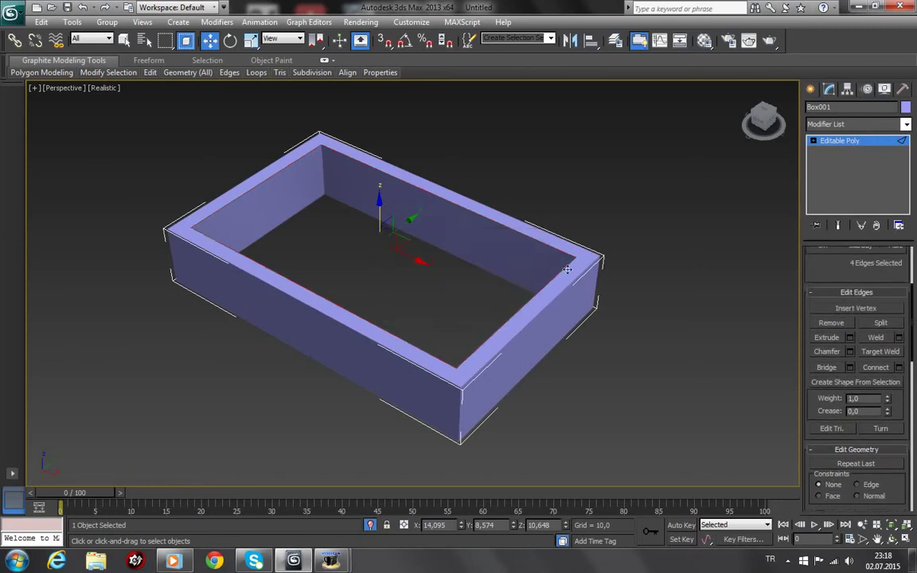
left_click(811, 88)
left_click(729, 281)
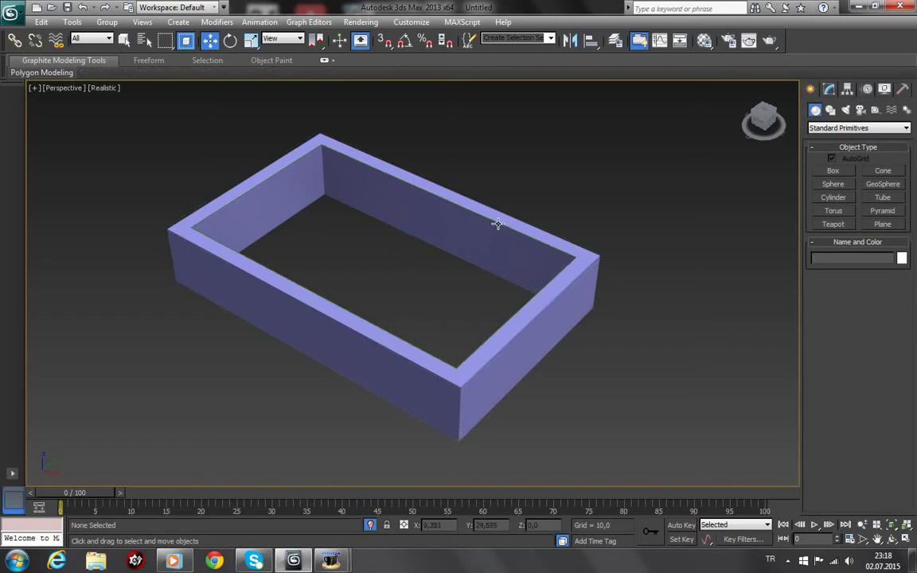
Centre Shape001's pivot on the object using Affect Pivot Only, then reselect the shape
left_click(498, 224)
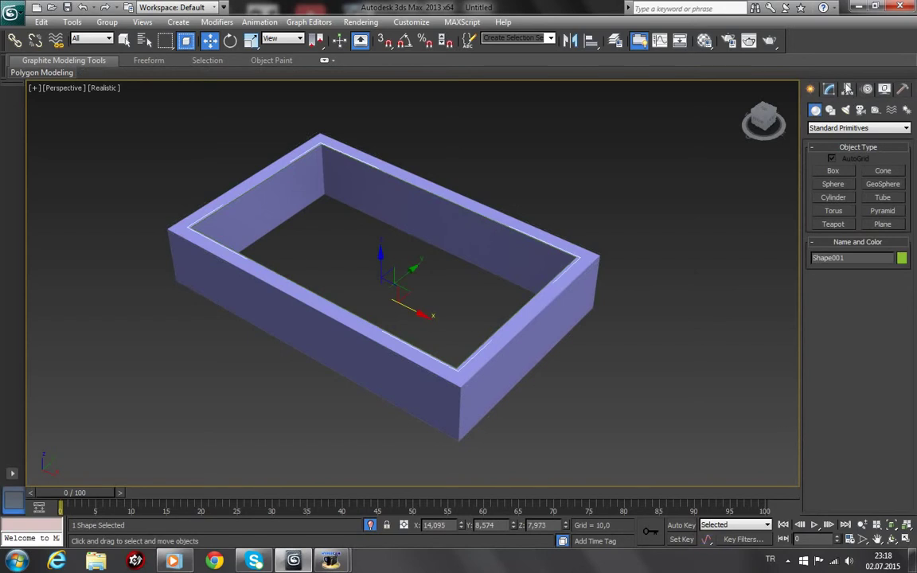
left_click(847, 89)
left_click(851, 170)
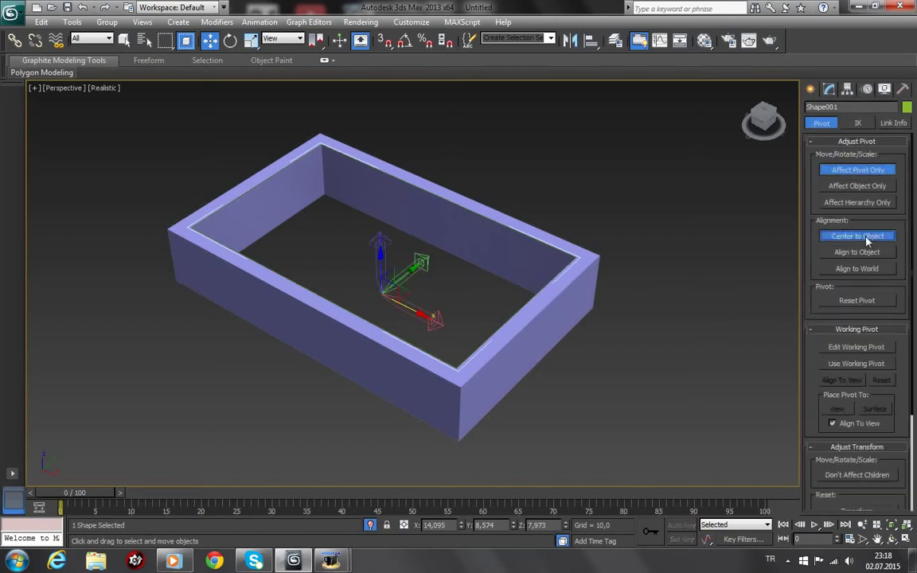
left_click(854, 235)
left_click(844, 170)
left_click(608, 219)
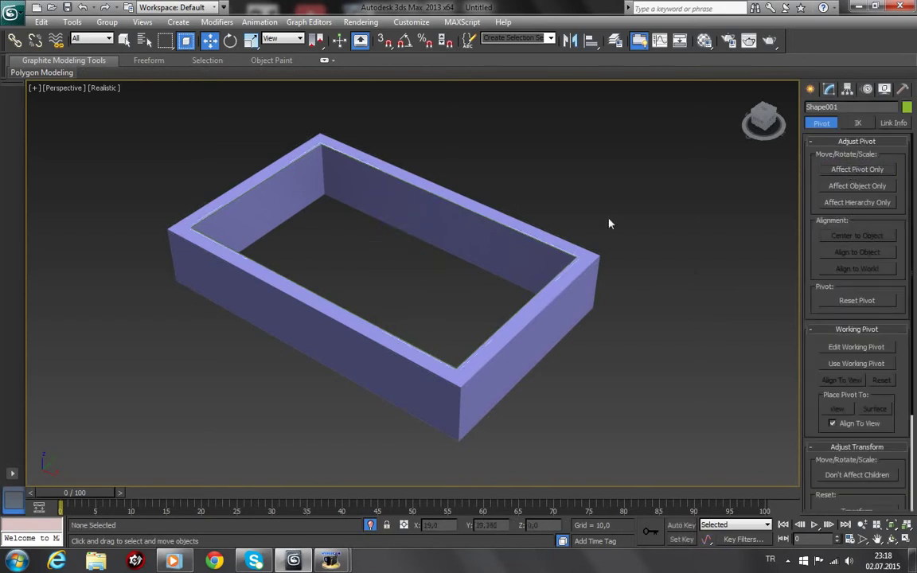
left_click(380, 172)
Convert Shape001 to an Editable Poly cap filling the opening, then hide it
left_click(829, 89)
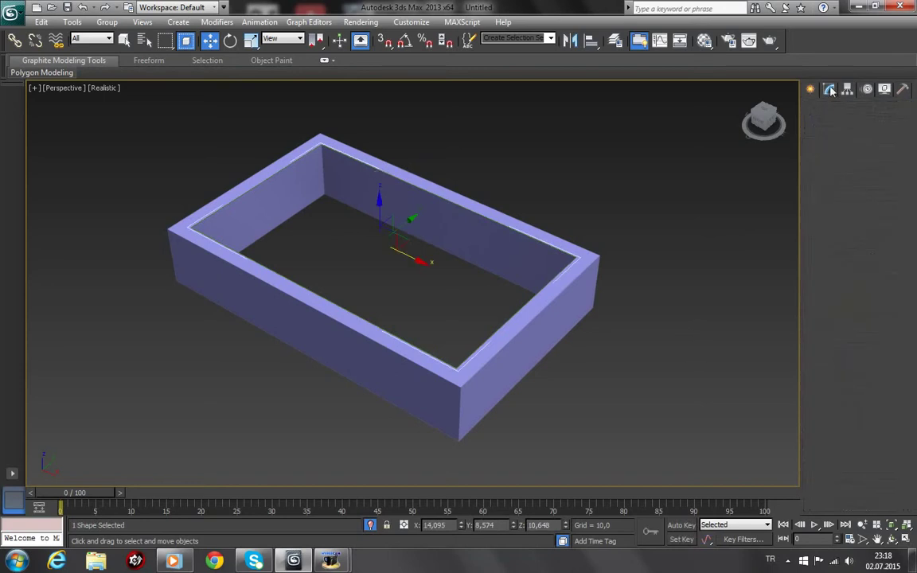
right_click(840, 141)
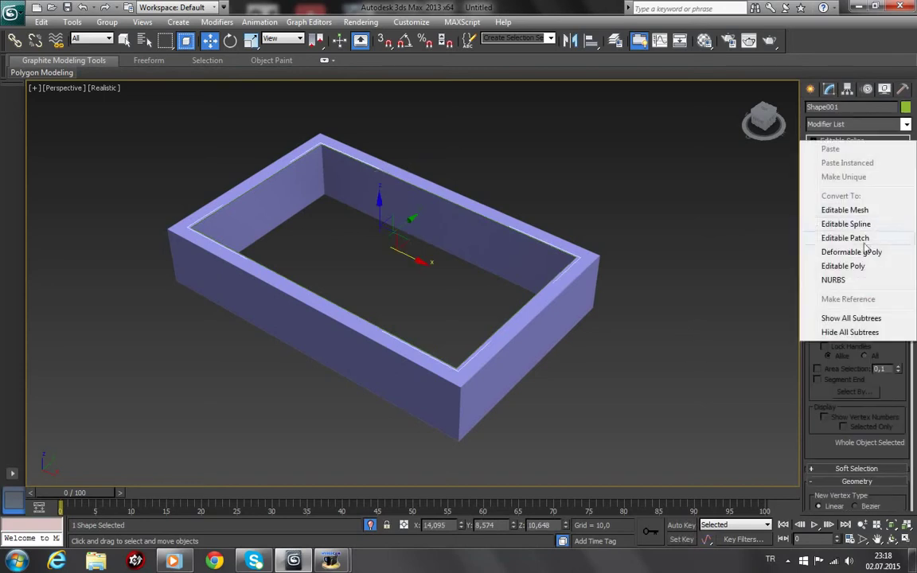
left_click(843, 266)
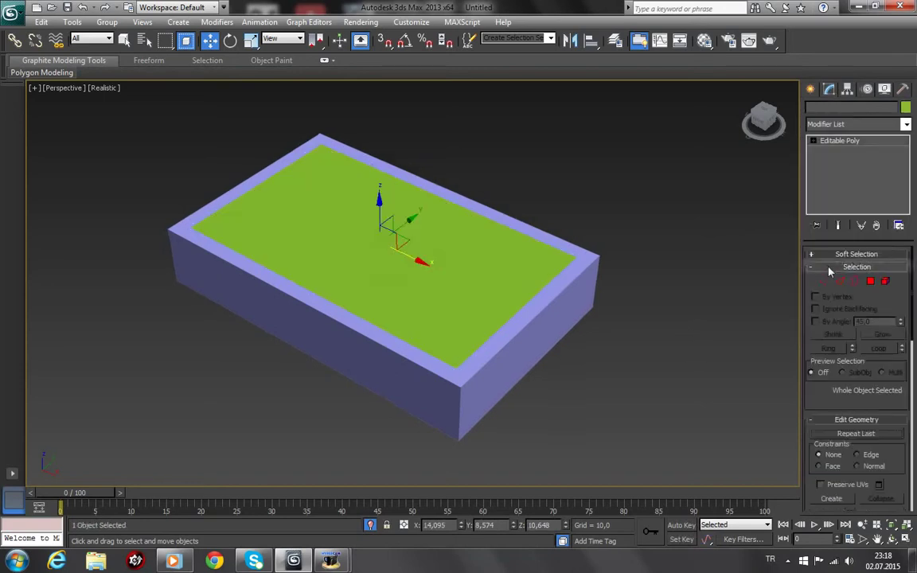
left_click(467, 250)
right_click(464, 245)
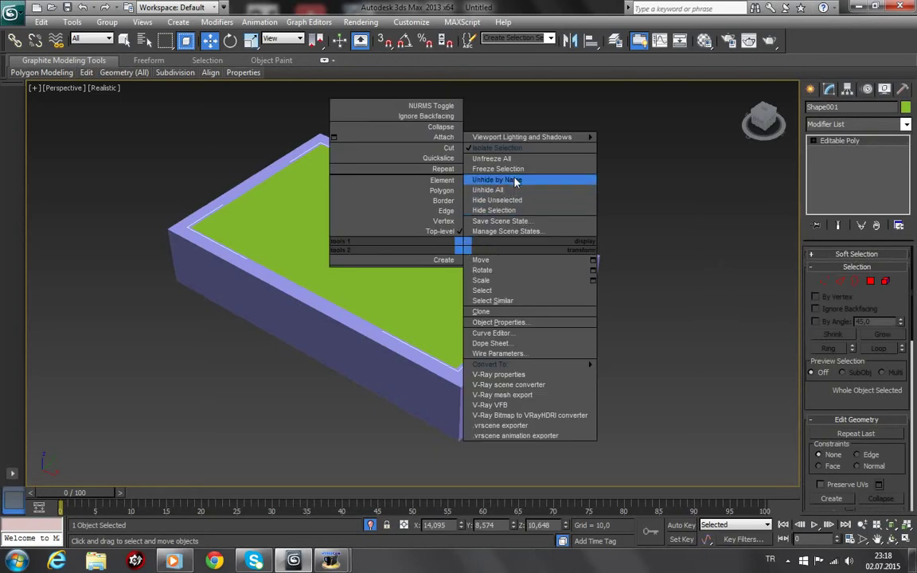
left_click(518, 210)
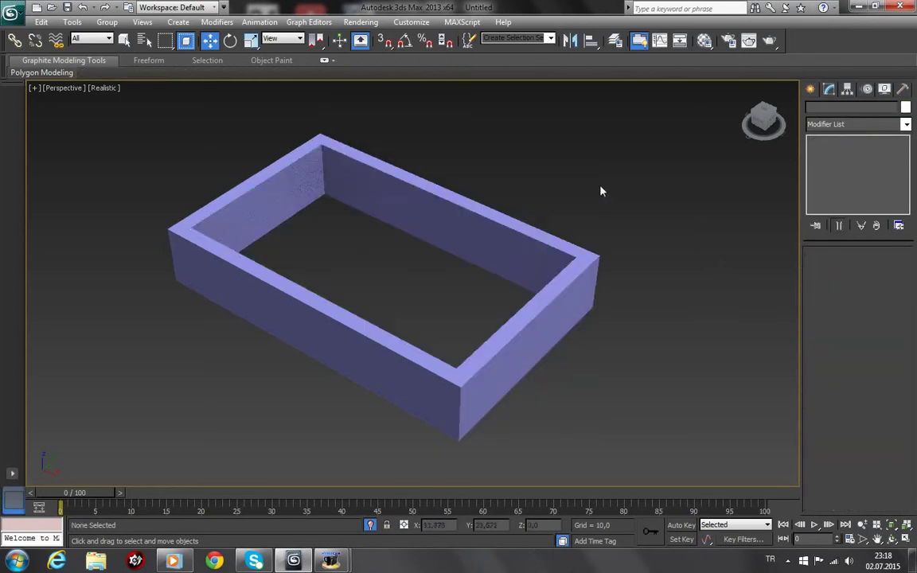
Turn on edged faces and change the hollow box's object colour to dark grey
left_click(892, 539)
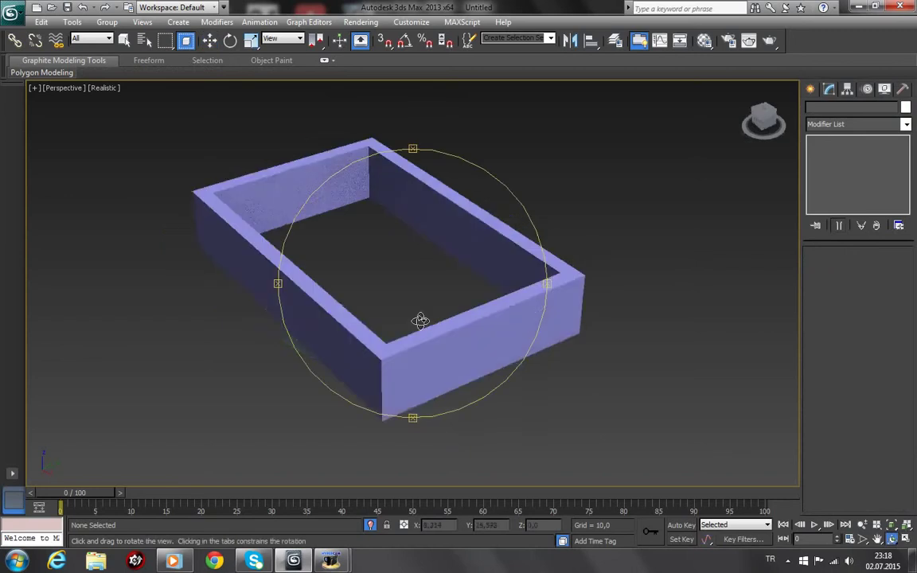
left_click_drag(419, 322, 432, 317)
key("F4")
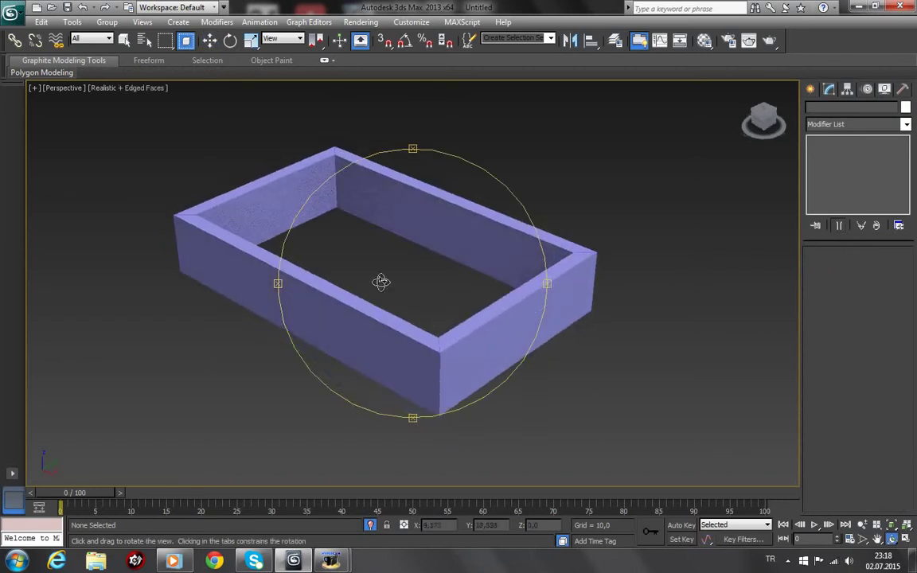
left_click(209, 40)
left_click(388, 198)
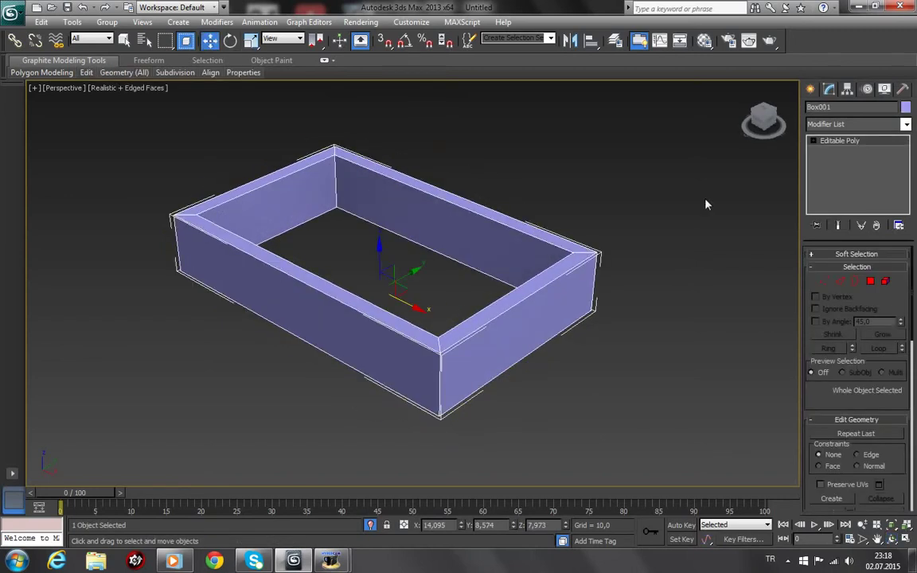
left_click(906, 107)
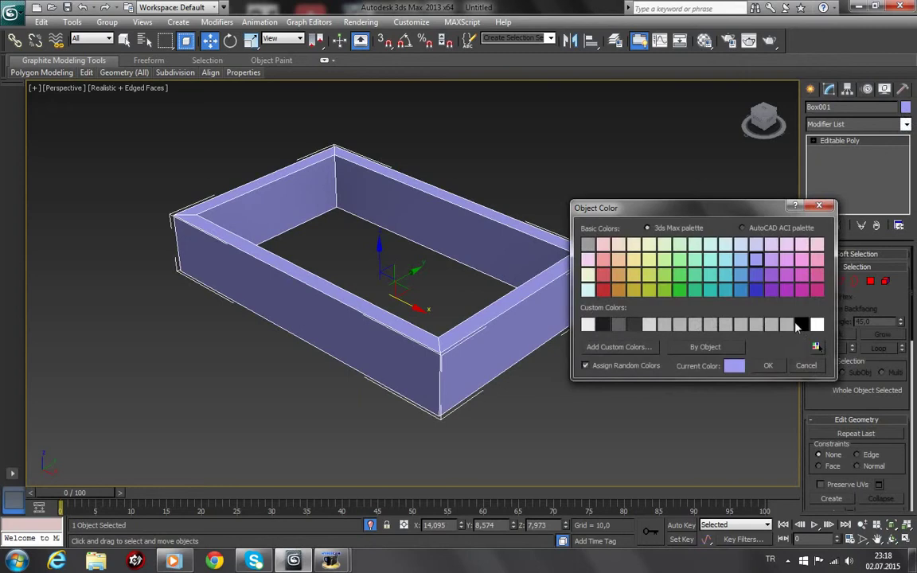
left_click(634, 324)
left_click(768, 366)
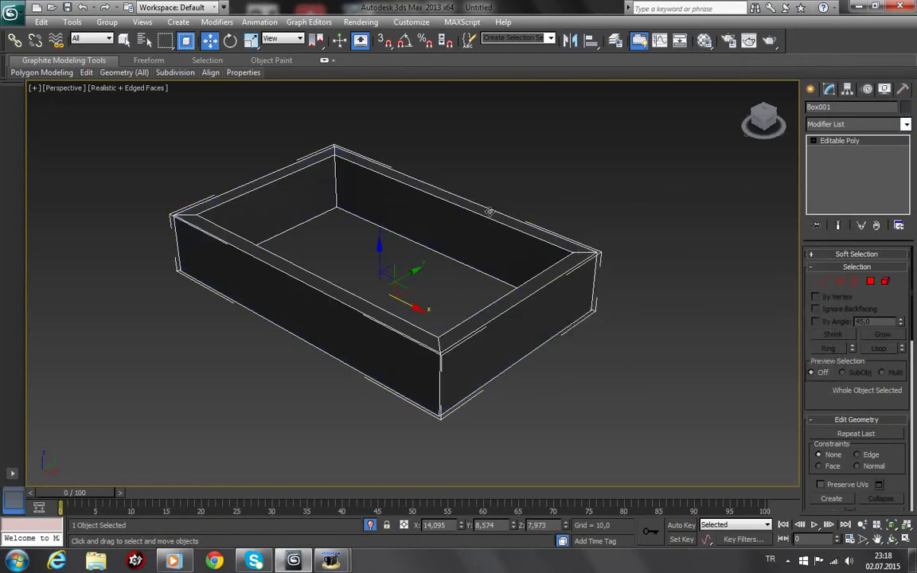
left_click(841, 282)
Connect the vertical corner edge ring with 2 segments pinched strongly toward the top rim
left_click(335, 159)
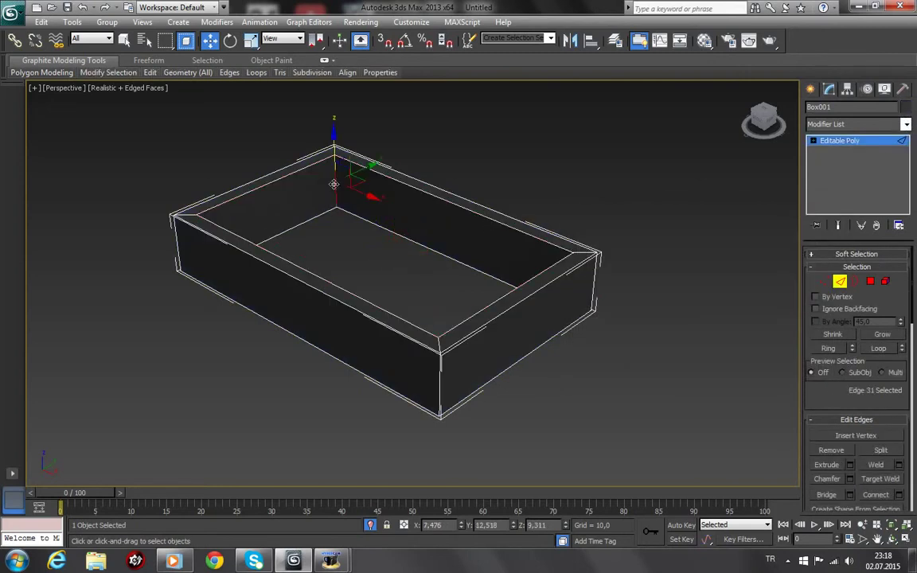
left_click(828, 348)
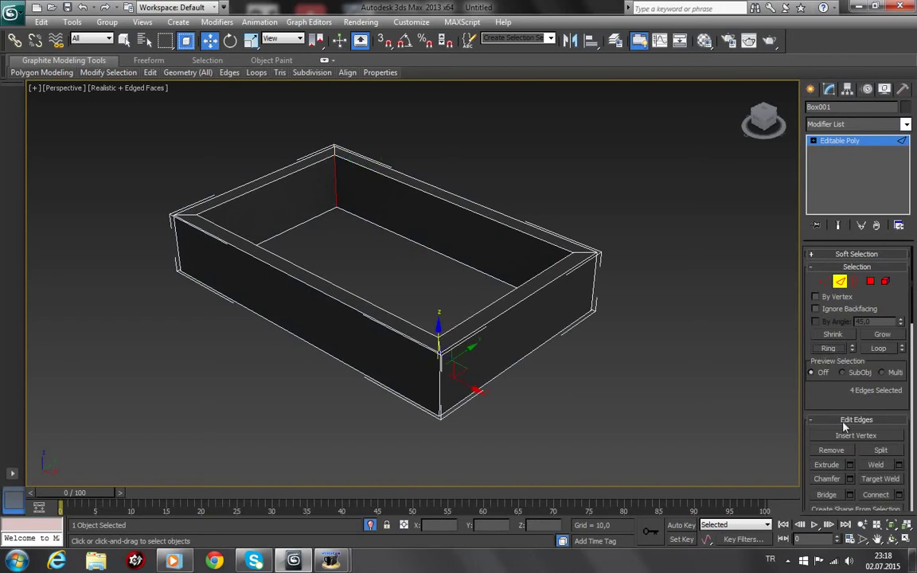
left_click_drag(849, 407, 850, 358)
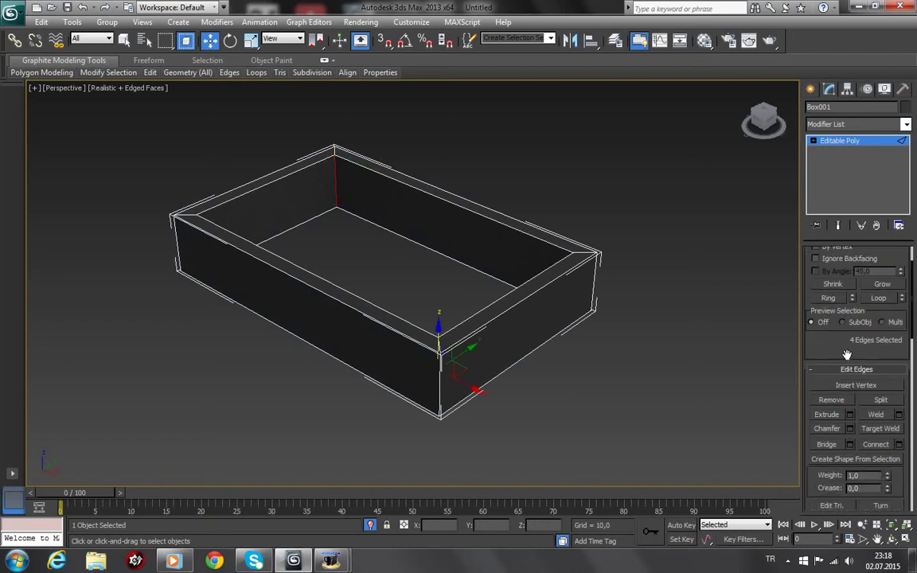
left_click(899, 444)
left_click(434, 291)
type("2")
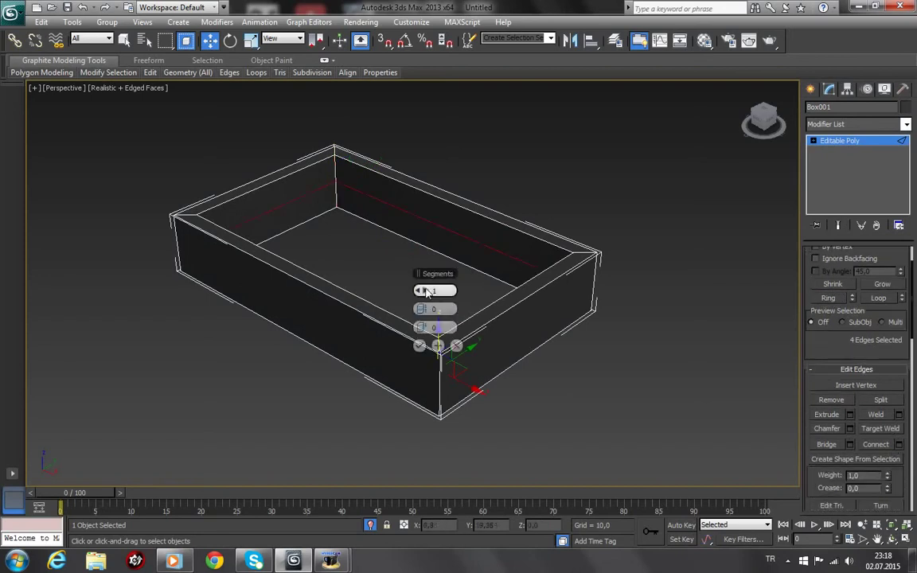
left_click(433, 309)
left_click_drag(433, 309, 670, 340)
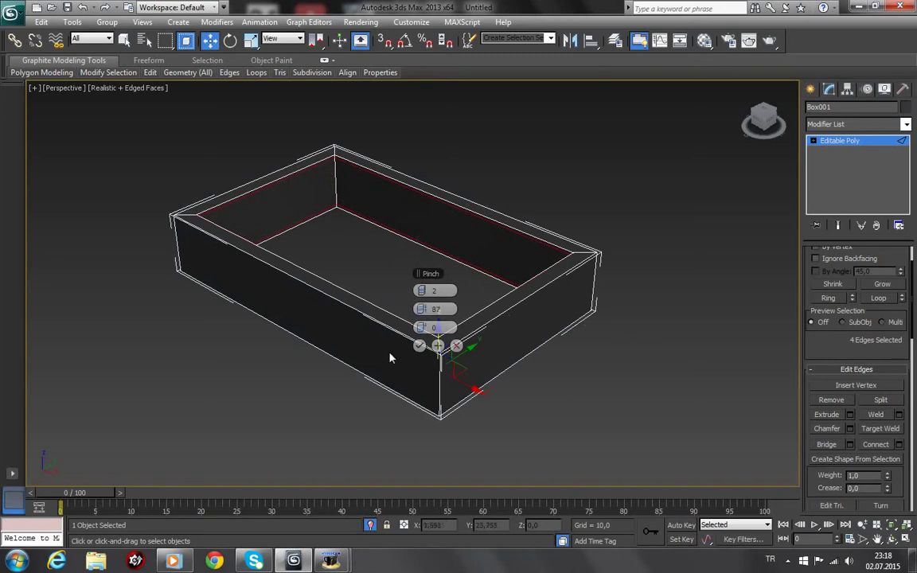
left_click(420, 345)
Connect the front corner ring and the right wall's 8-edge ring, pinching loops toward the rim
left_click(442, 371)
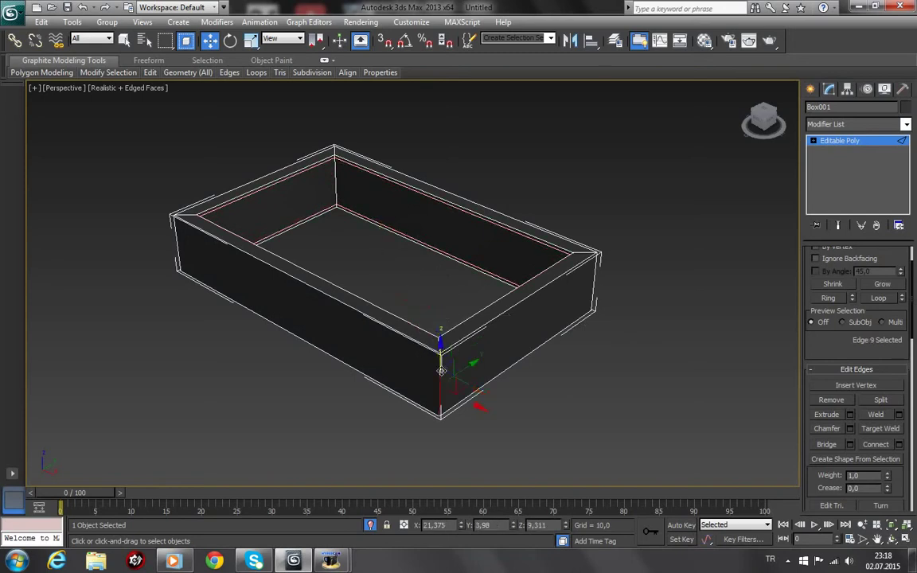
left_click(830, 300)
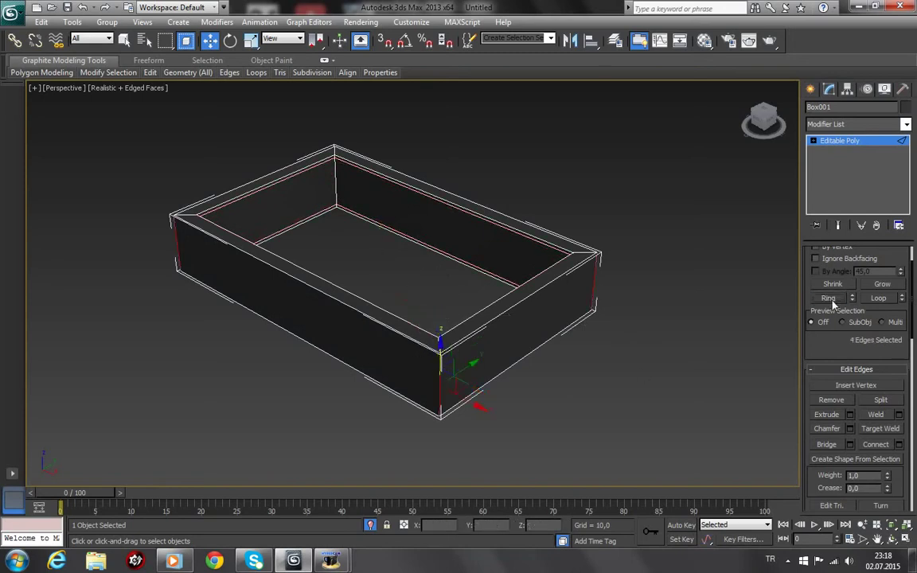
left_click(899, 445)
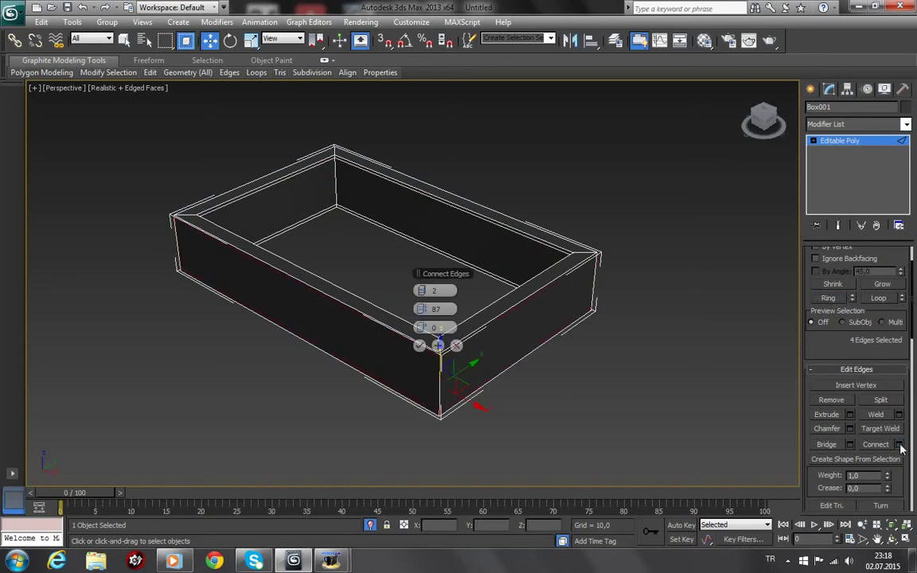
left_click(420, 347)
left_click(452, 280)
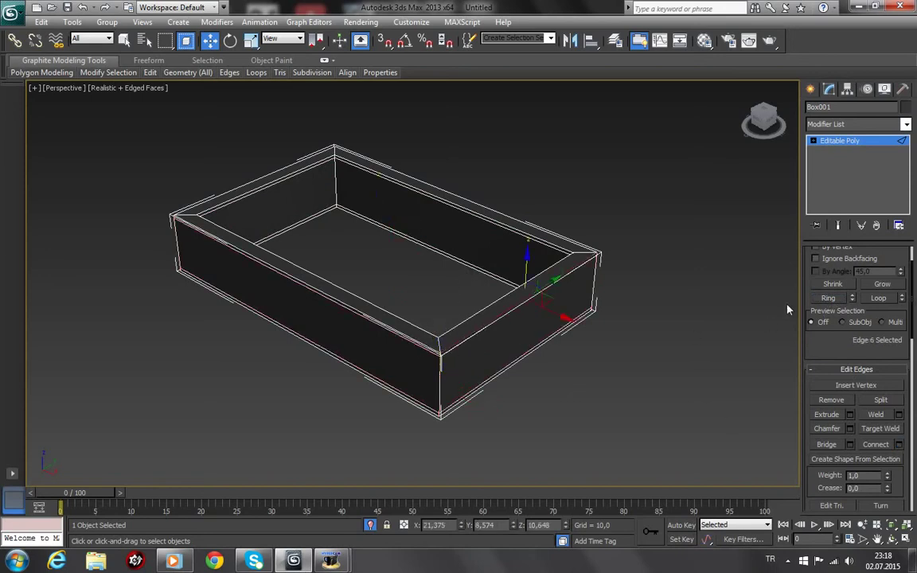
left_click(828, 298)
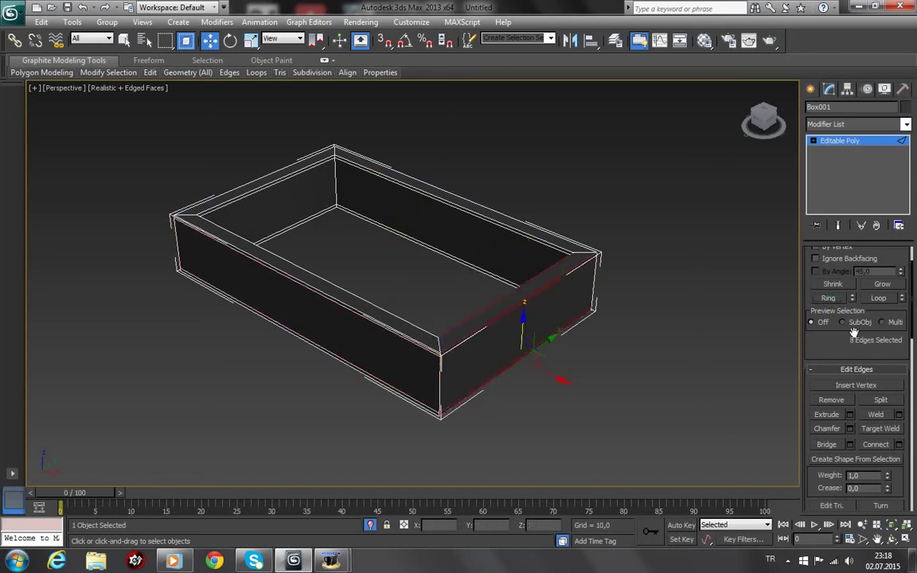
left_click(899, 445)
left_click_drag(421, 309, 426, 309)
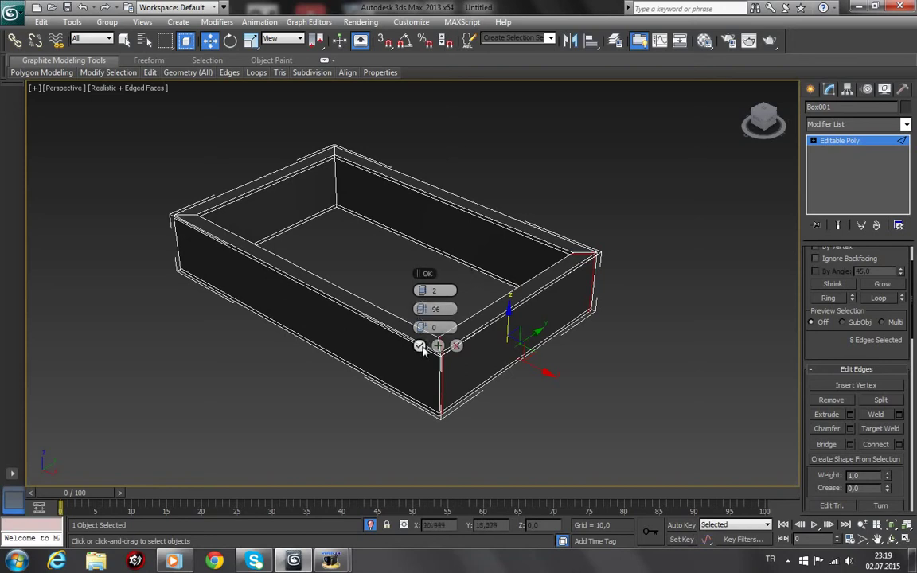
Add two connecting loops pinched at 98 across the top-left rim's 8-edge ring
left_click(420, 345)
left_click(280, 177)
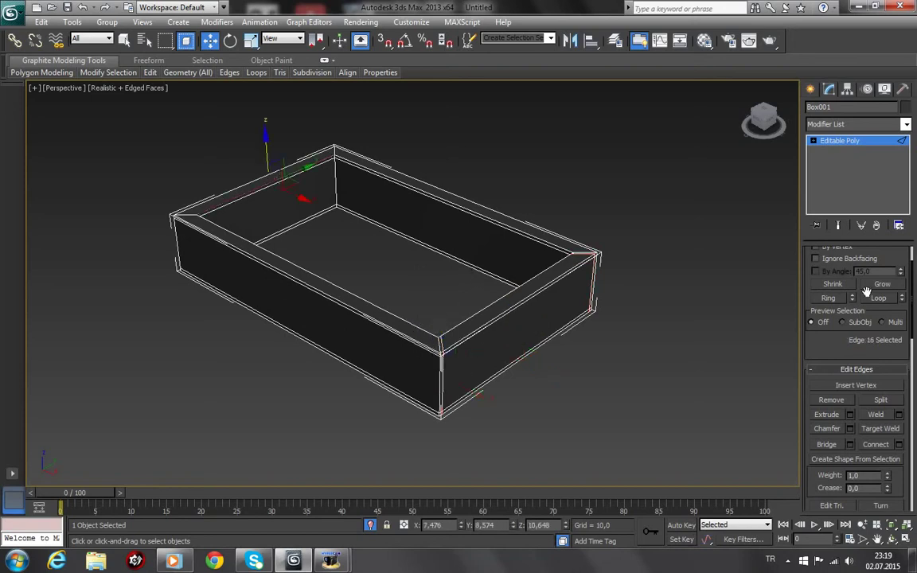
key("alt+r")
left_click(900, 445)
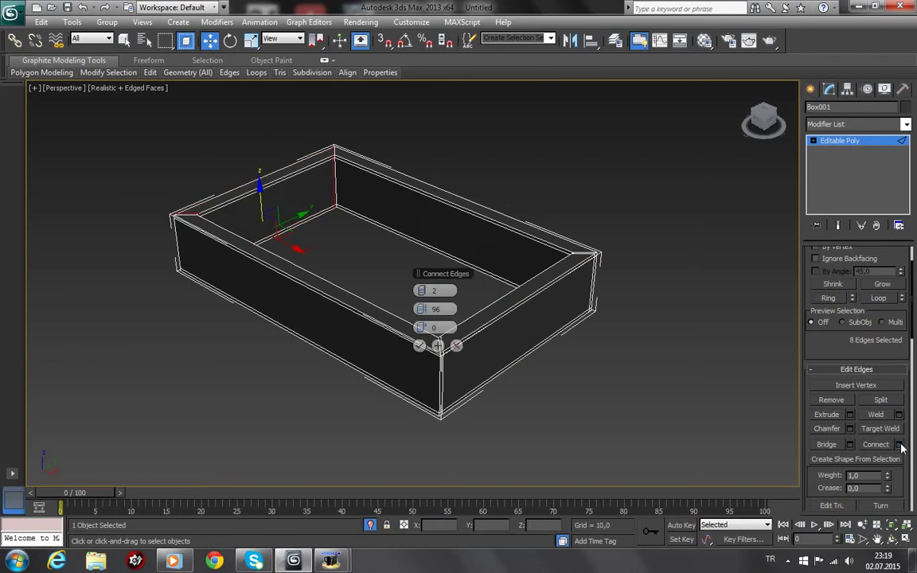
left_click(420, 347)
Connect the front-wall edge ring with two loops pinched 98 toward the top
left_click(360, 302)
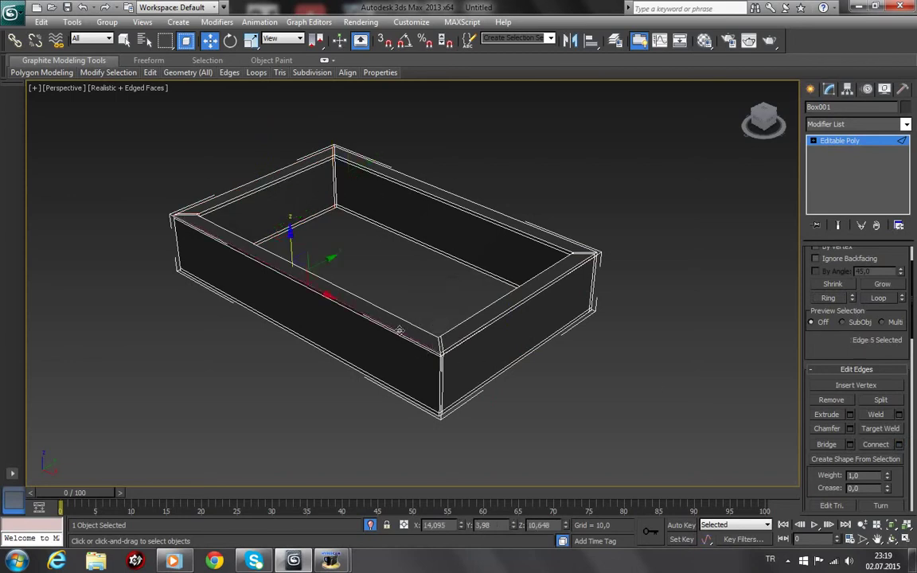
left_click(828, 298)
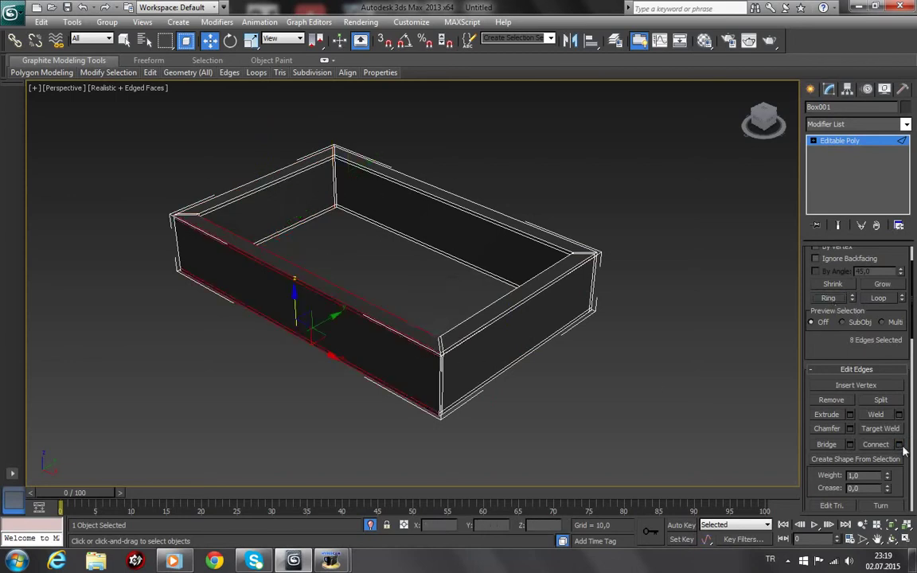
left_click(900, 446)
mouse_move(422, 309)
left_mouse_down()
mouse_move(435, 309)
mouse_move(426, 315)
left_mouse_up()
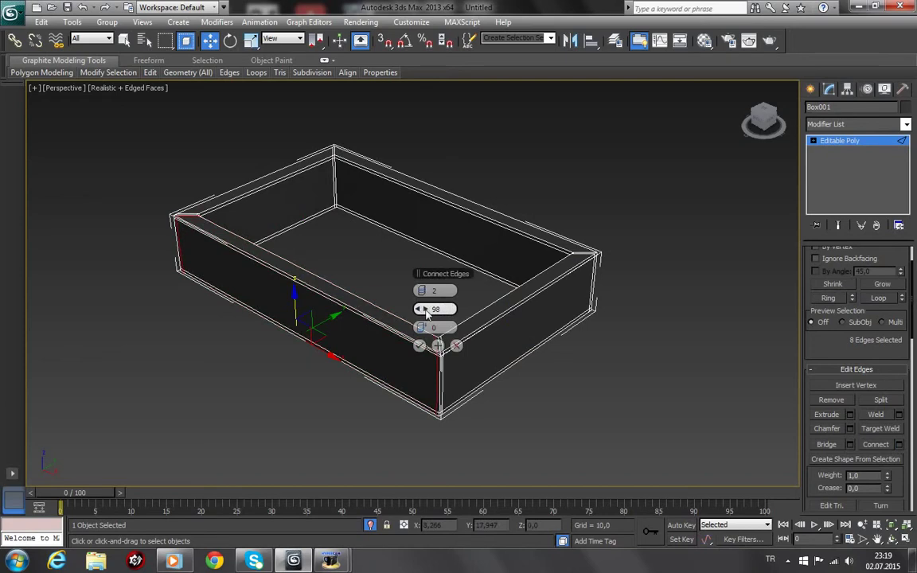
left_click(420, 346)
Add the same pinched loops to the back-wall edge ring, then exit Edge sub-object mode
left_click(469, 212)
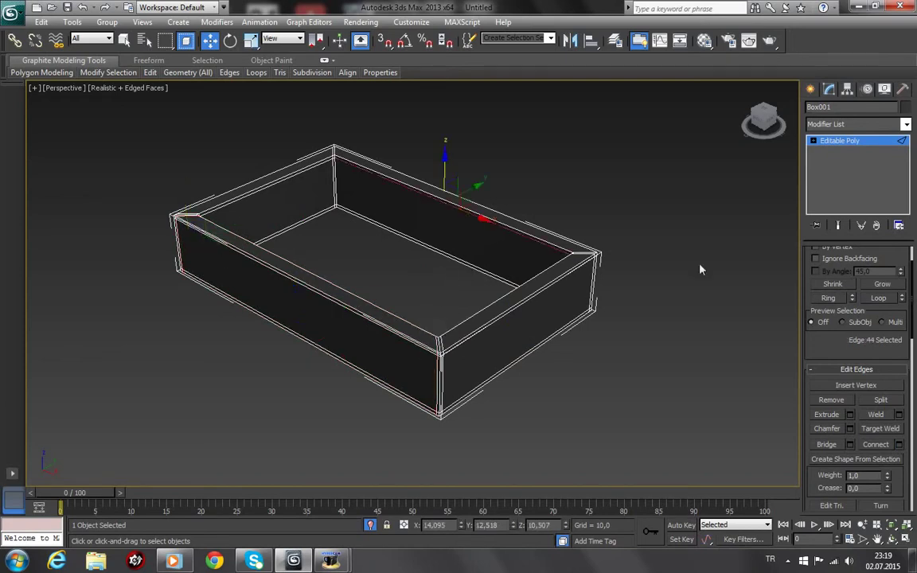
left_click(828, 299)
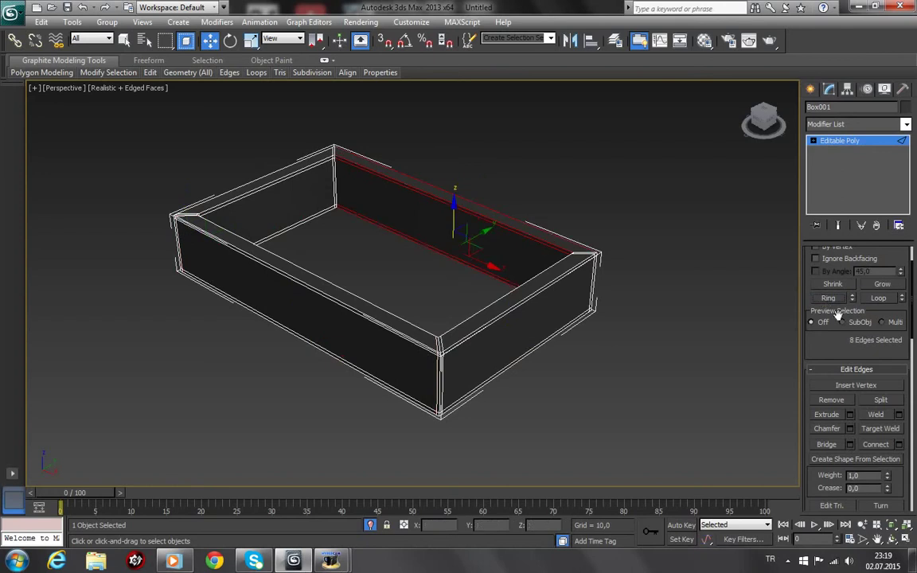
left_click(888, 445)
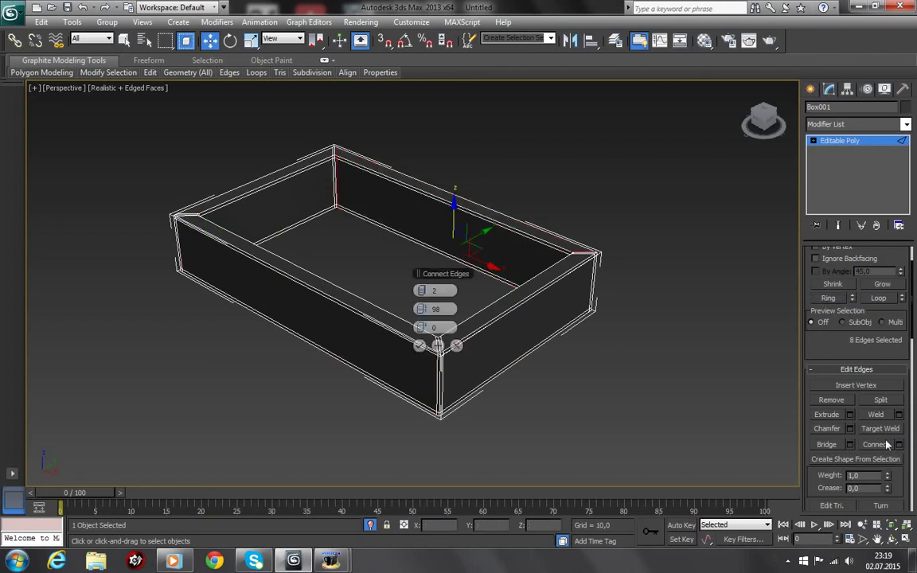
left_click(420, 347)
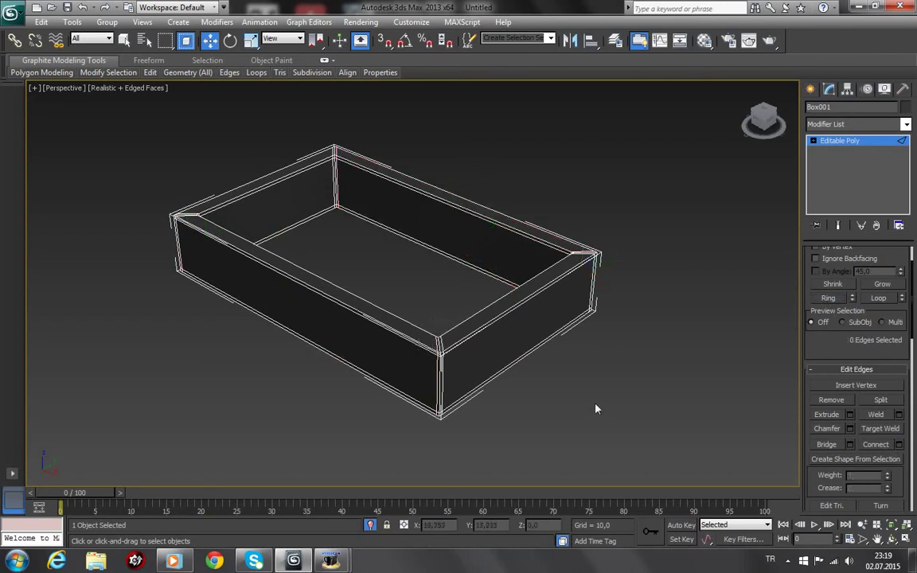
left_click(840, 142)
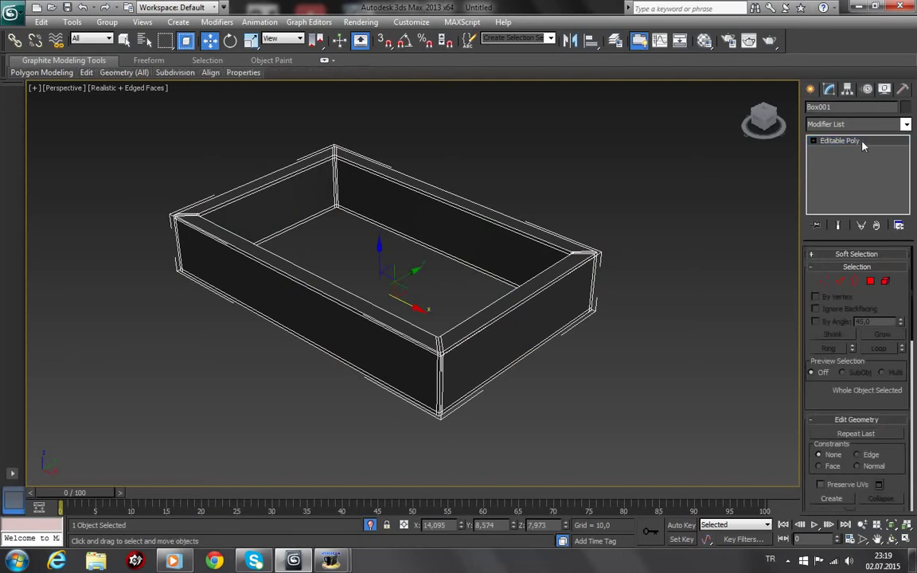
Add a TurboSmooth modifier to Box001 with Iterations set to 2
left_click(906, 124)
left_click_drag(908, 188, 909, 431)
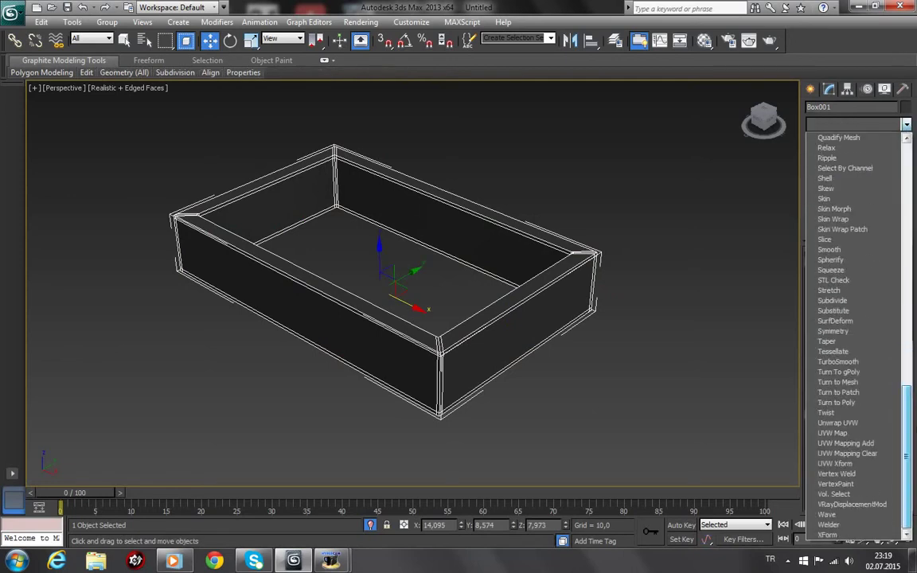
left_click(868, 362)
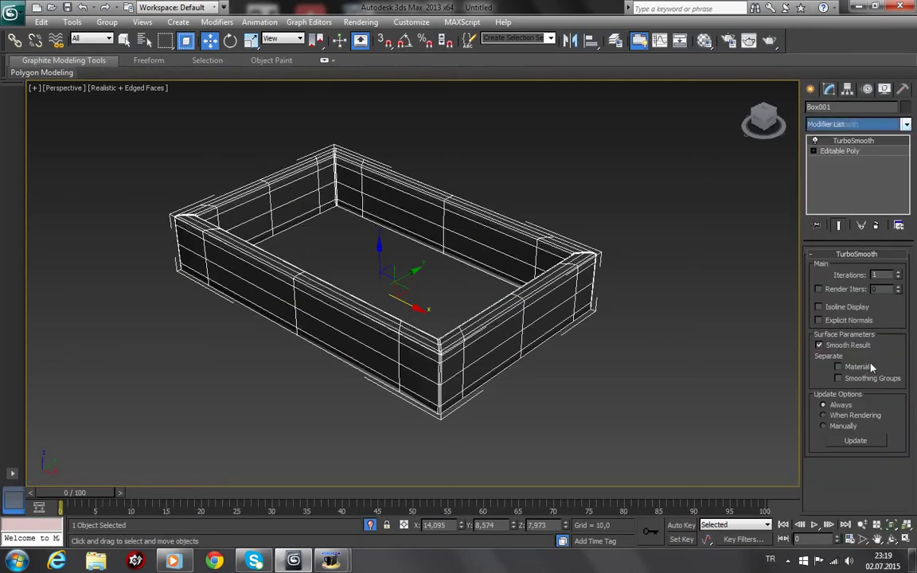
left_click(898, 273)
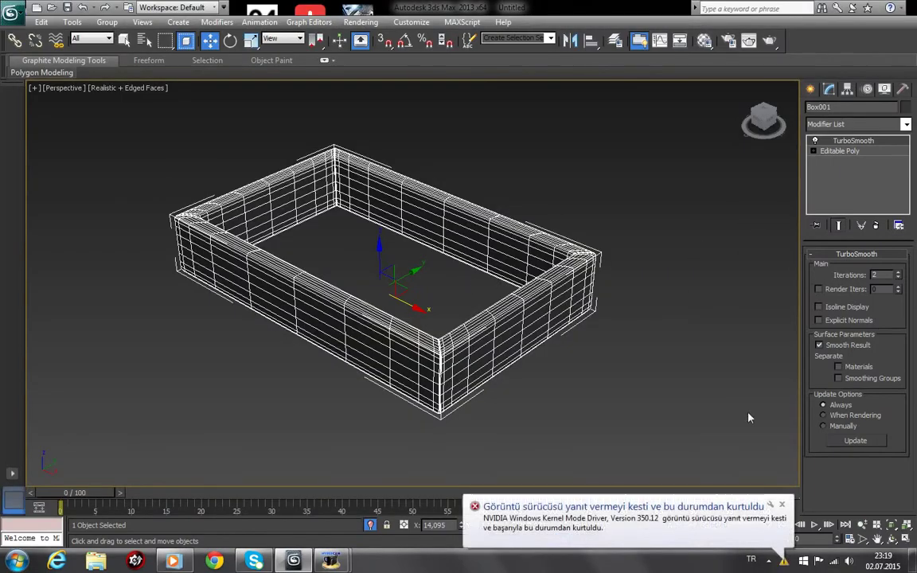
left_click(782, 505)
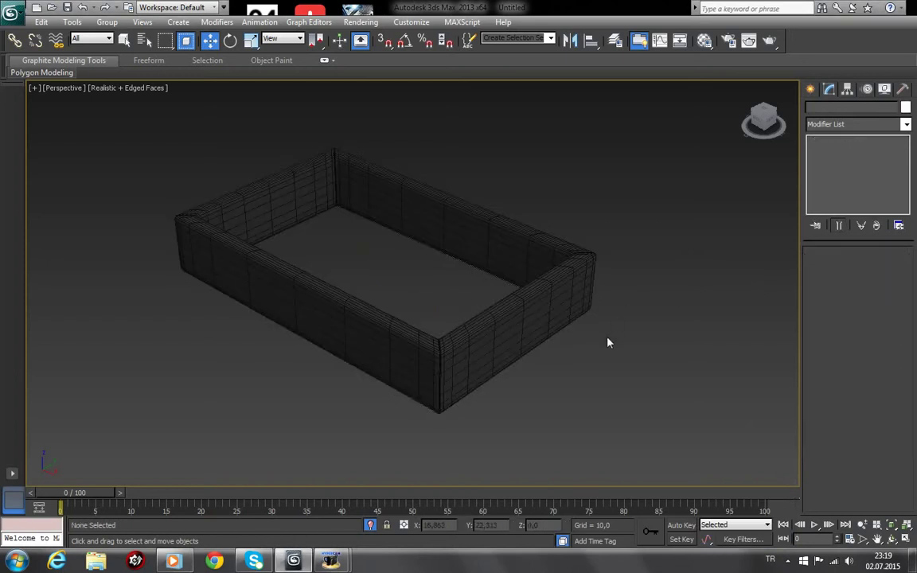
Turn off edged faces with F4 and reselect the tray
left_click(603, 338)
key("F4")
left_click(555, 318)
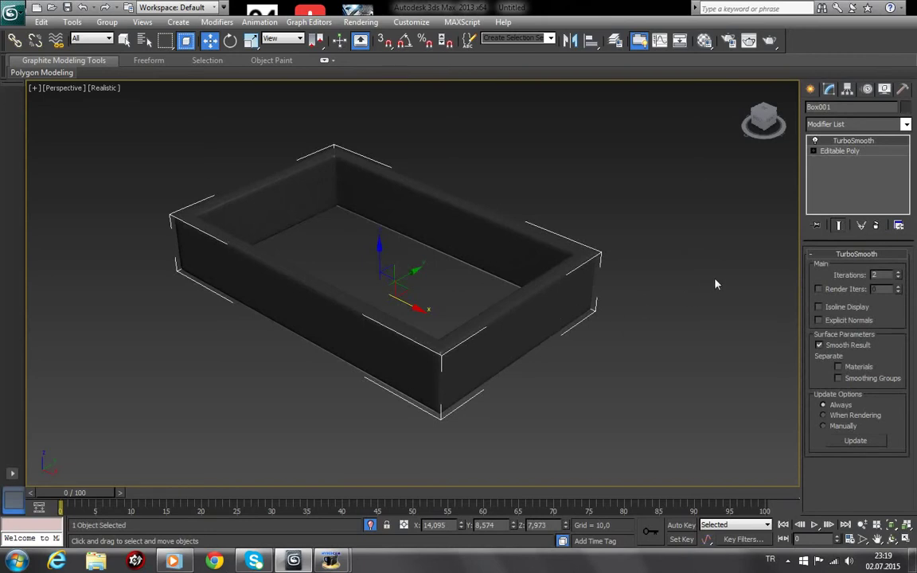
Enable TurboSmooth Render Iters at 3, orbit to look down on the tray, and bring up its quad menu
left_click(820, 290)
key("F3")
key("F3")
left_click(892, 539)
mouse_move(329, 264)
left_mouse_down()
mouse_move(365, 311)
mouse_move(370, 383)
mouse_move(372, 283)
left_mouse_up()
left_click(210, 40)
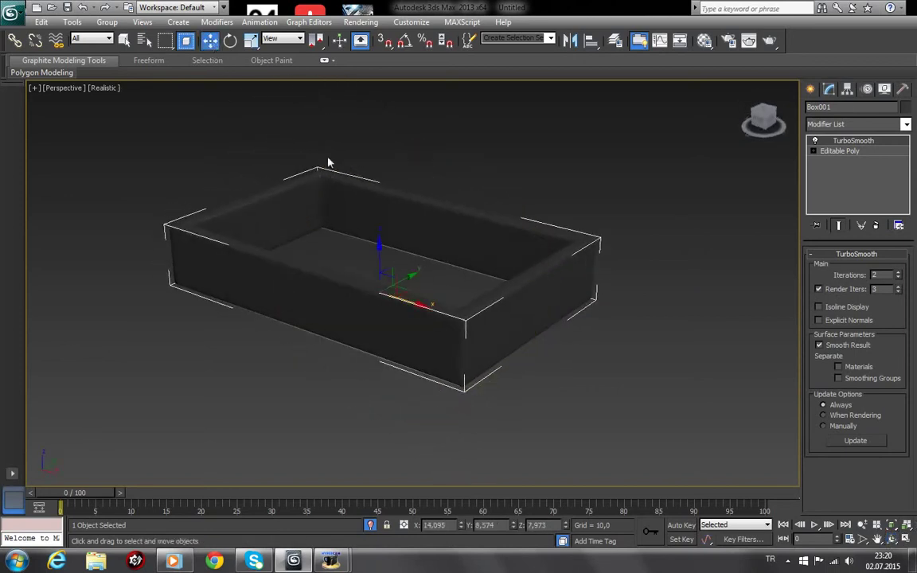
right_click(374, 194)
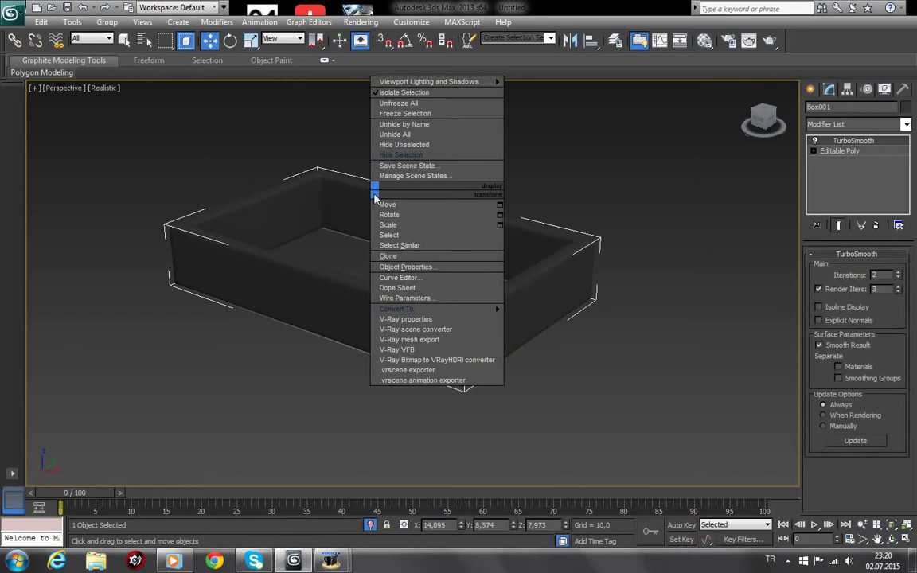
mouse_move(414, 309)
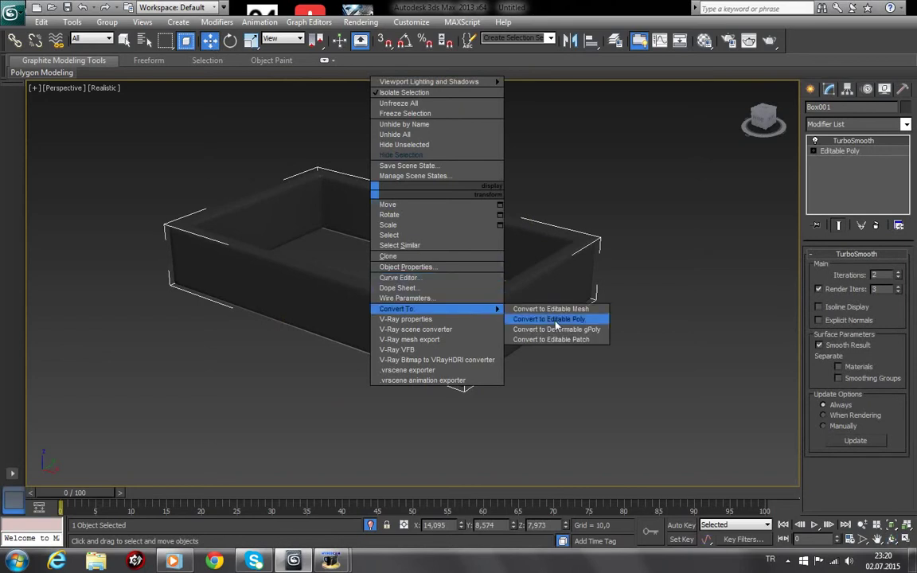
End isolation and lower Box001 to Z -0,209 into the blue disk
left_click(411, 92)
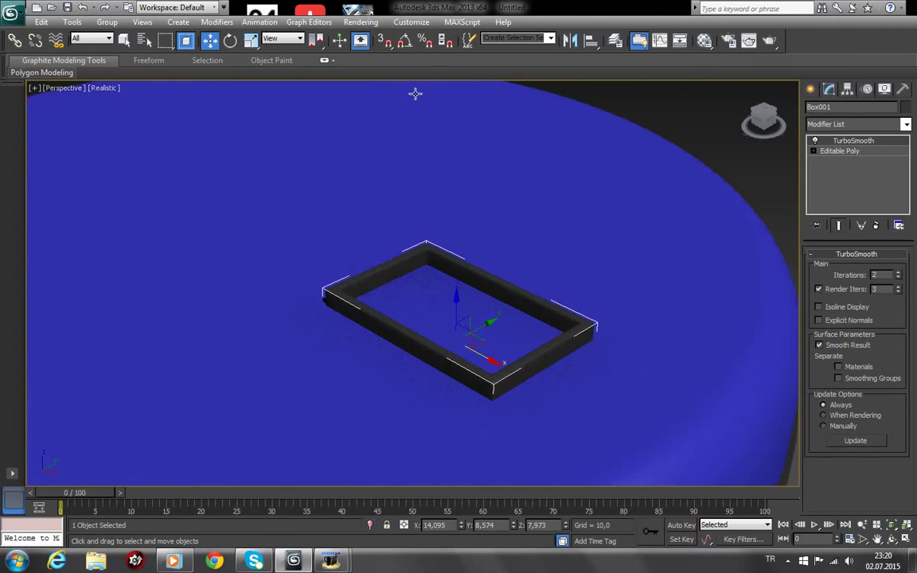
left_click(786, 217)
middle_click_drag(768, 184, 746, 187, "alt")
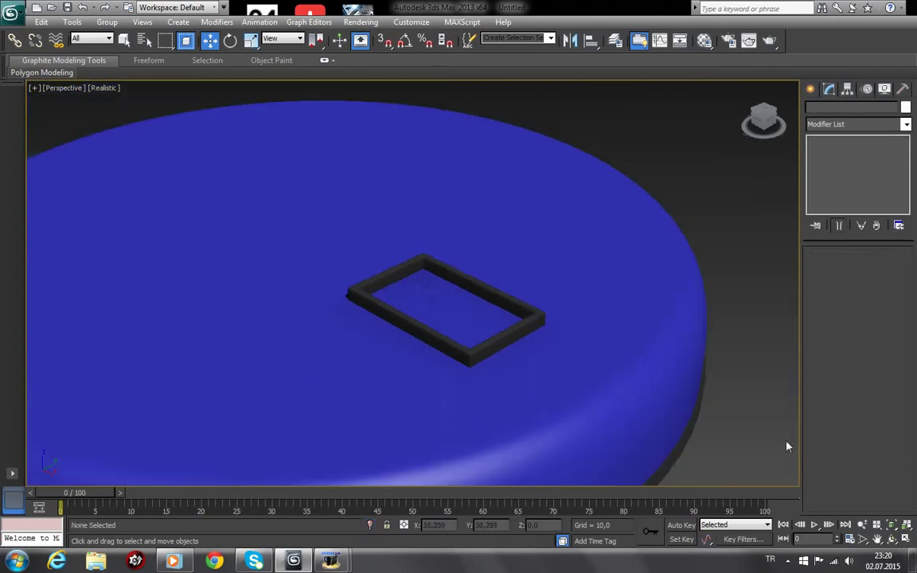
left_click(531, 316)
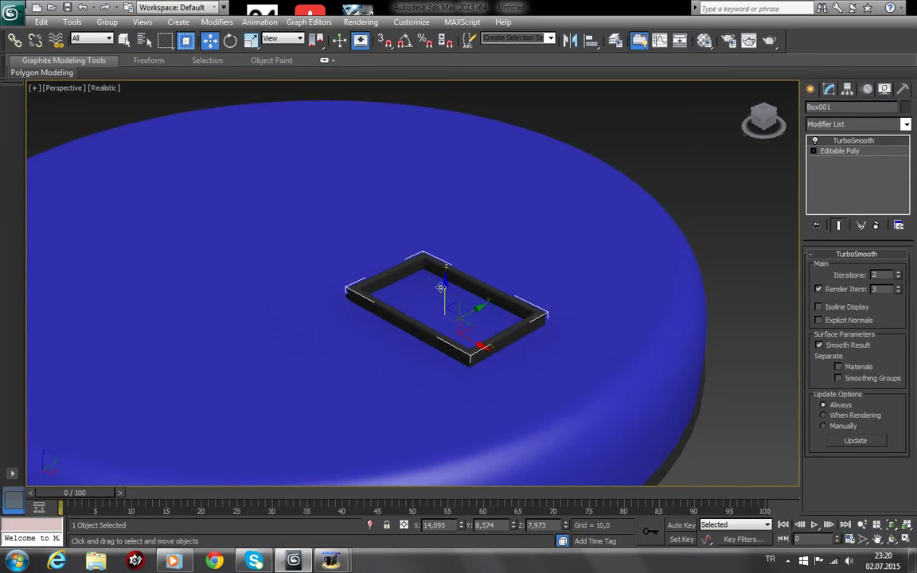
left_click_drag(444, 278, 447, 282)
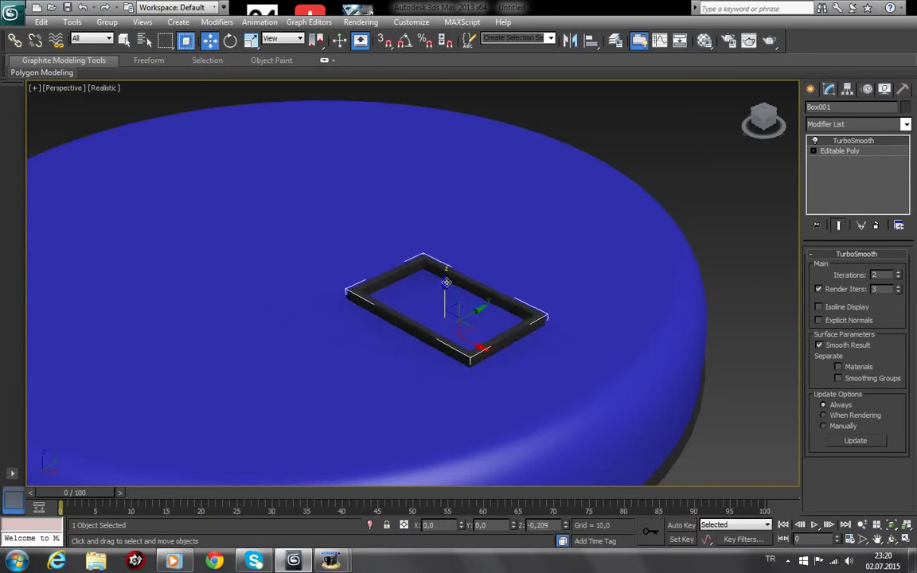
Unhide all objects, select the green Shape001 slab, and orbit the view lower
right_click(455, 272)
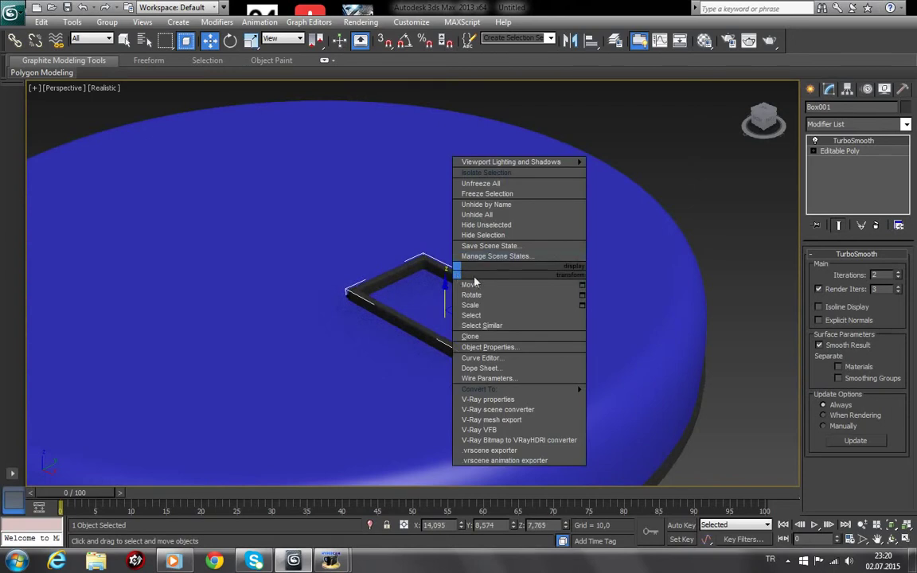
left_click(485, 215)
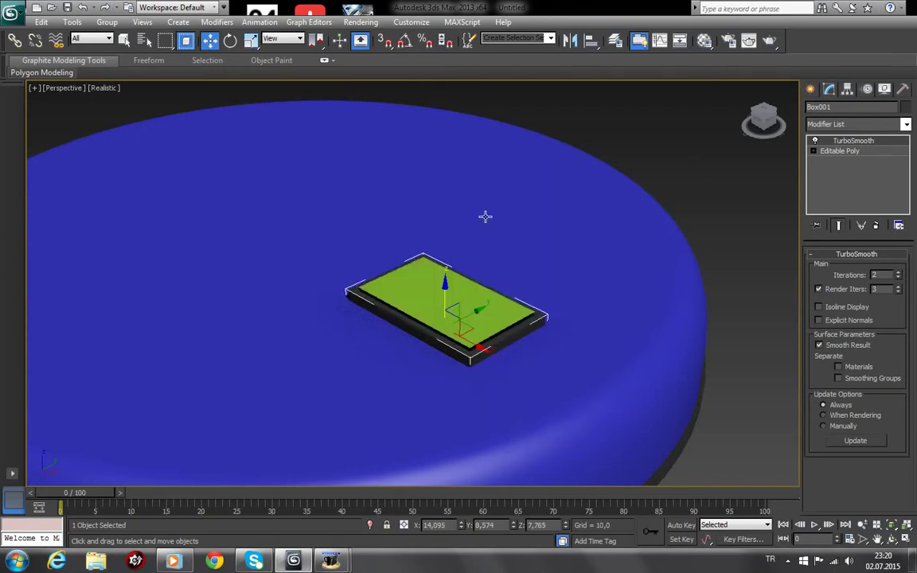
left_click(409, 300)
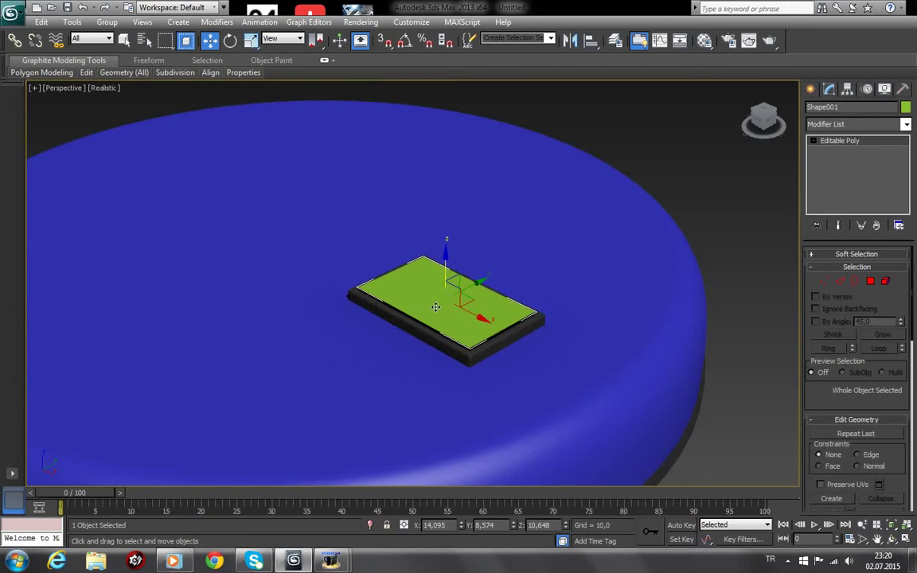
mouse_move(435, 307)
middle_mouse_down("alt")
mouse_move(452, 347)
mouse_move(477, 344)
mouse_move(440, 344)
middle_mouse_up("alt")
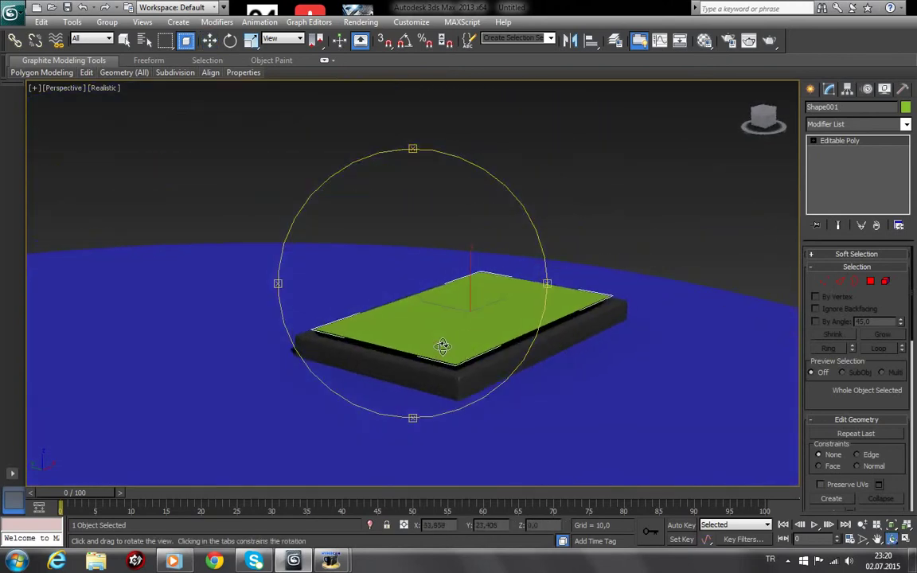
Lower Shape001's top border, lift the object, then pull its bottom border down to the base
left_click(854, 283)
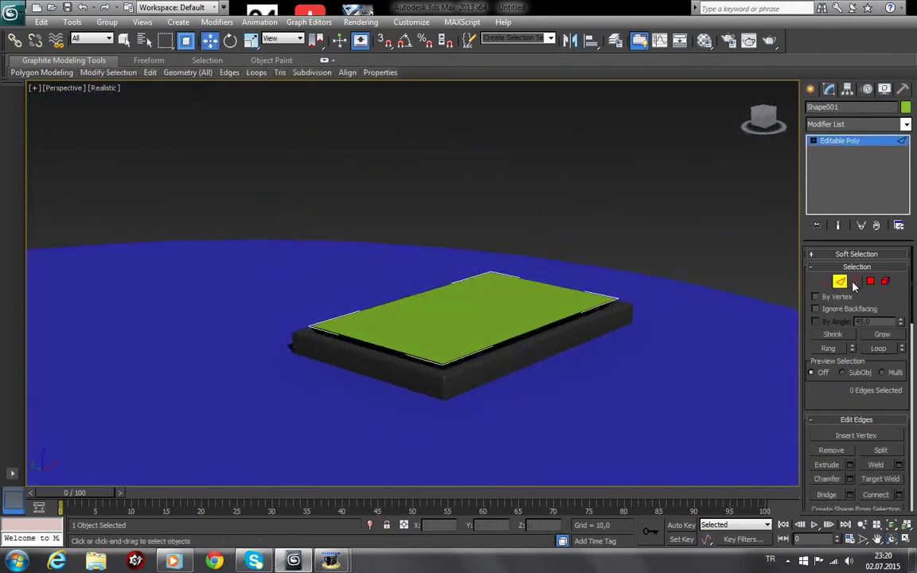
left_click(540, 329)
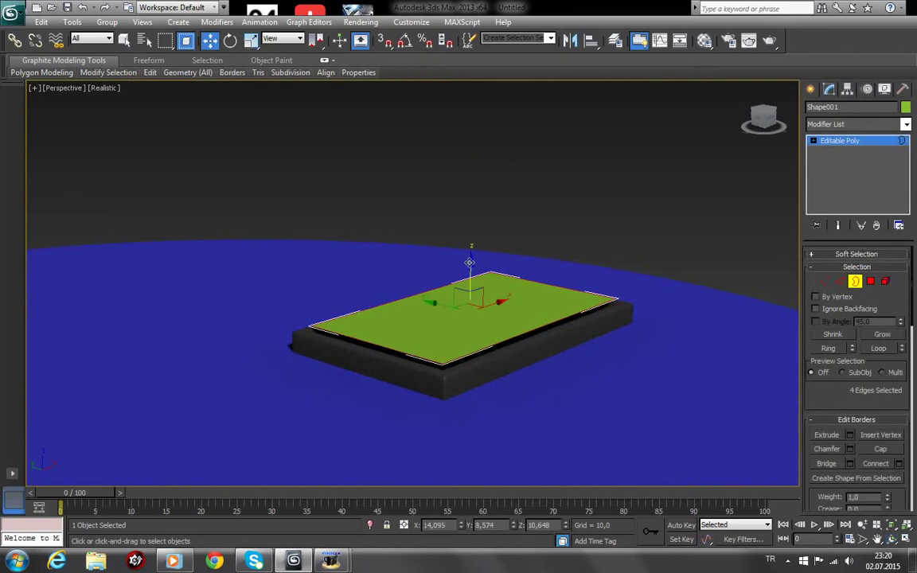
left_click_drag(470, 262, 477, 282)
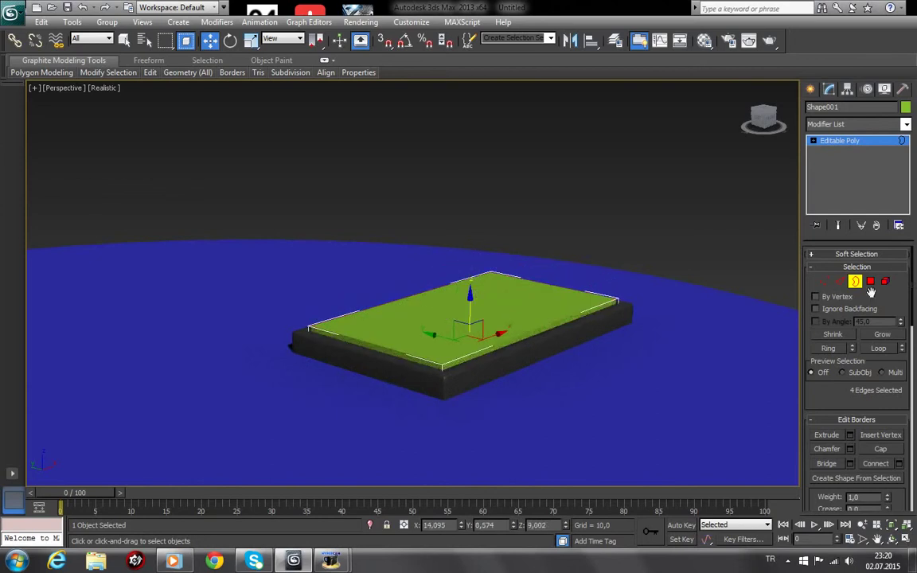
left_click(851, 141)
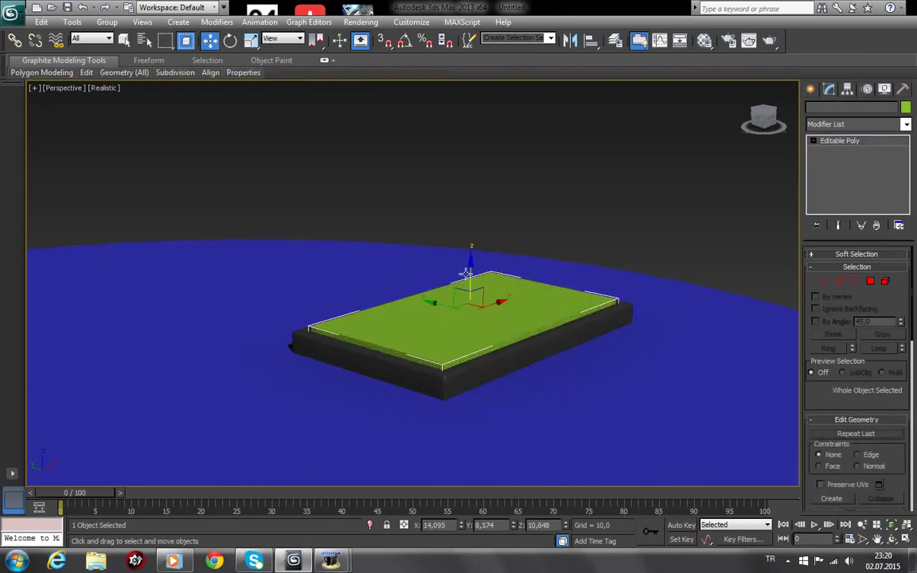
left_click_drag(471, 263, 475, 219)
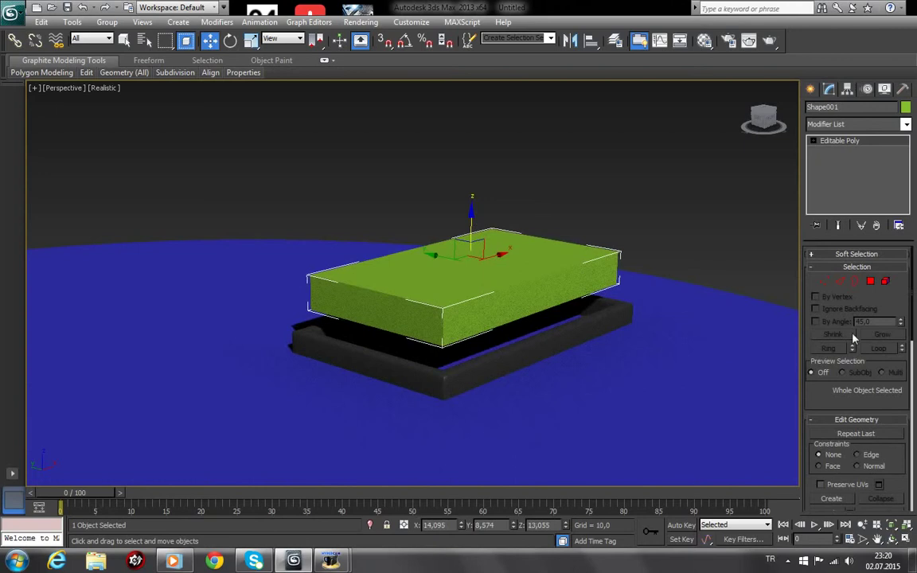
left_click(856, 283)
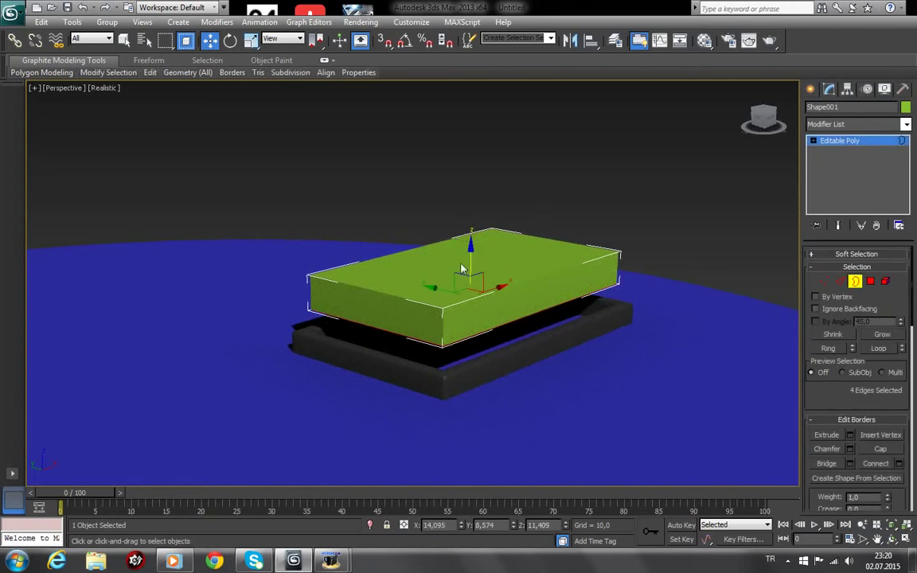
left_click_drag(471, 249, 472, 296)
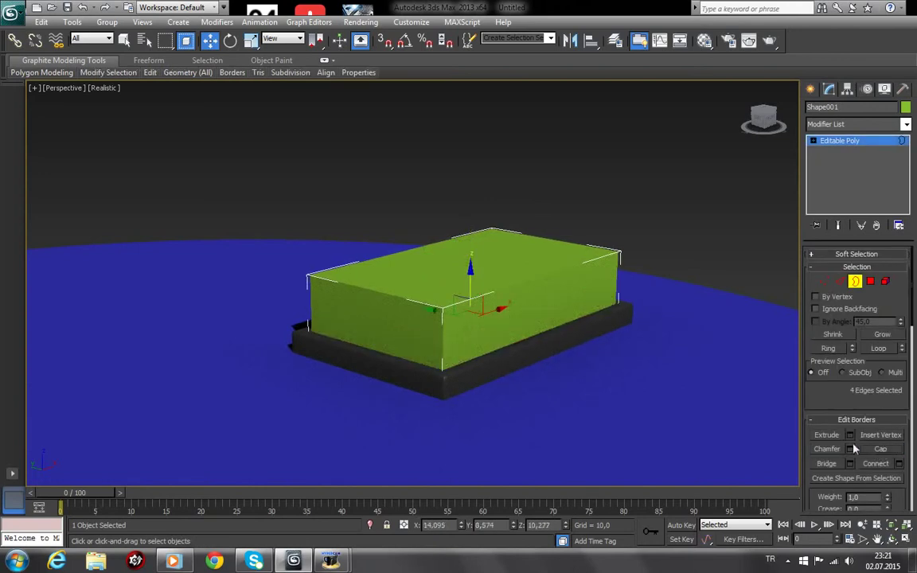
Lower the two front top vertices and raise the two back ones to slope the green block
left_click(823, 282)
mouse_move(294, 271)
left_mouse_down()
mouse_move(352, 302)
mouse_move(426, 298)
left_mouse_up()
left_click_drag(488, 346, 478, 343, "ctrl")
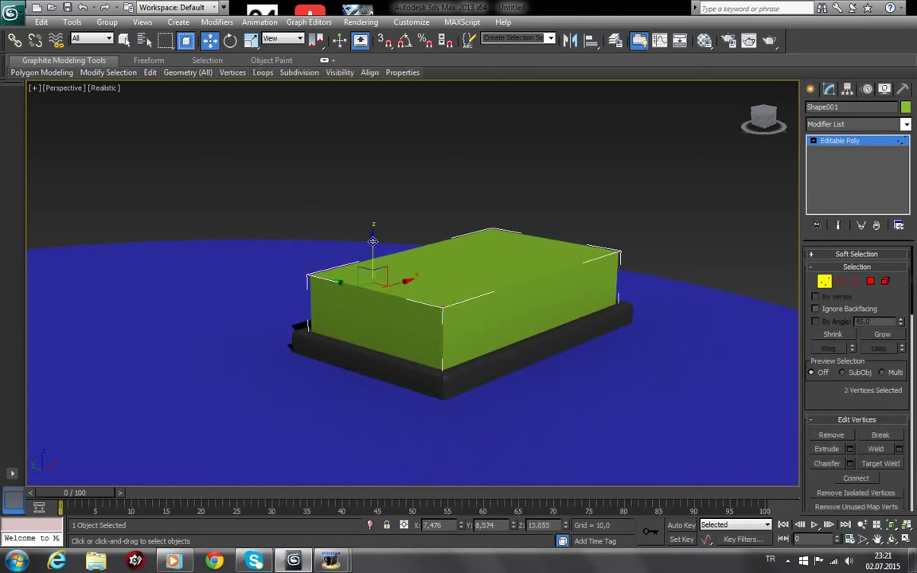
left_click_drag(372, 241, 379, 297)
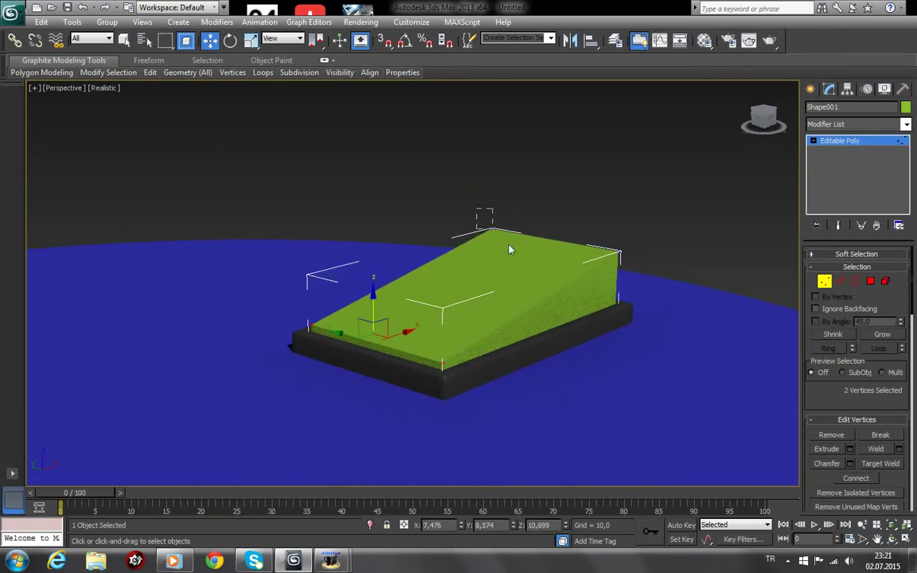
left_click(492, 231)
left_click(619, 253, "ctrl")
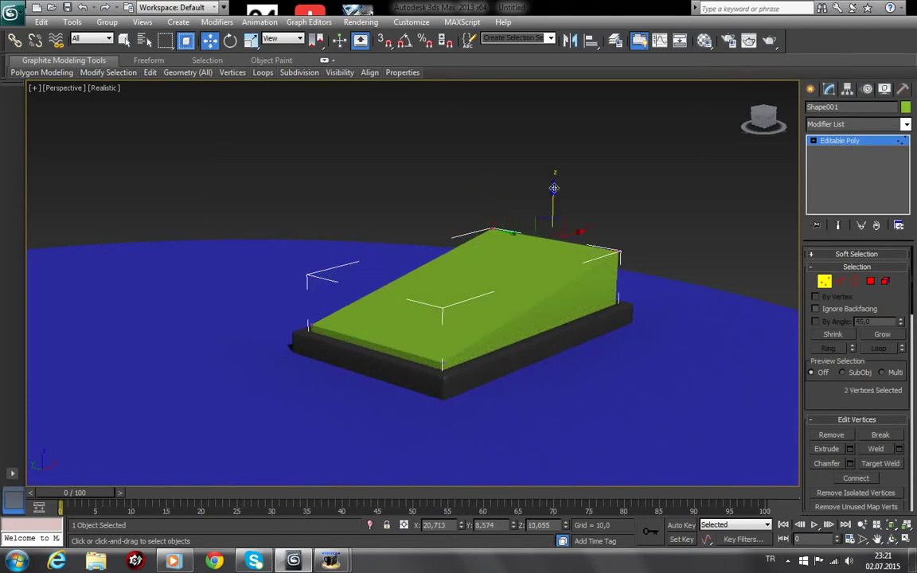
left_click_drag(554, 187, 554, 164)
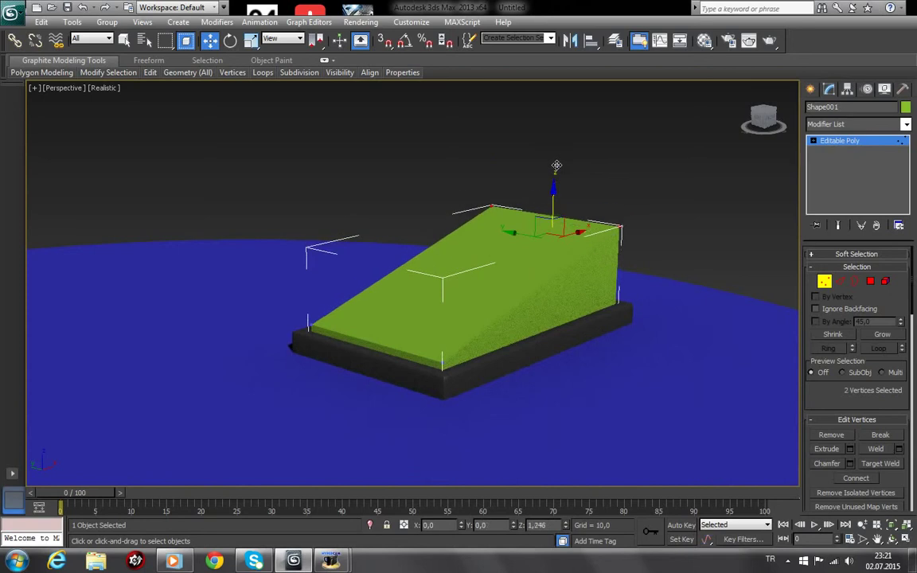
left_click(840, 282)
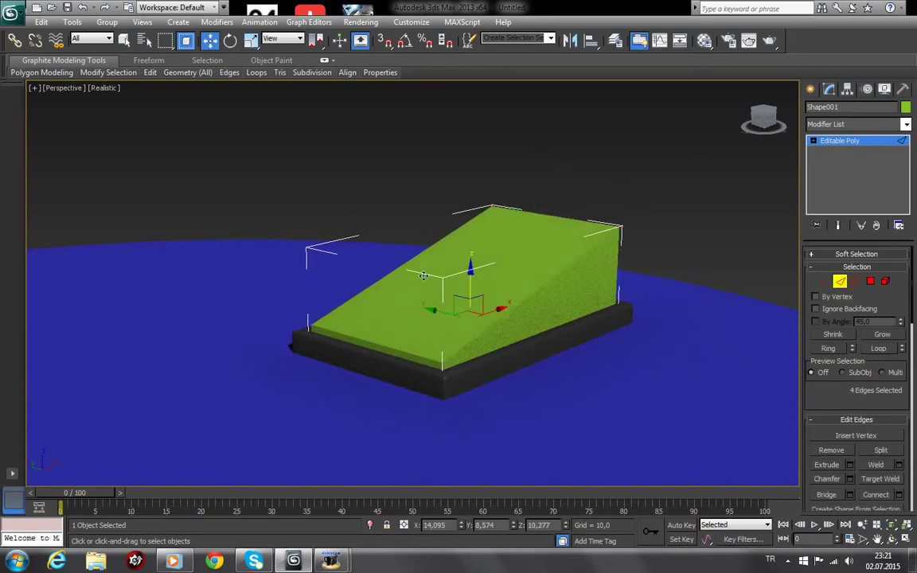
Connect the ramp's slope edge ring with a single new edge across its middle
left_click(530, 296)
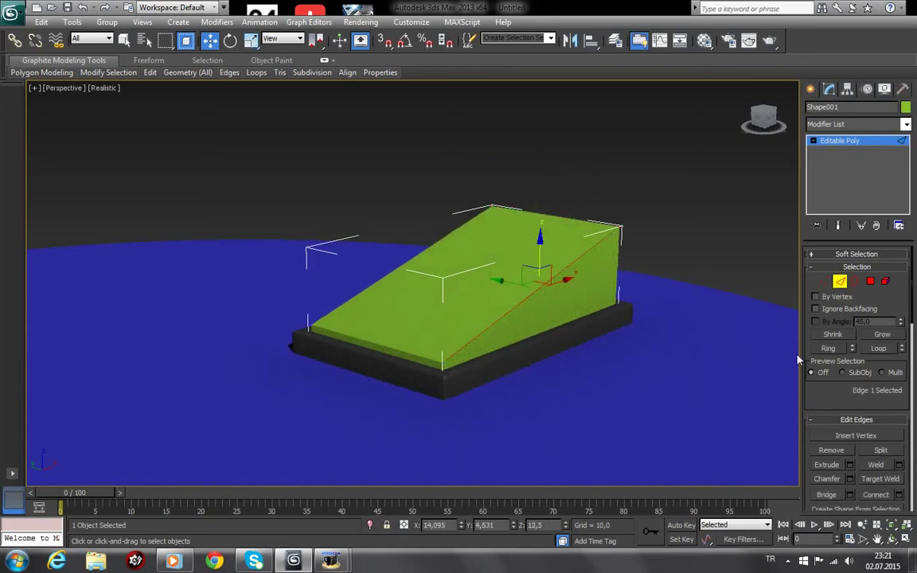
left_click(829, 349)
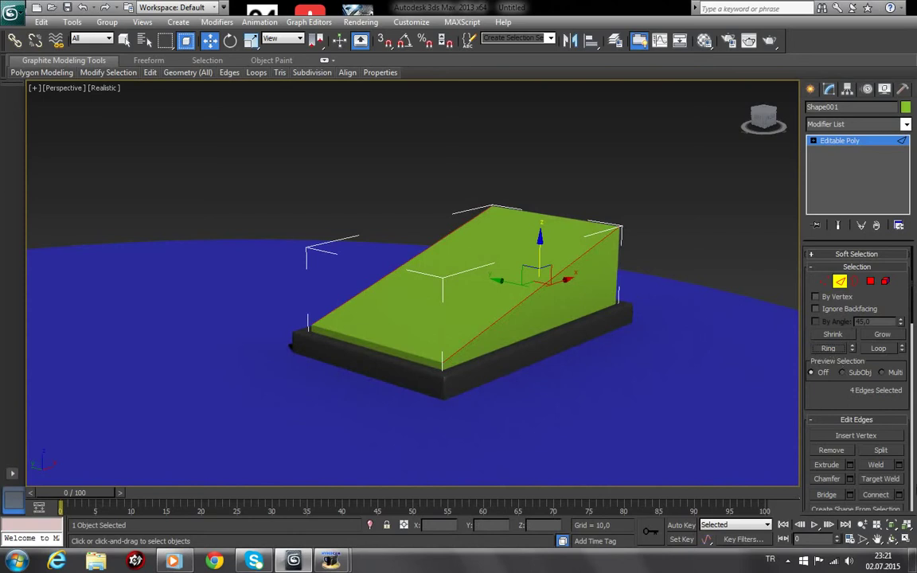
key("ctrl+shift+e")
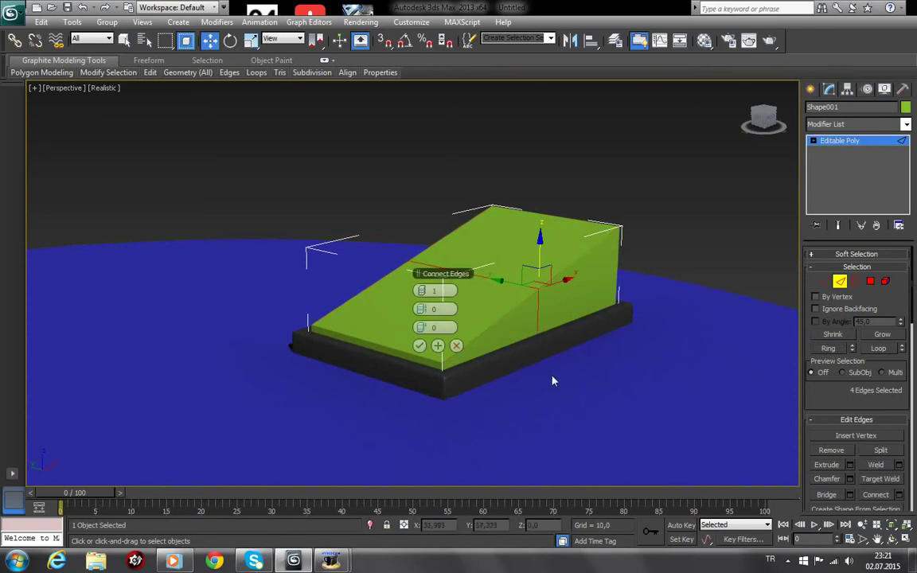
left_click(419, 345)
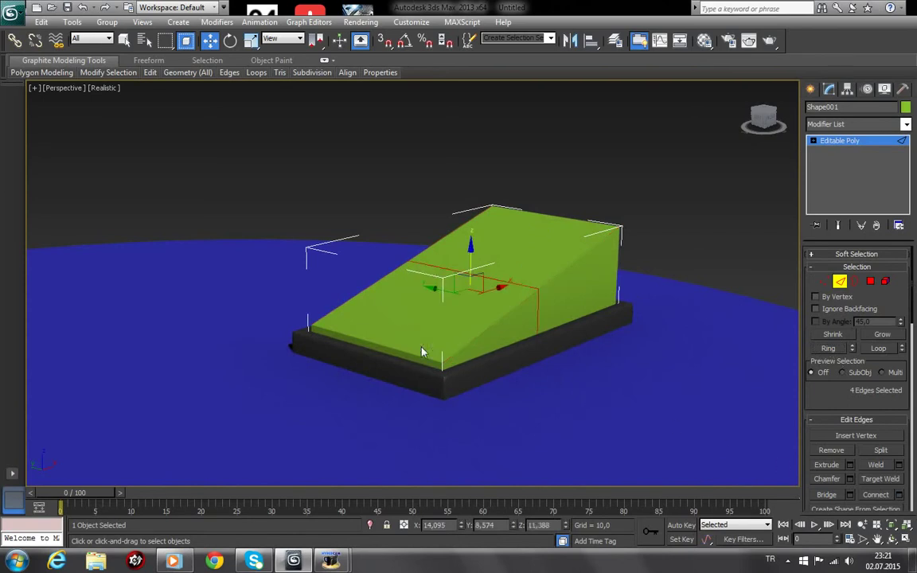
Orbit to view the ramp at an angle and turn on Edged Faces with F4
left_click(892, 540)
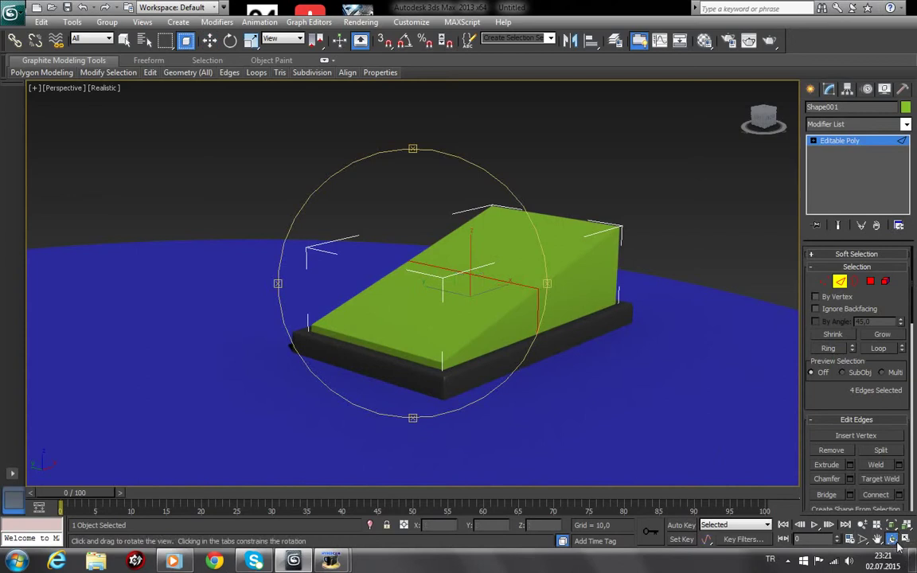
mouse_move(422, 378)
left_mouse_down()
mouse_move(410, 363)
mouse_move(348, 364)
mouse_move(422, 367)
mouse_move(436, 346)
left_mouse_up()
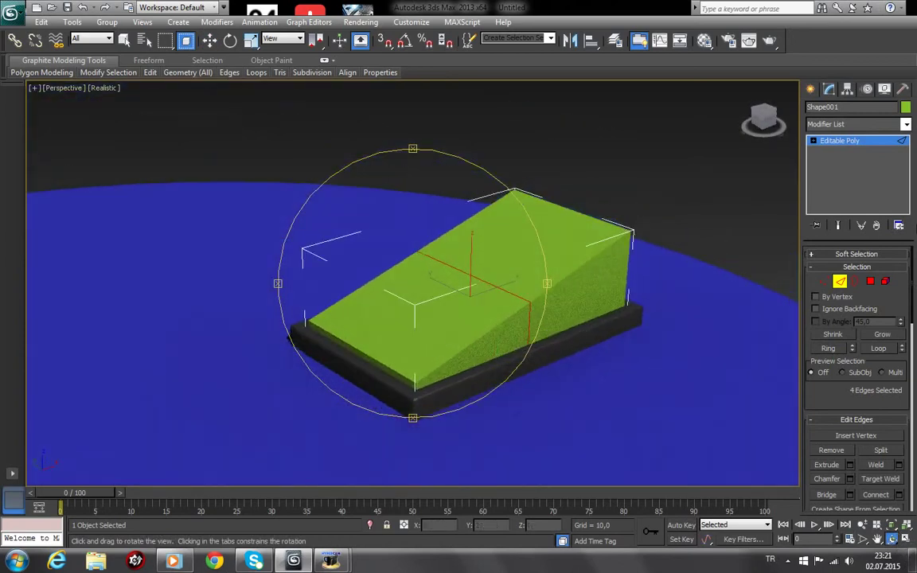
key("F4")
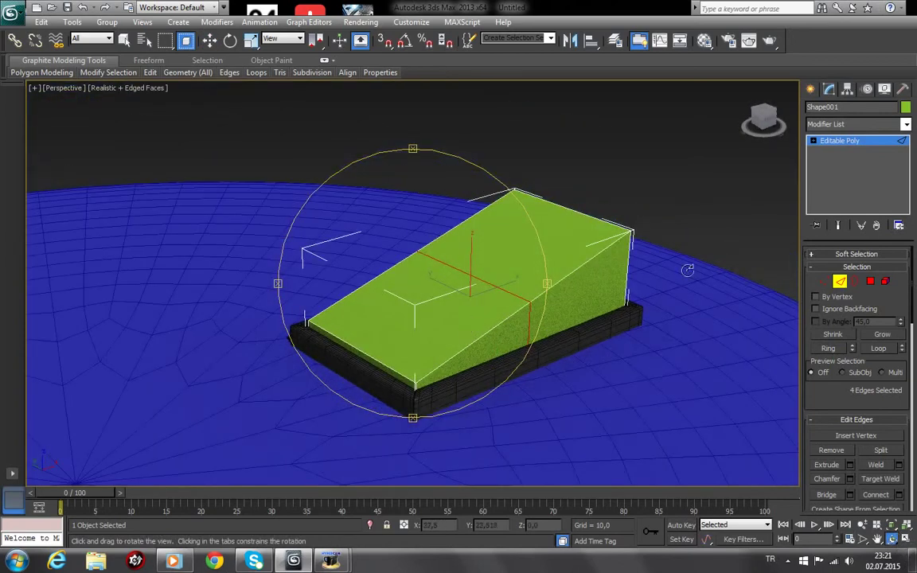
left_click(825, 281)
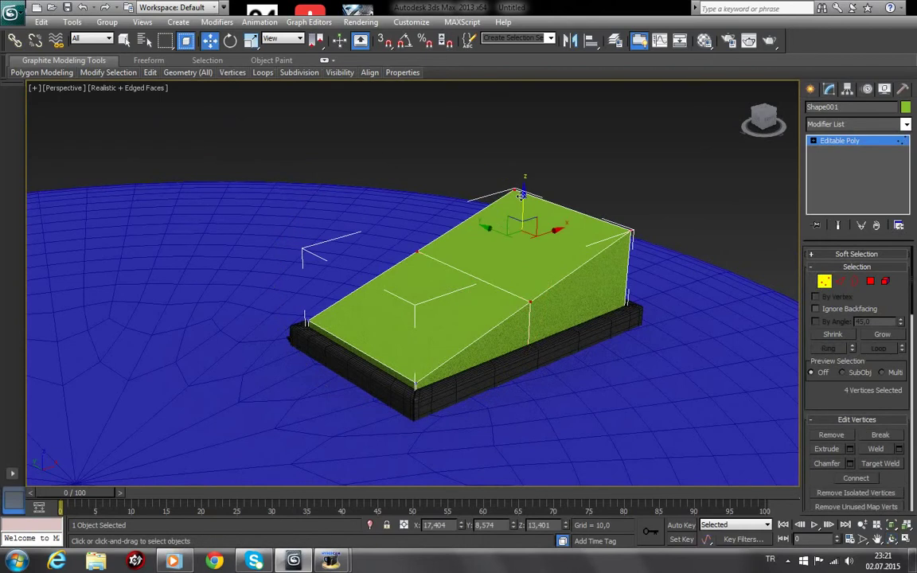
Lower the two middle-edge vertices to flatten the ramp's front and steepen its back
left_click(451, 261)
left_click(418, 251)
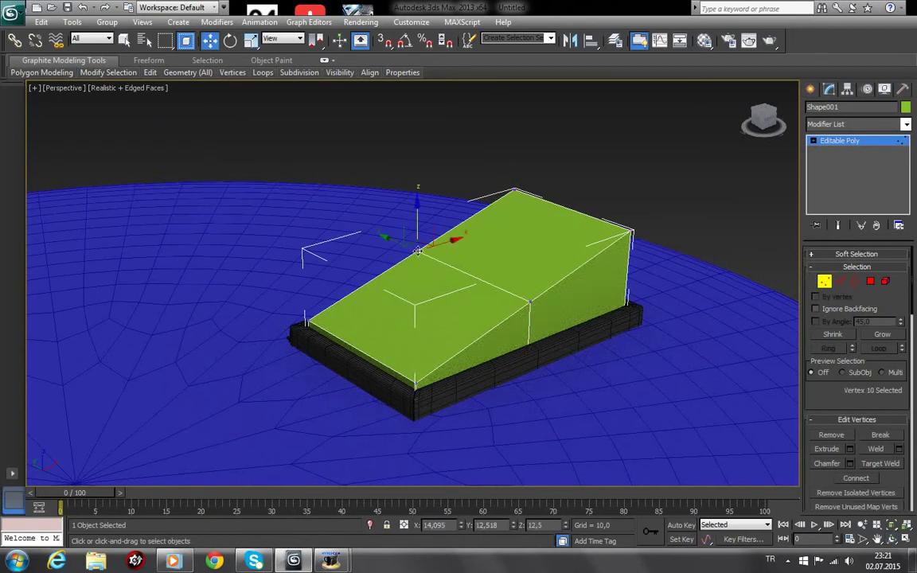
left_click(530, 302, "ctrl")
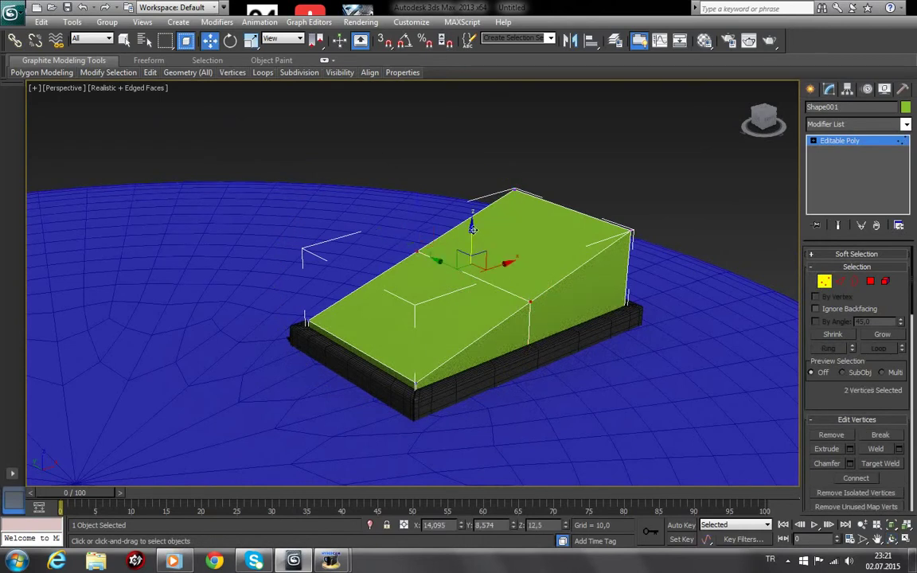
left_click_drag(472, 229, 484, 248)
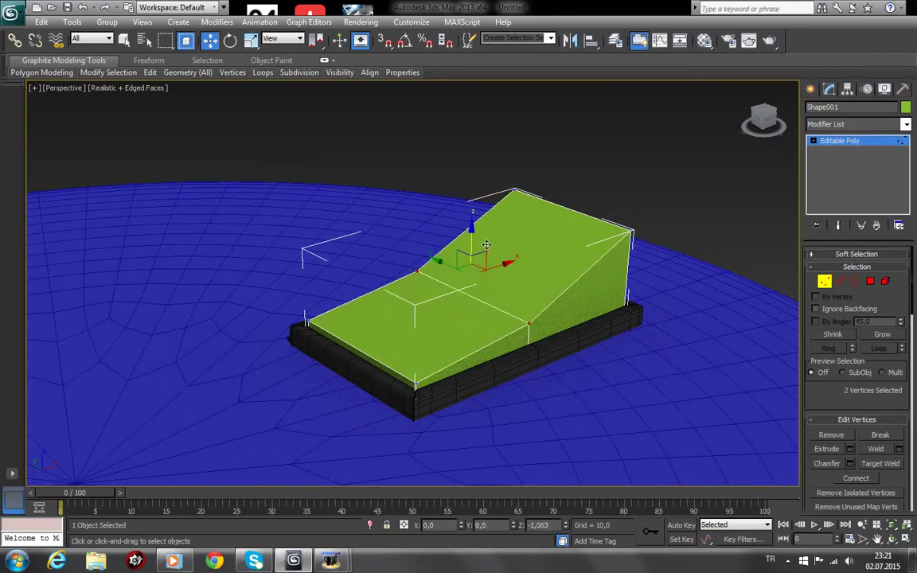
left_click_drag(484, 248, 494, 287)
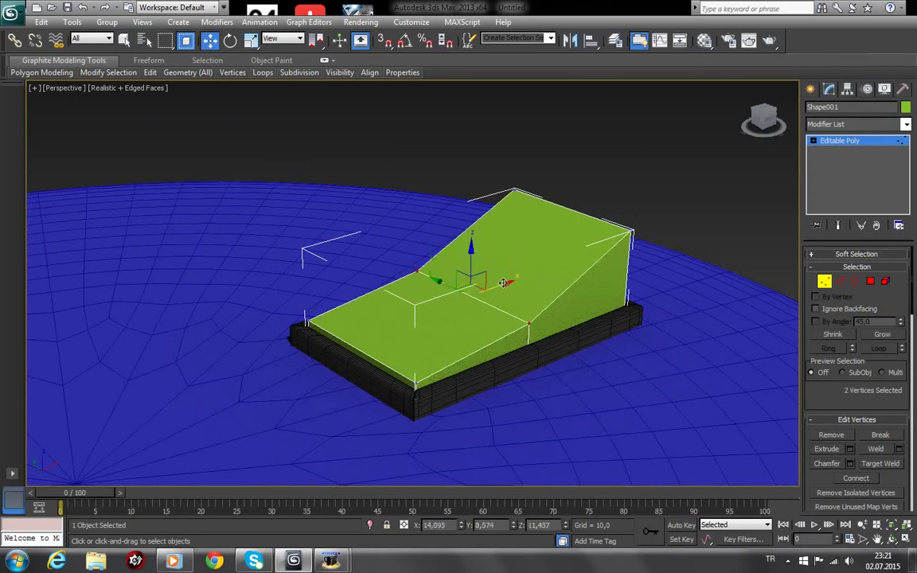
left_click_drag(503, 283, 507, 283)
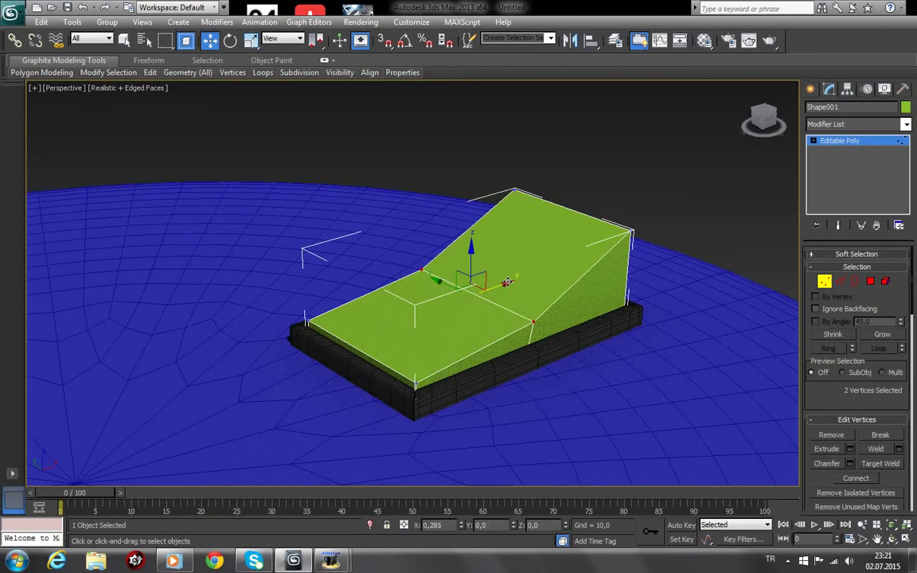
left_click_drag(475, 248, 475, 234)
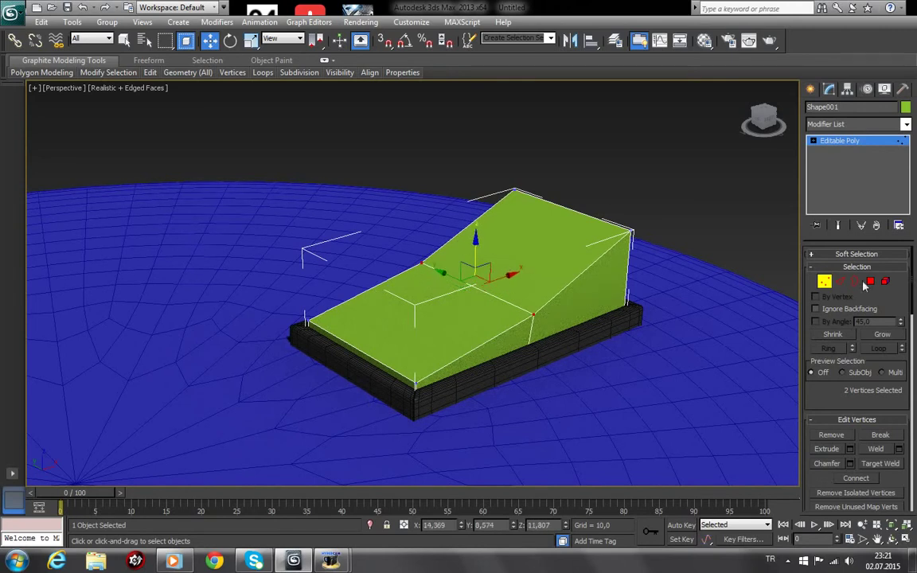
Connect the ramp's vertical edge ring with 2 segments pinched at 91
key("2")
left_click(630, 261)
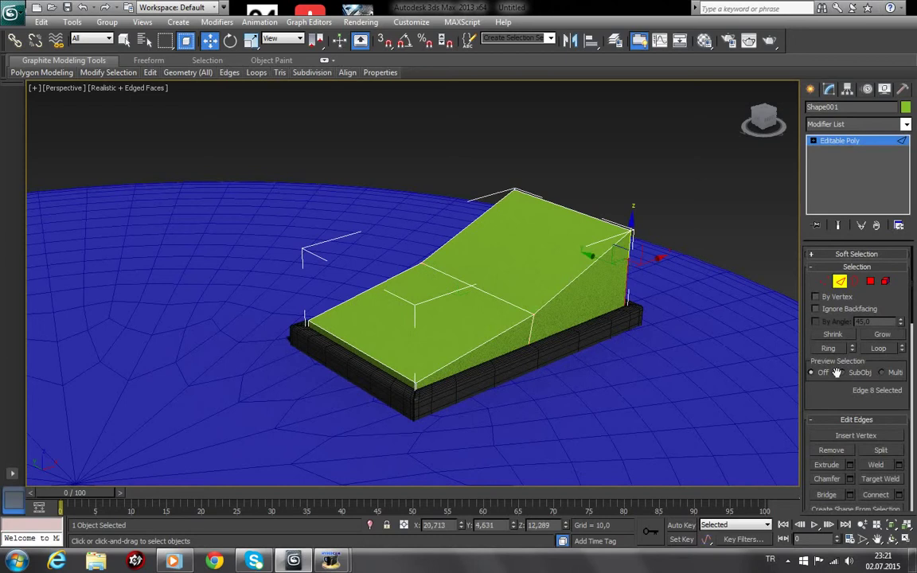
left_click(828, 348)
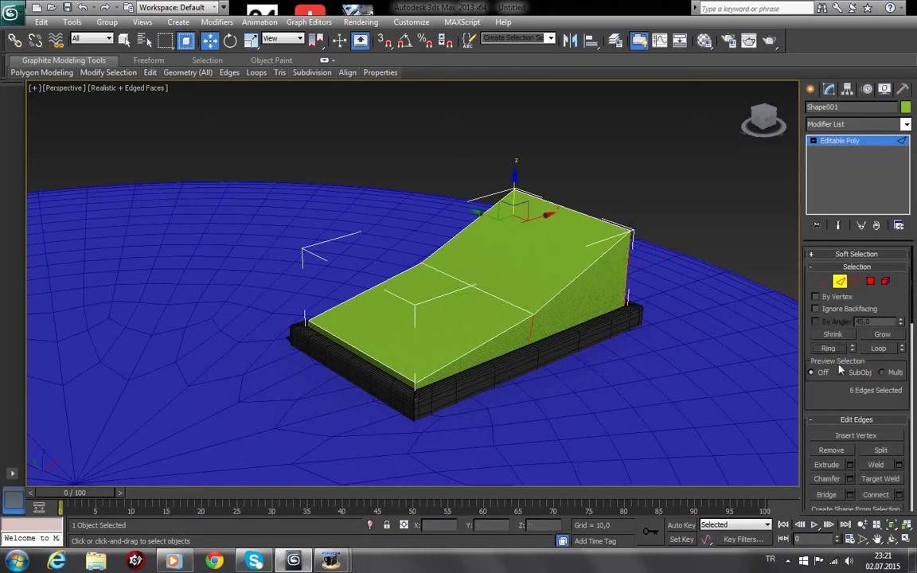
left_click(899, 495)
left_click(430, 293)
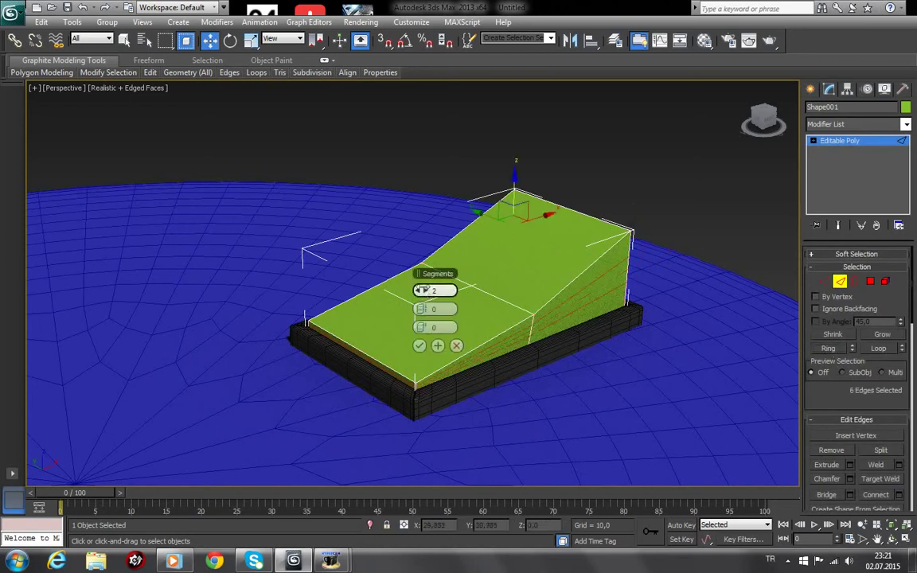
left_click_drag(427, 312, 666, 340)
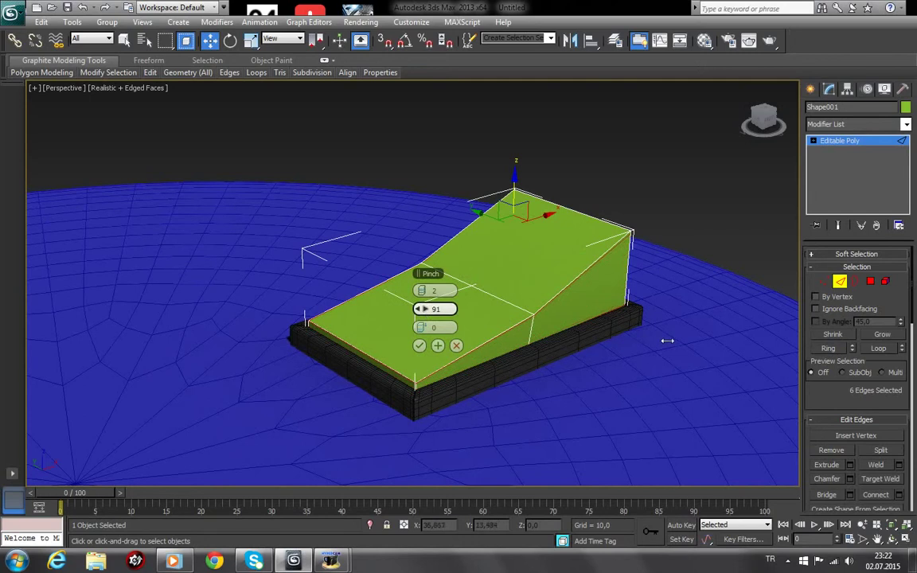
left_click(420, 346)
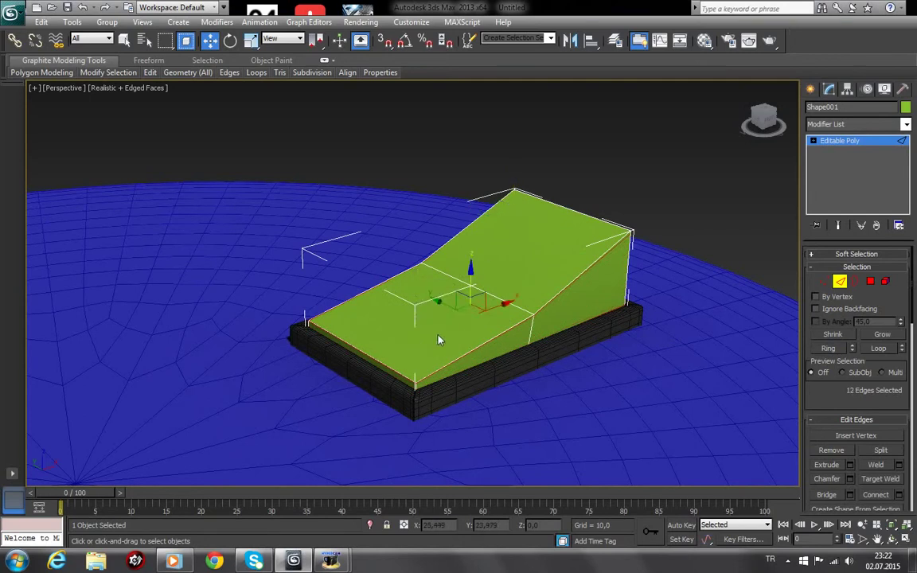
Isolate the ramp from the quad menu and clear the edge selection
right_click(532, 260)
left_click(529, 148)
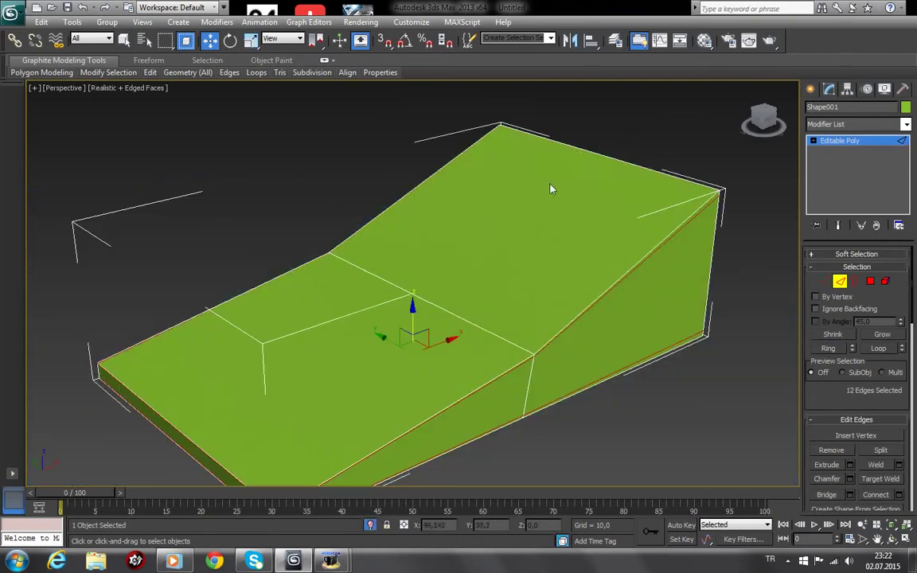
left_click(590, 447)
scroll(595, 402, "down", 2)
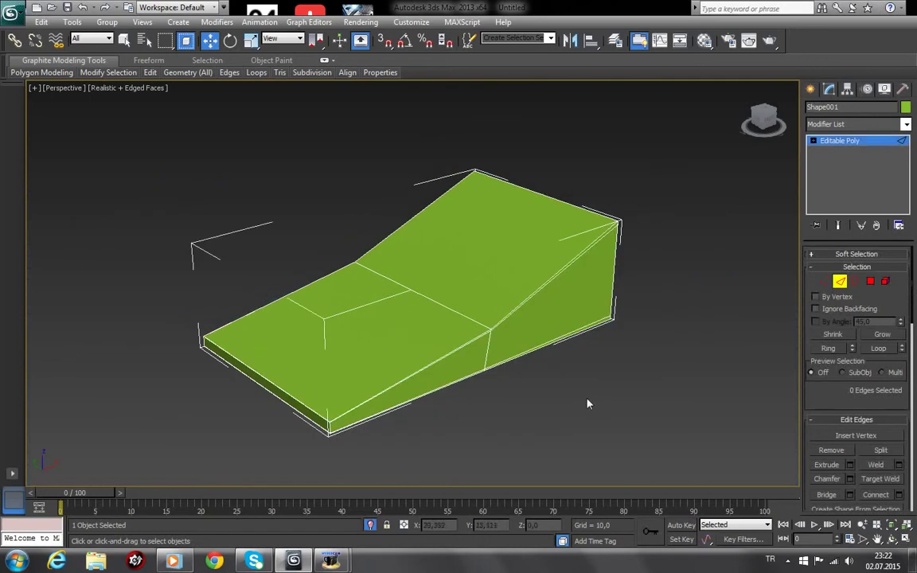
Connect the ramp's front edge ring with one segment slid to -96 toward the front border
left_click(430, 377)
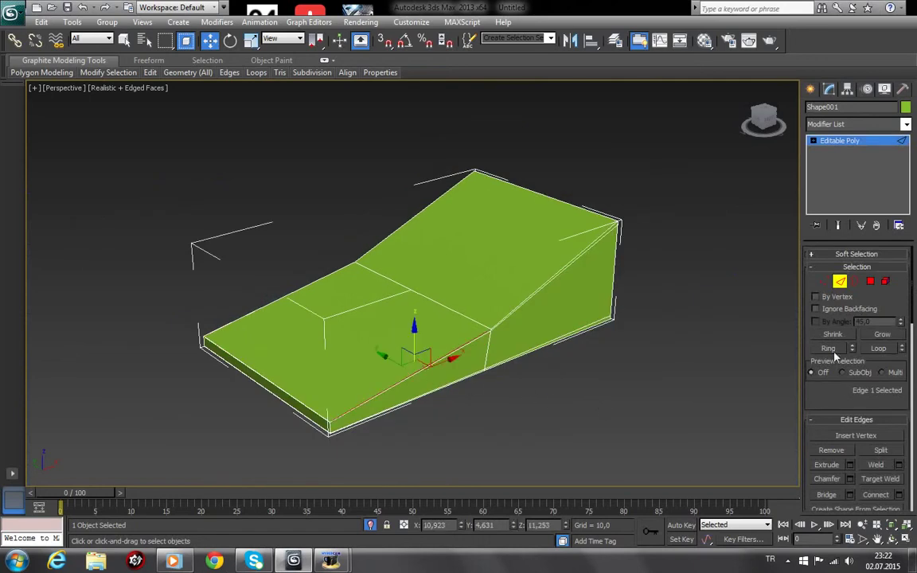
key("alt+l")
key("ctrl+shift+e")
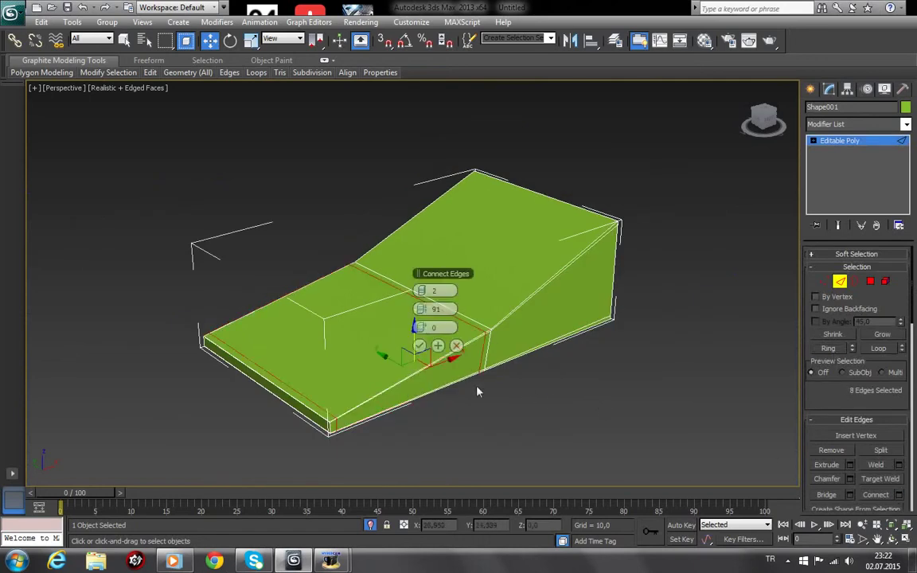
left_click_drag(422, 291, 415, 296)
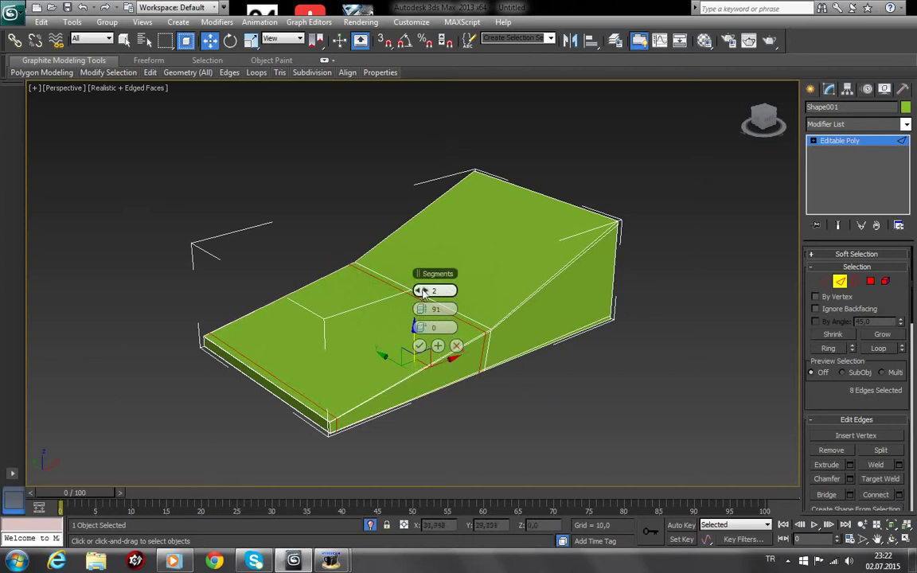
right_click(415, 315)
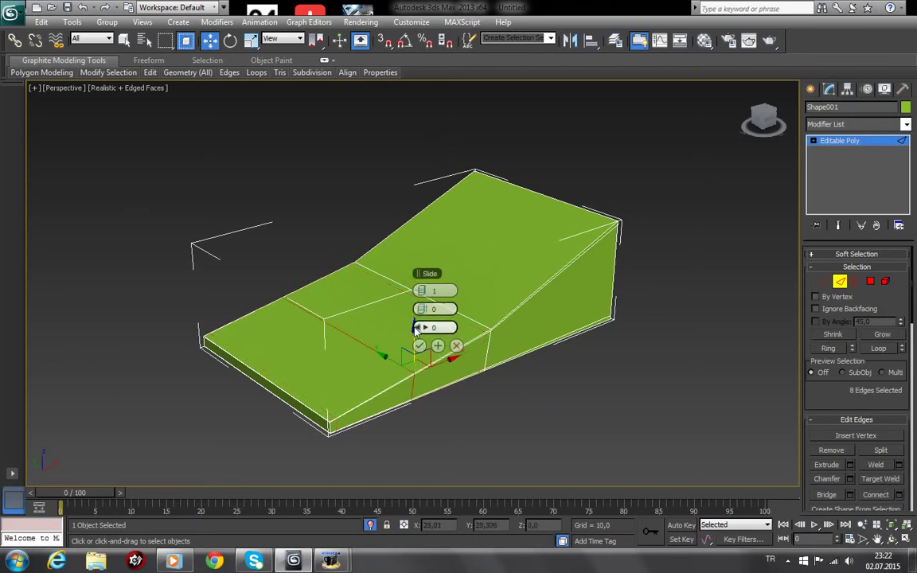
left_click_drag(416, 329, 170, 356)
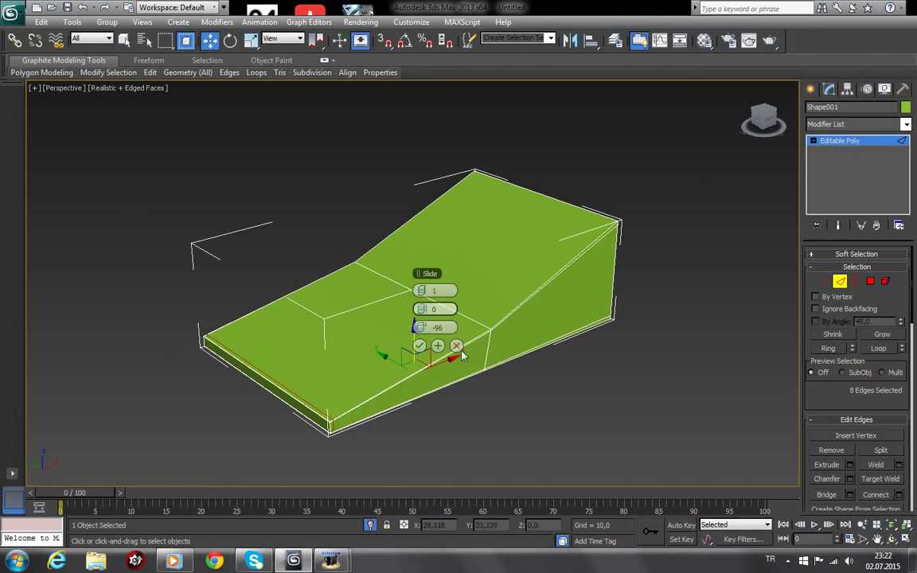
left_click(420, 345)
Add a connecting support loop across the diagonal ridge edge ring
left_click(579, 255)
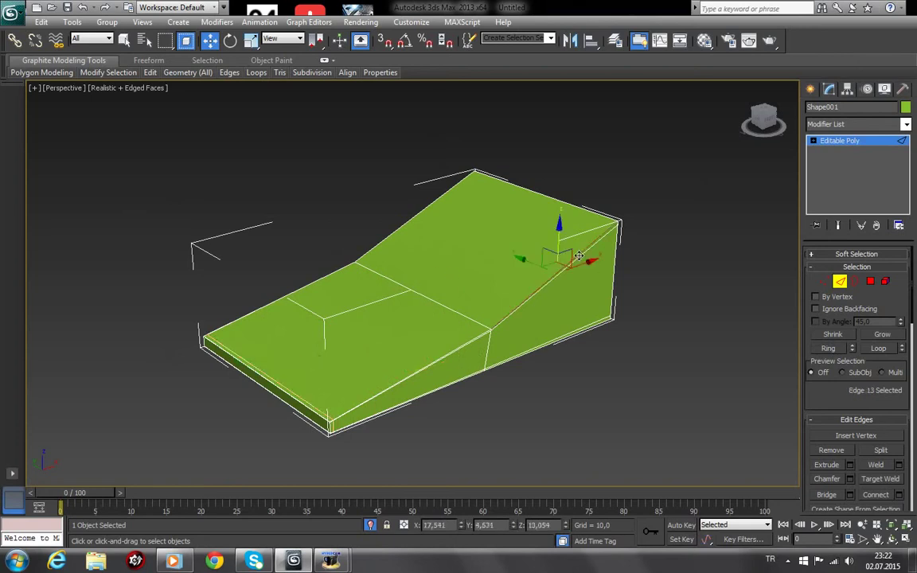
left_click(828, 348)
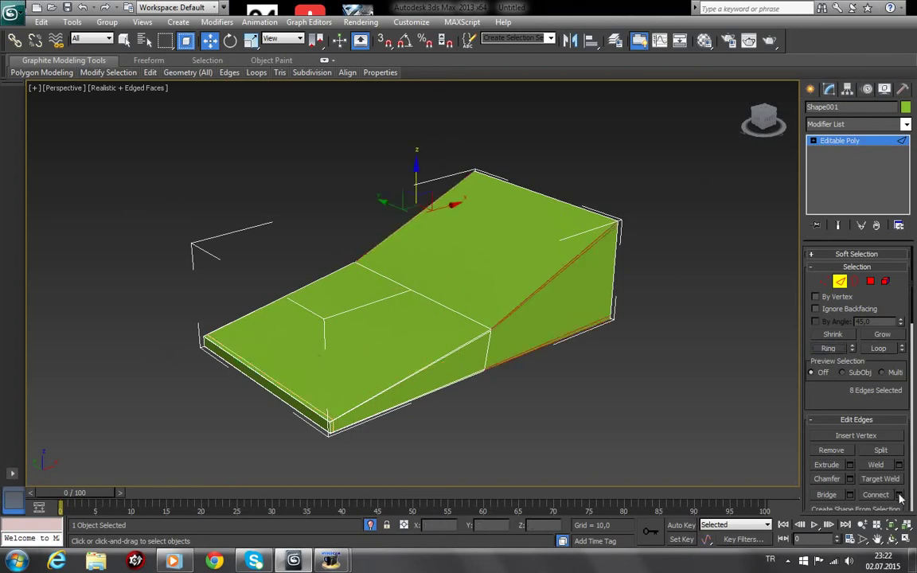
left_click(899, 495)
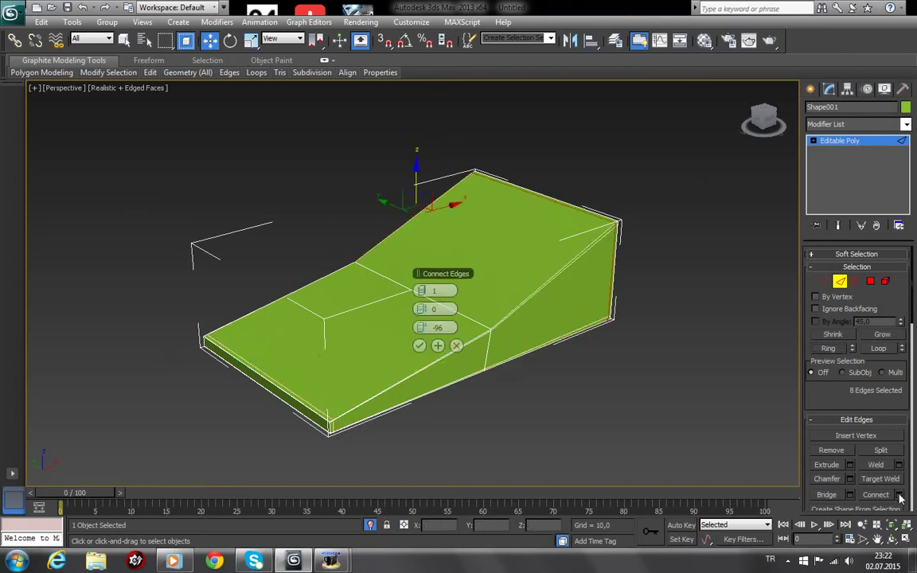
left_click(420, 346)
Connect the left front edge ring with Slide 0, Segments 2 and Pinch 95
left_click(269, 376)
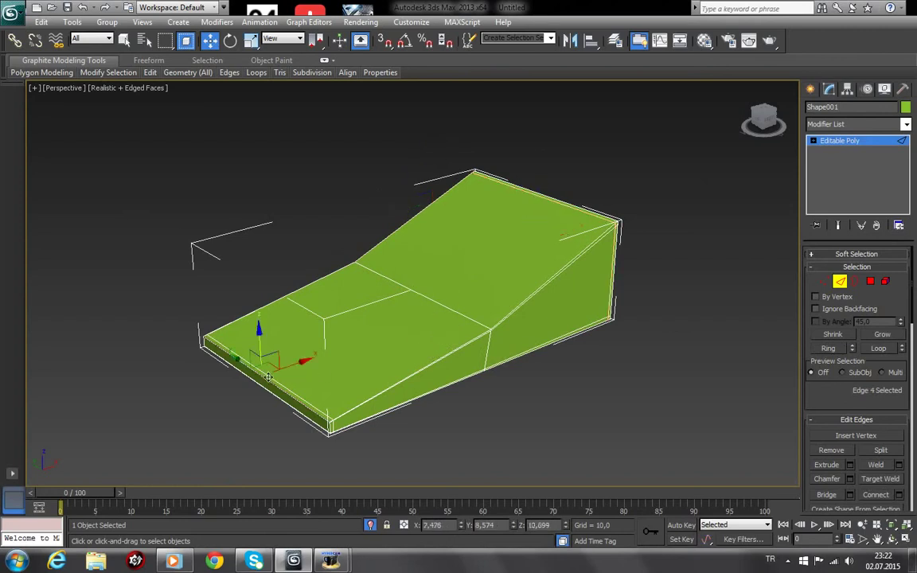
left_click(828, 349)
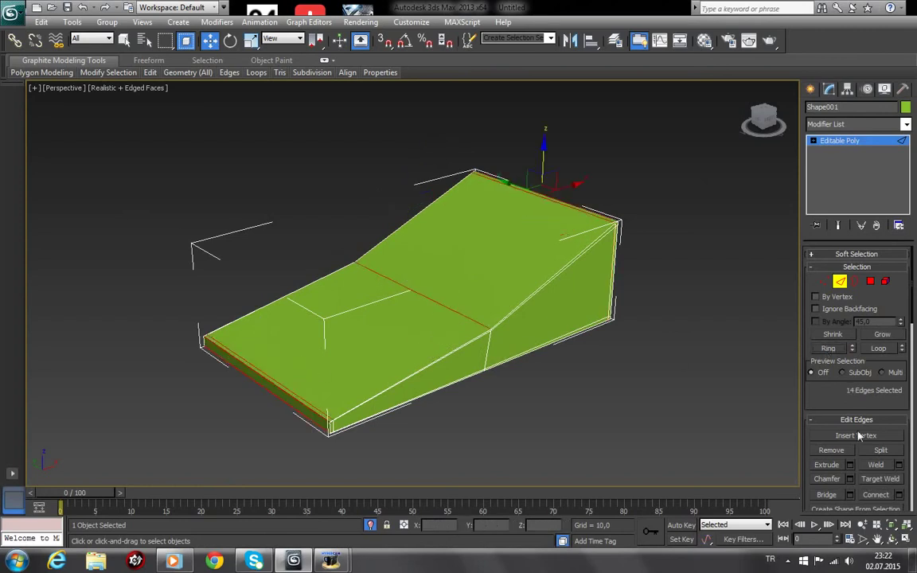
left_click(899, 494)
right_click(422, 327)
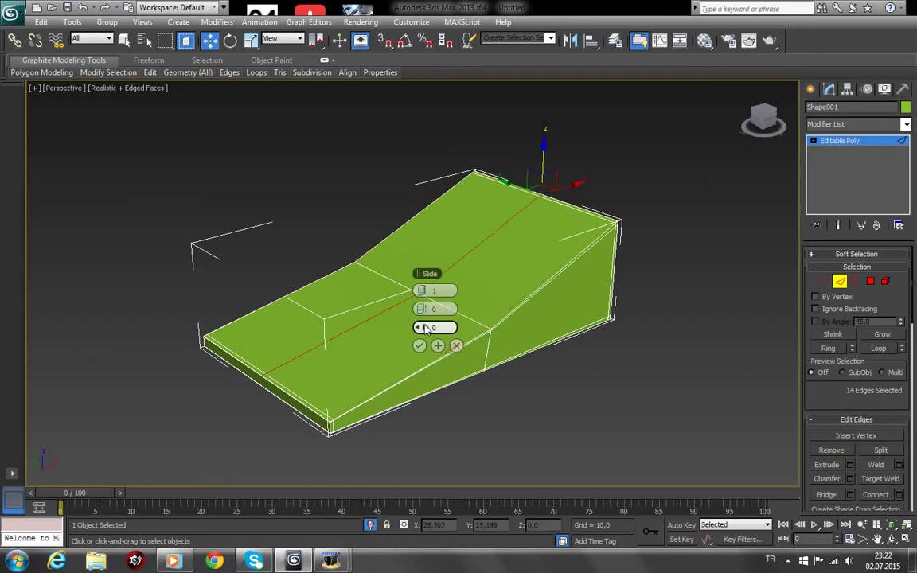
left_click(426, 291)
left_click_drag(427, 305, 668, 357)
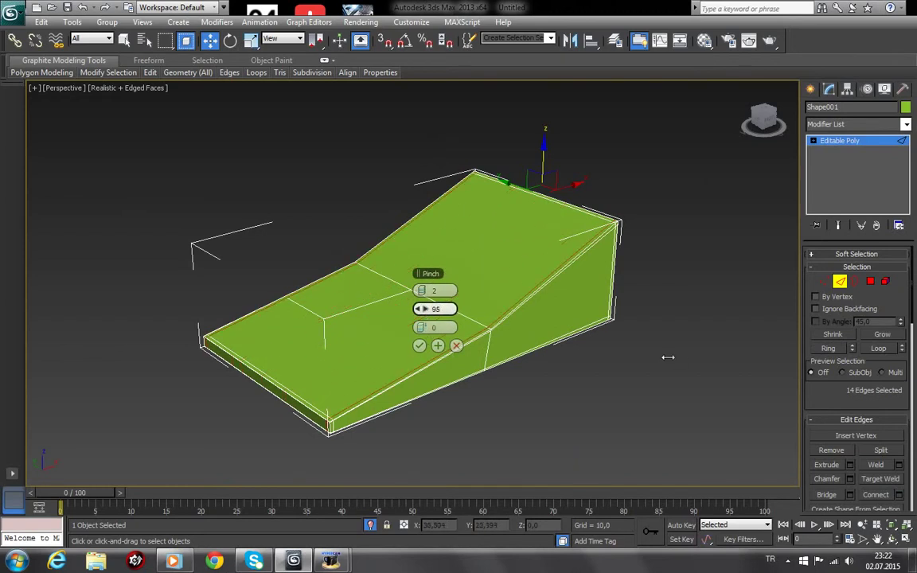
left_click(419, 345)
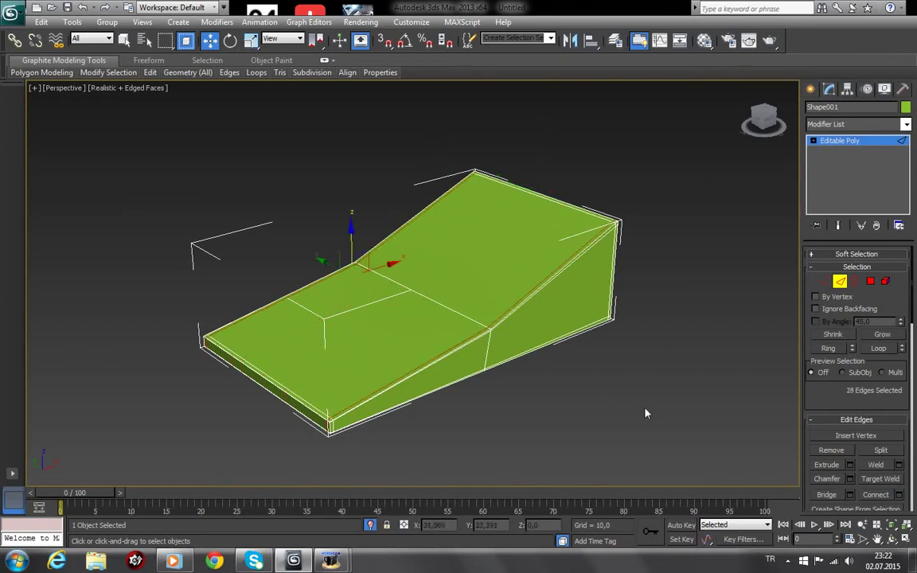
left_click(852, 141)
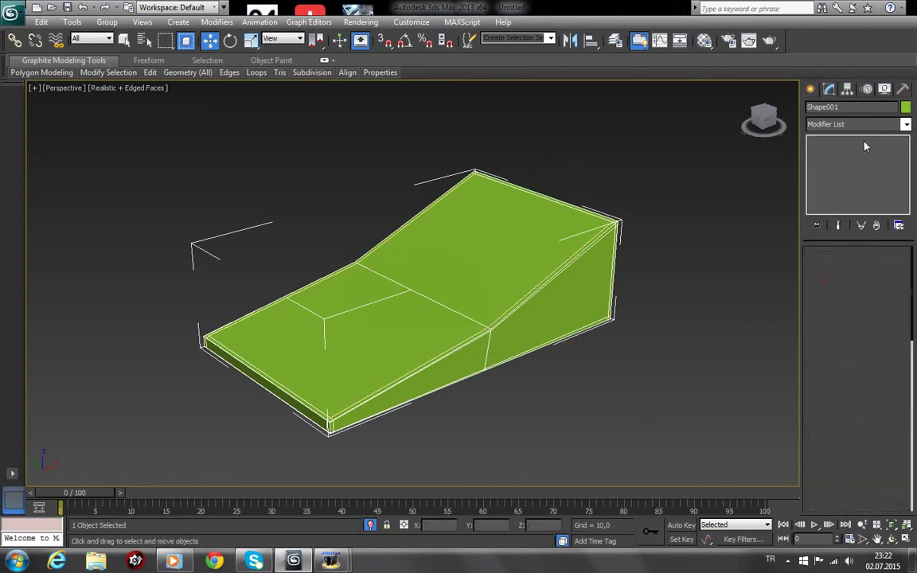
Add TurboSmooth to the ramp with Iterations 2 and Render Iters 3
left_click(907, 125)
scroll(856, 319, "down", 5)
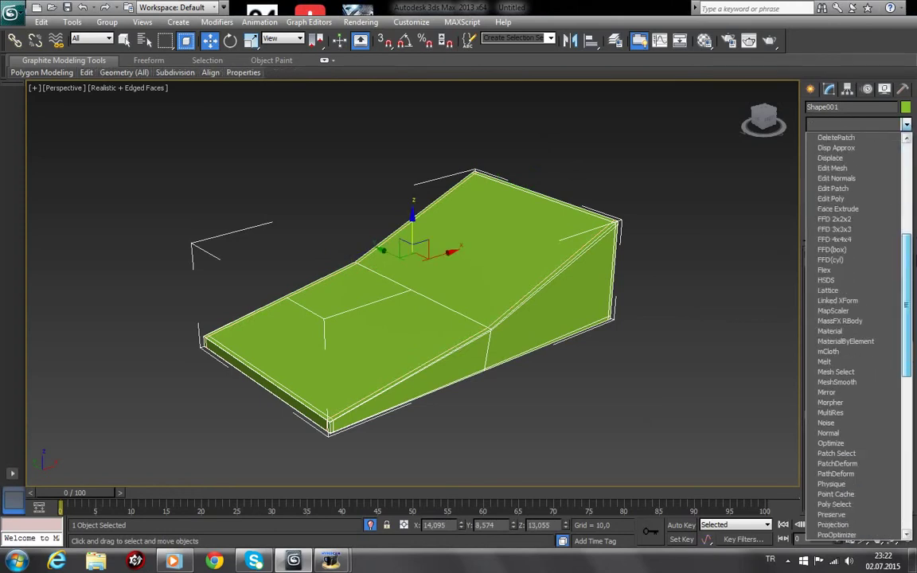
scroll(856, 334, "down", 5)
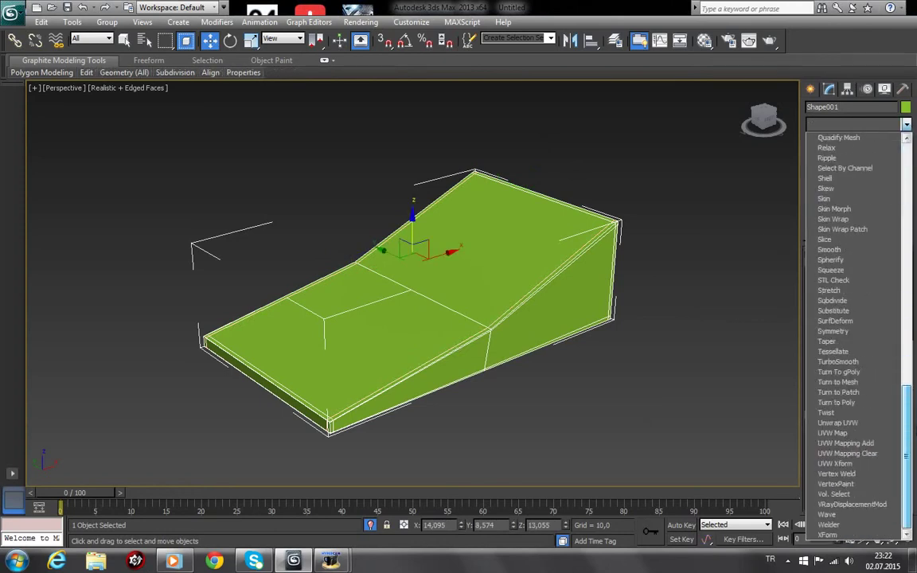
left_click(858, 363)
left_click(899, 273)
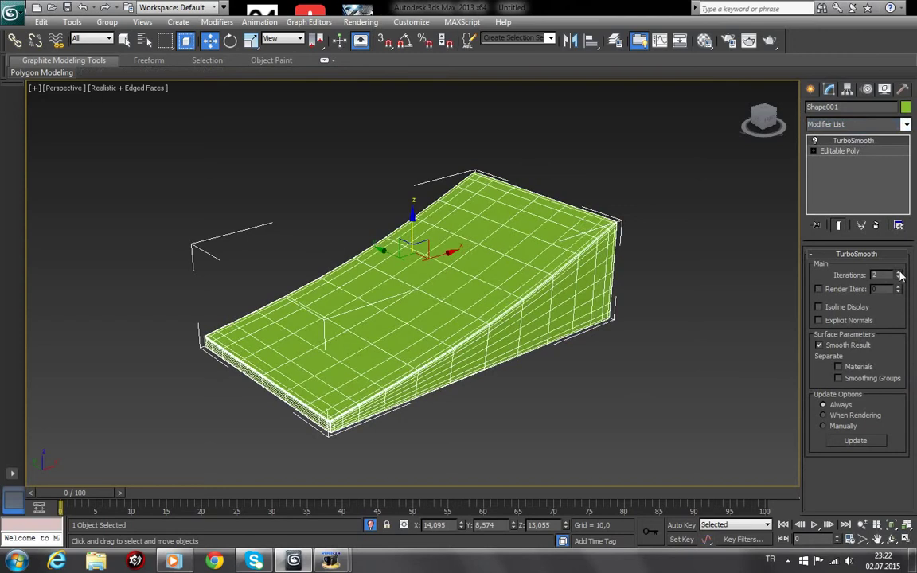
left_click(819, 289)
left_click(899, 287)
Hide the edge wireframe with F4, reselect the ramp and orbit around it
left_click(693, 356)
key("F4")
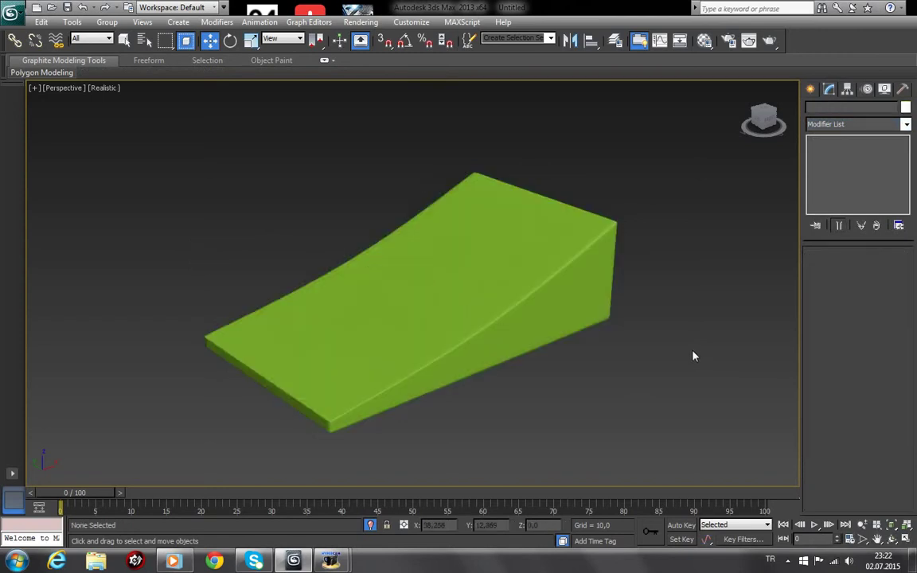
left_click(559, 291)
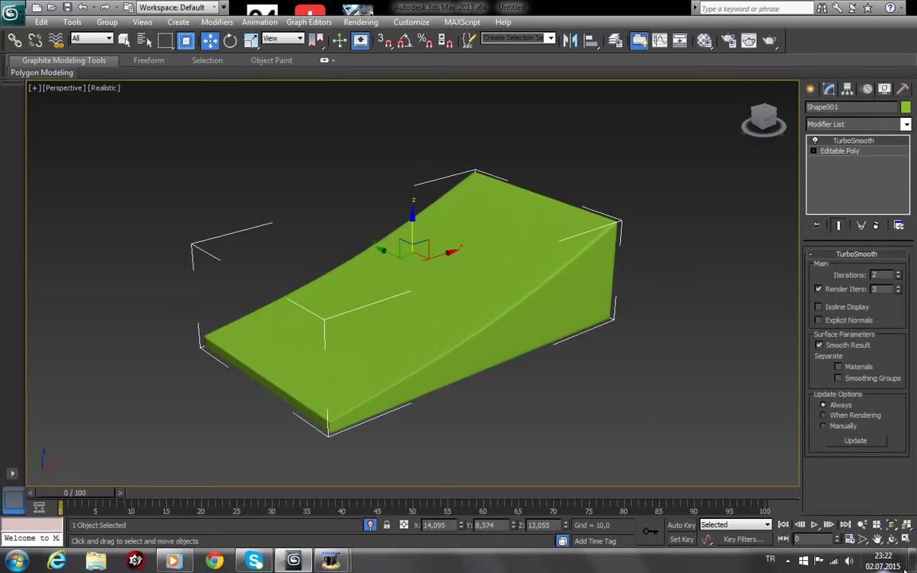
left_click(893, 540)
mouse_move(467, 322)
left_mouse_down()
mouse_move(348, 303)
mouse_move(380, 318)
mouse_move(450, 314)
mouse_move(438, 312)
left_mouse_up()
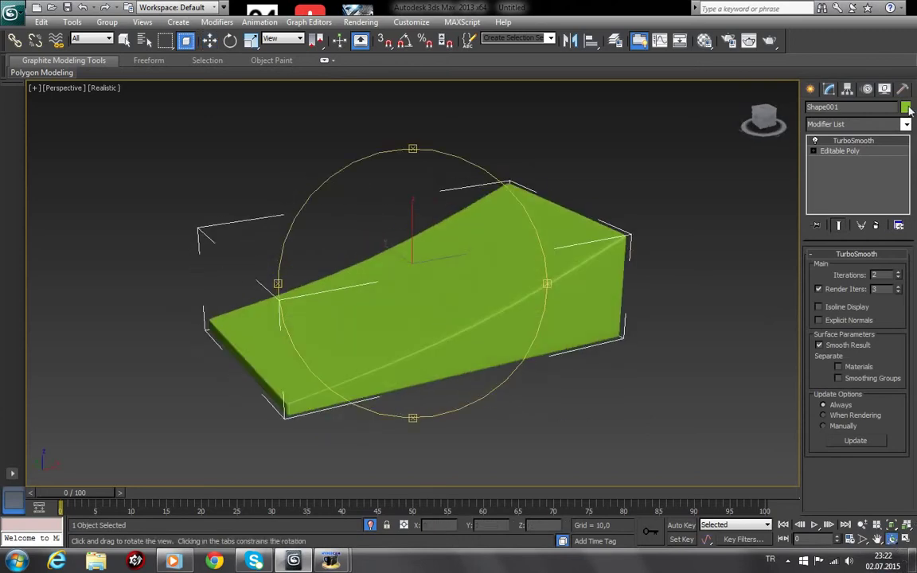
Change the ramp's object colour to dark grey
left_click(906, 107)
left_click(634, 324)
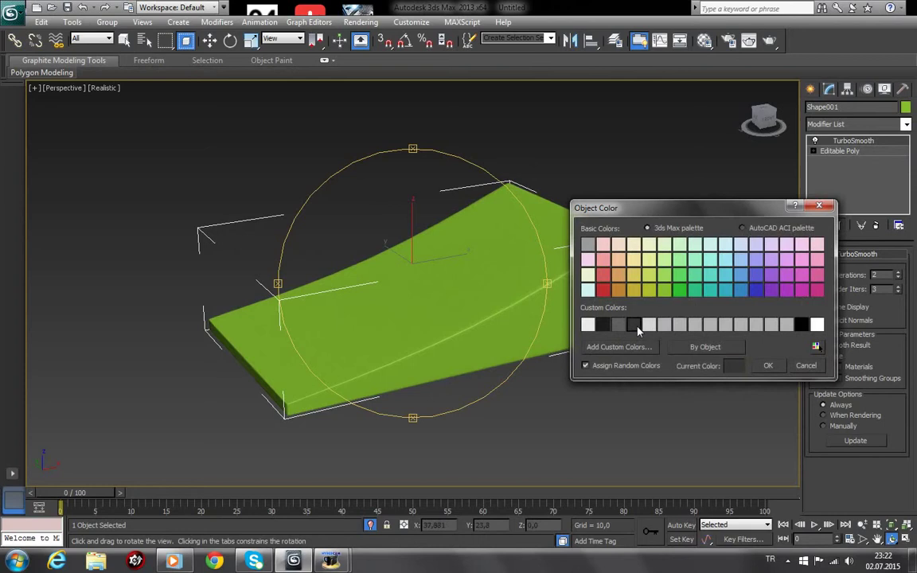
left_click(776, 367)
Select the ramp's top vertices and move them left along X to steepen the slope
left_click(814, 151)
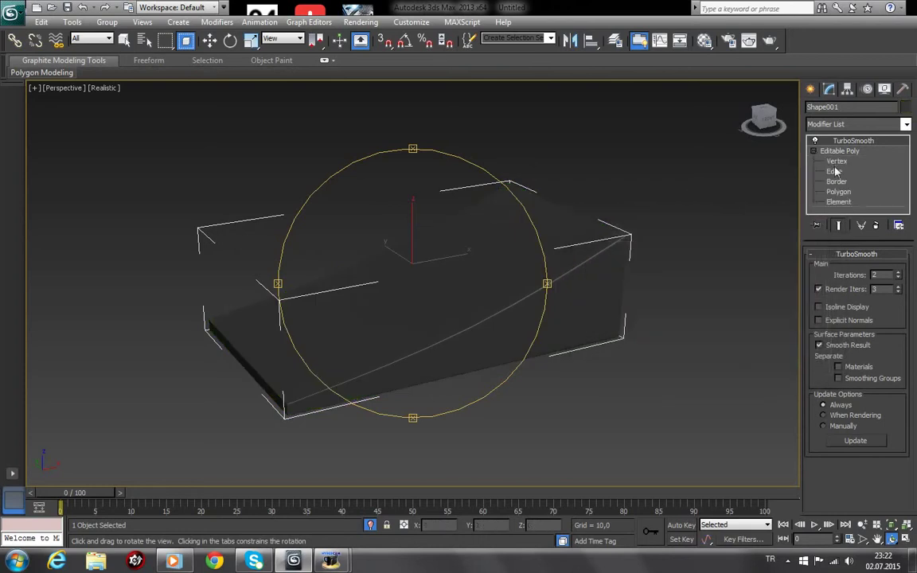
left_click(836, 161)
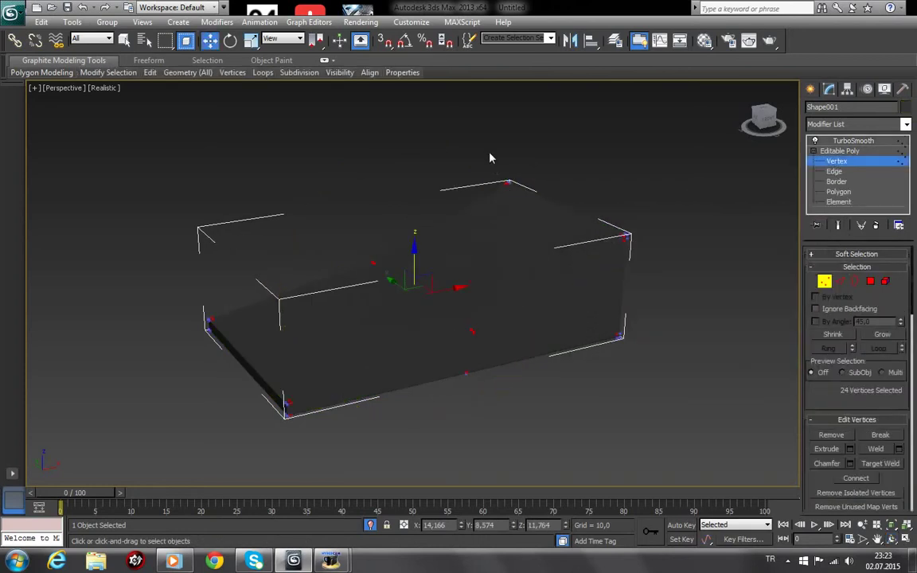
key("F4")
left_click_drag(476, 150, 649, 265)
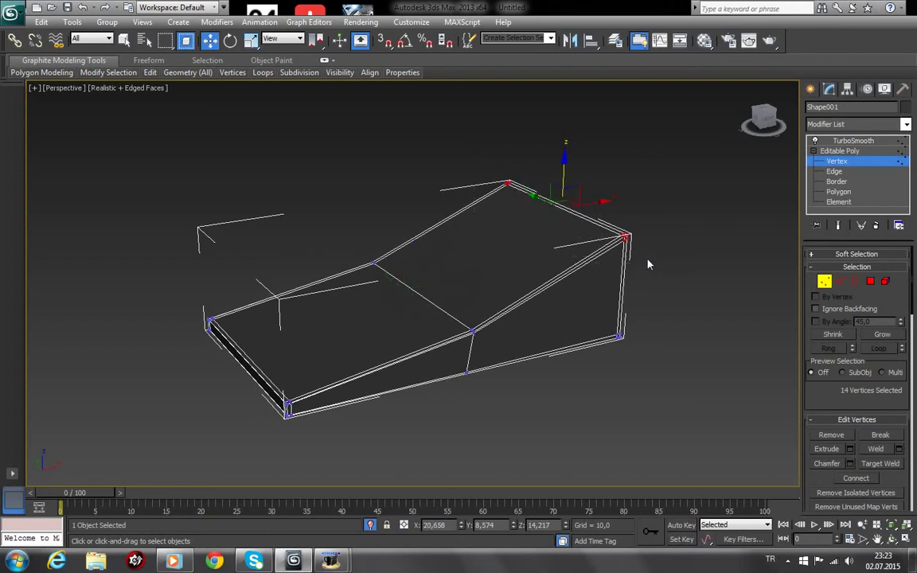
left_click_drag(606, 201, 578, 206)
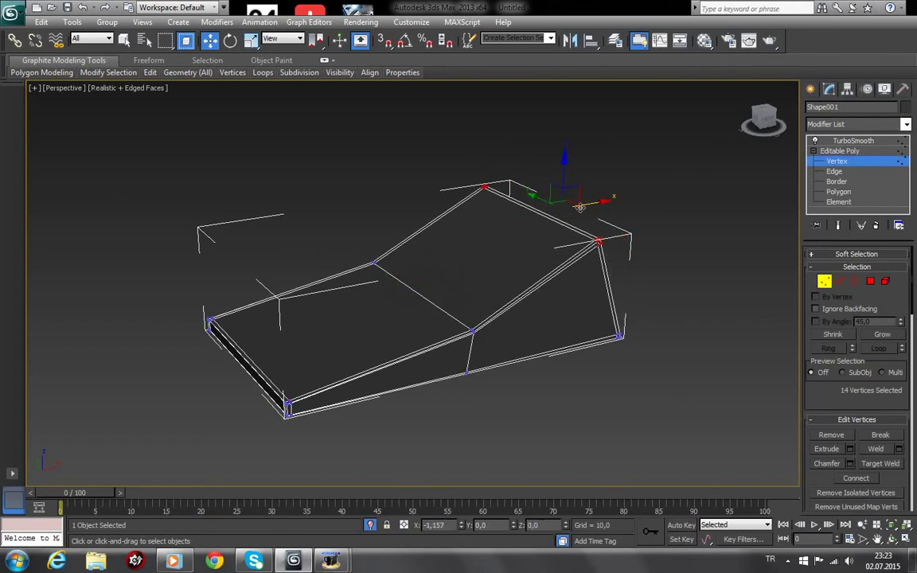
Show the TurboSmooth result without edges and reselect the ramp
left_click(850, 141)
key("F4")
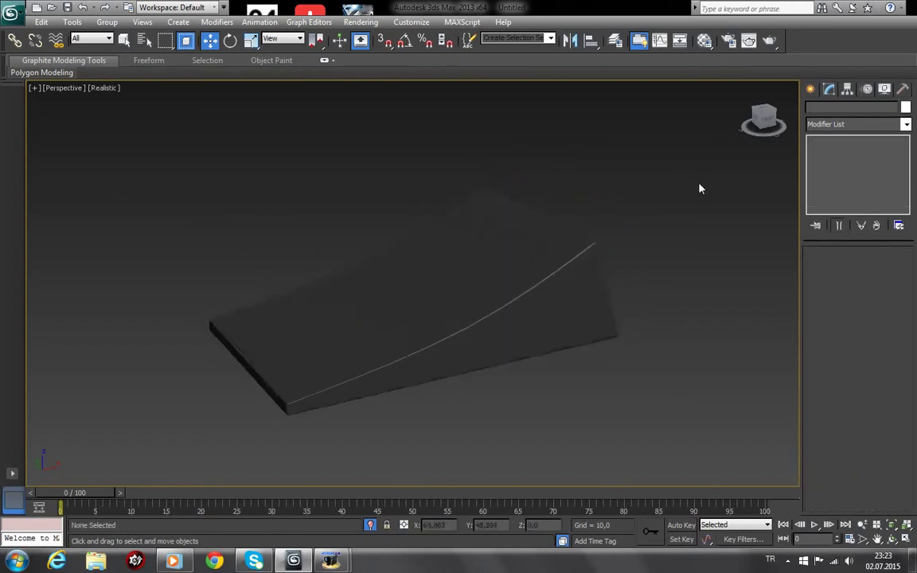
left_click(478, 258)
right_click(473, 259)
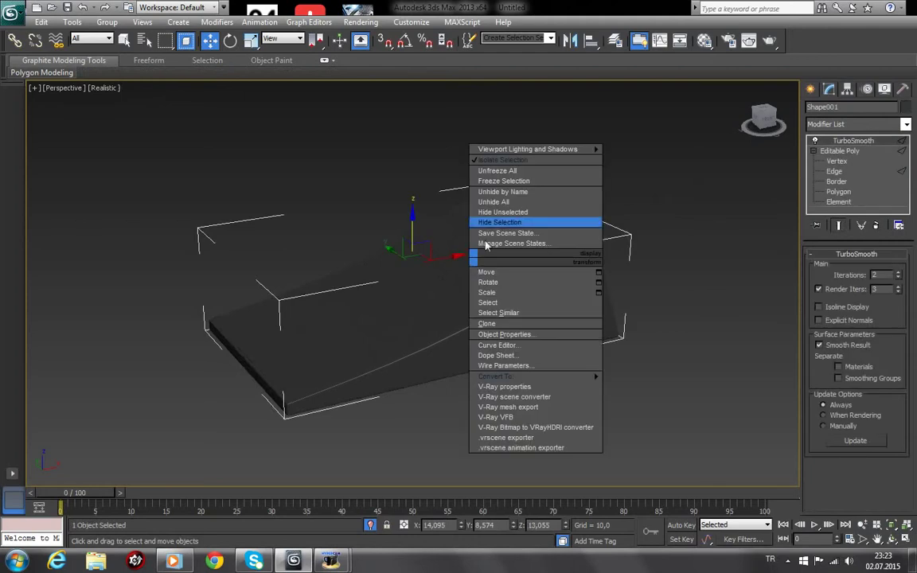
End Isolate Selection and lower the ramp slightly in Z onto the disk
left_click(513, 160)
left_click(582, 139)
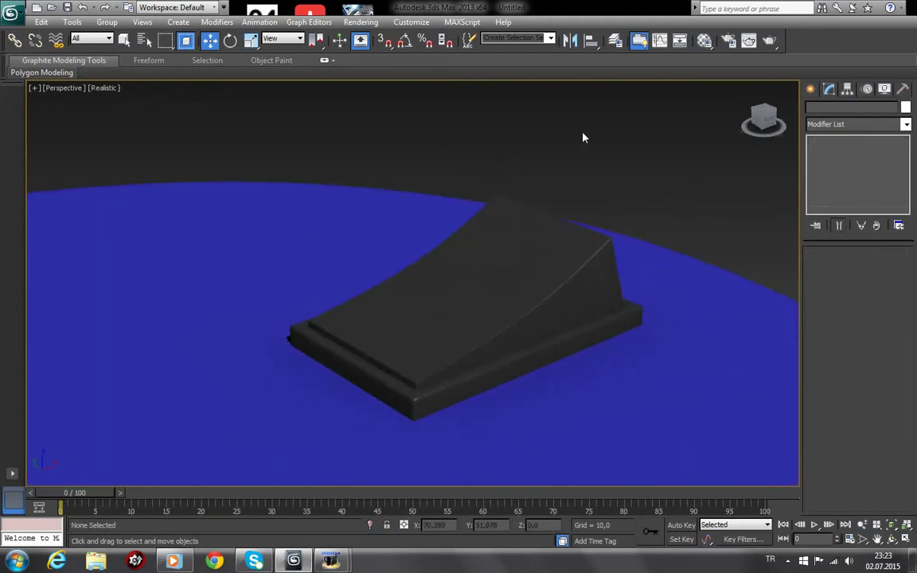
left_click(522, 263)
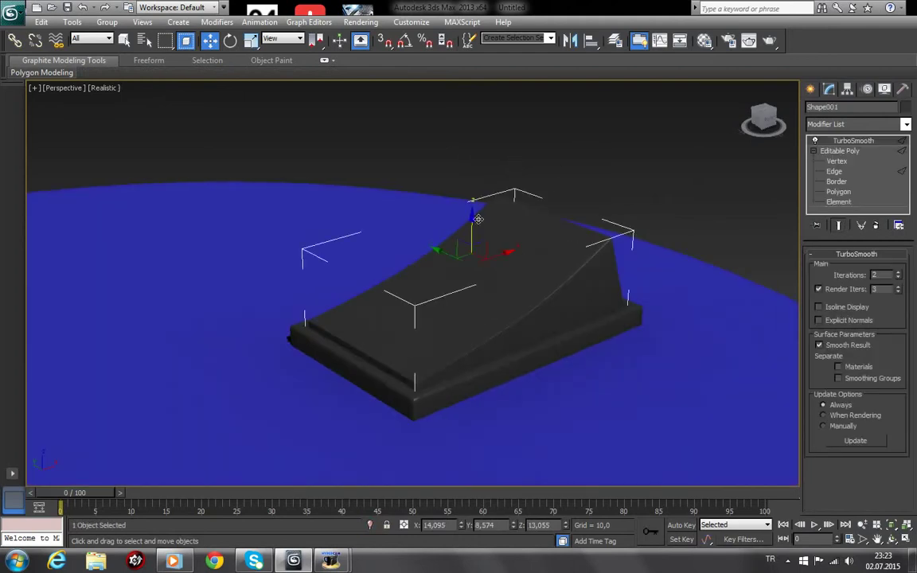
left_click_drag(472, 216, 472, 221)
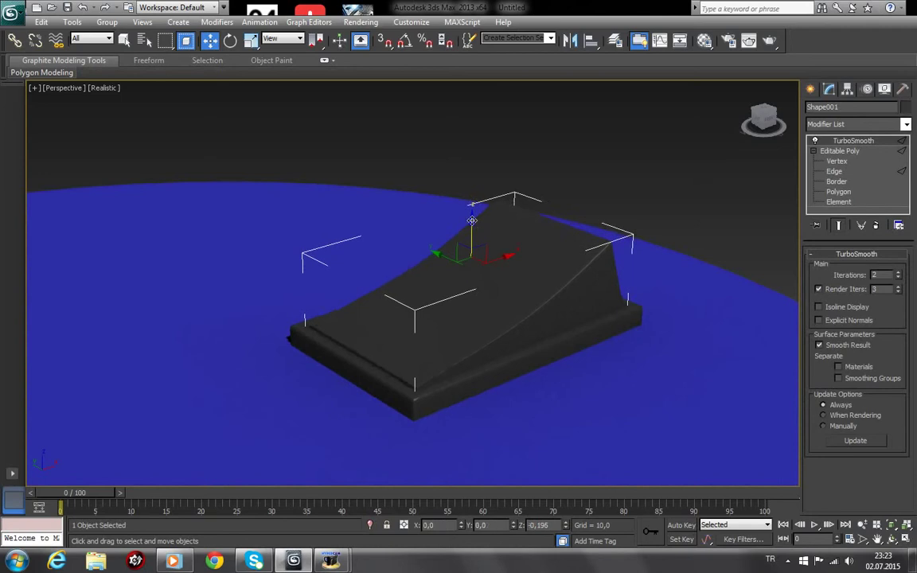
key("ctrl+r")
mouse_move(502, 337)
left_mouse_down()
mouse_move(385, 328)
mouse_move(374, 340)
mouse_move(415, 350)
mouse_move(467, 313)
left_mouse_up()
scroll(416, 343, "down", 5)
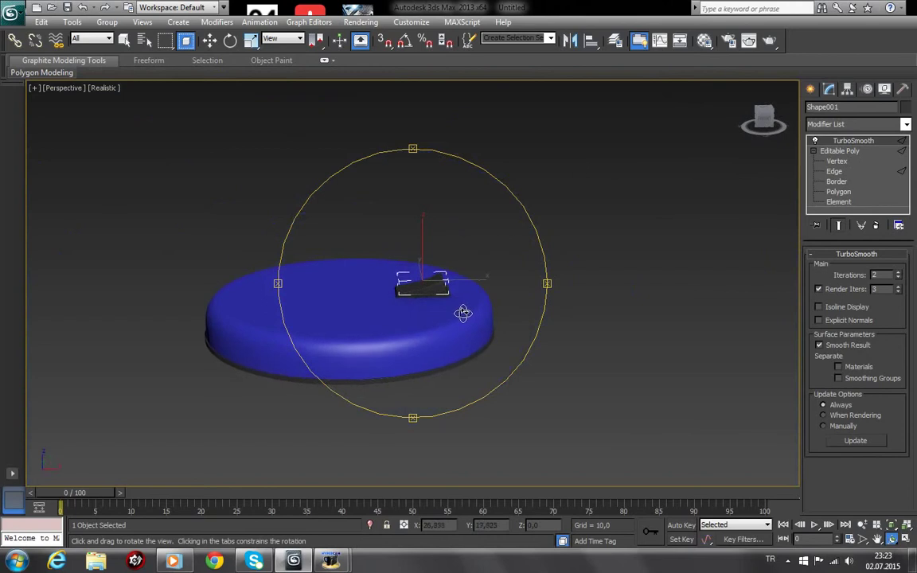
scroll(463, 312, "up", 2)
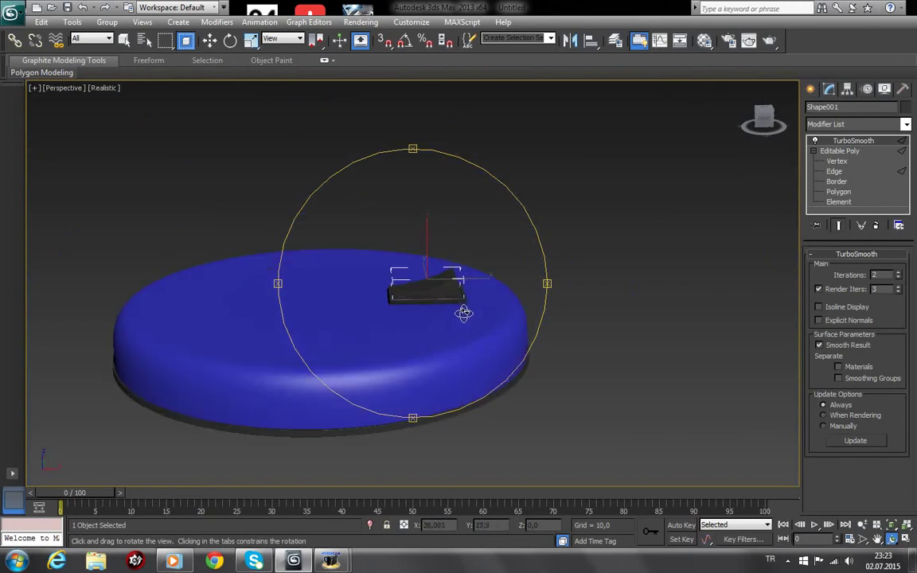
Select both the ramp and disk and shift them right along X
left_click(210, 41)
left_click(530, 142)
left_click(438, 296)
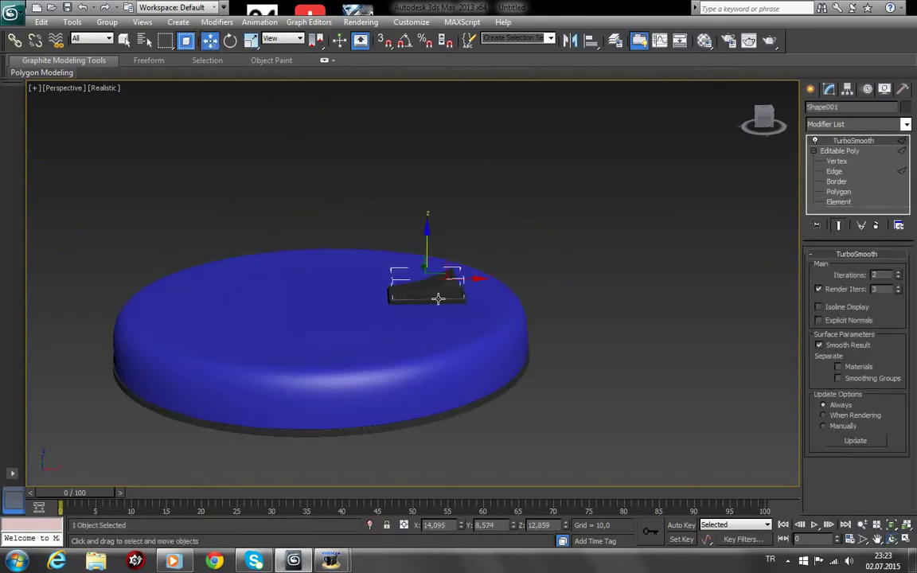
left_click(438, 297, "ctrl")
left_click_drag(478, 280, 492, 290)
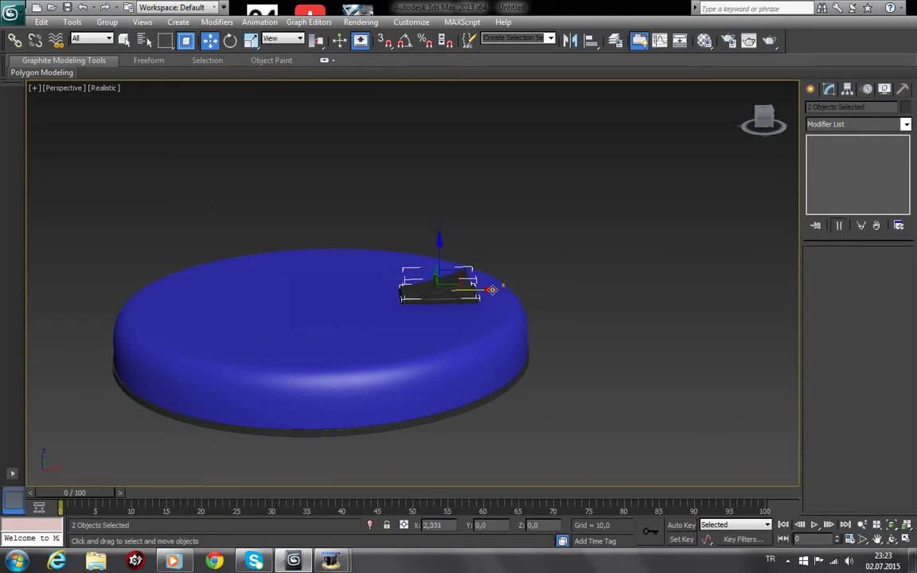
left_click(892, 540)
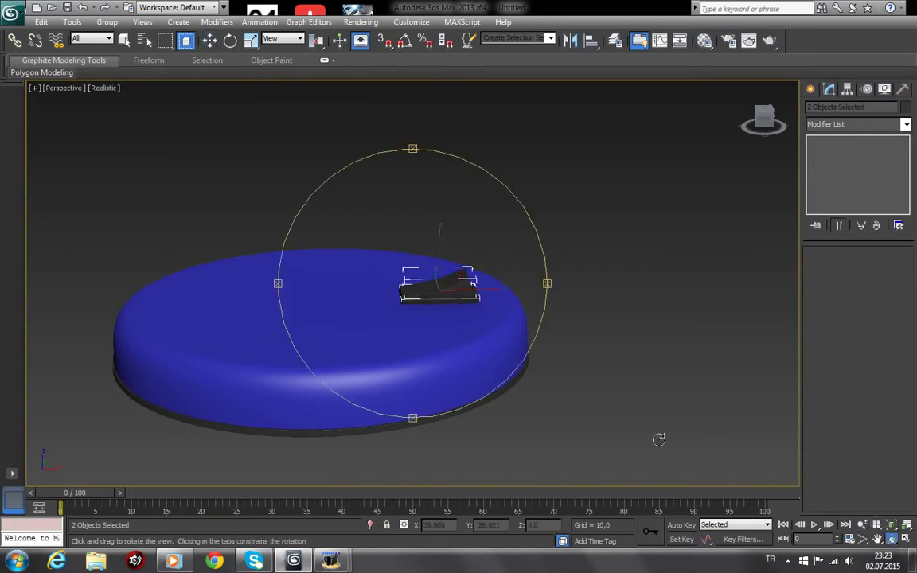
mouse_move(451, 316)
left_mouse_down()
mouse_move(411, 365)
mouse_move(327, 424)
mouse_move(387, 365)
mouse_move(459, 331)
mouse_move(465, 318)
left_mouse_up()
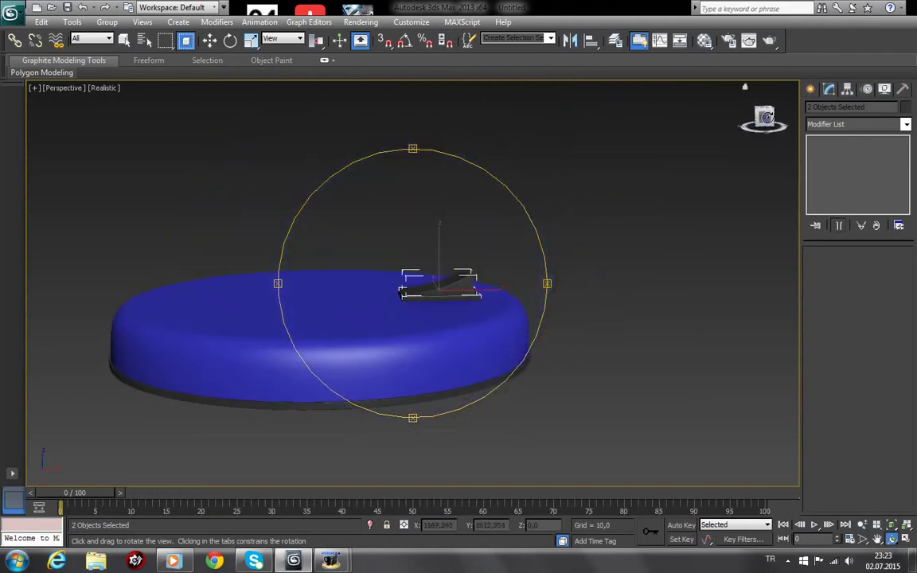
left_click(762, 118)
In Front view, draw a three-point line spline rising from the disk and bending up-right
key("f")
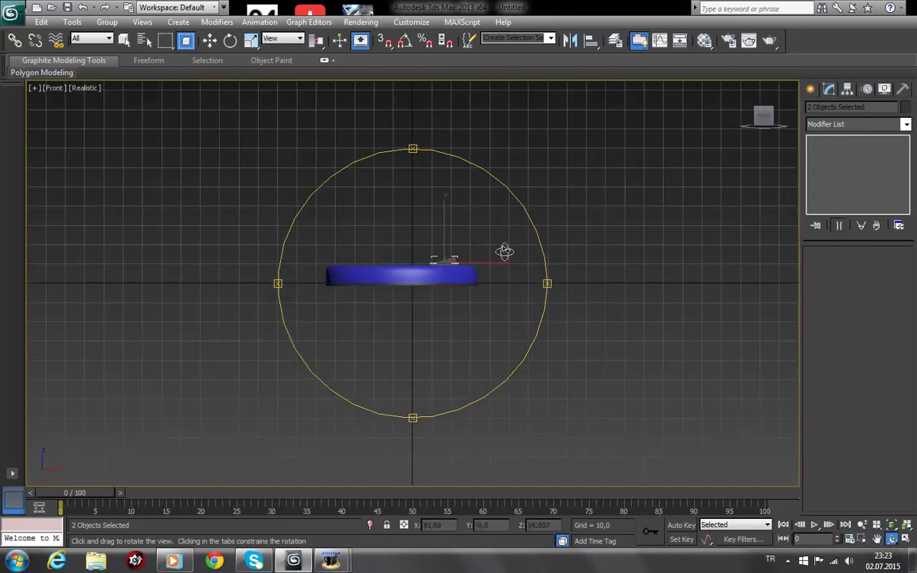
key("ctrl+p")
left_click_drag(580, 373, 561, 360)
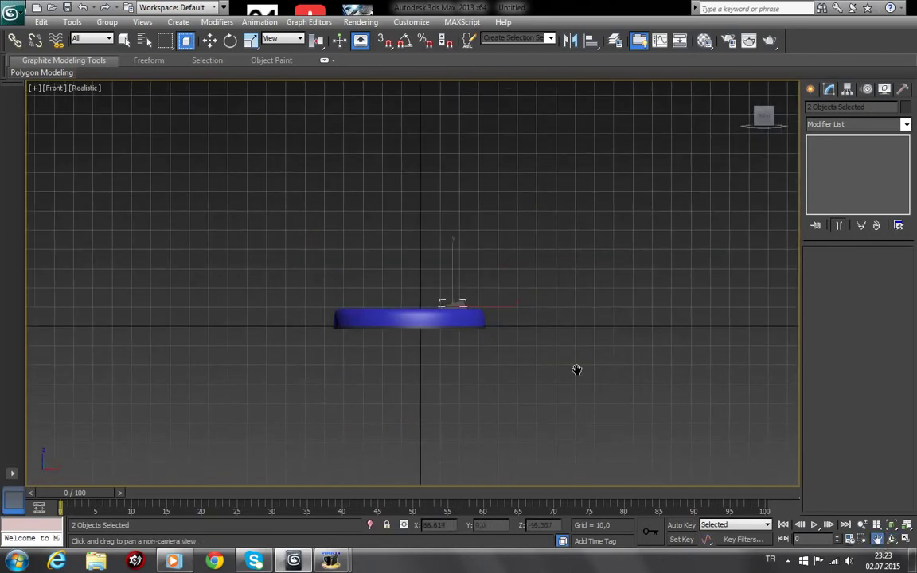
left_click(811, 89)
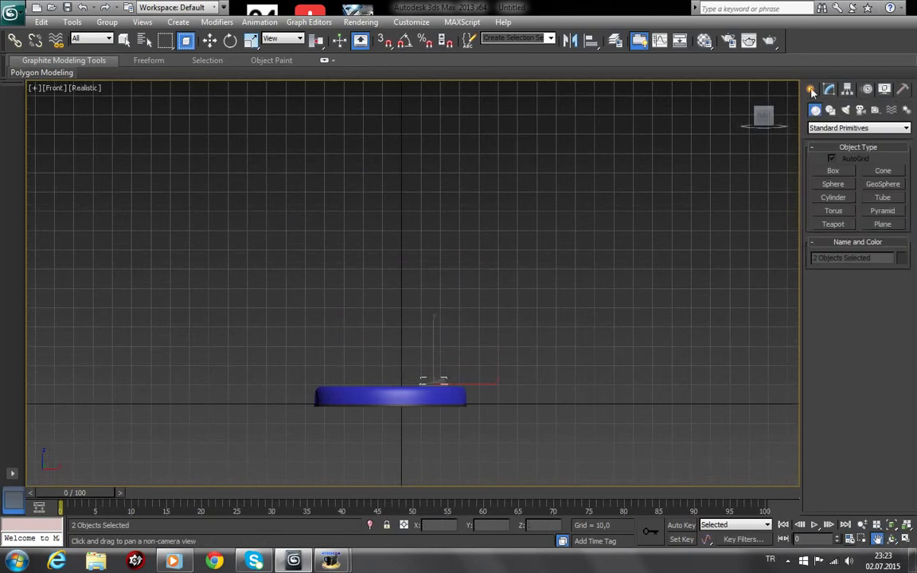
left_click(831, 110)
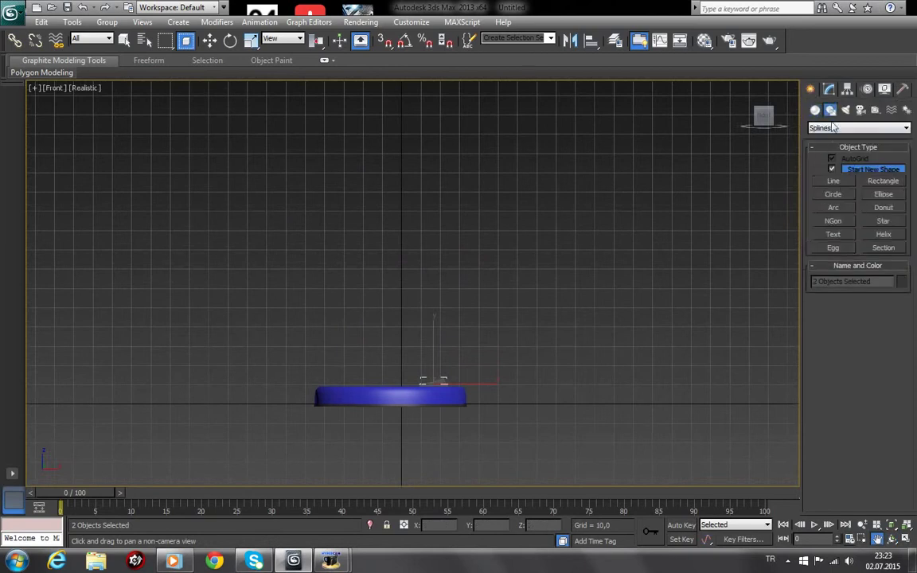
left_click(834, 181)
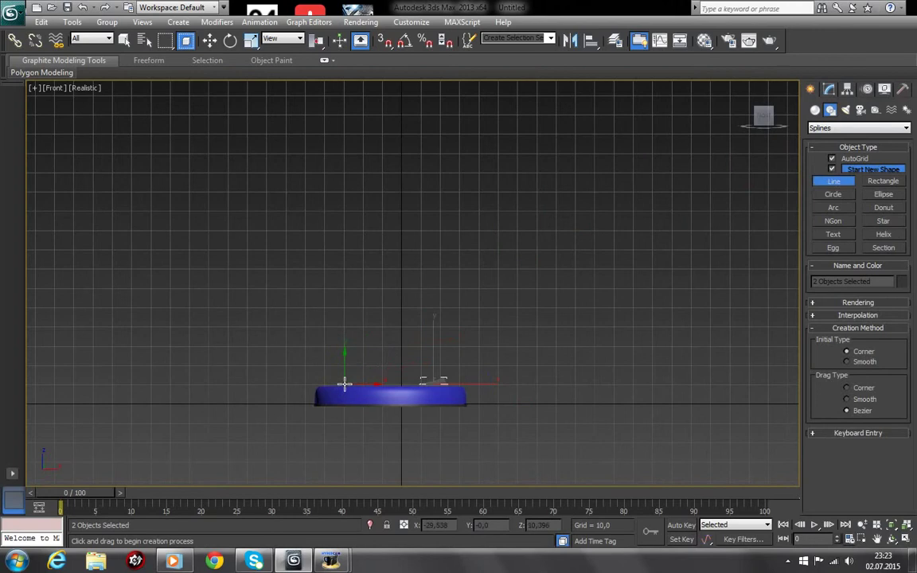
left_click(344, 384)
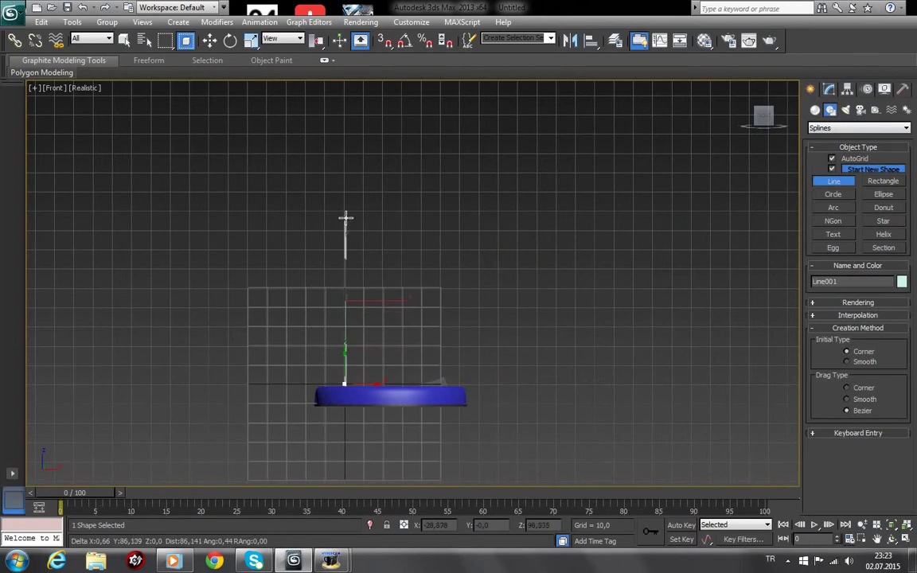
left_click(346, 218)
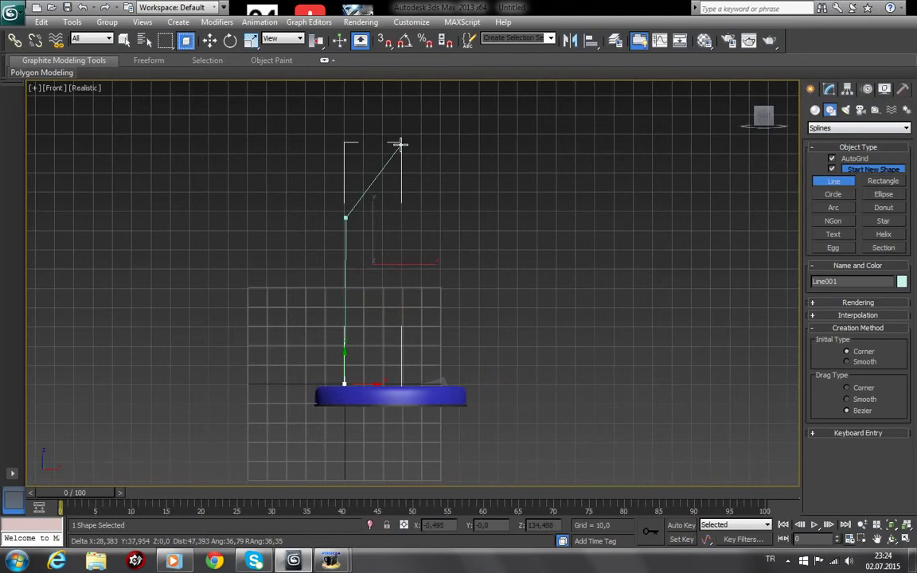
left_click(401, 143)
right_click(510, 127)
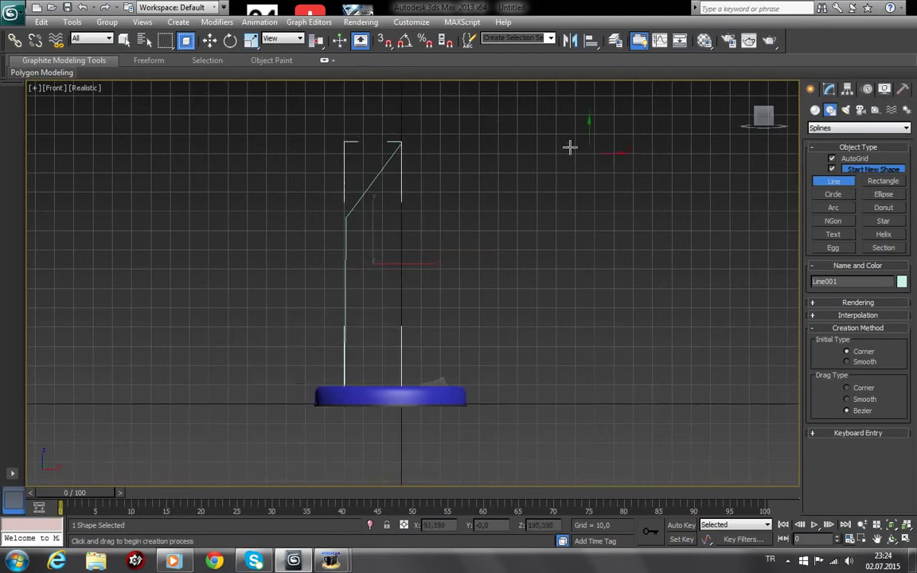
Select the line's middle corner vertex and fillet it to 19
left_click(831, 89)
left_click(814, 141)
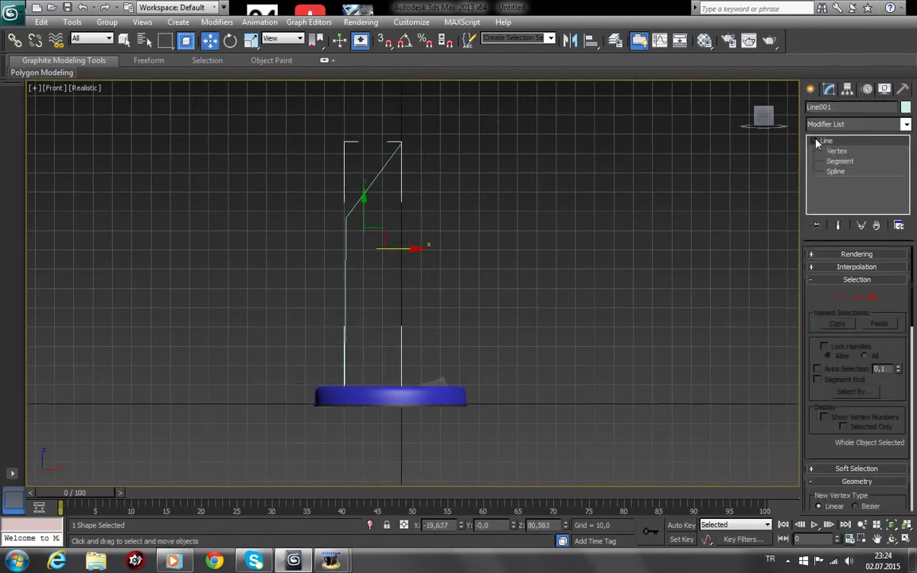
left_click(822, 151)
left_click_drag(313, 206, 397, 262)
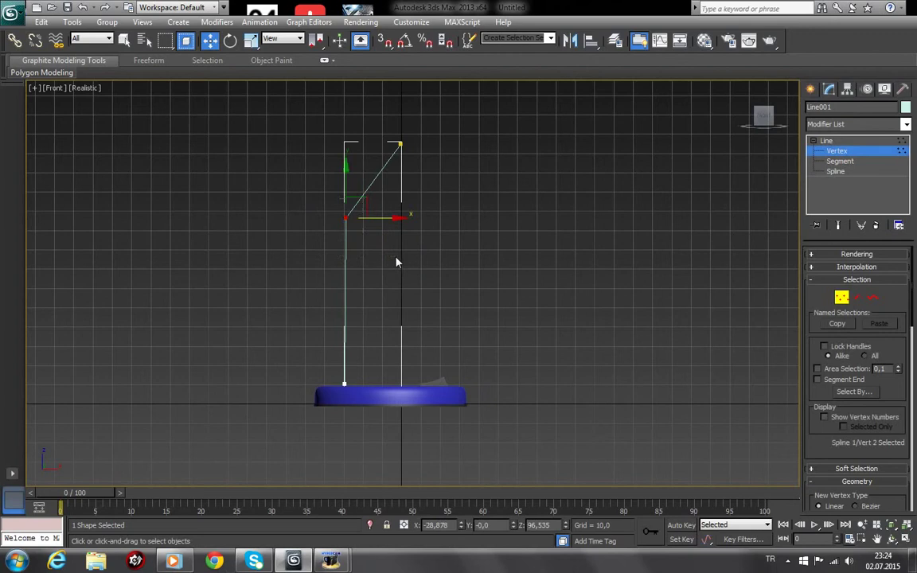
left_click_drag(836, 451, 836, 191)
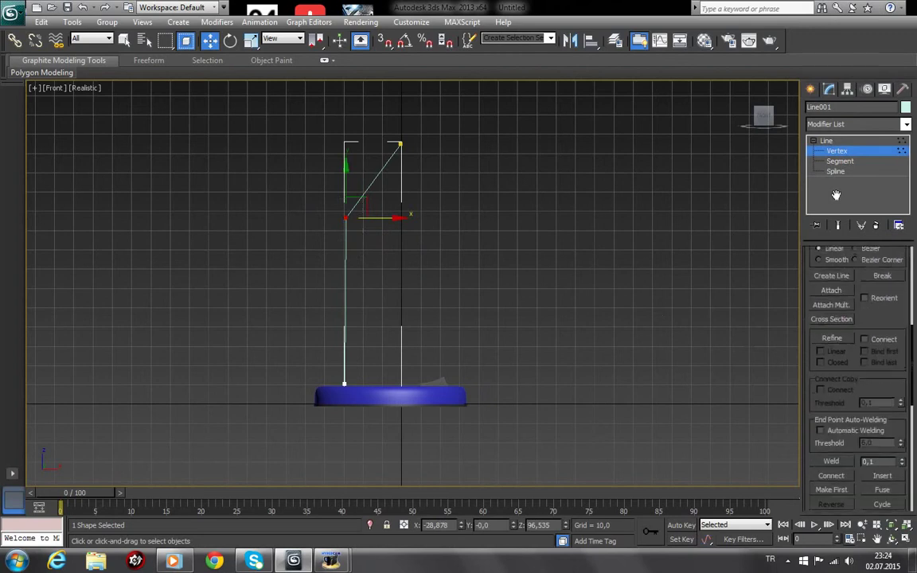
left_click_drag(879, 374, 880, 251)
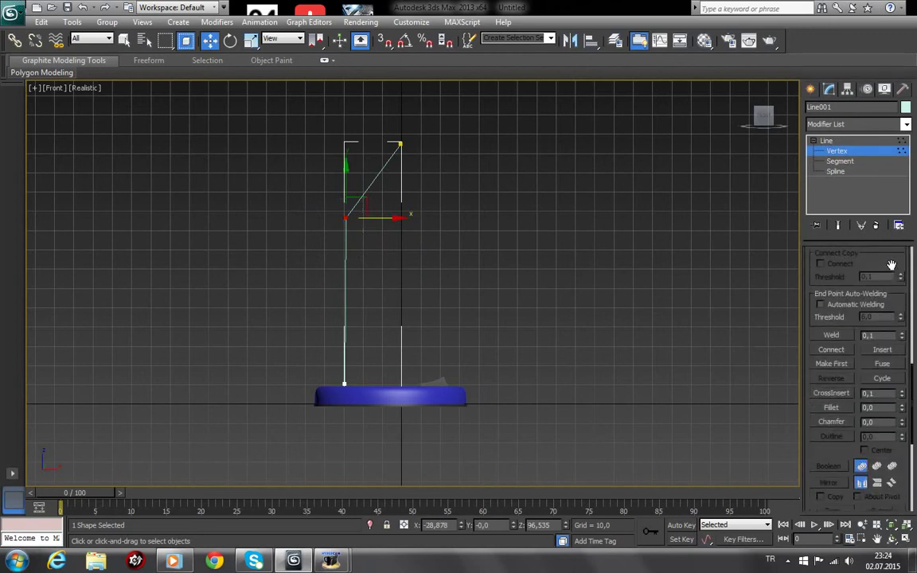
left_click(832, 408)
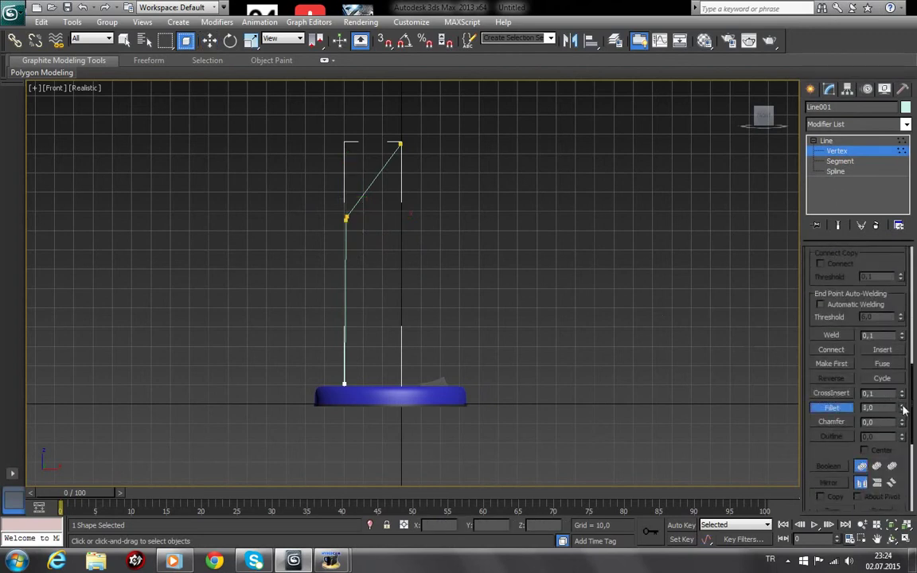
left_click_drag(902, 407, 903, 392)
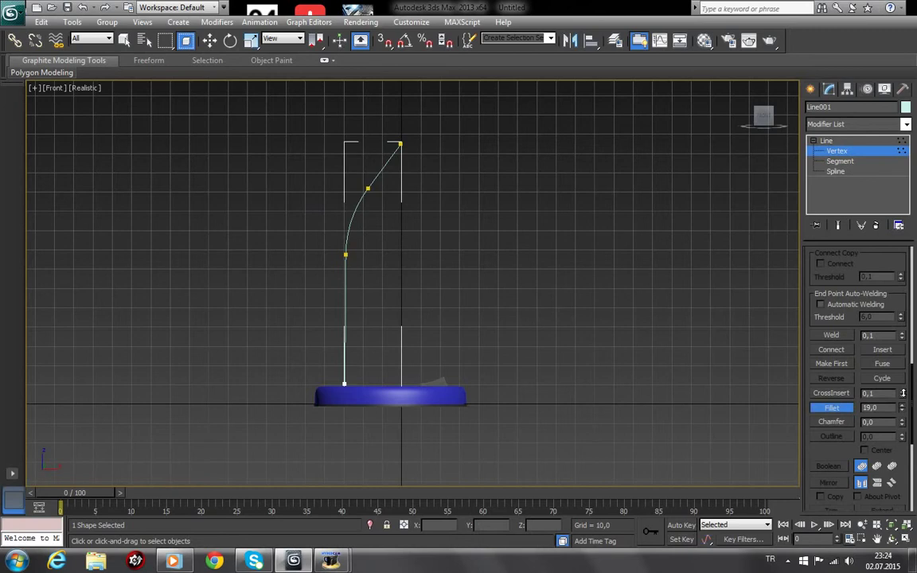
Reset the fillet and move the arm spline's top vertex slightly lower
right_click(902, 408)
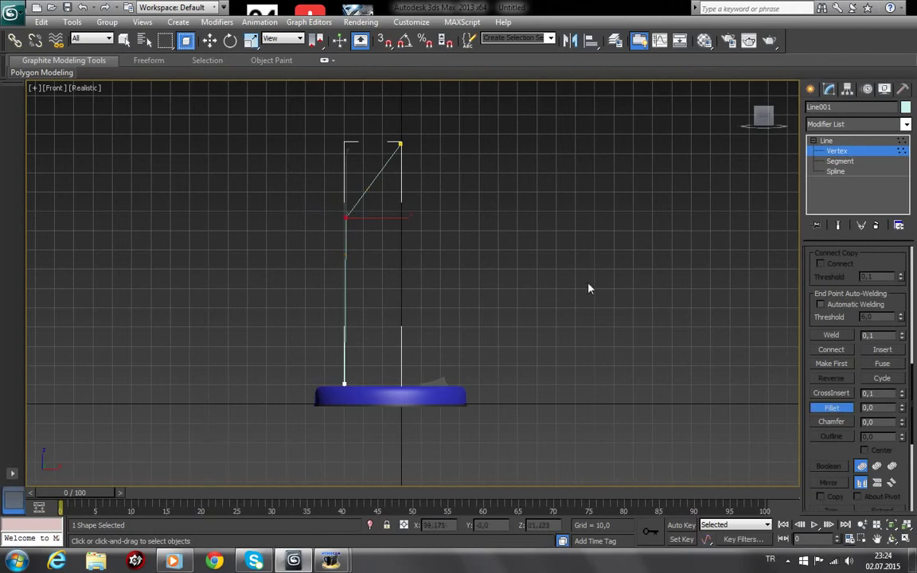
key("w")
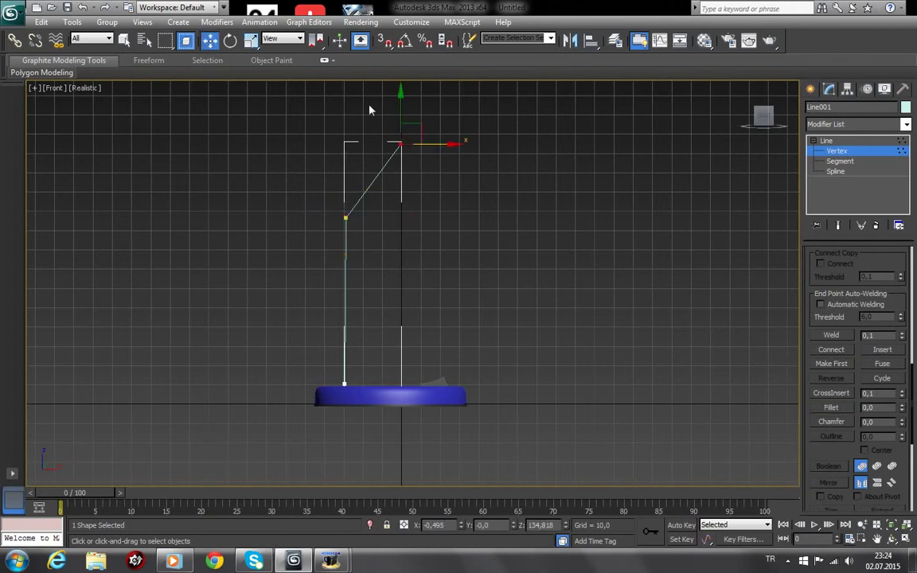
left_click_drag(400, 96, 400, 113)
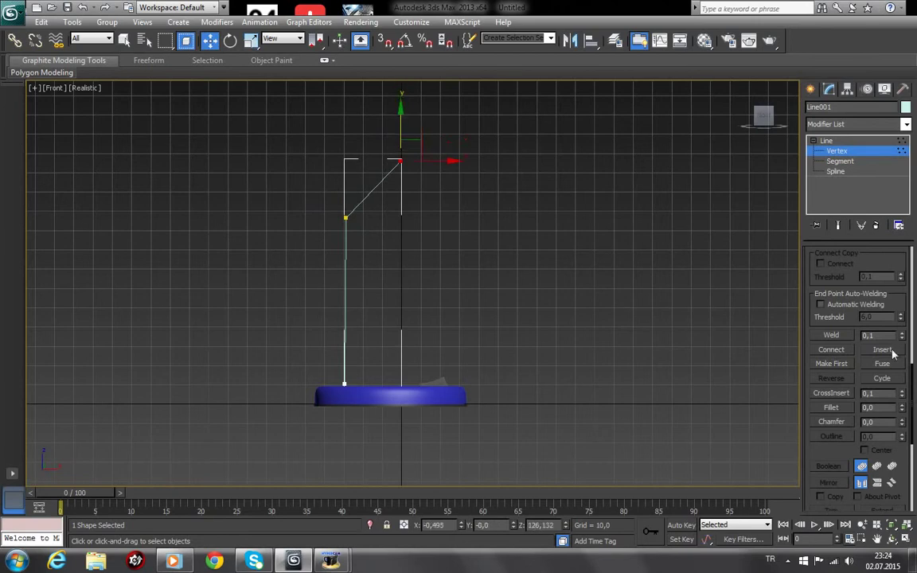
Fillet the spline's corner vertex into a smooth curved bend
left_click(833, 408)
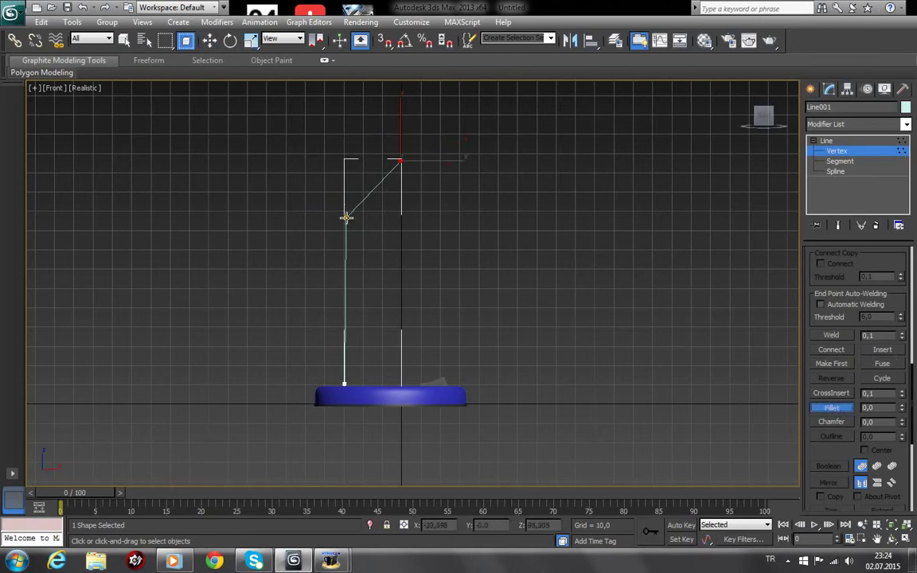
left_click_drag(346, 216, 368, 180)
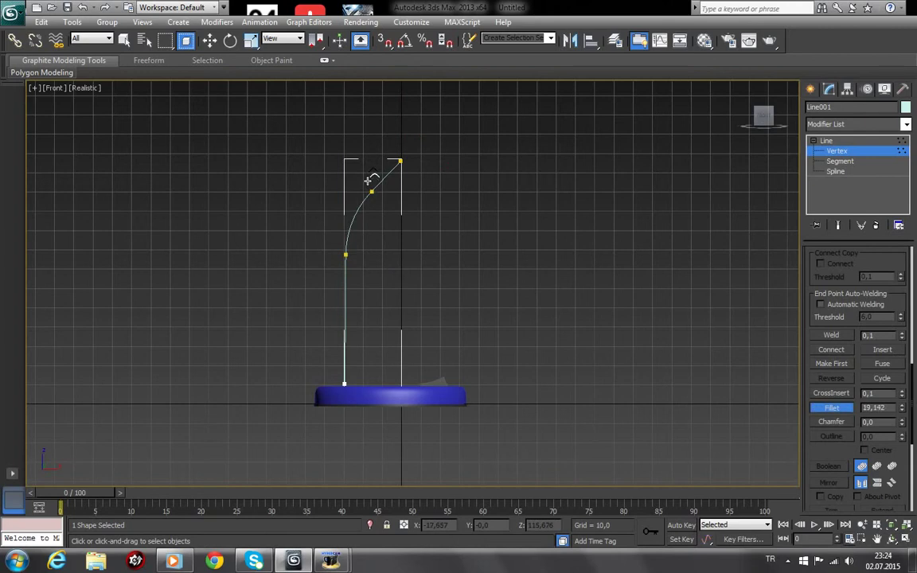
left_click(839, 412)
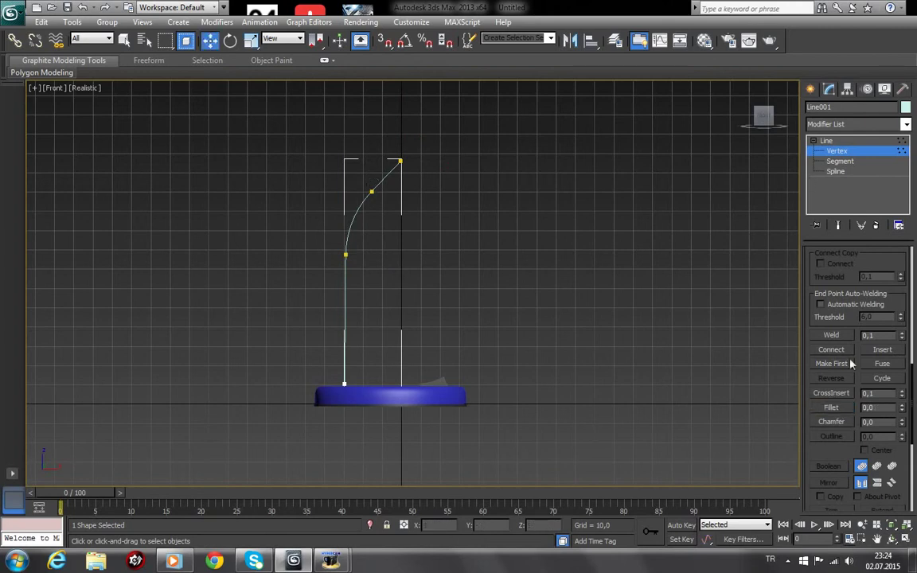
left_click_drag(882, 262, 875, 526)
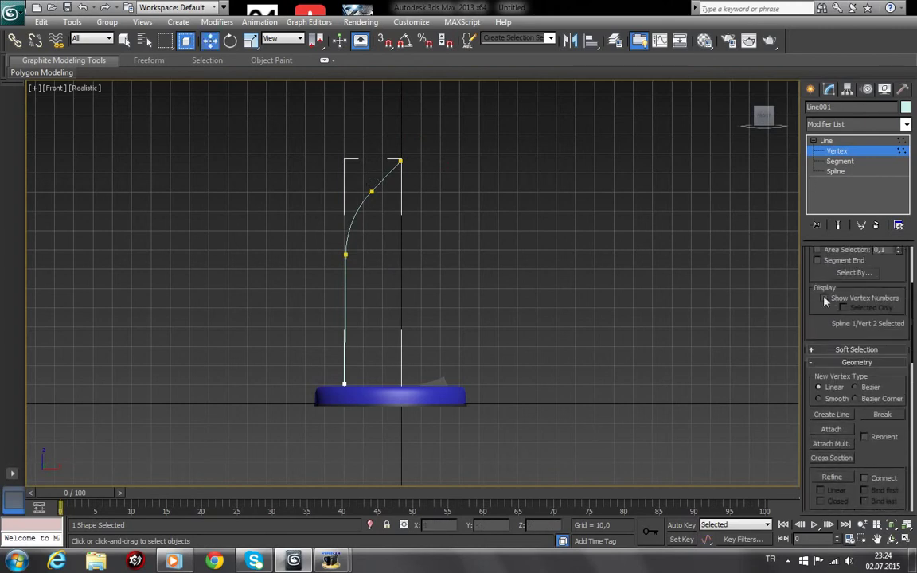
Make Line001 render in the renderer and viewport as a tube, thickness 8,67
scroll(827, 306, "up", 2)
scroll(827, 318, "up", 3)
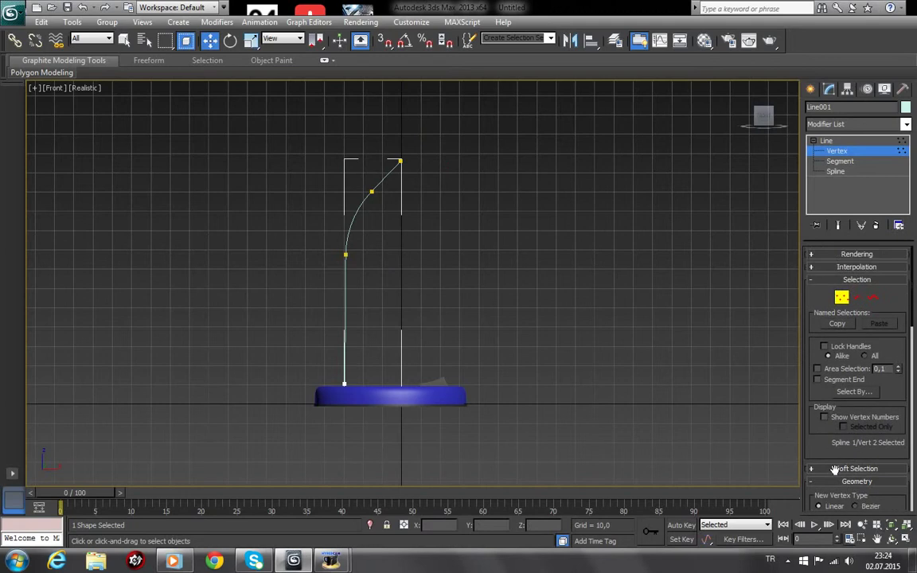
left_click(813, 255)
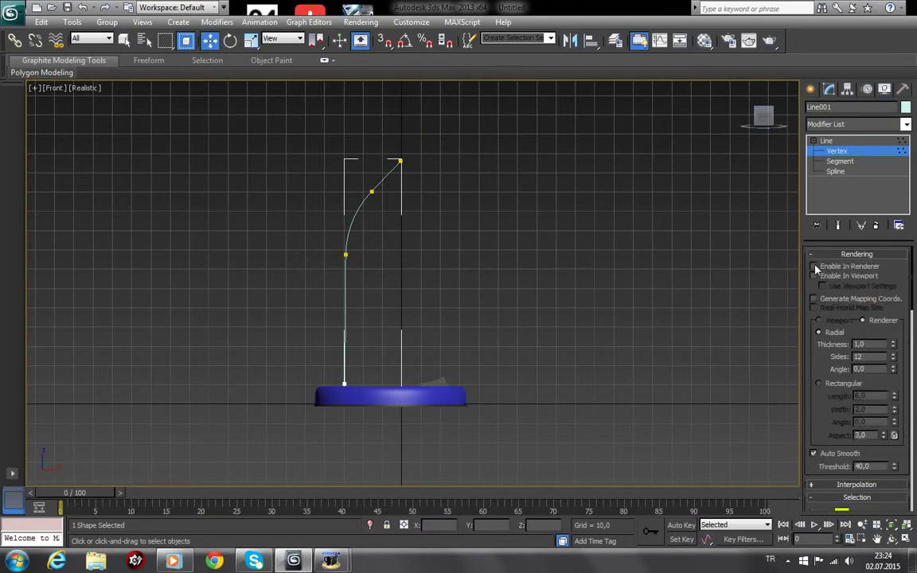
left_click(814, 266)
left_click(814, 276)
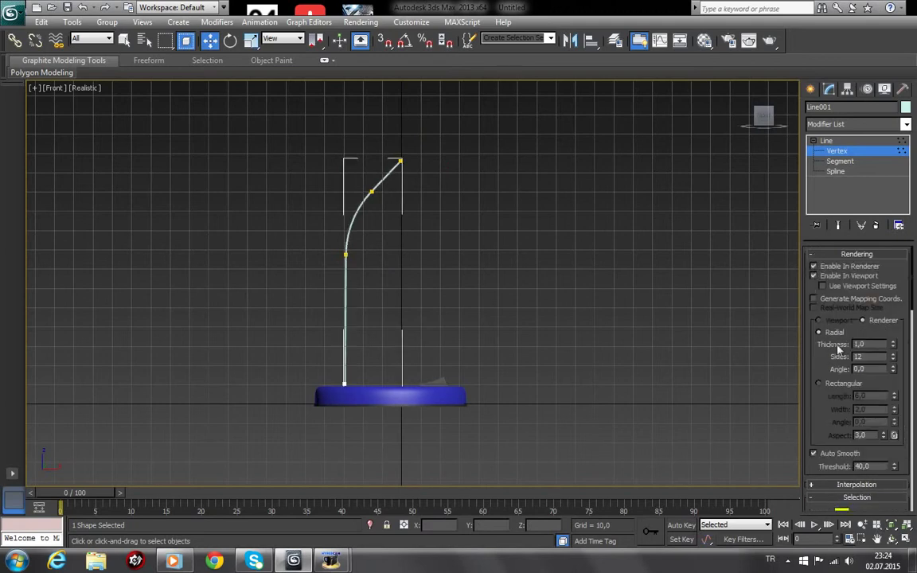
mouse_move(833, 351)
left_mouse_down()
mouse_move(836, 275)
mouse_move(836, 369)
left_mouse_up()
mouse_move(895, 346)
left_mouse_down()
mouse_move(801, 255)
mouse_move(822, 420)
left_mouse_up()
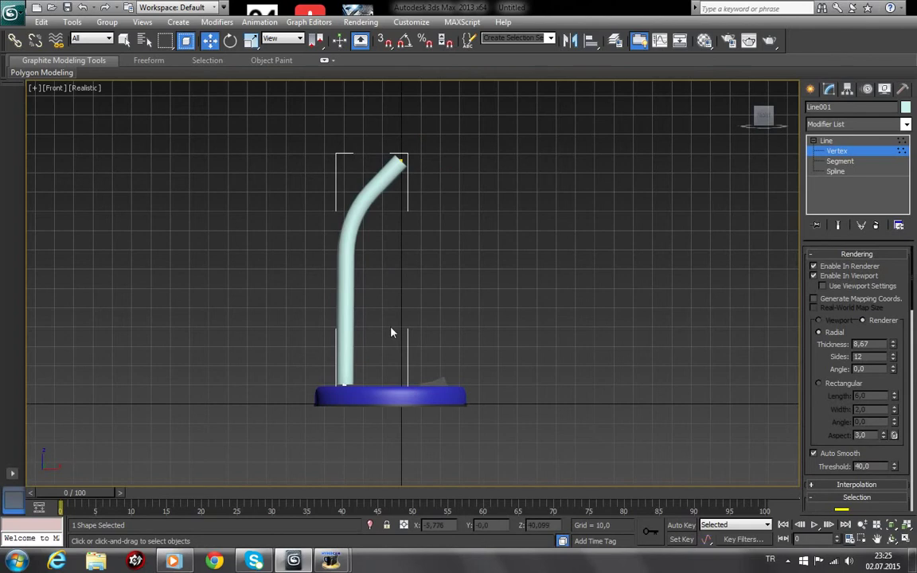
In a Perspective view with edged faces, add an Edit Poly modifier to the arm tube
key("p")
left_click(892, 539)
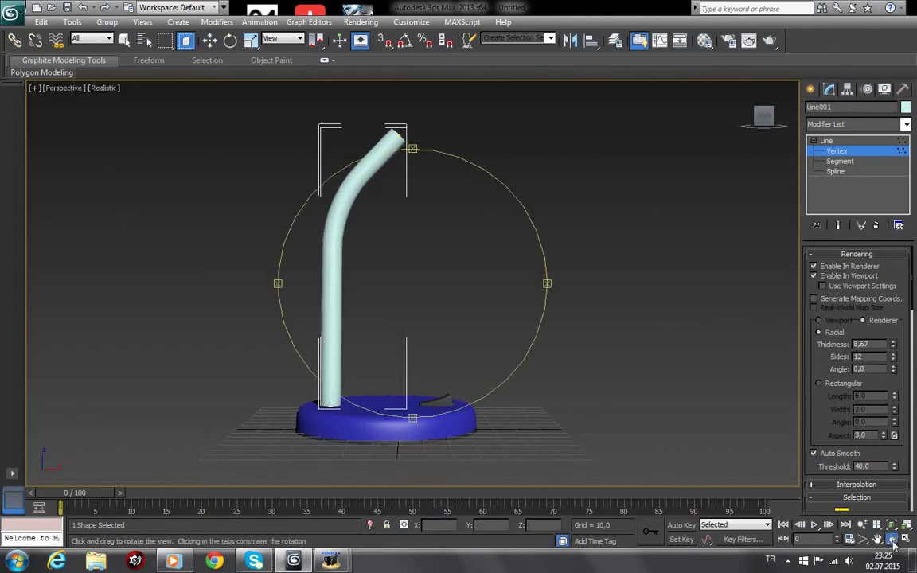
mouse_move(388, 291)
left_mouse_down()
mouse_move(437, 309)
mouse_move(484, 305)
mouse_move(485, 335)
mouse_move(430, 323)
mouse_move(352, 332)
mouse_move(406, 322)
mouse_move(382, 320)
mouse_move(393, 273)
mouse_move(411, 306)
left_mouse_up()
key("F4")
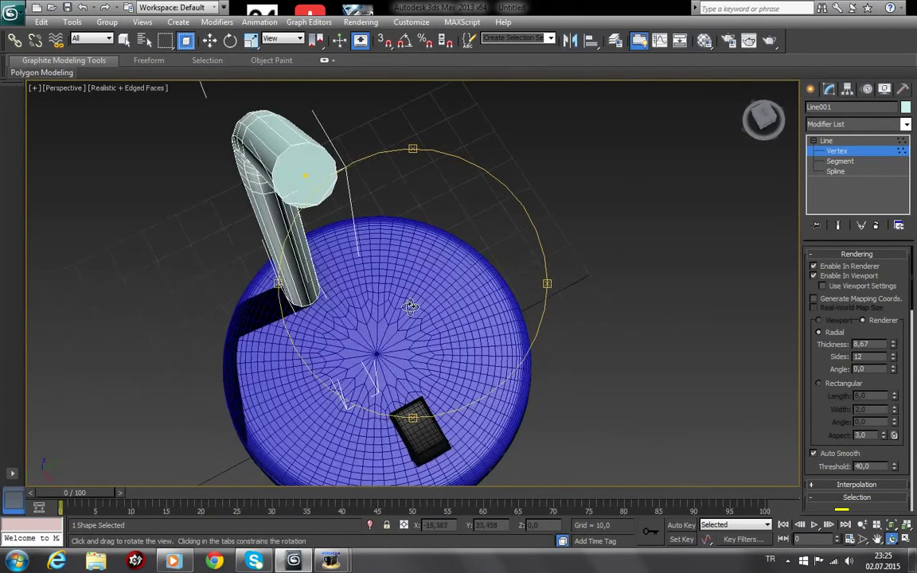
left_click(836, 141)
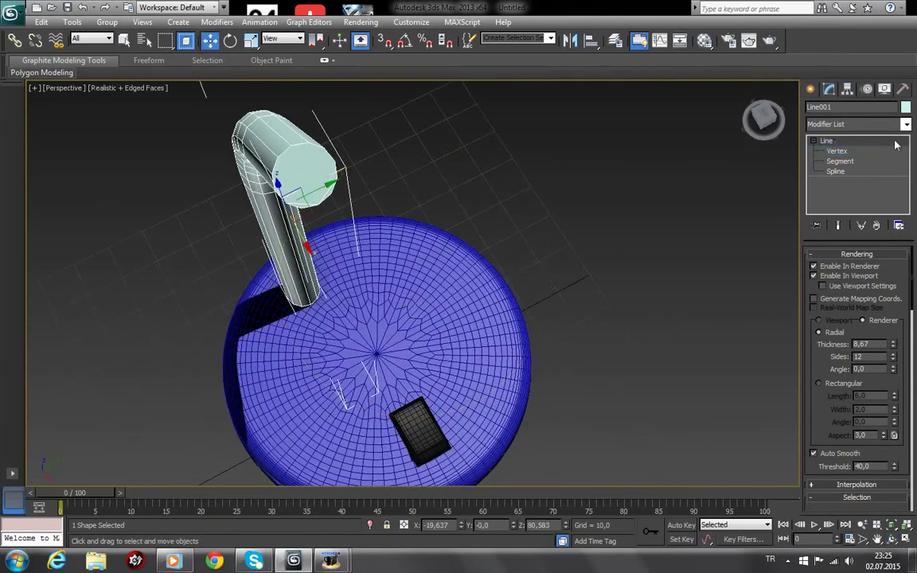
left_click(816, 123)
scroll(844, 319, "down", 5)
scroll(844, 318, "down", 5)
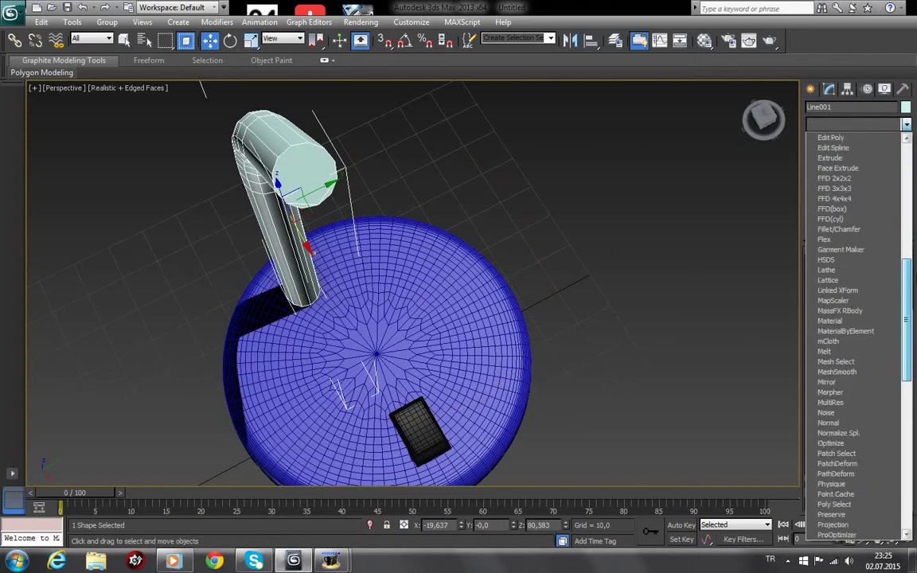
scroll(914, 225, "up", 3)
scroll(914, 226, "up", 3)
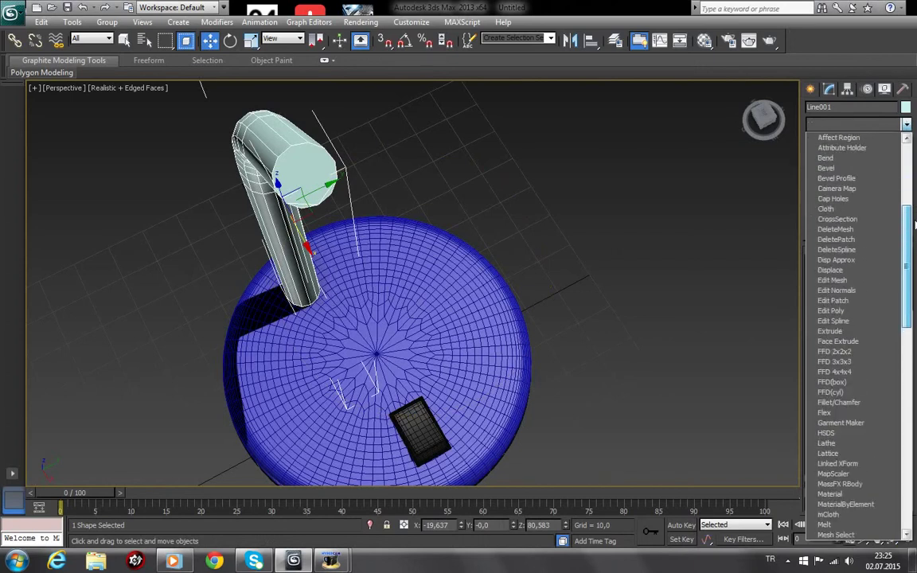
left_click(833, 311)
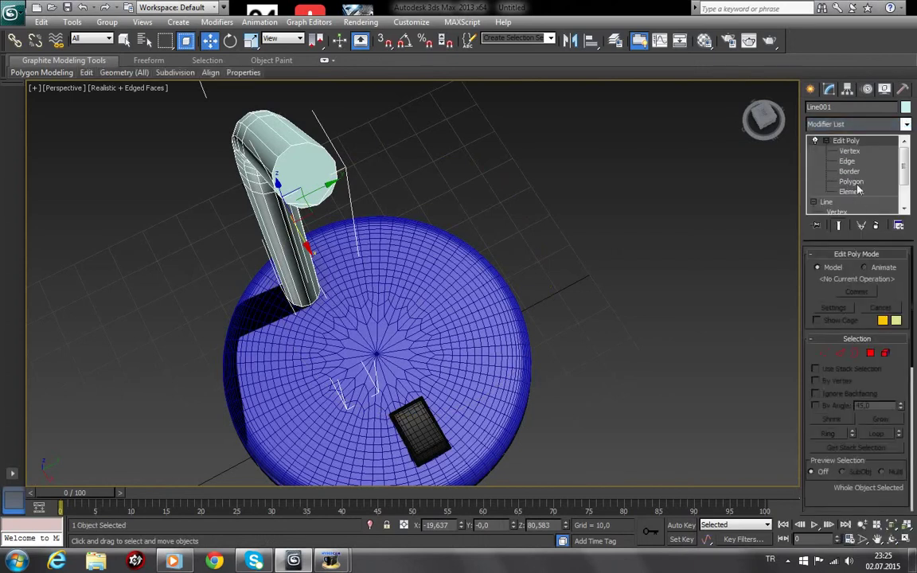
Delete the polygons at the tube's top end, leaving it open
left_click(853, 181)
left_click(319, 173)
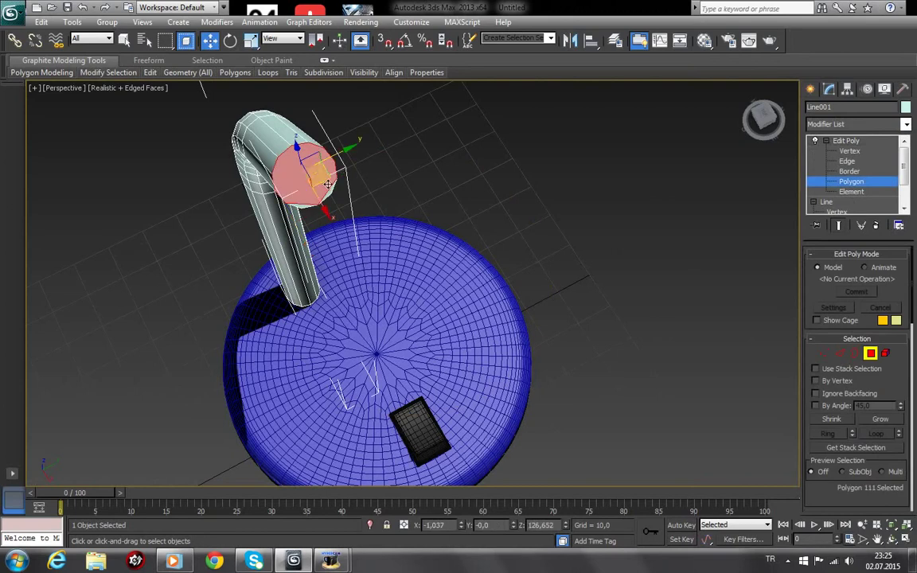
key("Delete")
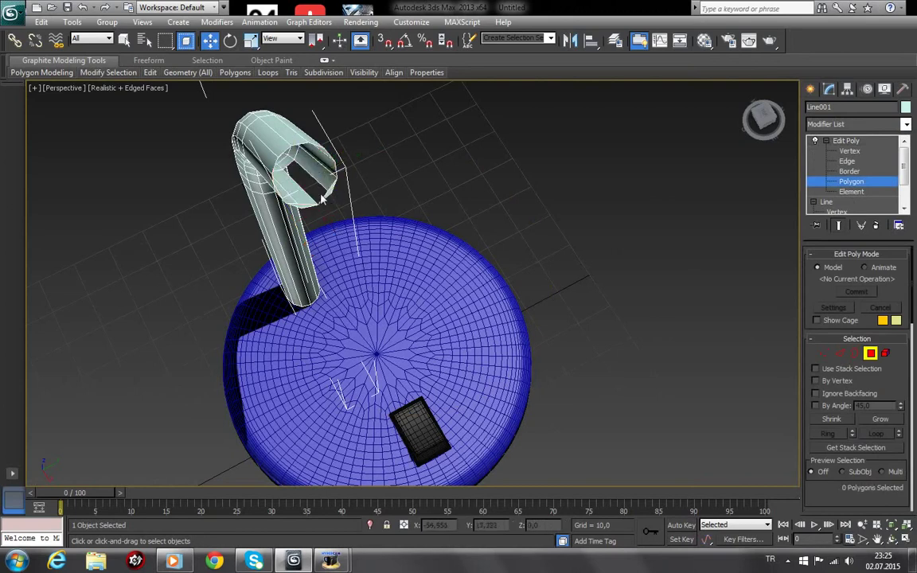
left_click(323, 196)
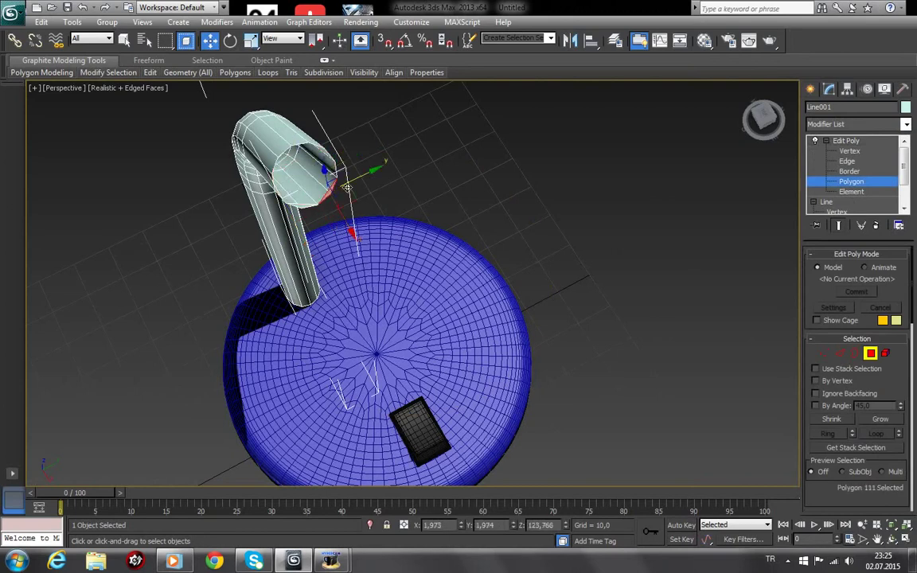
key("Delete")
left_click(274, 183)
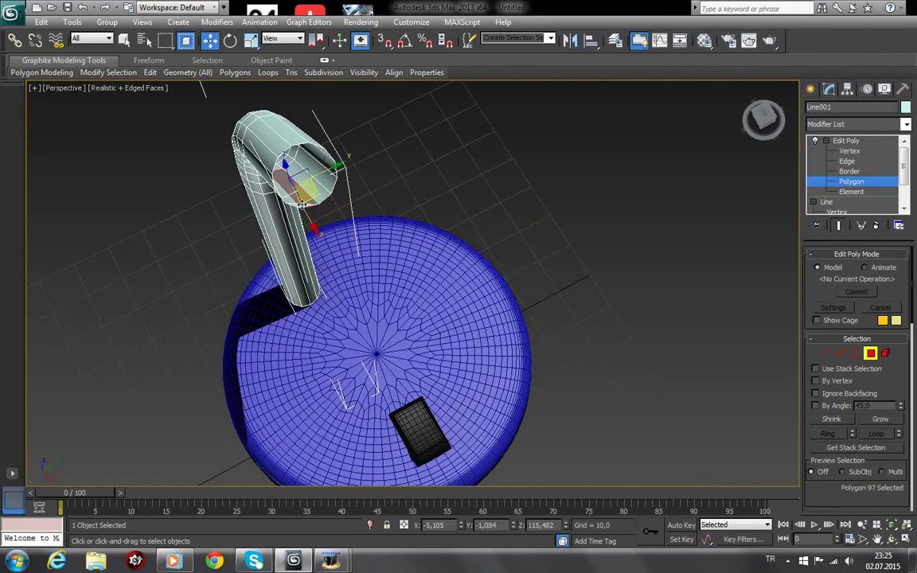
left_click(301, 205)
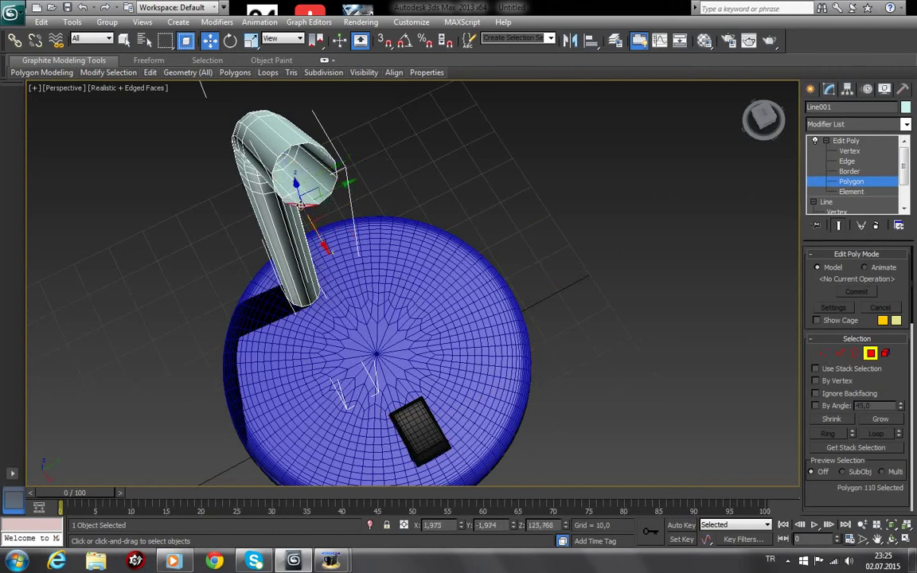
left_click(390, 202)
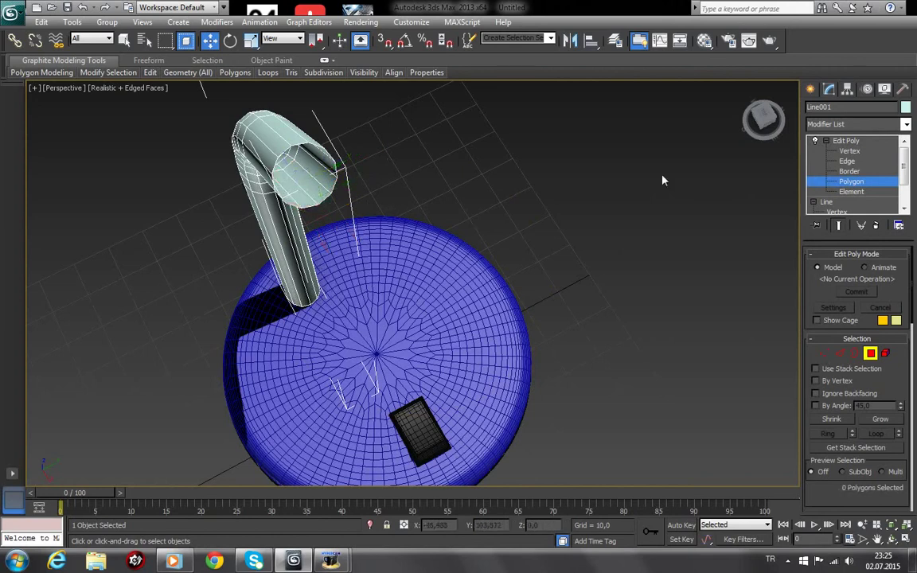
Select the open border at the tube's top and Cap it with a single face
left_click(851, 171)
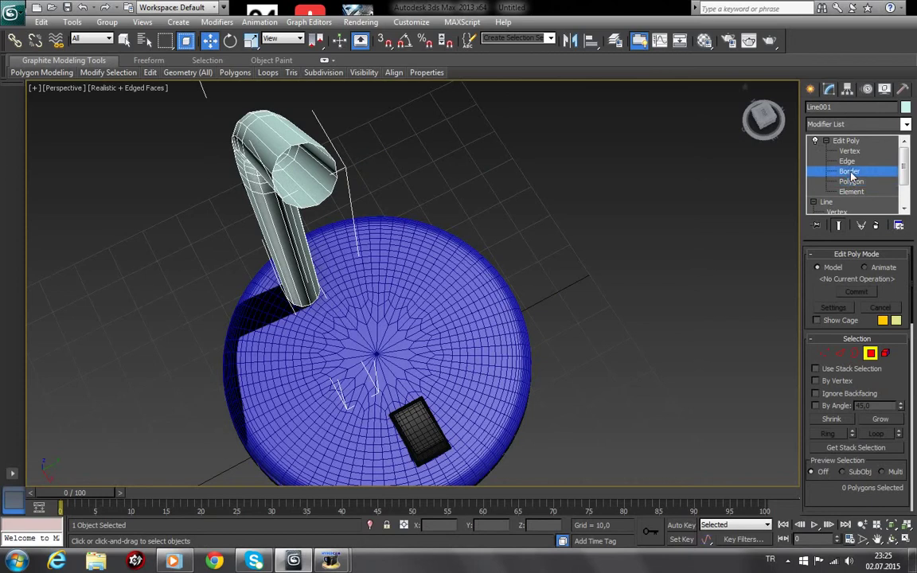
left_click(331, 160)
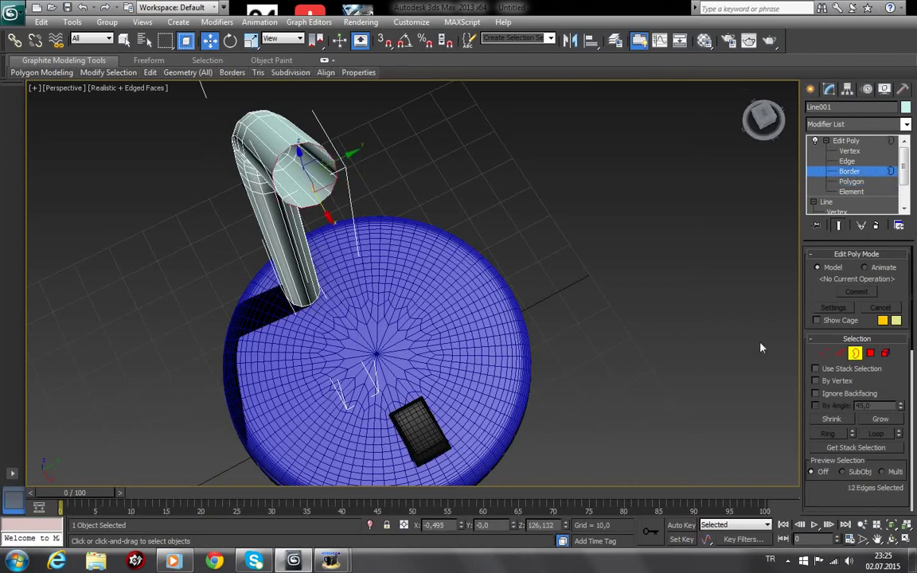
left_click_drag(833, 492, 832, 325)
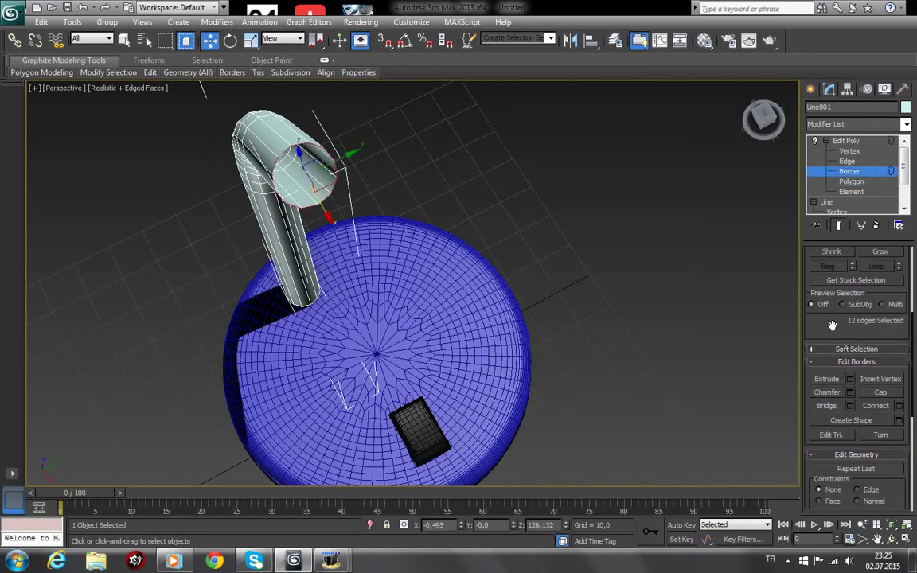
left_click(881, 393)
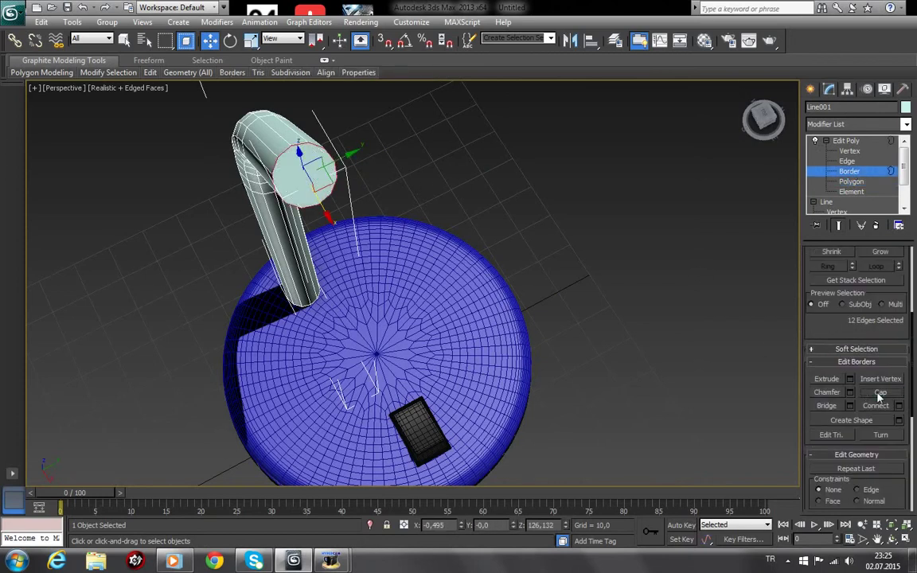
left_click(892, 539)
mouse_move(453, 359)
left_mouse_down()
mouse_move(489, 327)
mouse_move(532, 322)
mouse_move(434, 323)
mouse_move(477, 293)
mouse_move(551, 291)
mouse_move(510, 321)
left_mouse_up()
scroll(532, 322, "down", 5)
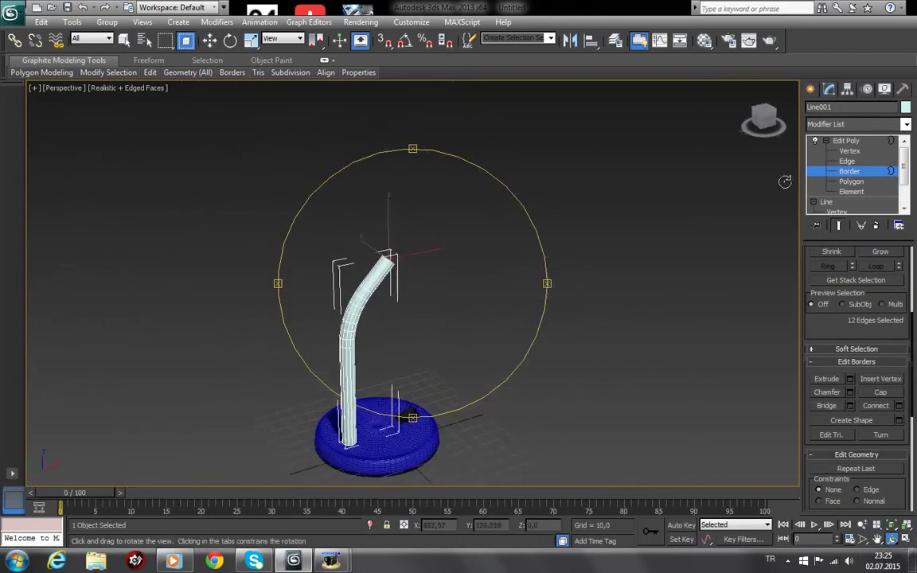
right_click(509, 321)
left_click(682, 250)
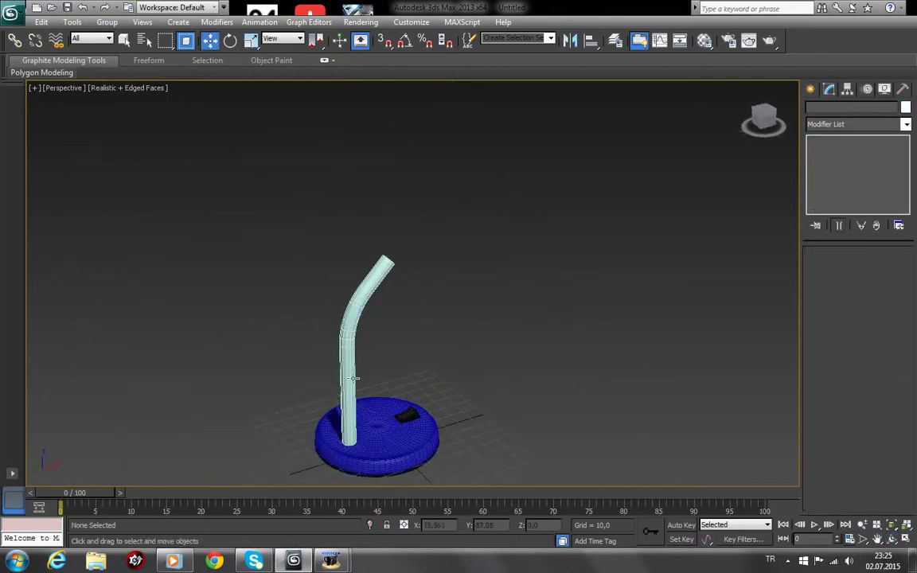
Align the bent tube's centre to the blue base
left_click(372, 296)
left_click(591, 42)
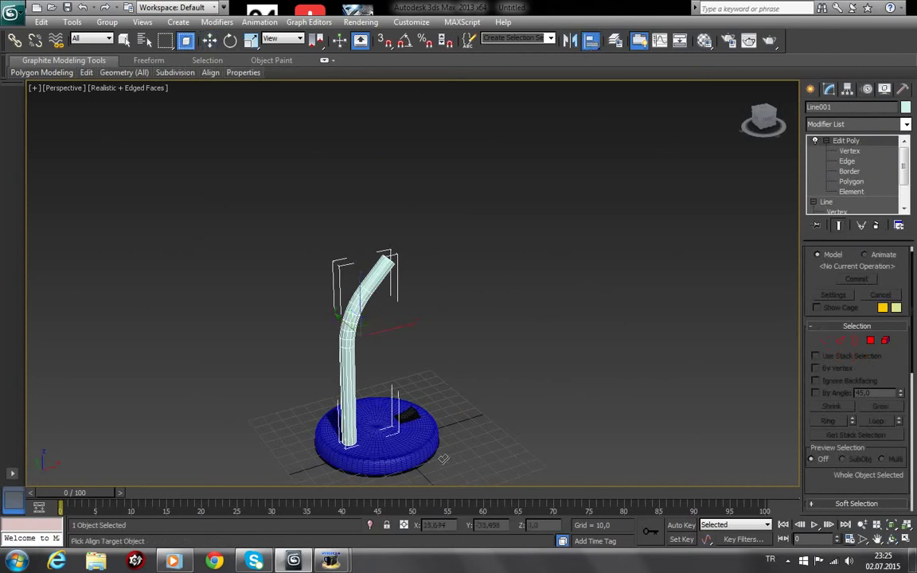
left_click(378, 444)
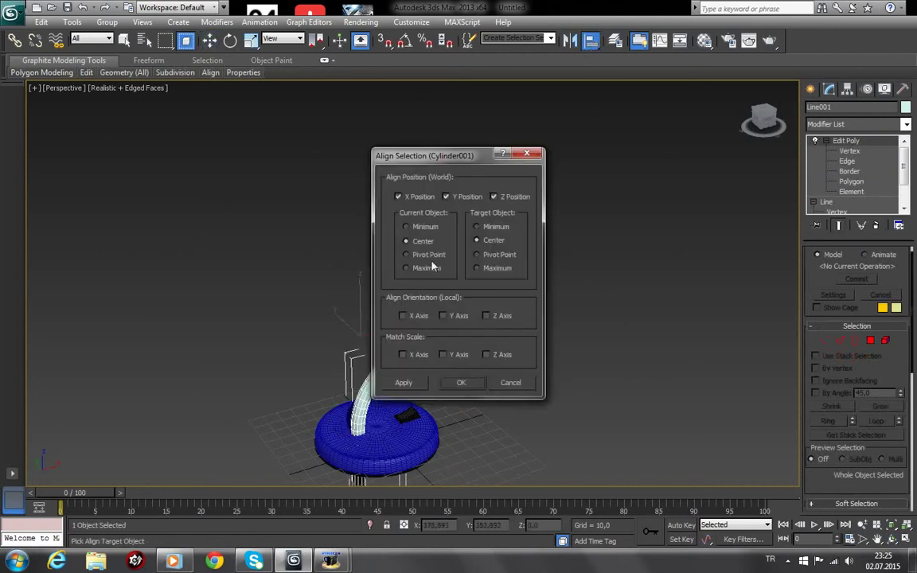
left_click(462, 383)
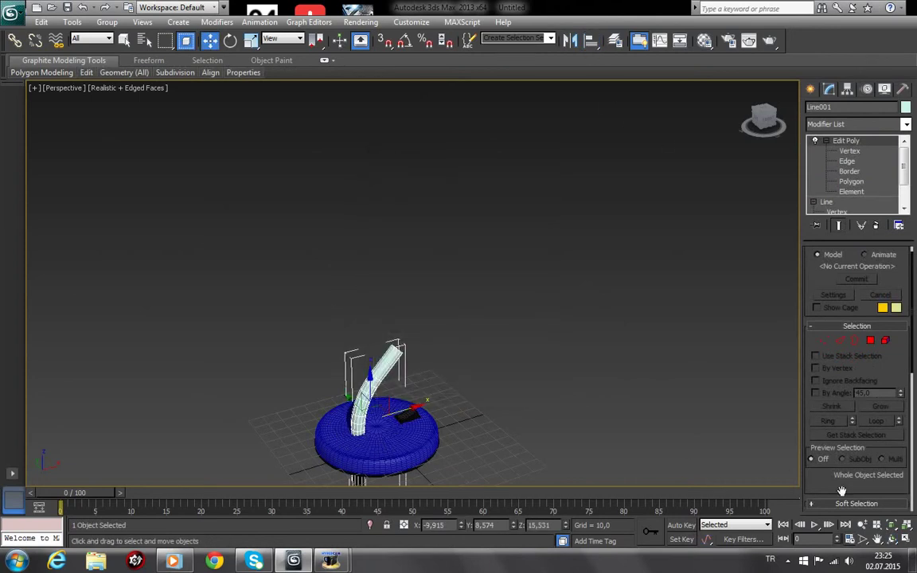
left_click(877, 539)
left_click_drag(645, 458, 656, 369)
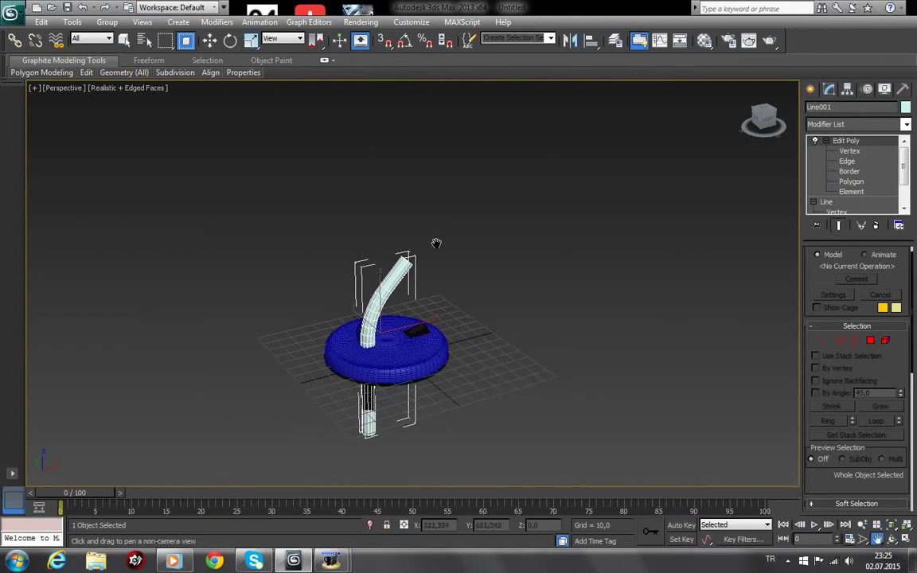
Move the tube up along Z and nudge it along X so it sits on the base
left_click(211, 42)
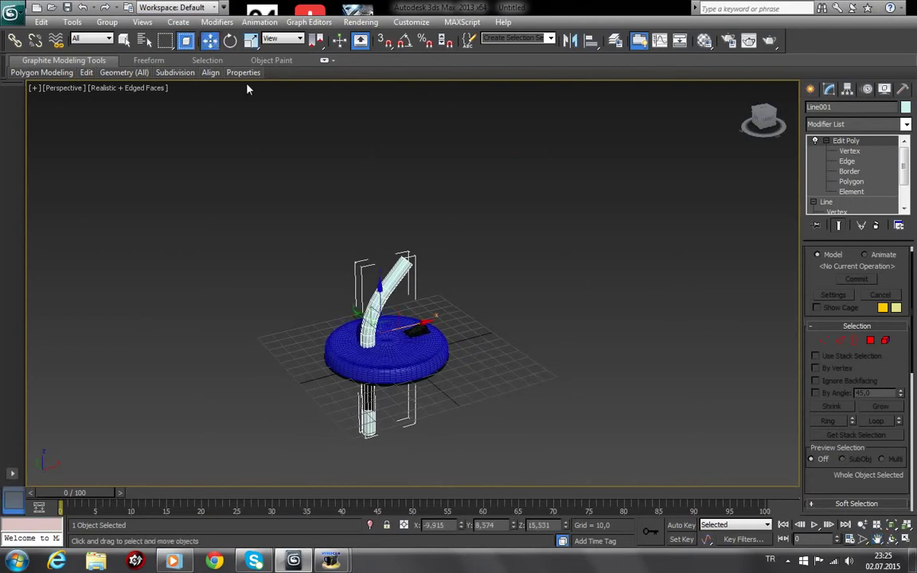
left_click(347, 138)
left_click(374, 312)
left_click_drag(379, 286, 380, 191)
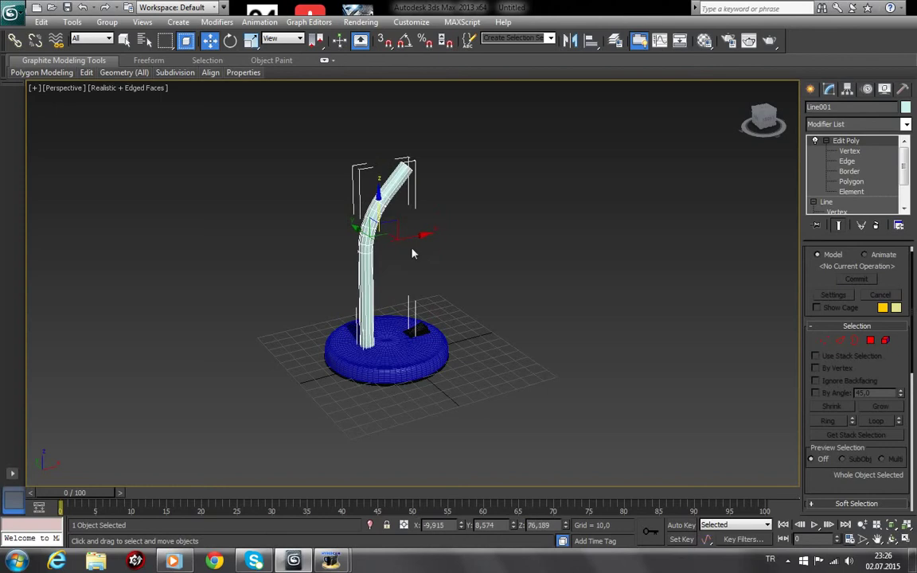
left_click_drag(419, 235, 401, 240)
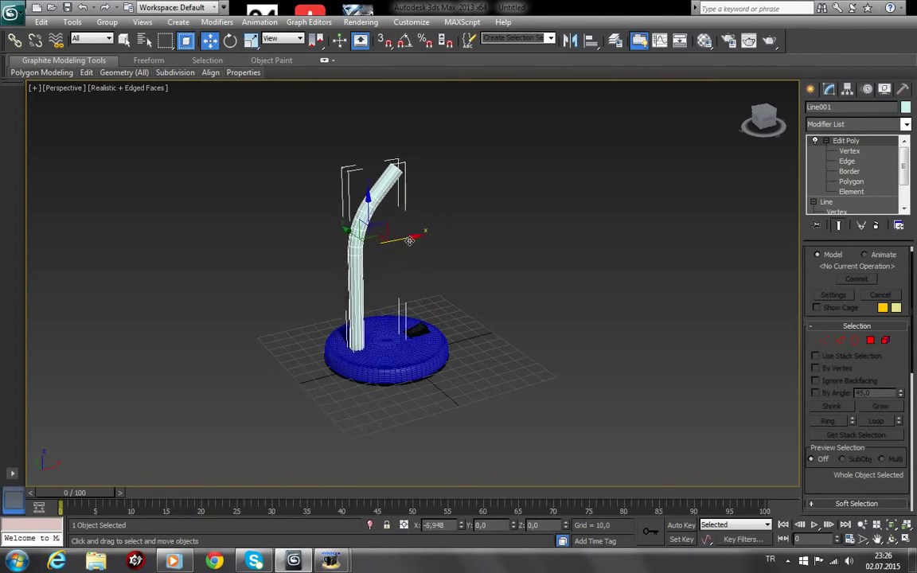
left_click_drag(401, 239, 409, 241)
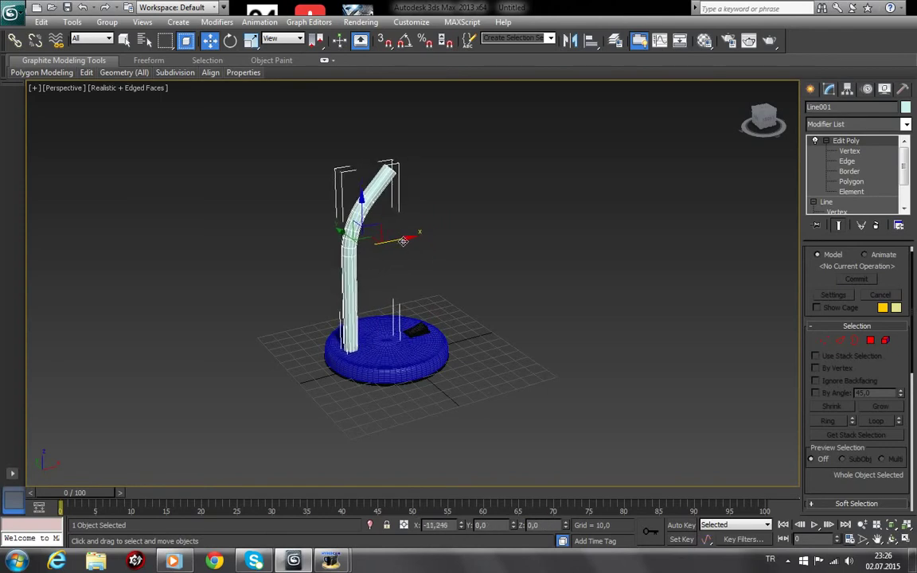
Orbit around the lamp to check placement, then square the view to top-down
left_click(892, 539)
left_click_drag(465, 327, 398, 348)
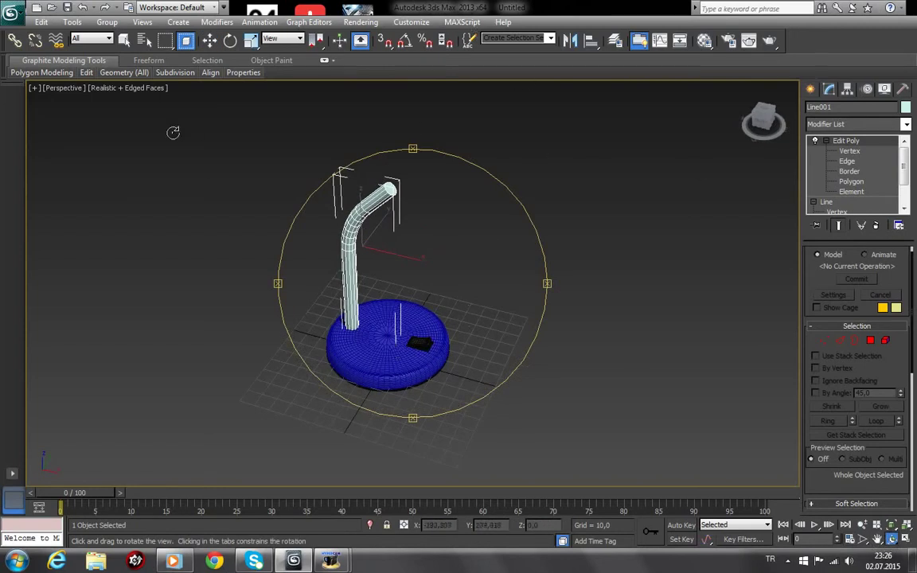
left_click(209, 41)
left_click(205, 154)
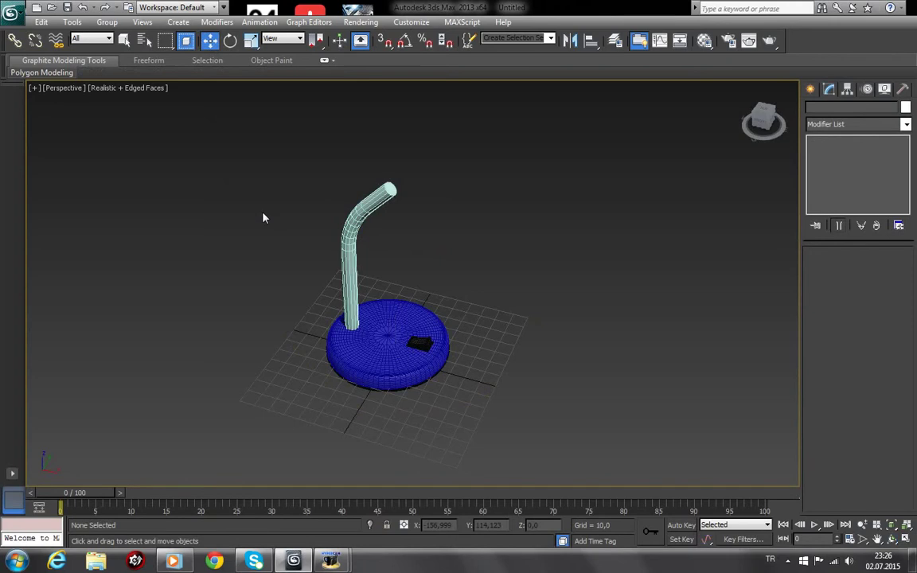
left_click(892, 539)
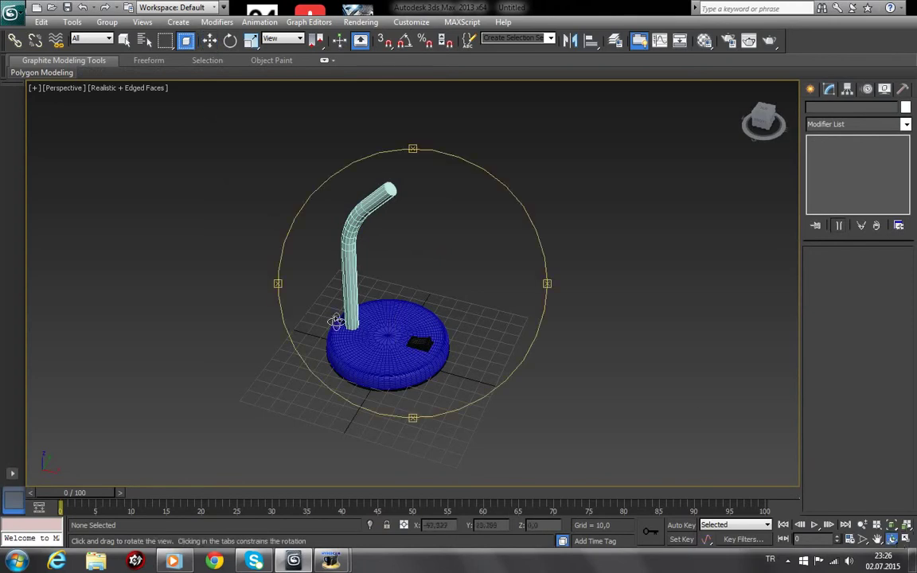
mouse_move(336, 320)
left_mouse_down()
mouse_move(250, 387)
mouse_move(395, 275)
left_mouse_up()
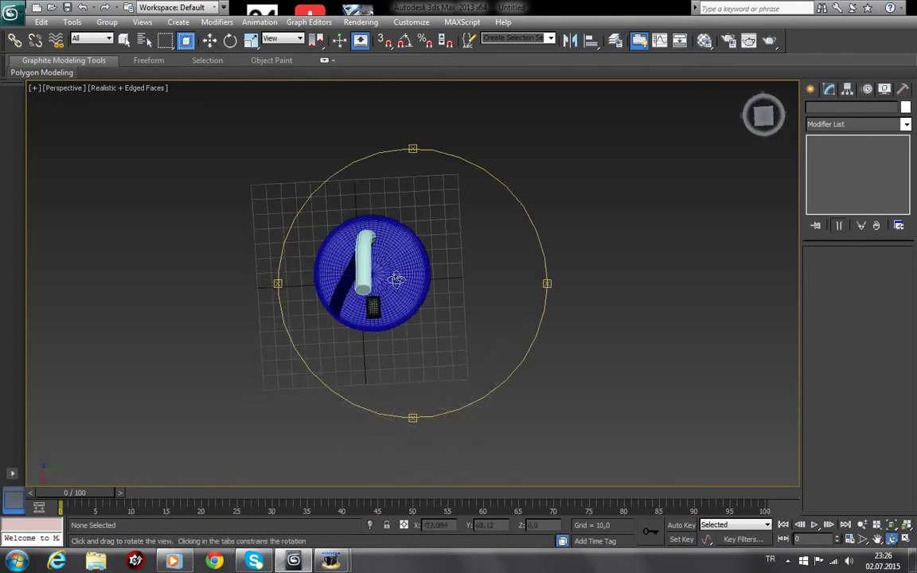
left_click(763, 116)
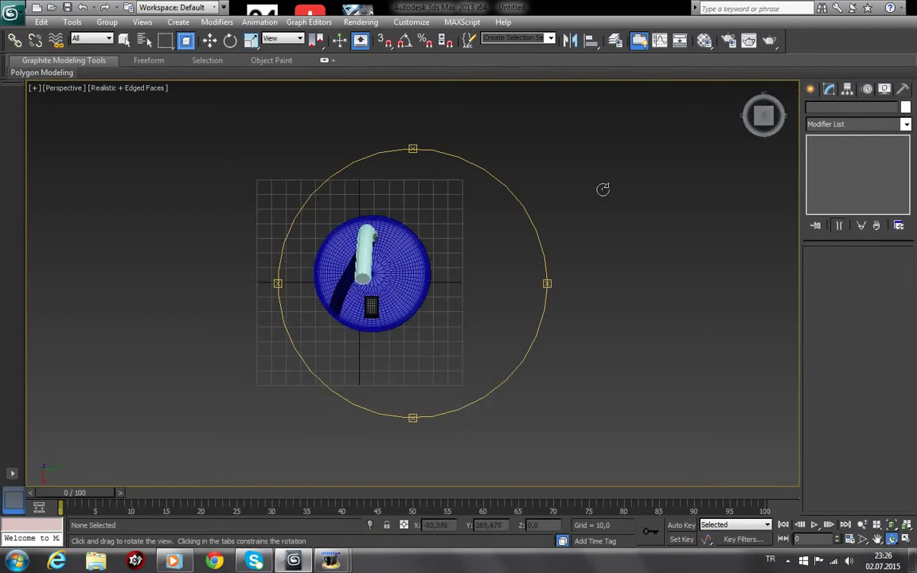
Orbit, pan and zoom to a close side view of the lower arm meeting the base
left_click_drag(627, 397, 478, 309)
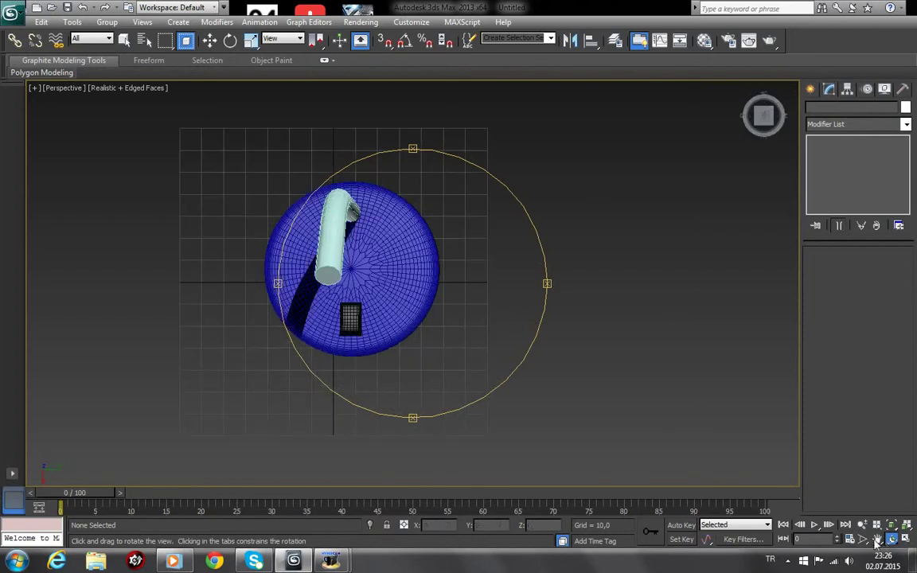
middle_click_drag(574, 367, 600, 332)
mouse_move(600, 331)
left_mouse_down()
mouse_move(669, 333)
mouse_move(637, 342)
left_mouse_up()
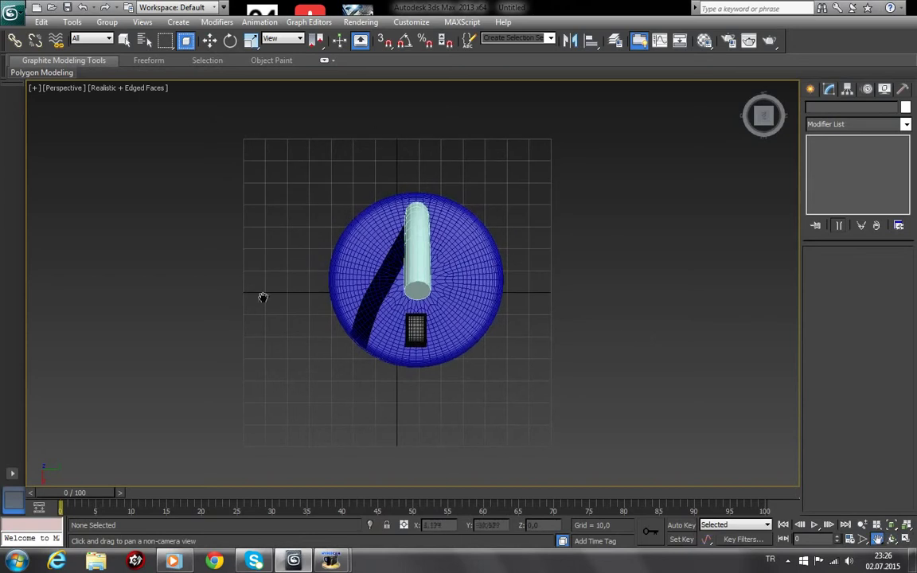
left_click(893, 542)
left_click_drag(526, 358, 527, 209)
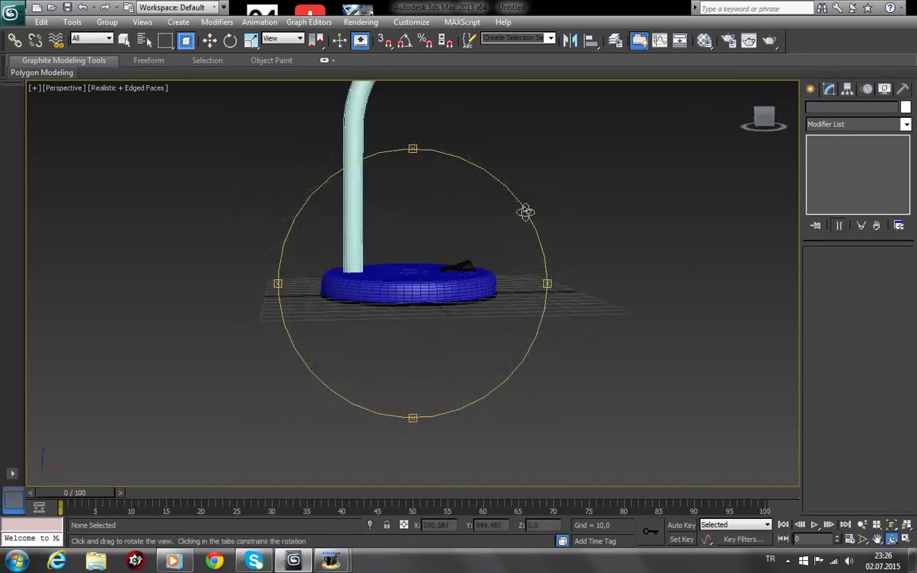
left_click(876, 539)
mouse_move(797, 487)
middle_mouse_down("alt")
mouse_move(631, 403)
mouse_move(522, 293)
middle_mouse_up("alt")
scroll(488, 230, "up", 4)
scroll(494, 239, "down", 2)
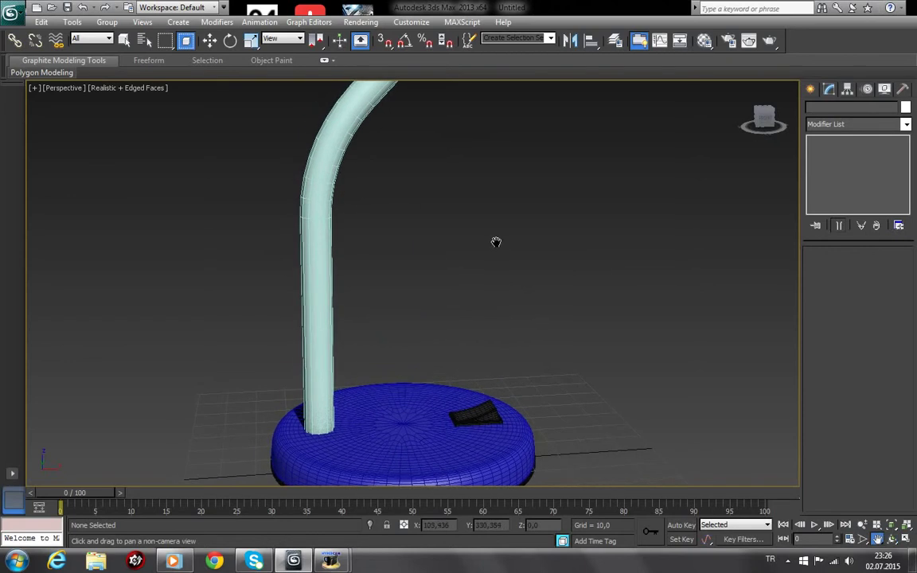
left_click(210, 39)
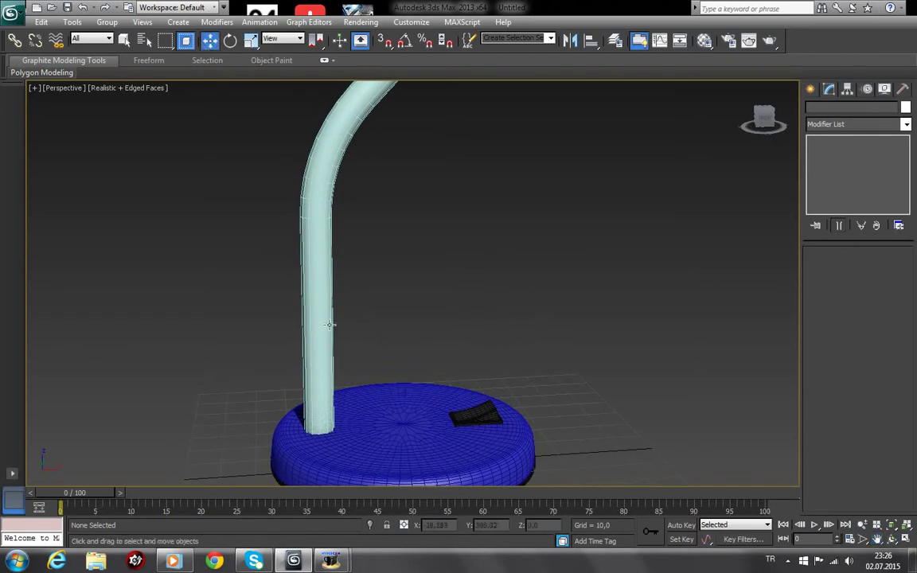
Select the arm's edge ring and Connect it, sliding the new loop down near the base
left_click(327, 368)
left_click(849, 163)
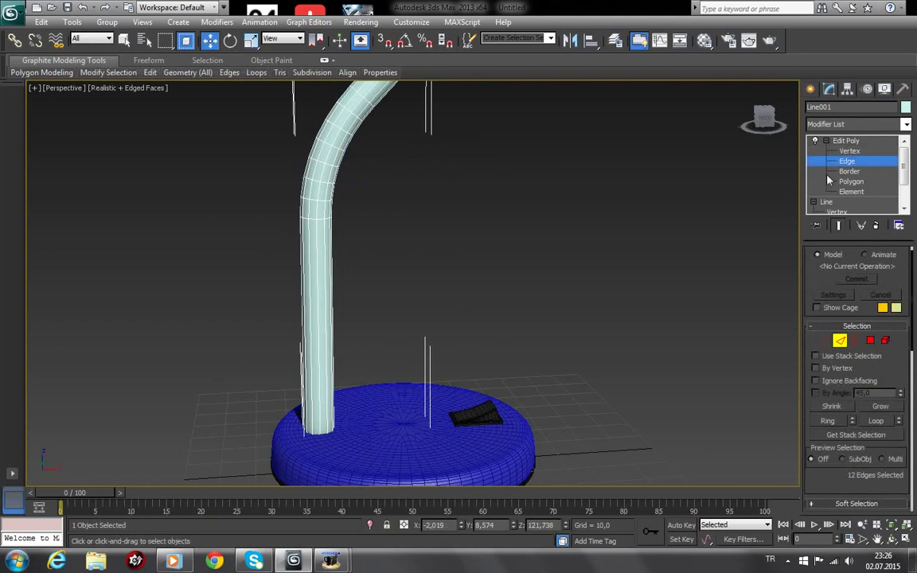
left_click(322, 382)
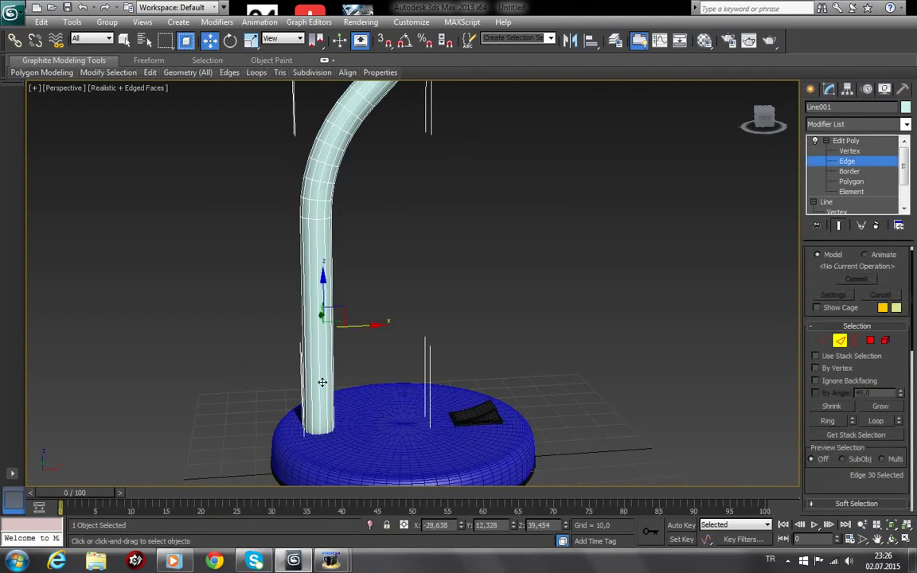
left_click(324, 370)
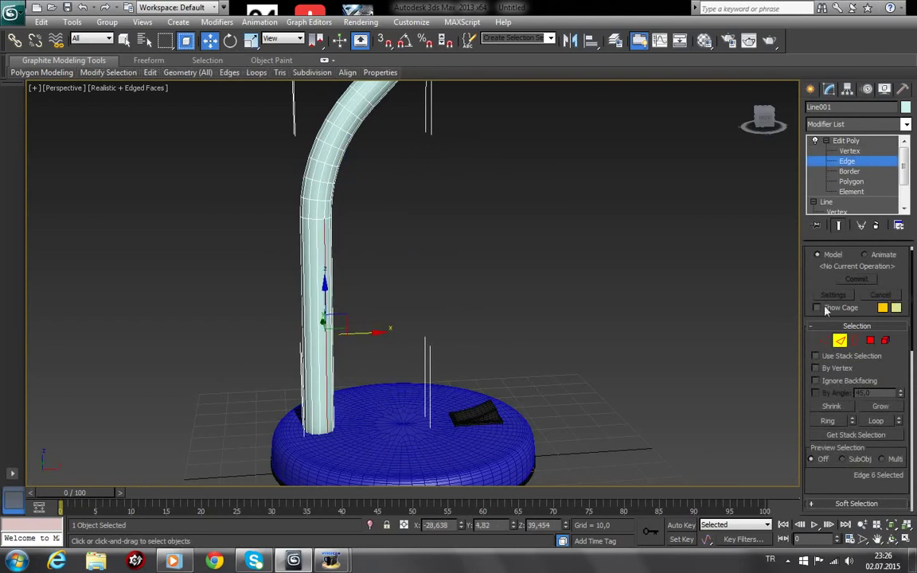
left_click(835, 426)
scroll(856, 383, "down", 5)
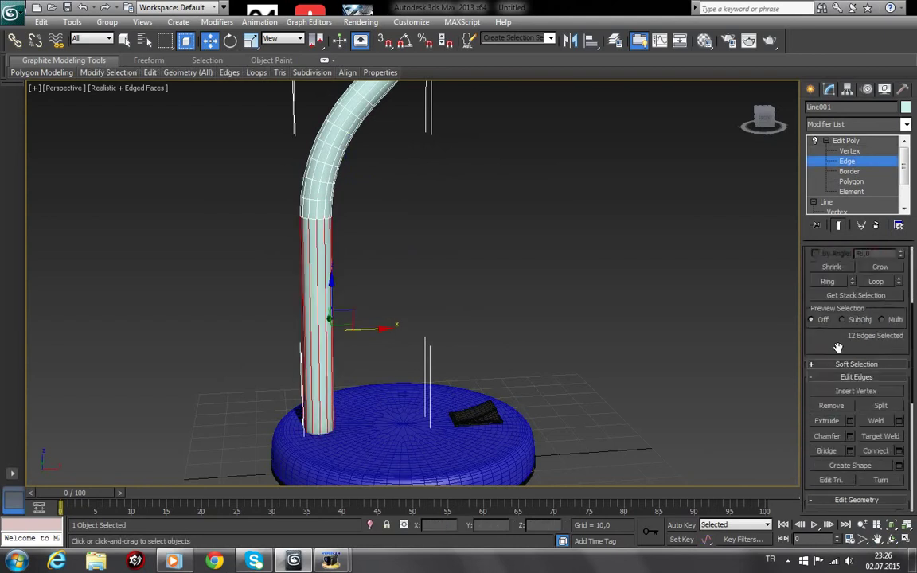
left_click(900, 441)
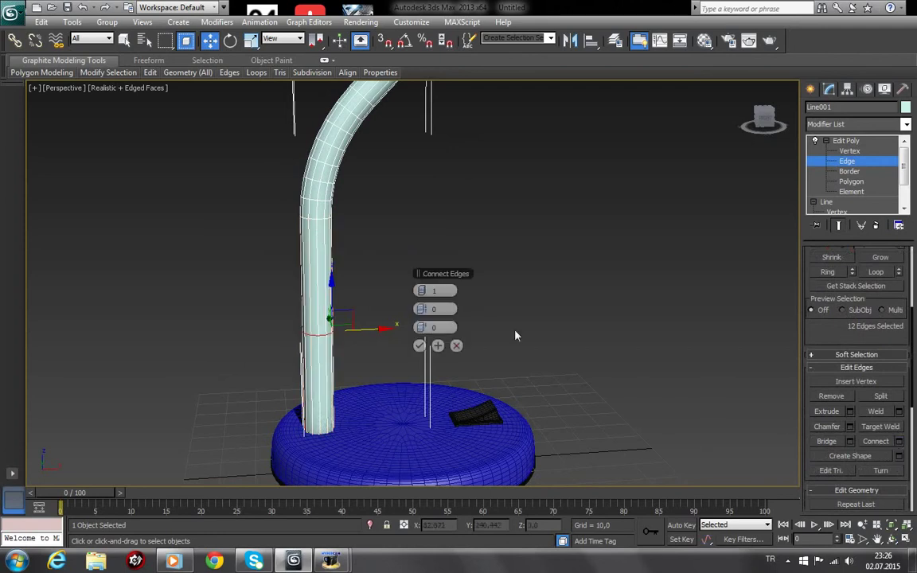
left_click_drag(426, 328, 289, 326)
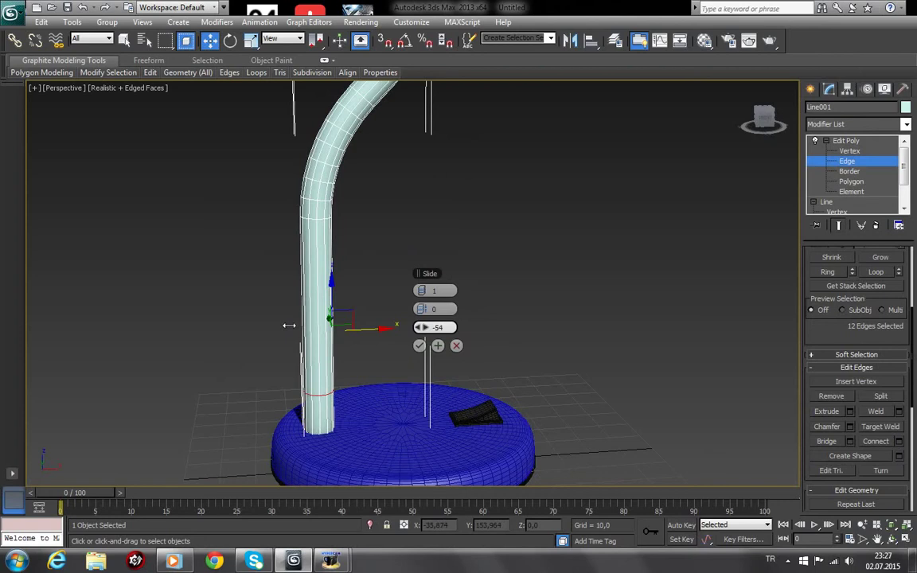
mouse_move(289, 325)
left_mouse_down()
mouse_move(268, 324)
mouse_move(275, 317)
left_mouse_up()
left_click_drag(276, 317, 257, 322)
left_click(420, 345)
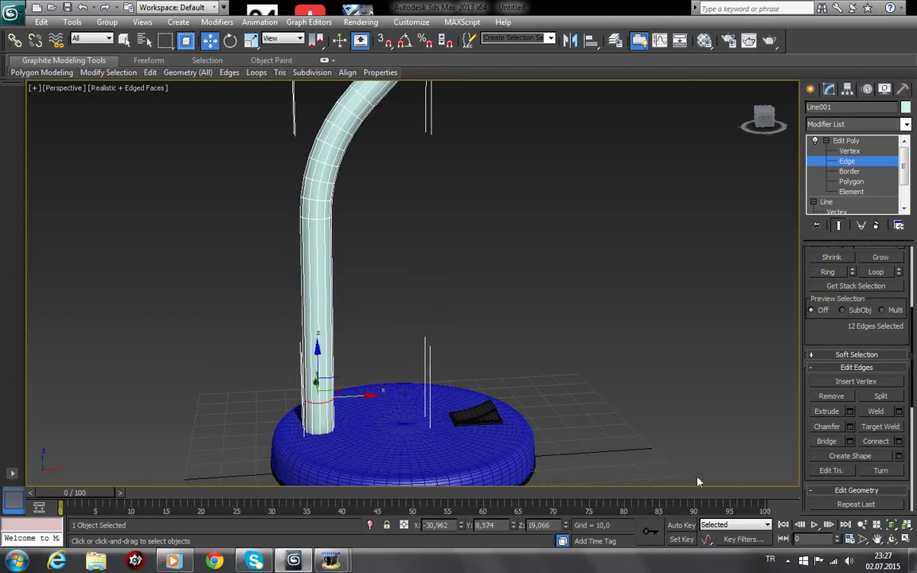
Add a second connected edge loop positioned near the arm's top end
left_click(877, 540)
mouse_move(523, 198)
left_mouse_down()
mouse_move(443, 336)
mouse_move(465, 327)
left_mouse_up()
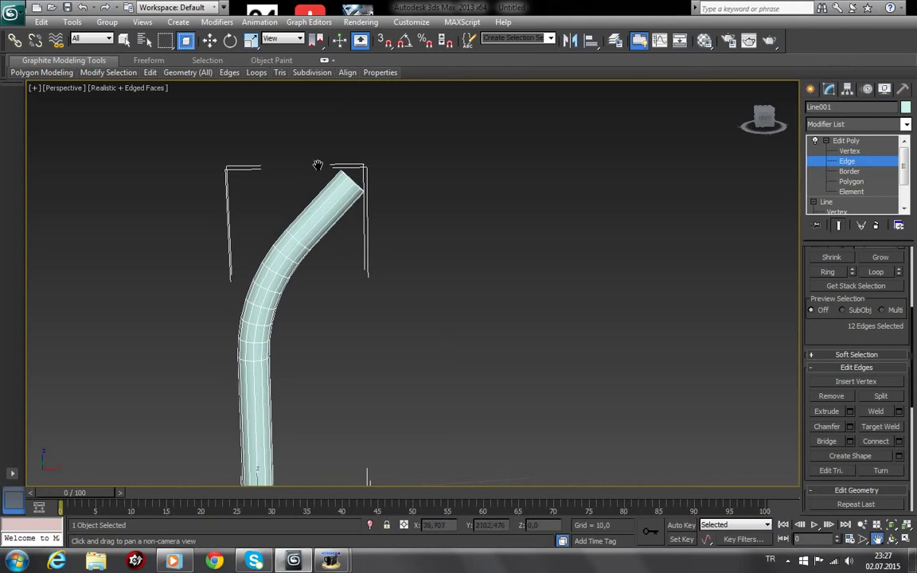
left_click(209, 41)
left_click(349, 200)
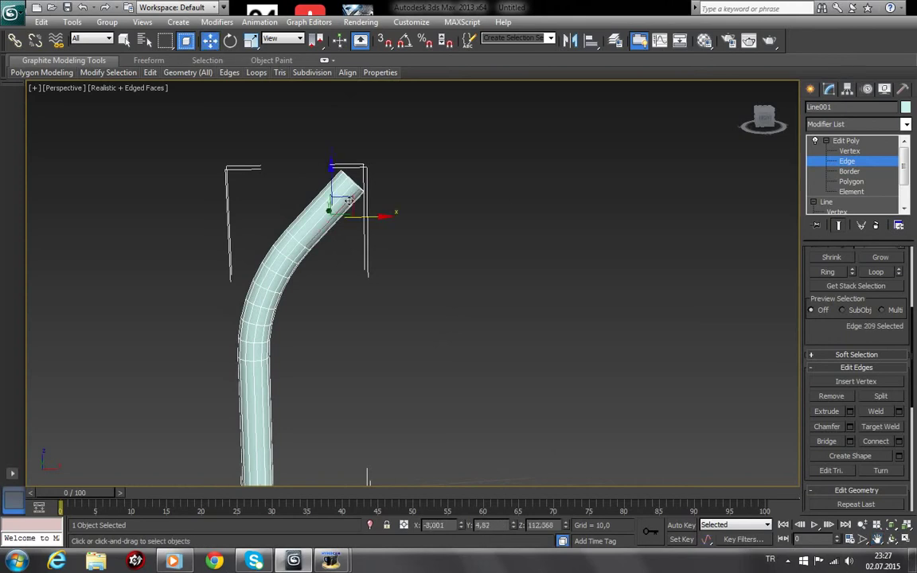
left_click(829, 272)
scroll(828, 334, "down", 2)
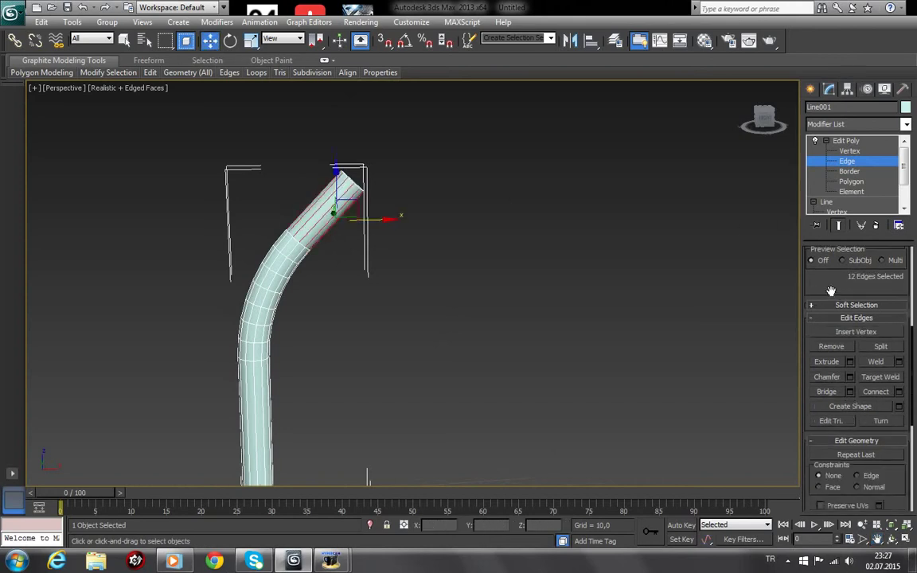
left_click(899, 391)
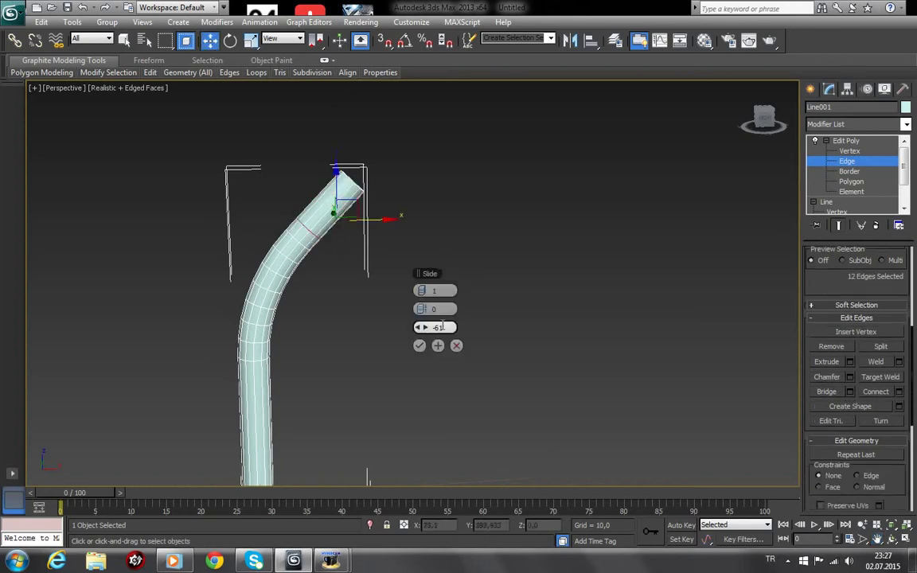
left_click_drag(421, 327, 643, 336)
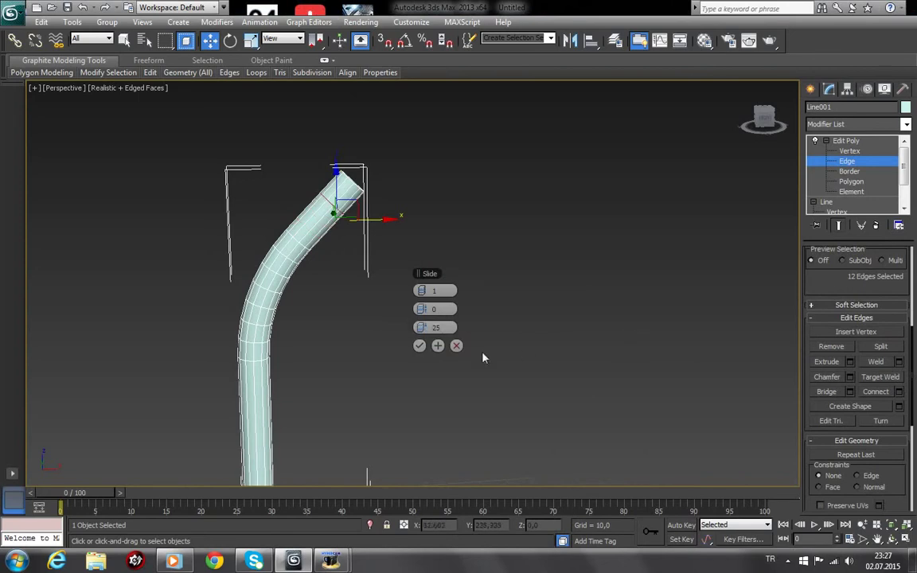
left_click(420, 345)
scroll(399, 299, "down", 3)
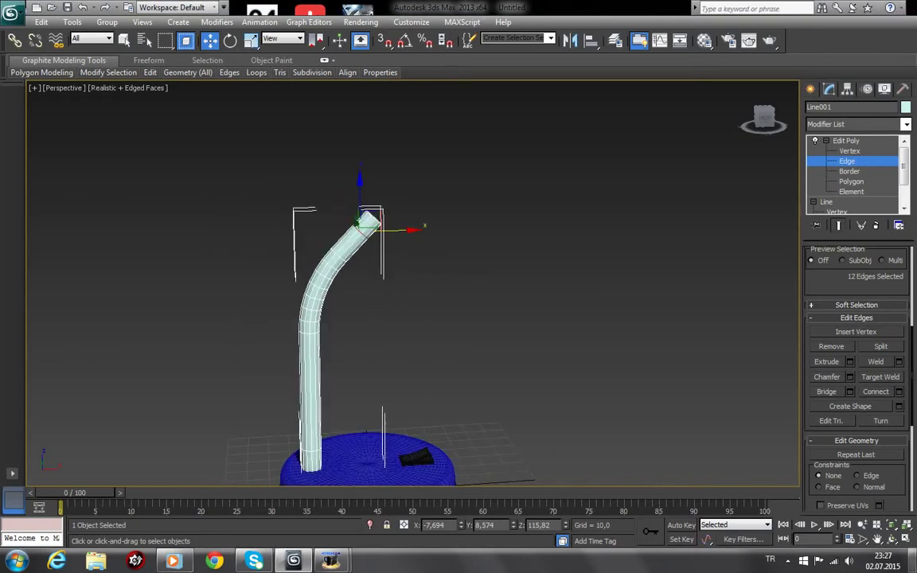
middle_click_drag(452, 394, 481, 319)
scroll(375, 352, "up", 2)
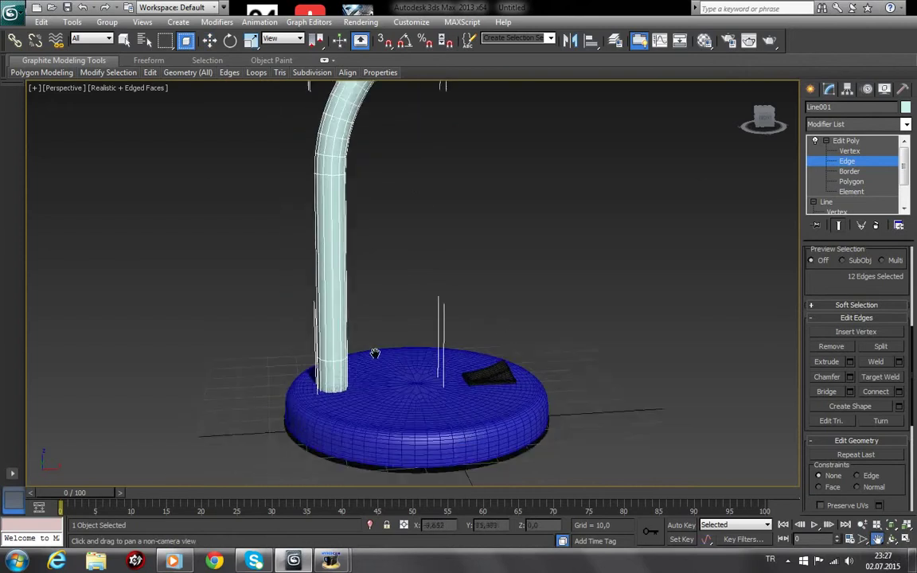
scroll(381, 340, "up", 4)
scroll(380, 340, "down", 4)
scroll(387, 286, "down", 2)
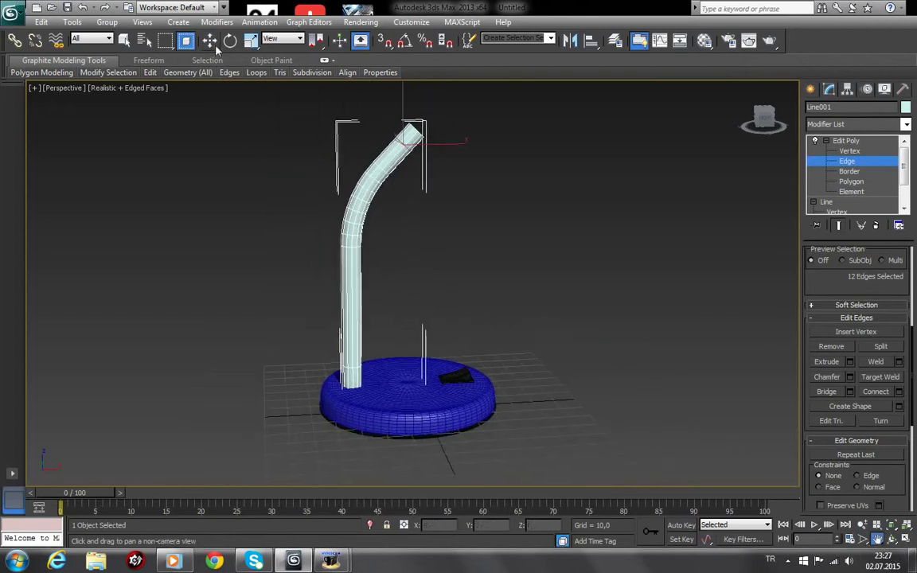
Isolate the bent tube and frame its lower end
right_click(390, 158)
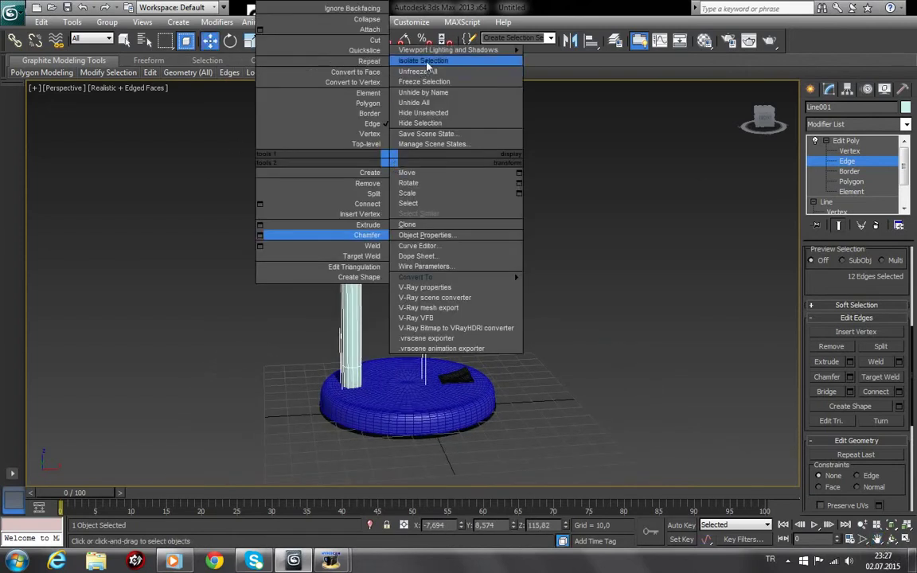
left_click(416, 60)
left_click(877, 540)
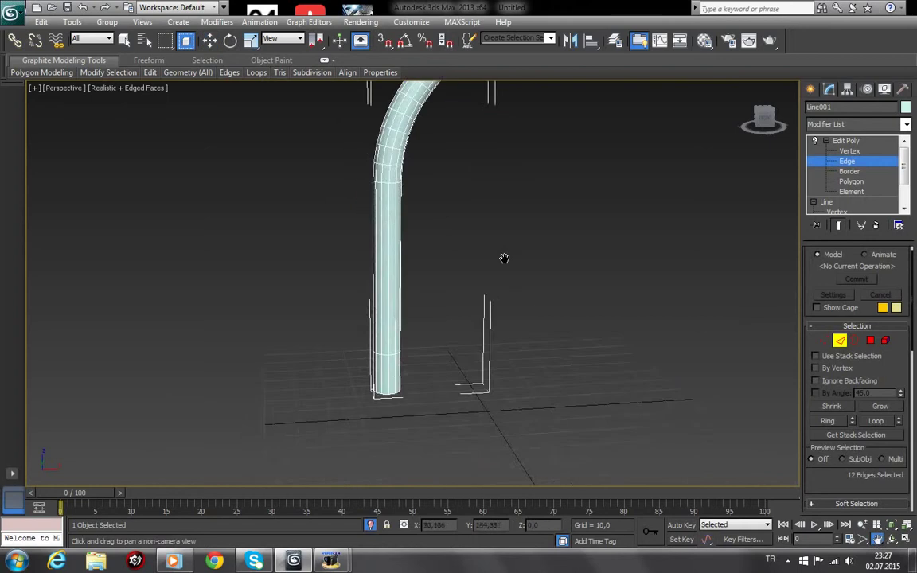
left_click_drag(504, 261, 445, 317)
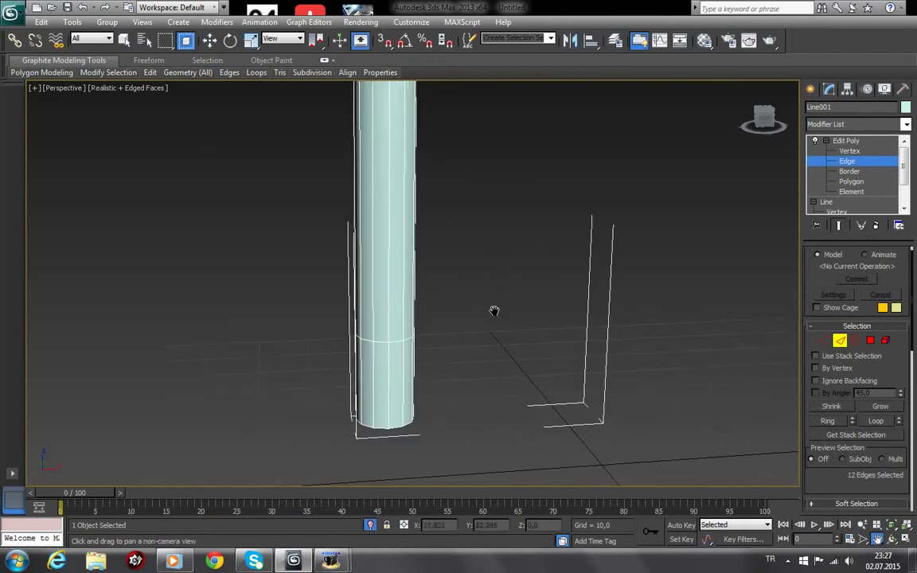
Extrude the bottom ring of 12 polygons outward by 0,957 into a collar
left_click(851, 180)
left_click(397, 380)
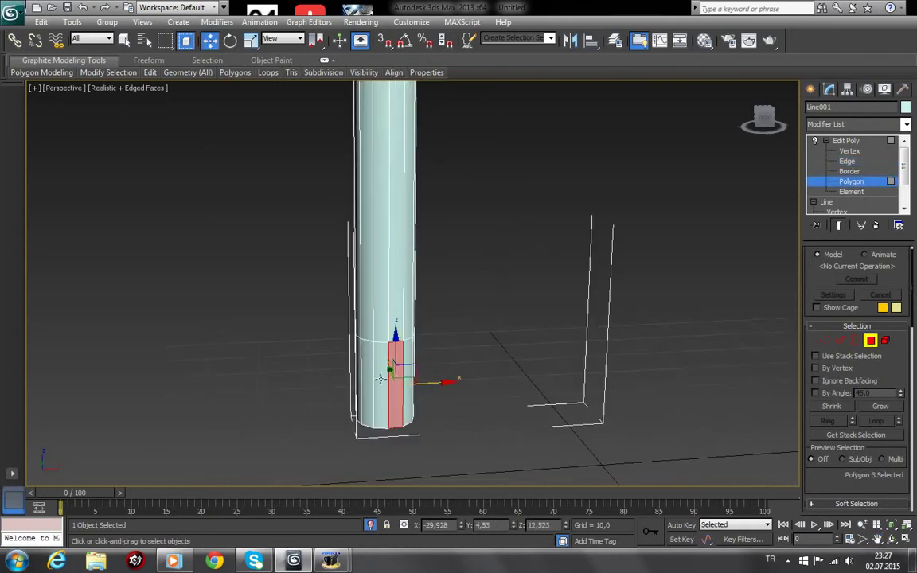
left_click(375, 379, "shift")
right_click(380, 376)
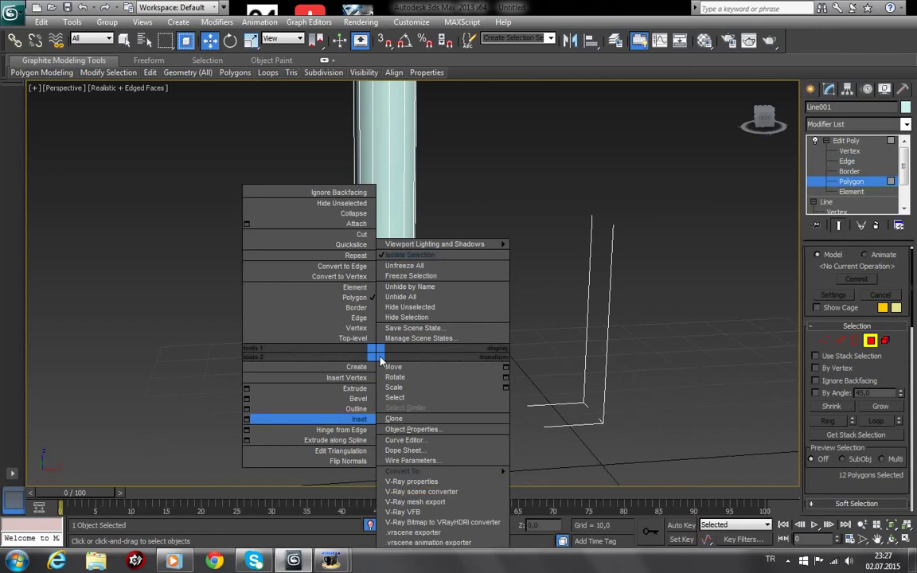
left_click(255, 389)
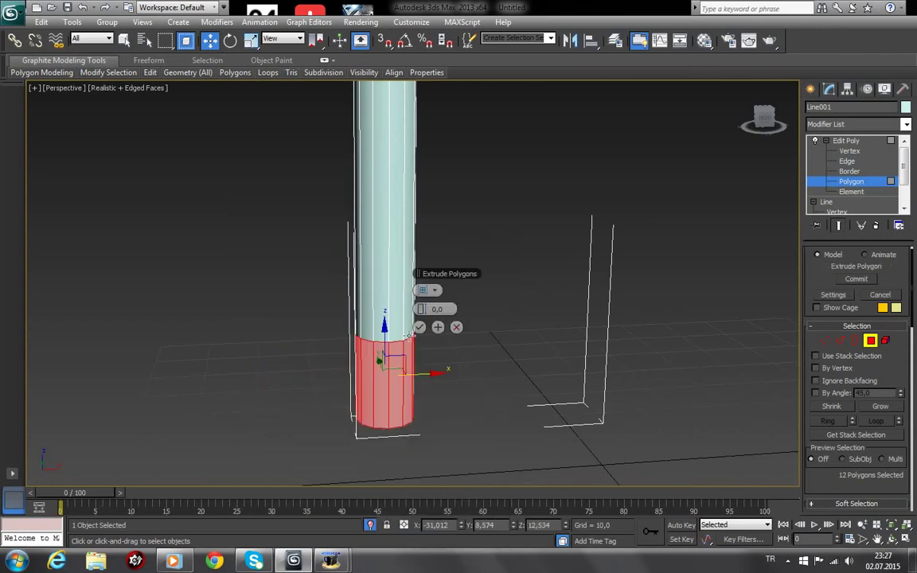
left_click_drag(423, 310, 425, 309)
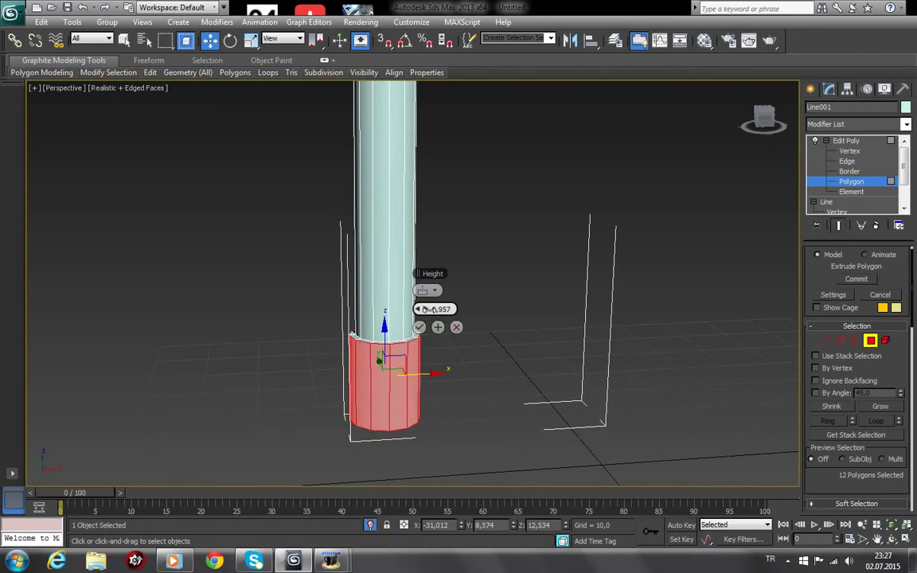
left_click(420, 327)
left_click(474, 330)
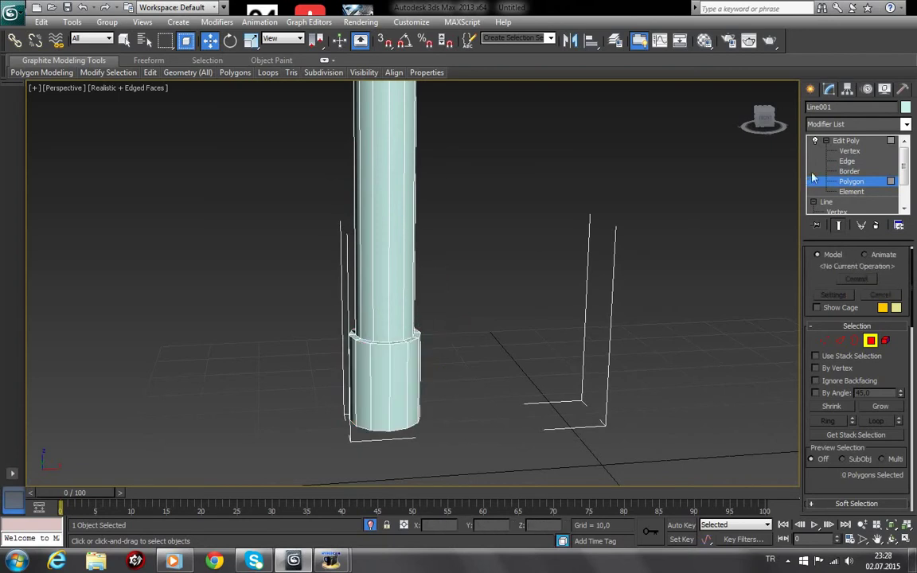
left_click(847, 161)
Select the collar's top edge loop and move it down into a bevel
double_click(368, 345)
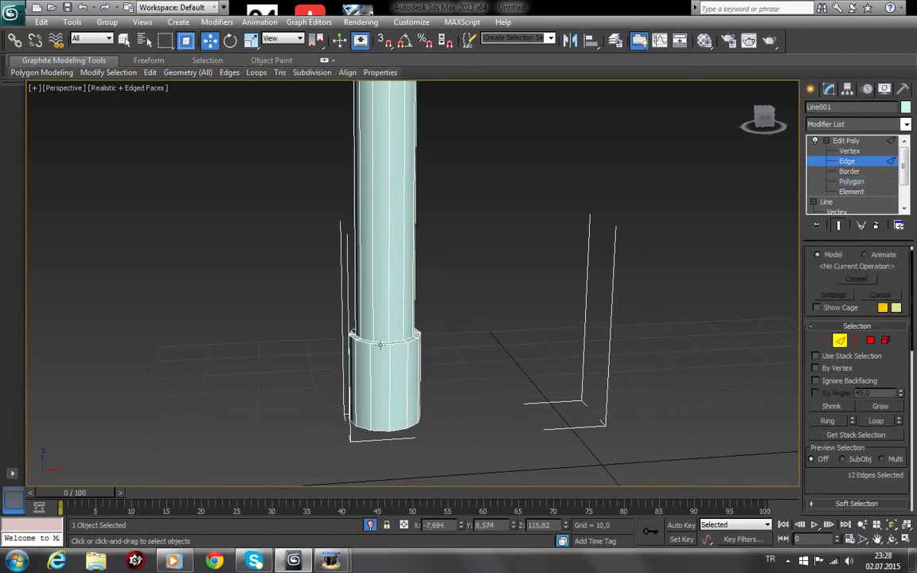
left_click(397, 342)
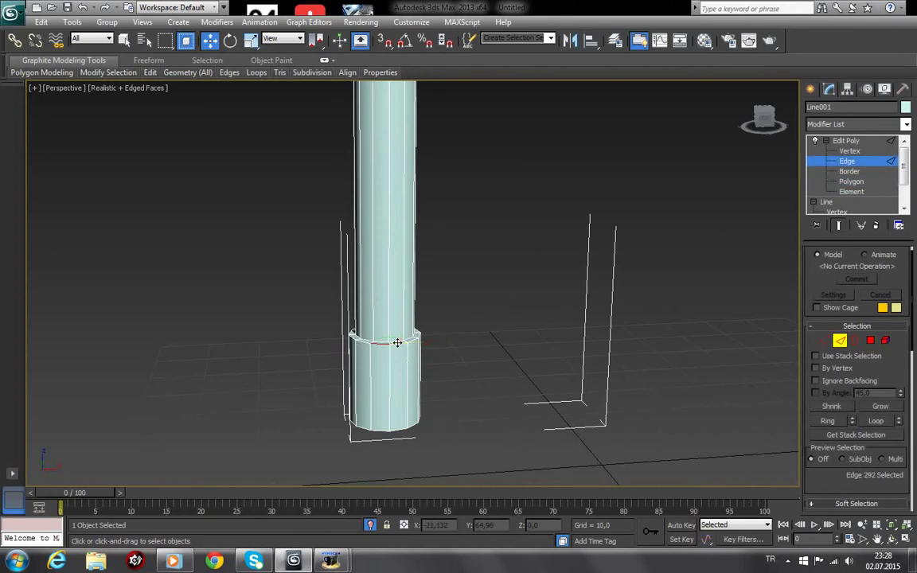
double_click(361, 341)
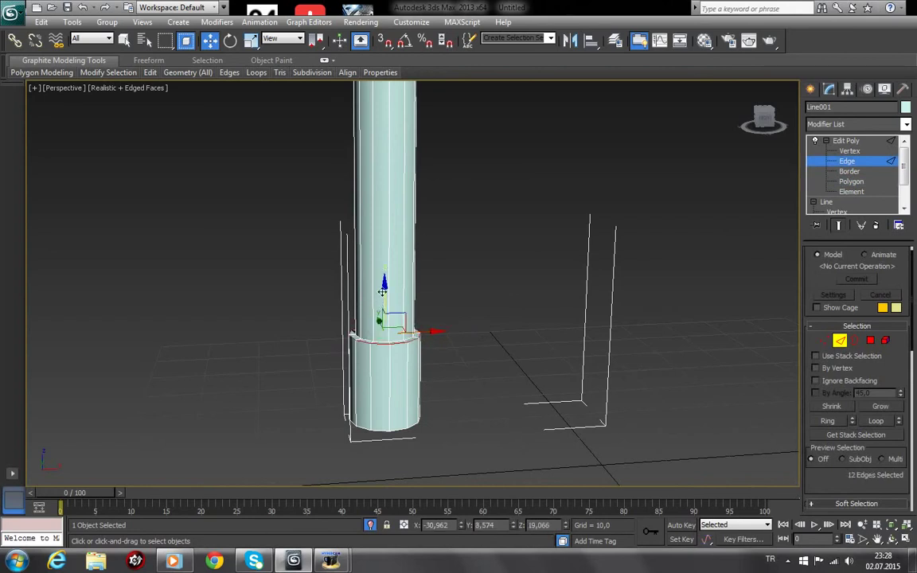
left_click_drag(384, 284, 390, 296)
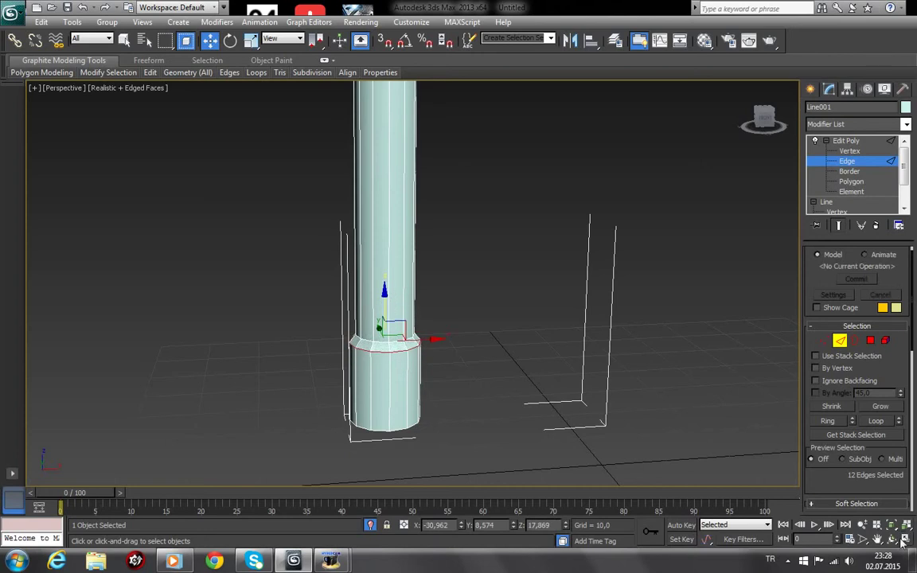
key("ctrl+r")
left_click_drag(491, 364, 493, 289)
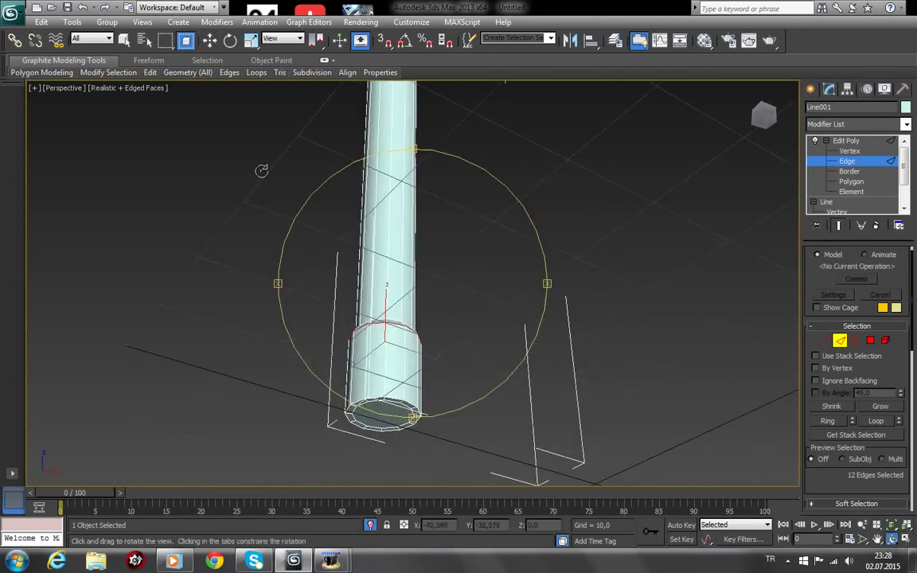
left_click(209, 43)
Grow the selection around the bottom cap polygons and raise them slightly
left_click(381, 419)
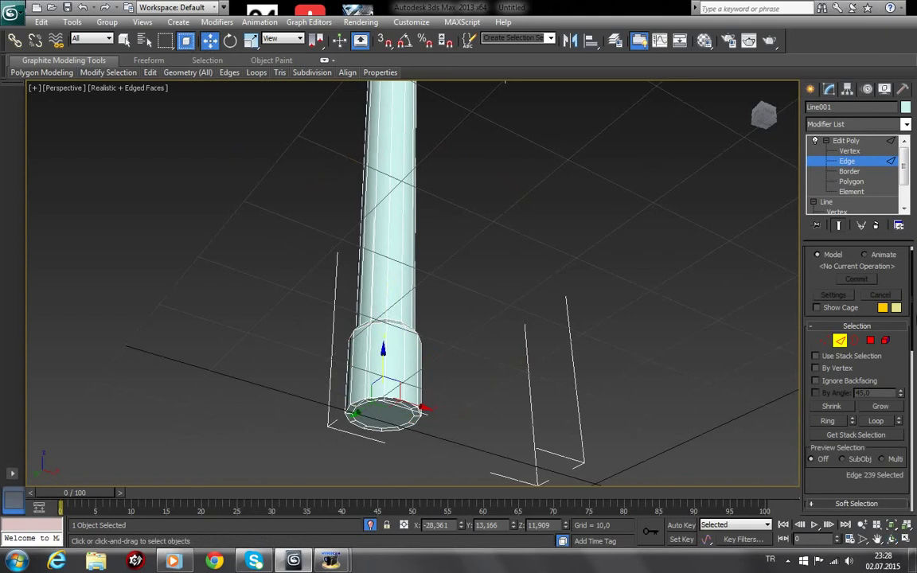
left_click(871, 340)
left_click(376, 418)
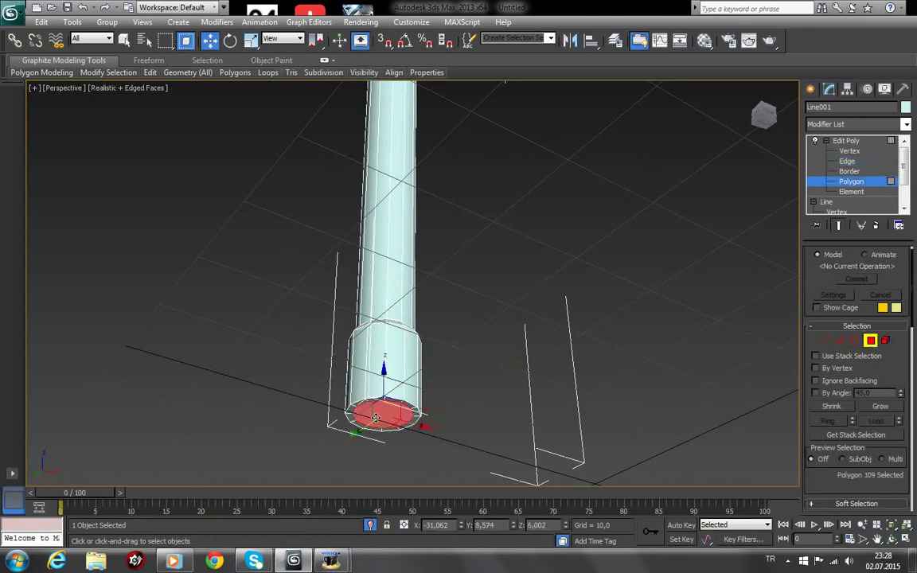
left_click(872, 407)
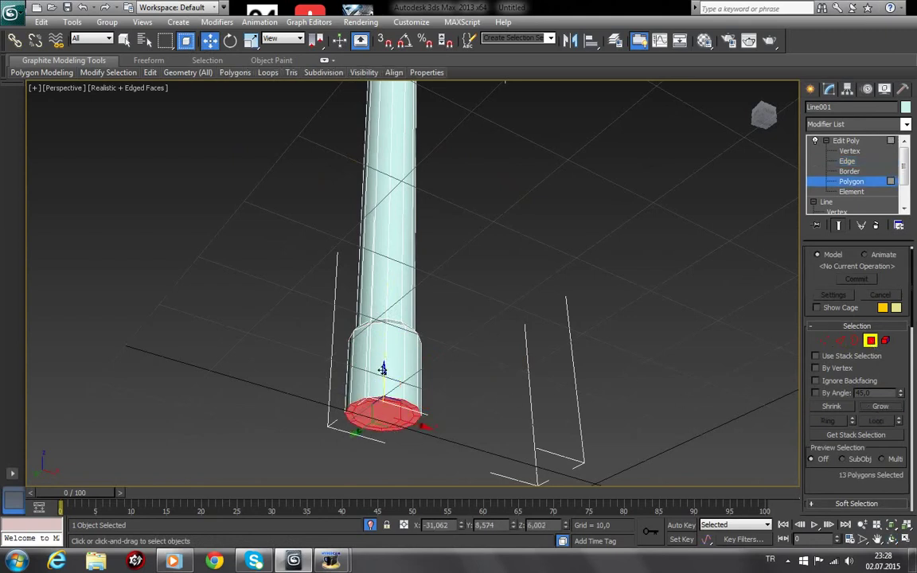
mouse_move(383, 369)
left_mouse_down()
mouse_move(389, 323)
mouse_move(398, 359)
left_mouse_up()
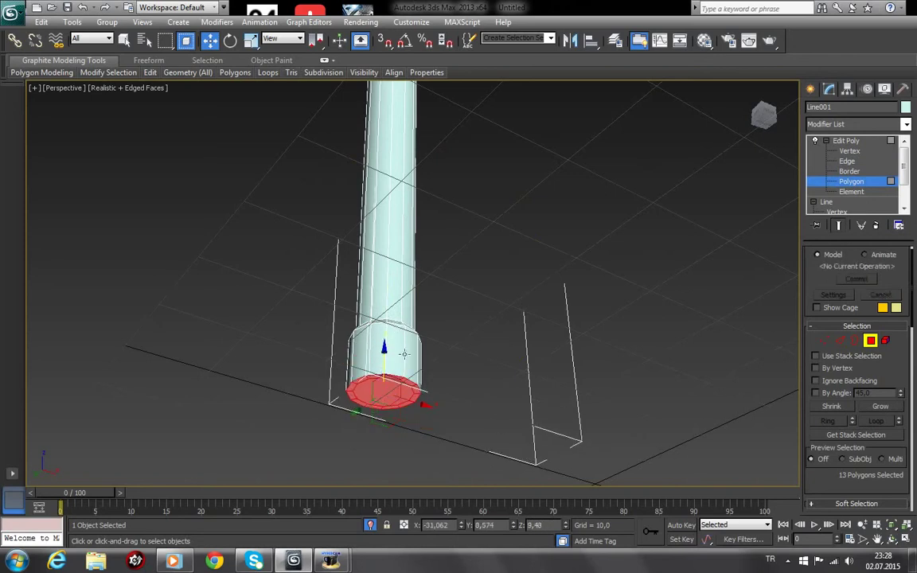
mouse_move(399, 353)
middle_mouse_down("alt")
mouse_move(418, 384)
mouse_move(461, 308)
middle_mouse_up("alt")
mouse_move(463, 272)
middle_mouse_down("alt")
mouse_move(441, 305)
mouse_move(463, 320)
middle_mouse_up("alt")
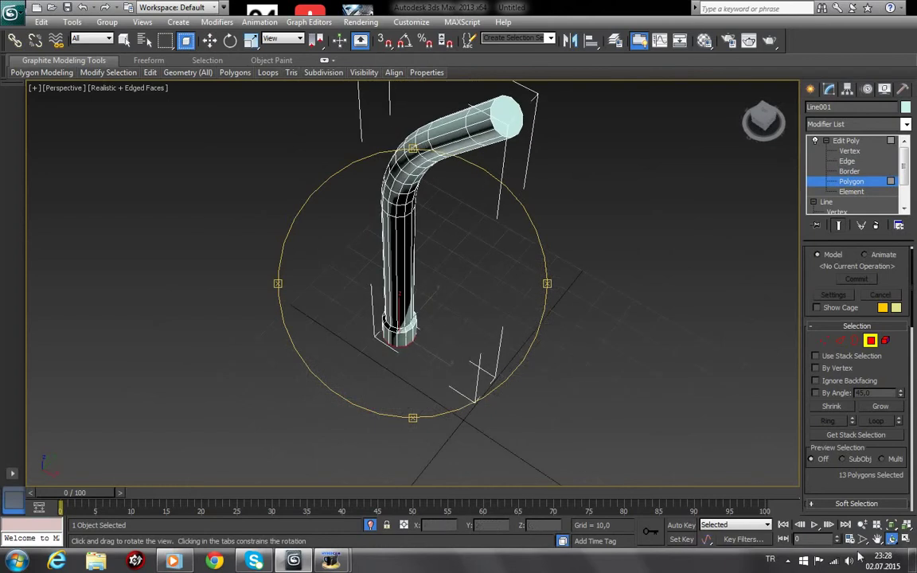
middle_click_drag(790, 490, 282, 122, "alt")
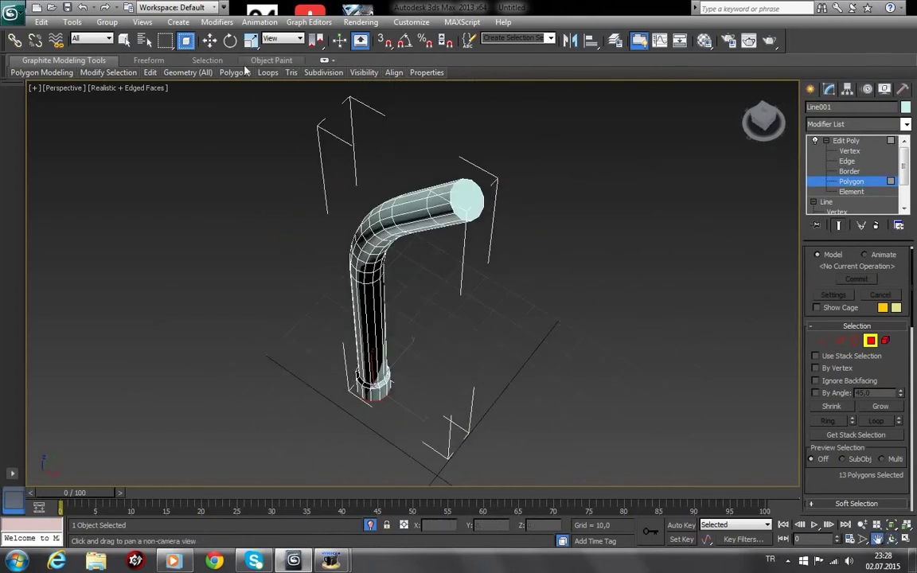
left_click(209, 40)
Extrude the 12-polygon ring at the tube's bent end outward by 0,967
left_click(440, 198)
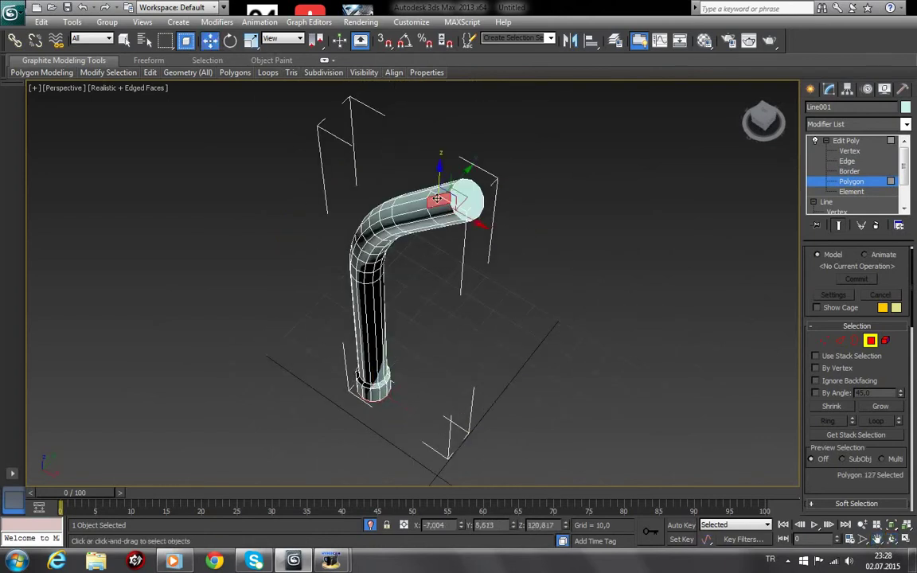
left_click(445, 201, "shift")
right_click(435, 207)
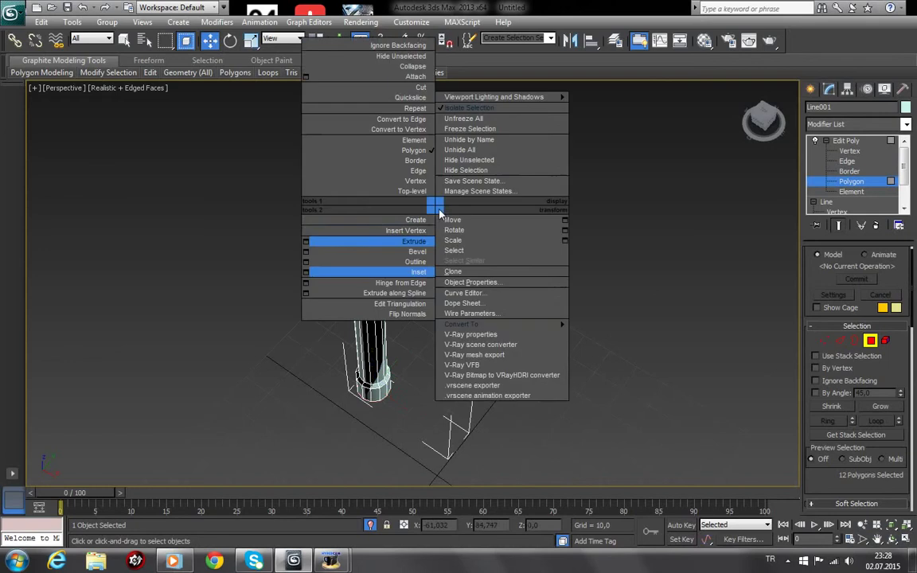
left_click(308, 243)
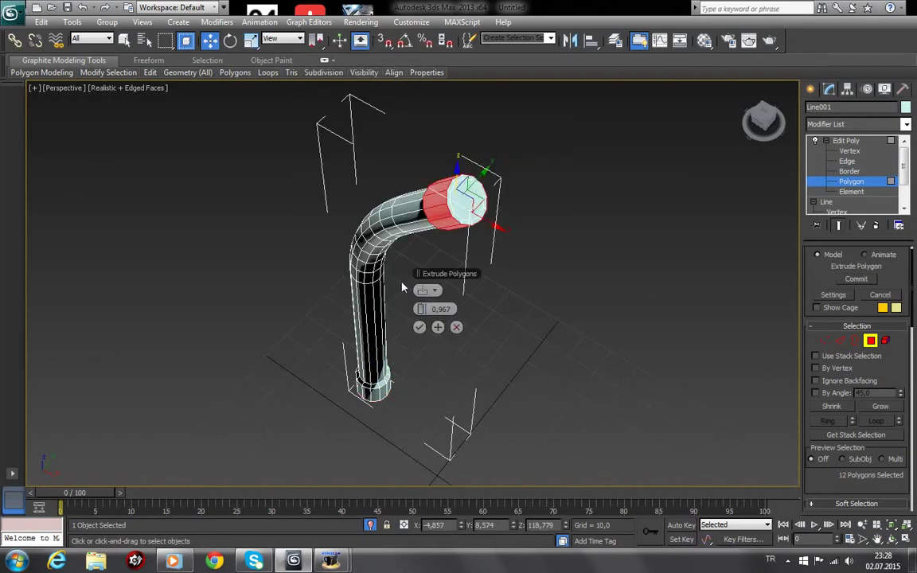
left_click(419, 327)
left_click(894, 540)
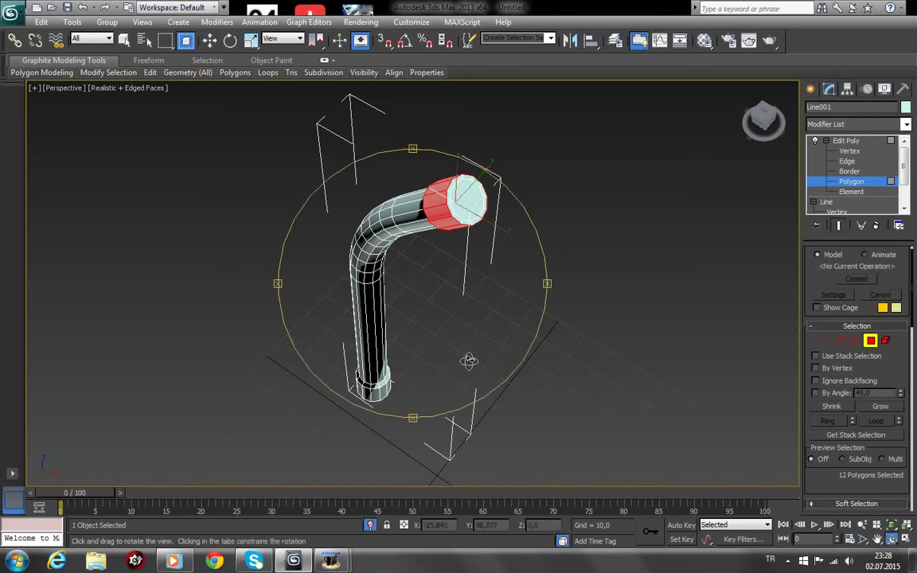
mouse_move(422, 325)
left_mouse_down()
mouse_move(491, 304)
mouse_move(542, 260)
mouse_move(509, 268)
mouse_move(458, 324)
left_mouse_up()
left_click(210, 42)
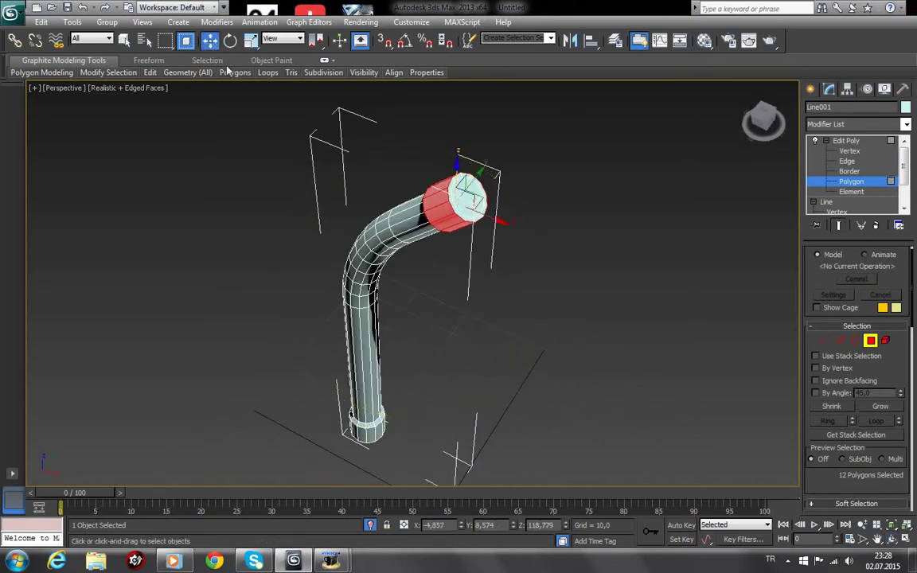
End isolation so the blue base reappears, and leave polygon editing on the tube
left_click(380, 195)
right_click(421, 210)
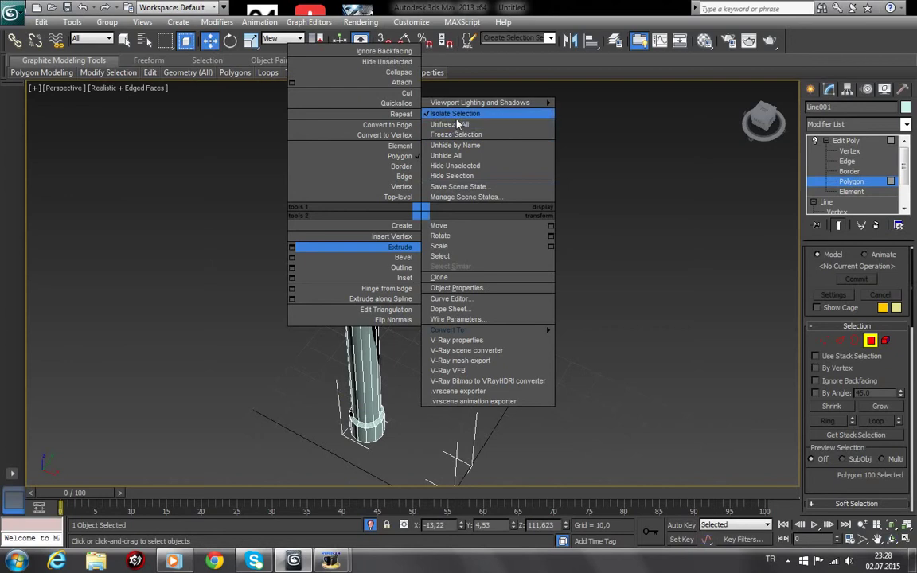
left_click(454, 114)
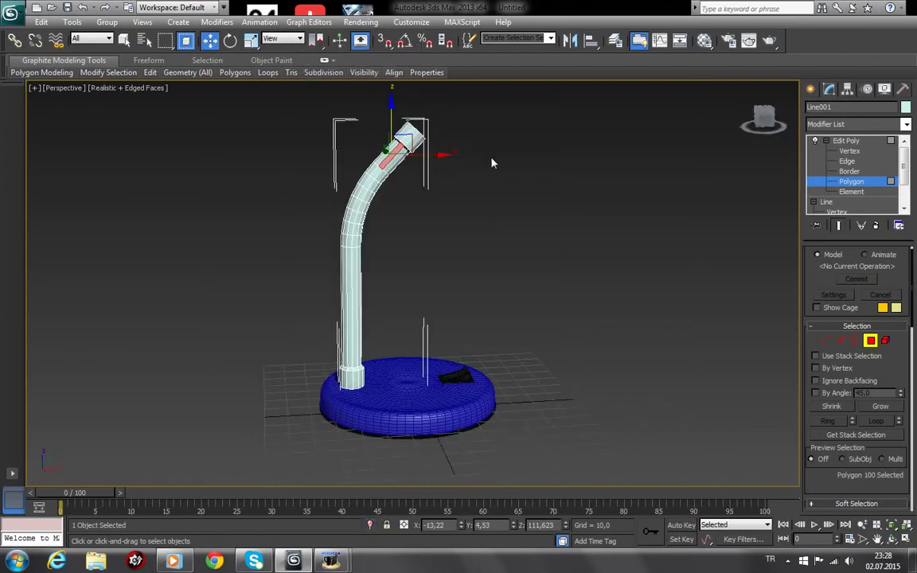
left_click(846, 141)
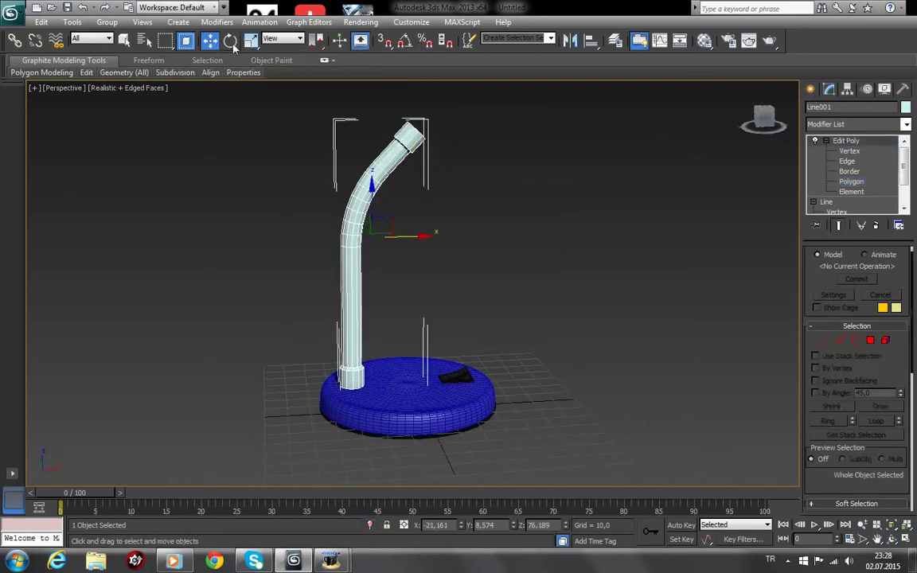
Lower the bent arm slightly on Z so it sits into the blue base
left_click(196, 113)
left_click(369, 202)
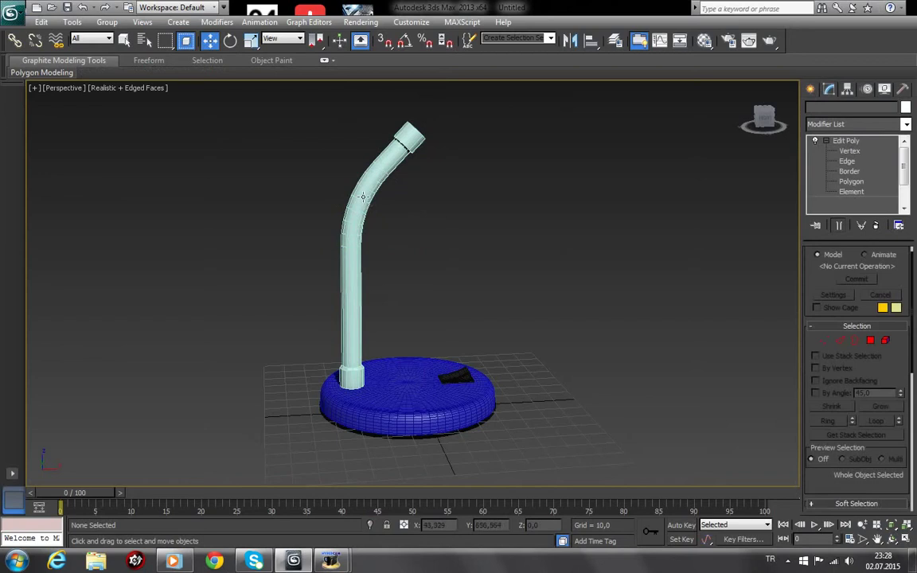
left_click_drag(371, 188, 371, 191)
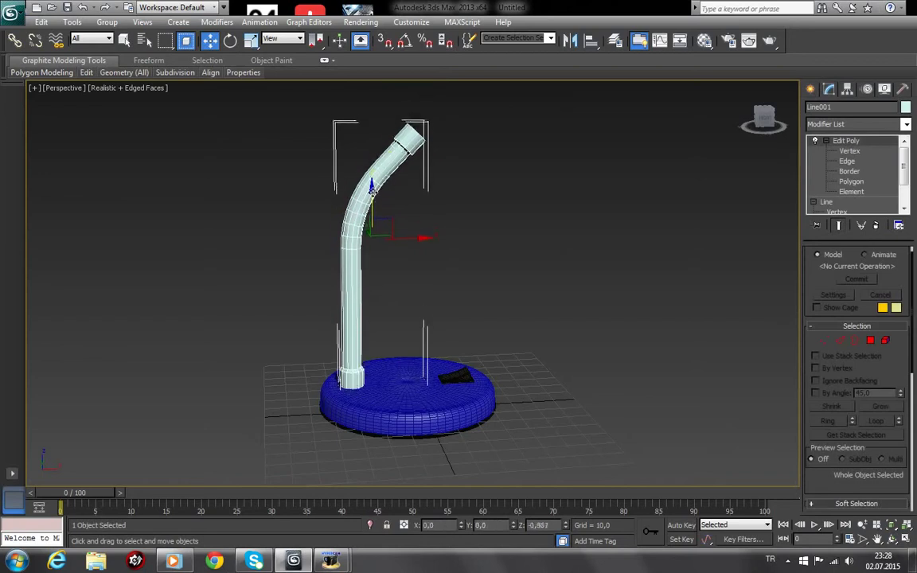
left_click(458, 211)
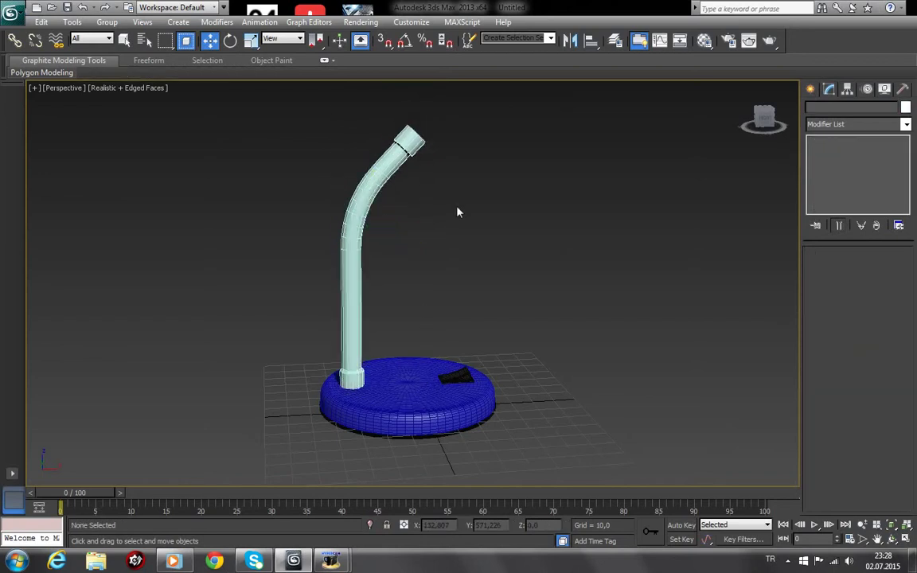
left_click(892, 539)
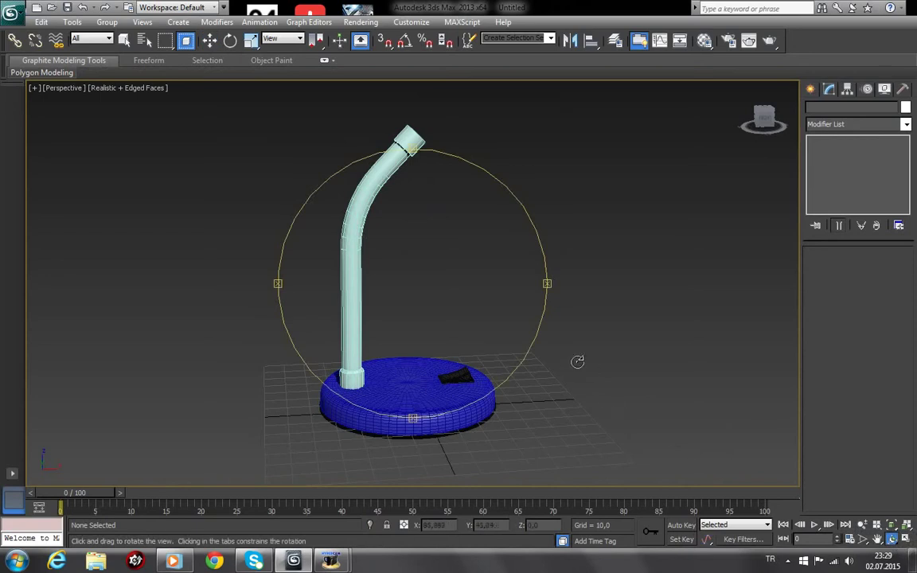
mouse_move(562, 358)
left_mouse_down()
mouse_move(453, 332)
mouse_move(451, 323)
left_mouse_up()
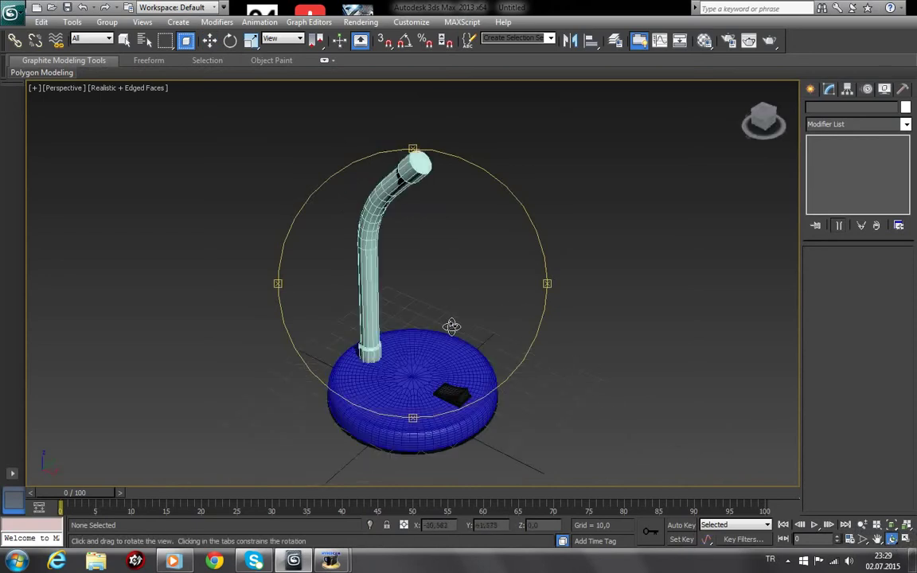
Change the bent arm's object colour from pale cyan to a dark colour
left_click(209, 40)
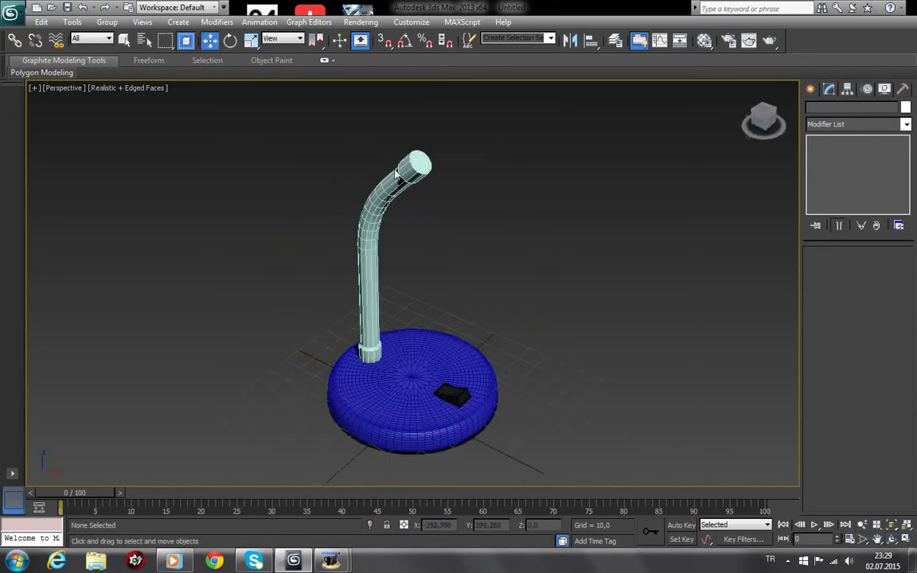
left_click(414, 167)
left_click(907, 107)
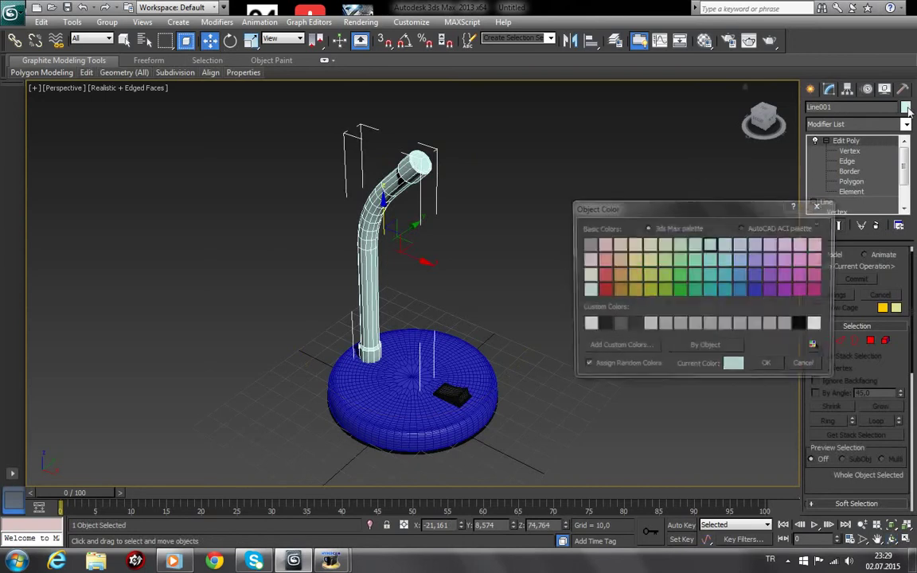
left_click(768, 365)
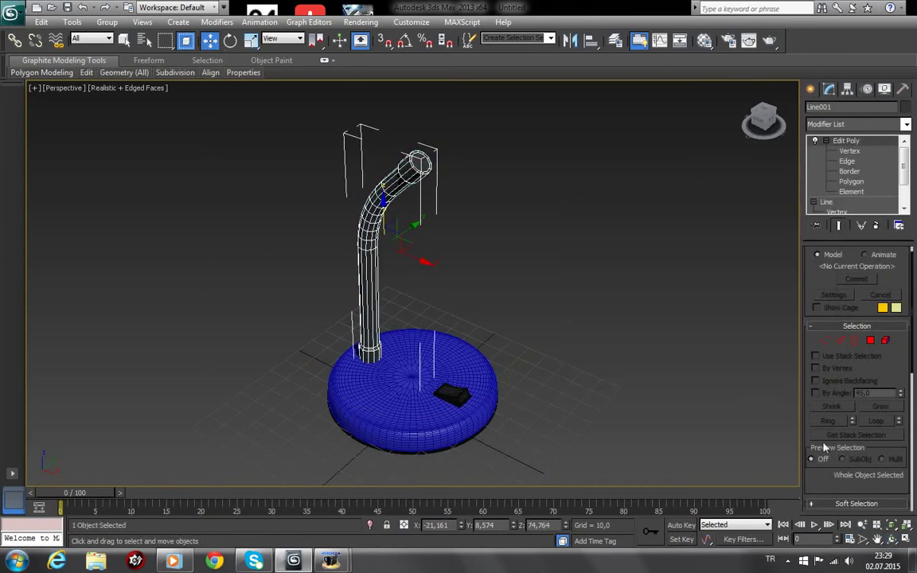
left_click(893, 540)
Grow-select the arm's circular end cap and extrude it outward about 6.8
left_click_drag(437, 281, 444, 323)
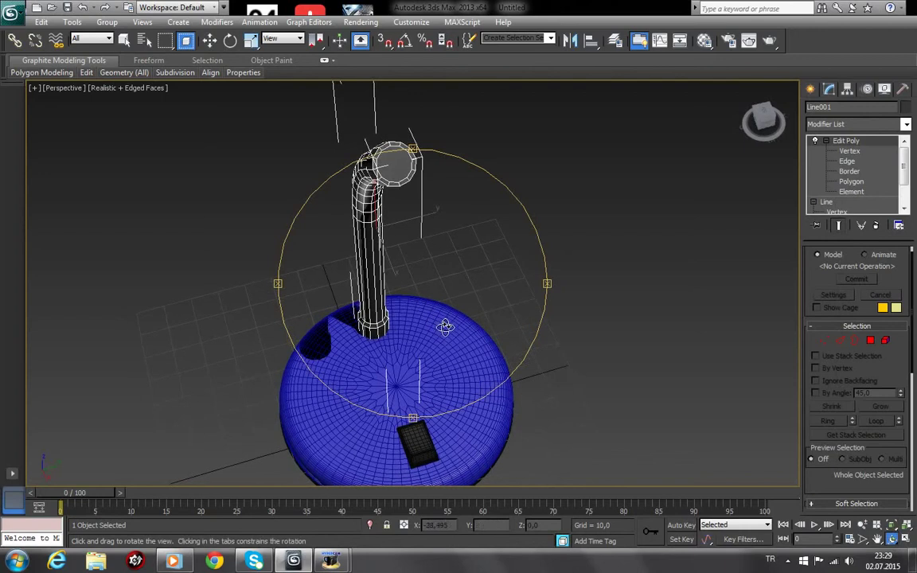
left_click(209, 41)
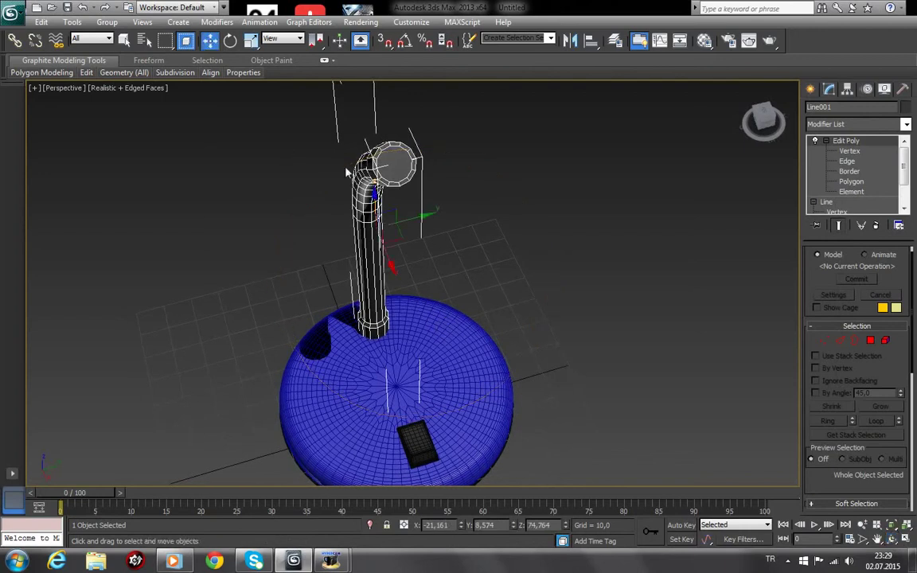
left_click(861, 181)
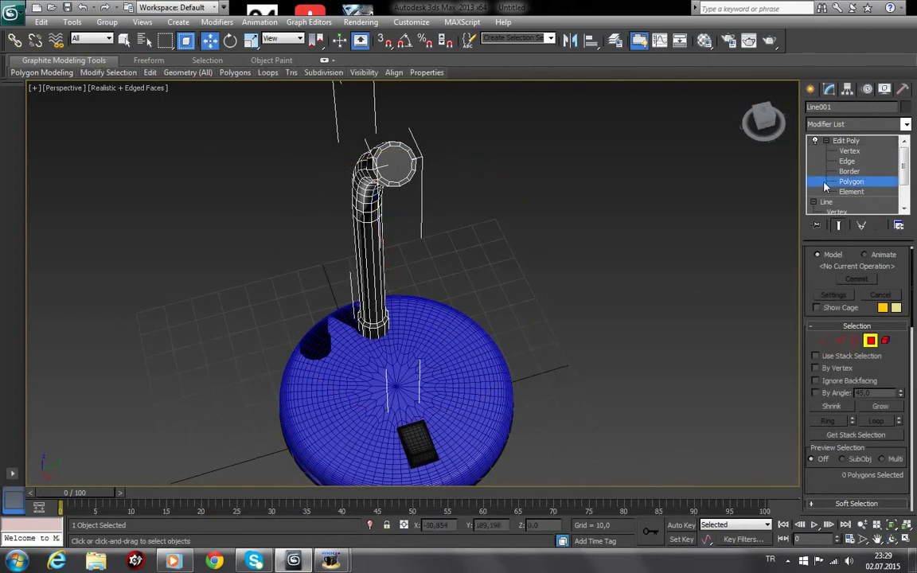
left_click(399, 164)
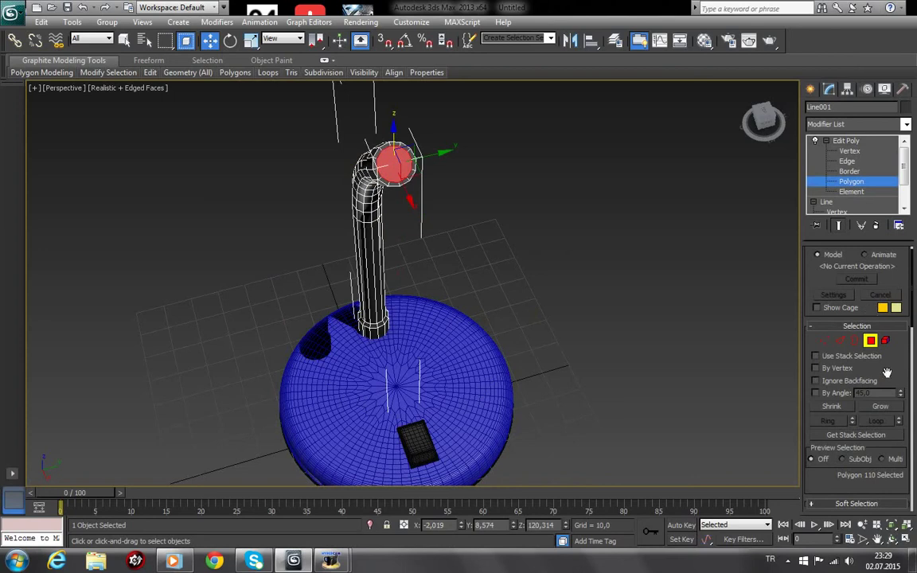
left_click(884, 407)
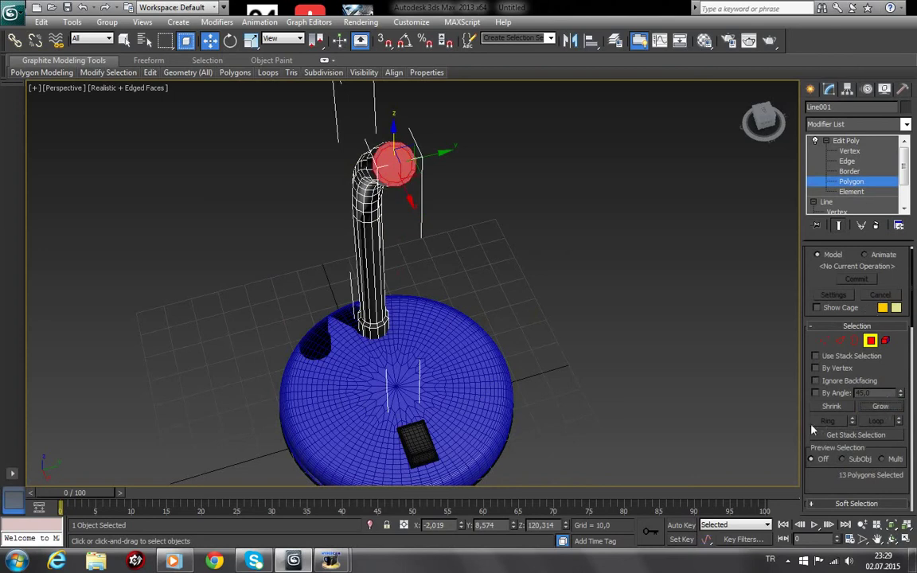
right_click(390, 177)
left_click(251, 201)
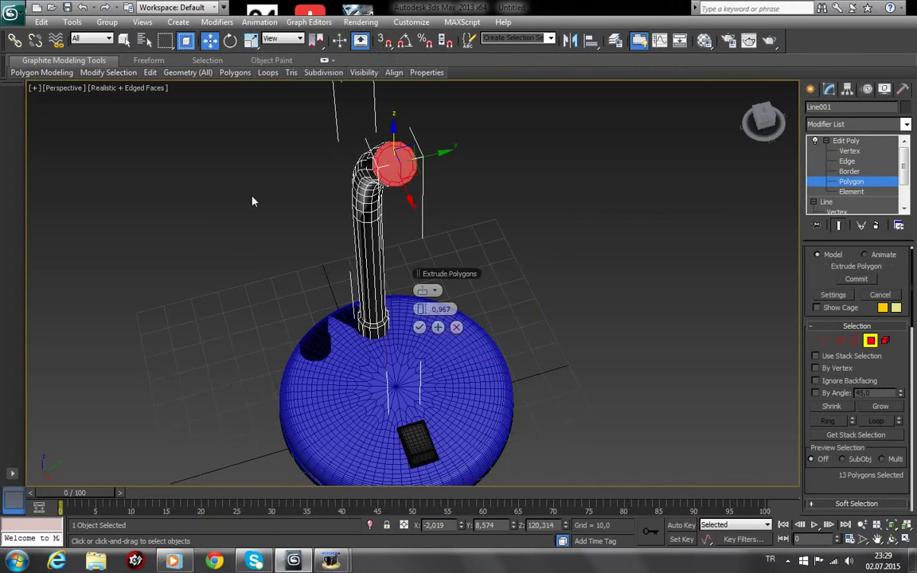
left_click_drag(420, 309, 462, 310)
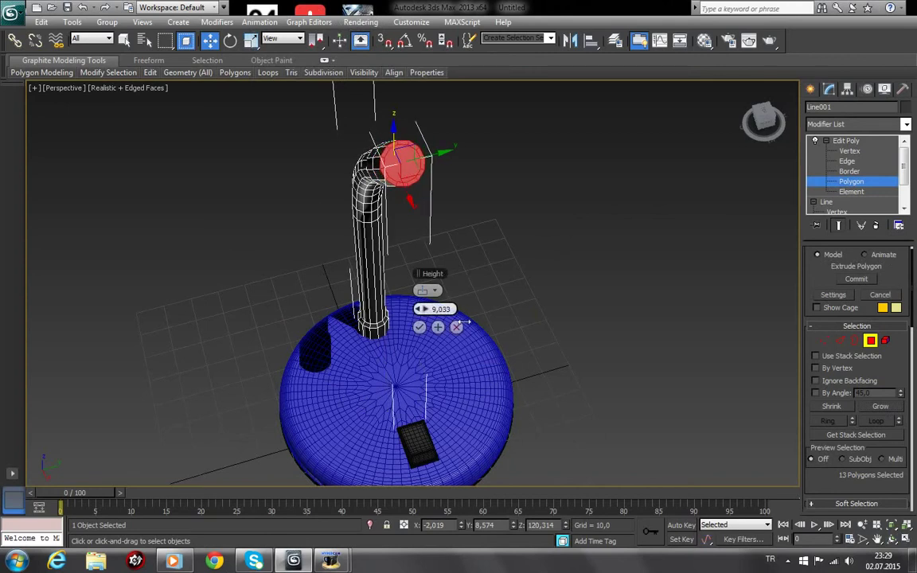
left_click(419, 328)
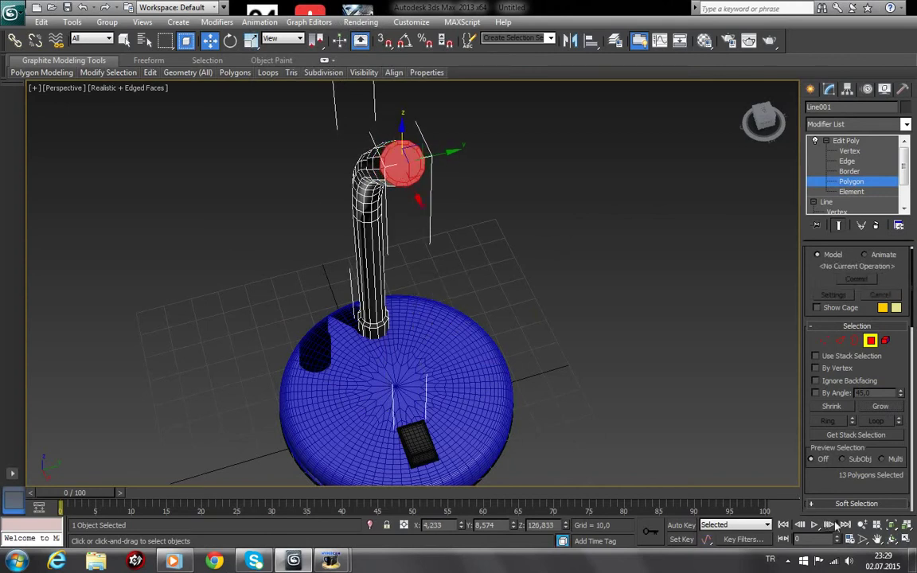
Shift the end cap down and left, then extrude it again by about 7.4
left_click(892, 539)
mouse_move(327, 240)
left_mouse_down()
mouse_move(426, 260)
mouse_move(446, 231)
left_mouse_up()
left_click(209, 40)
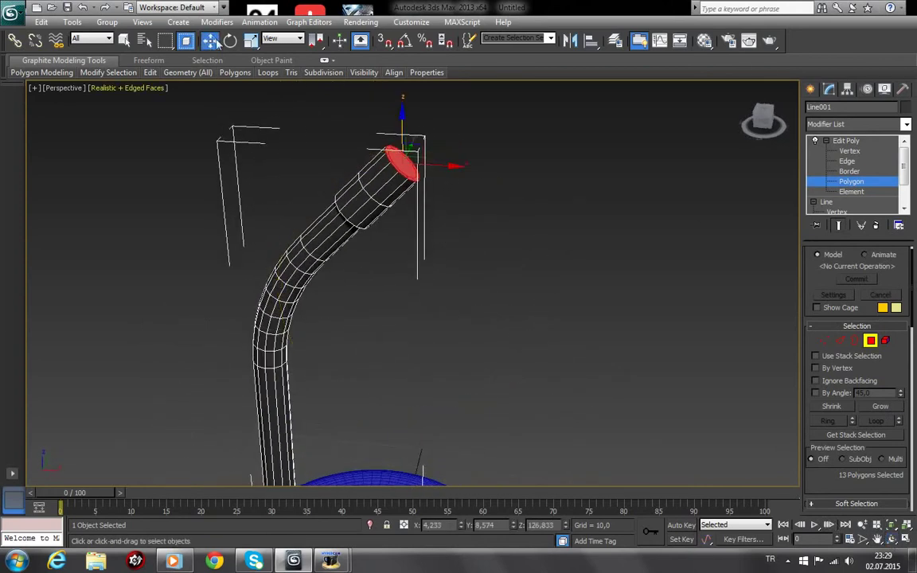
left_click_drag(411, 156, 388, 179, "shift")
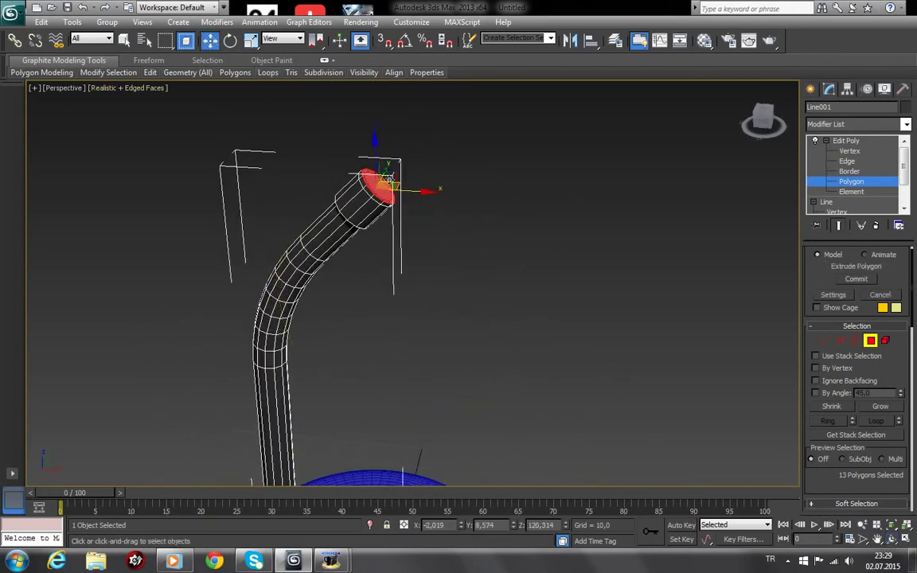
right_click(381, 183)
left_click(258, 219)
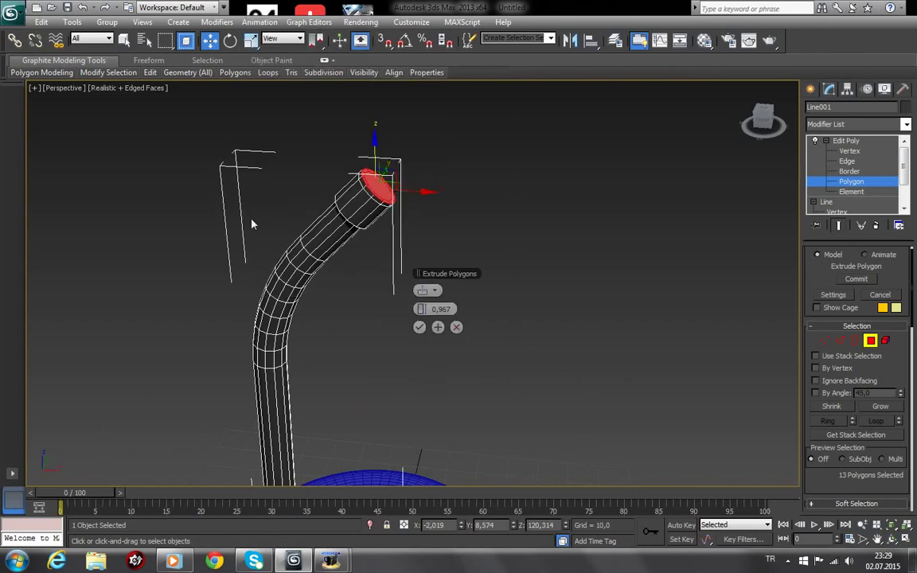
left_click_drag(460, 310, 442, 313)
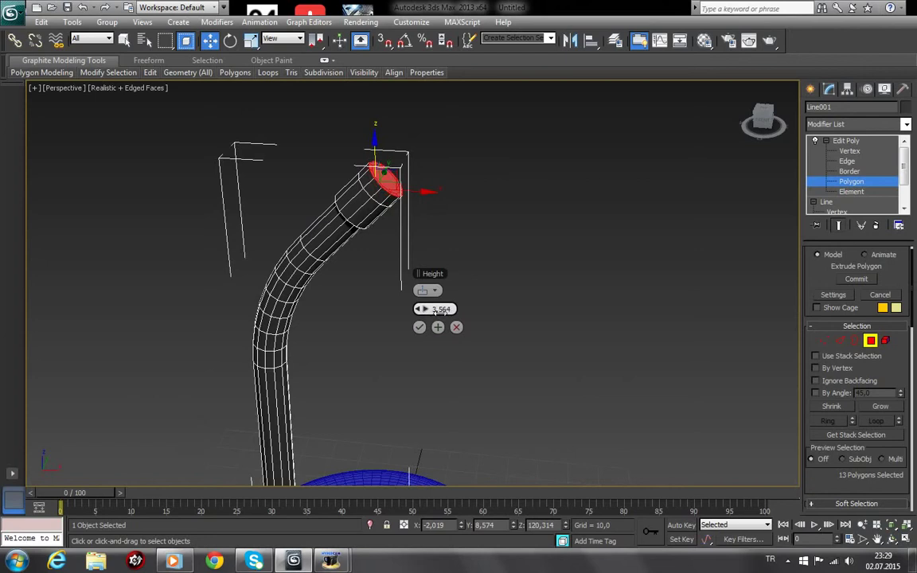
left_click(420, 327)
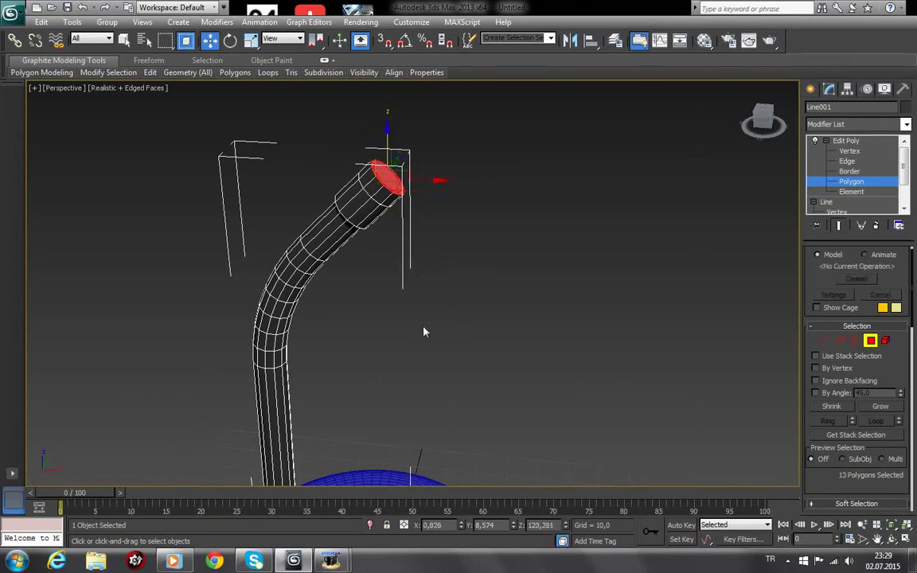
Extrude the grown 12-polygon end-cap ring outward by 6.025 into a wide flange
left_click(364, 183)
left_click(370, 187, "shift")
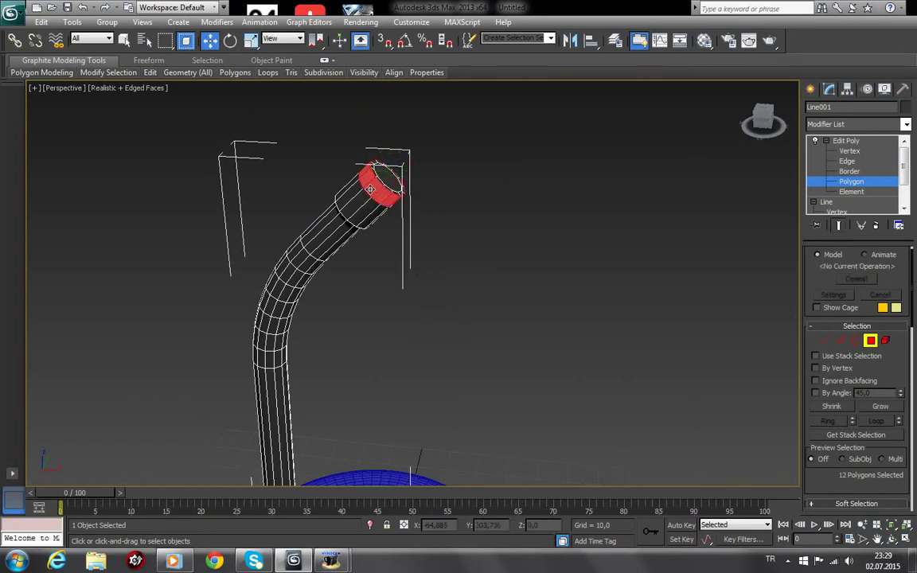
right_click(366, 185)
left_click(237, 223)
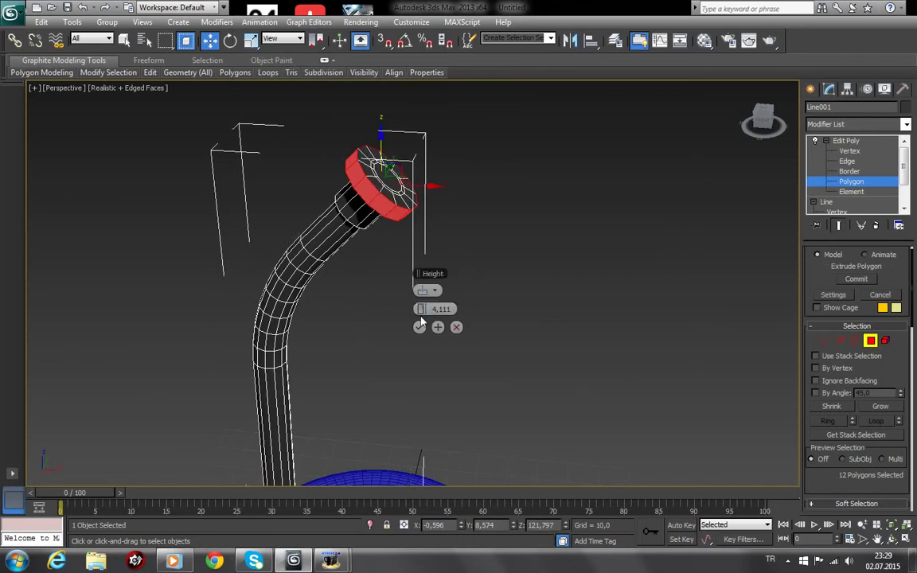
left_click_drag(426, 313, 426, 298)
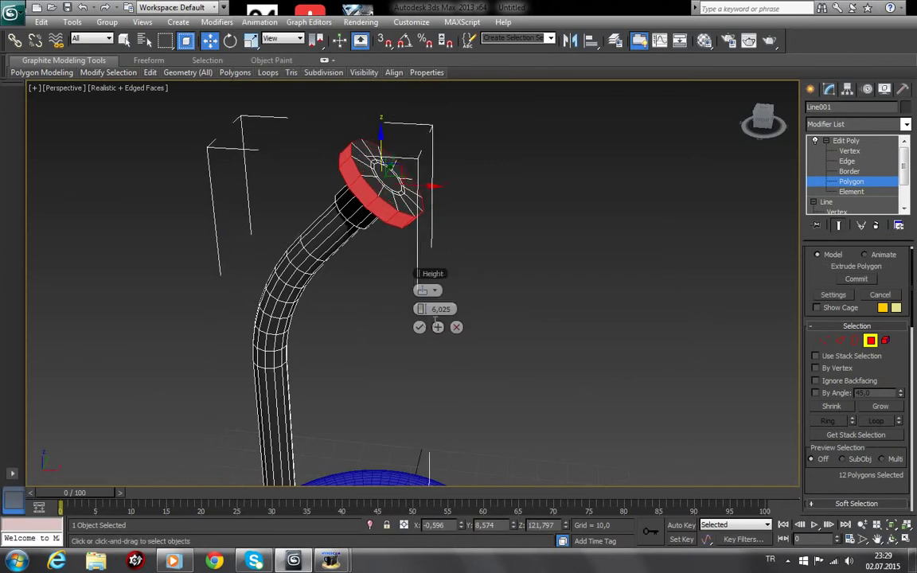
left_click(420, 329)
left_click(464, 309)
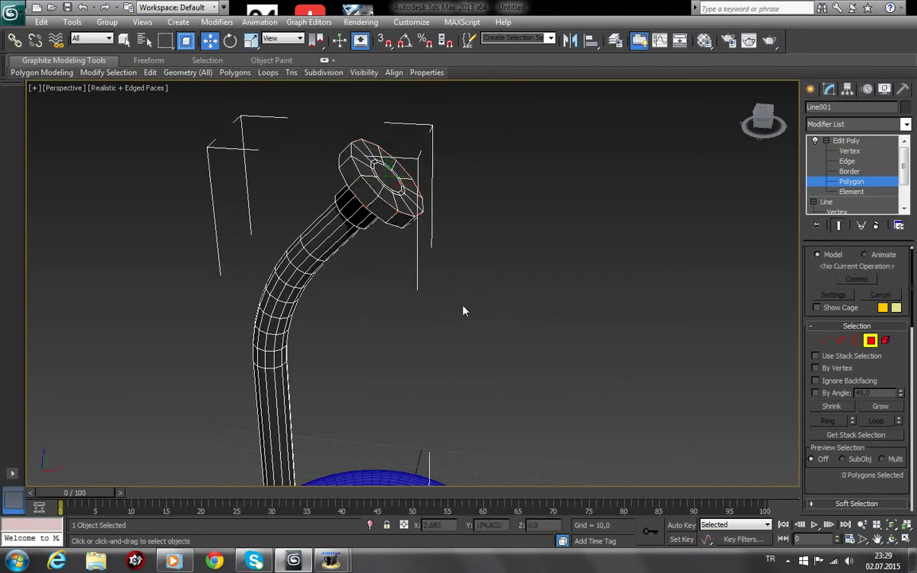
left_click(892, 539)
Ring-select edges along the arm tube and connect a new loop slid up toward the cap
mouse_move(613, 418)
left_mouse_down()
mouse_move(460, 309)
mouse_move(518, 276)
mouse_move(520, 292)
mouse_move(477, 289)
mouse_move(481, 269)
left_mouse_up()
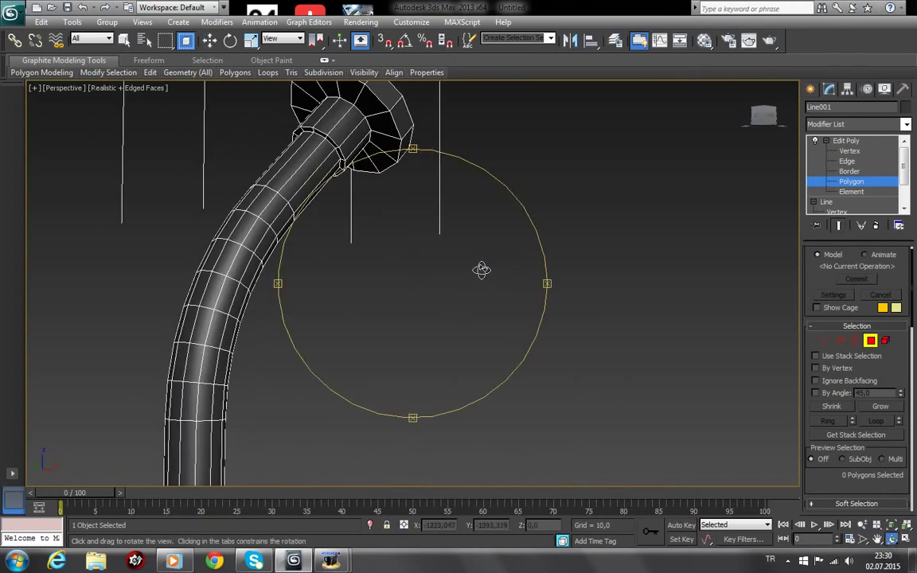
key("ctrl+p")
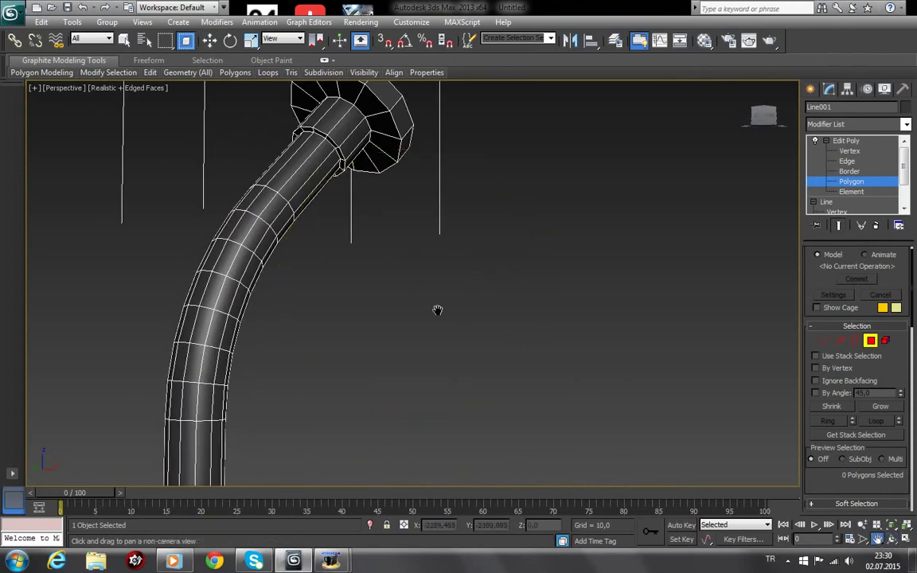
left_click_drag(350, 254, 406, 301)
scroll(389, 301, "up", 3)
scroll(436, 309, "up", 2)
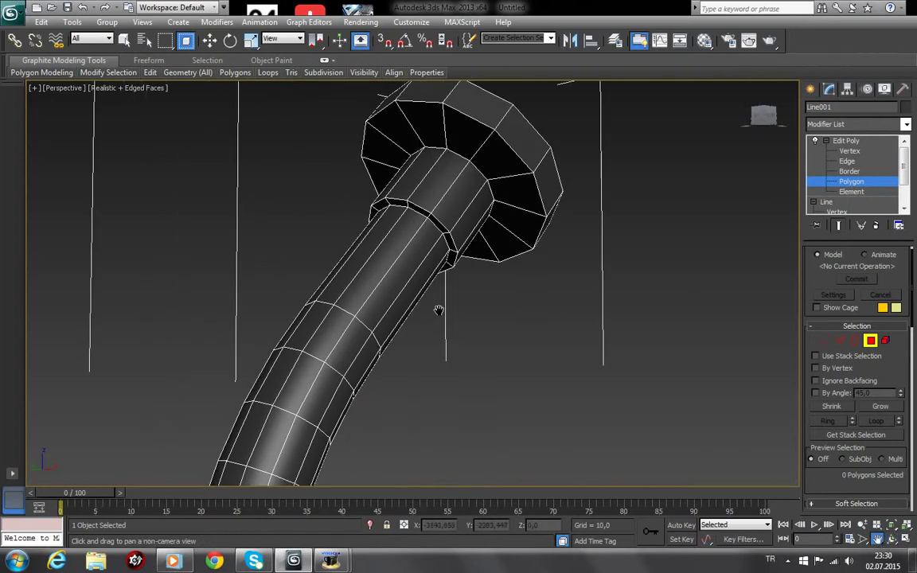
left_click(846, 161)
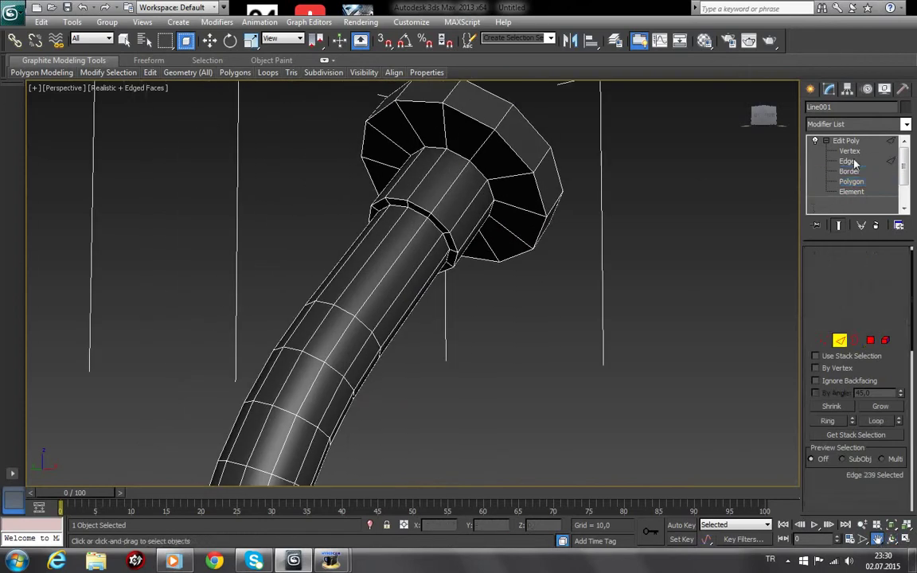
left_click(402, 255)
left_click(829, 421)
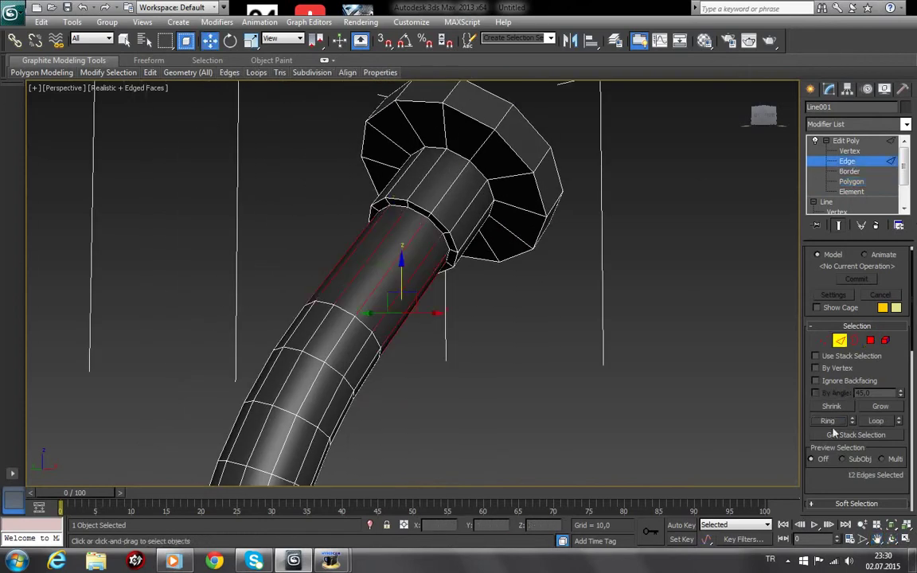
left_click_drag(825, 485, 828, 364)
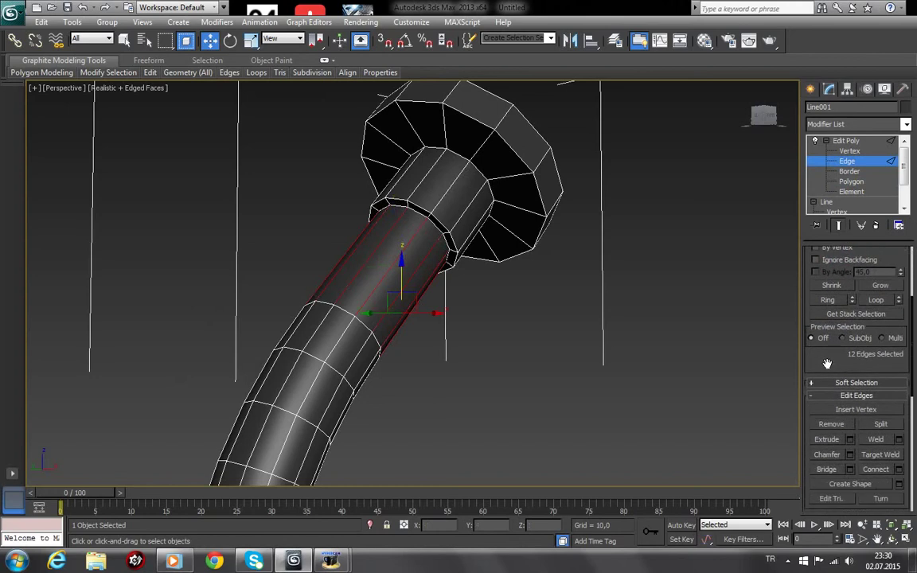
left_click(900, 473)
left_click_drag(422, 329, 610, 323)
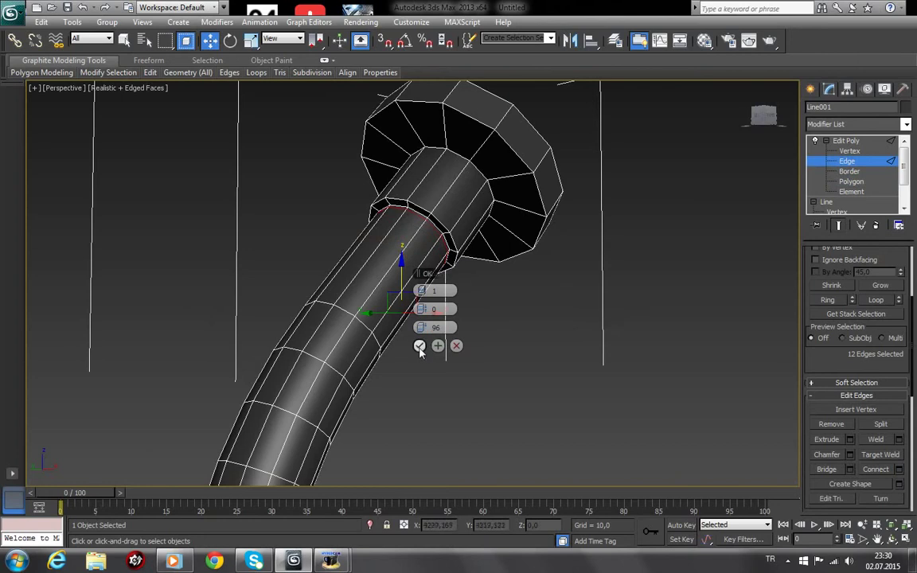
left_click(419, 347)
Add a two-segment, pinch-91 edge loop pair around the hexagonal cap's rim
left_click(473, 150)
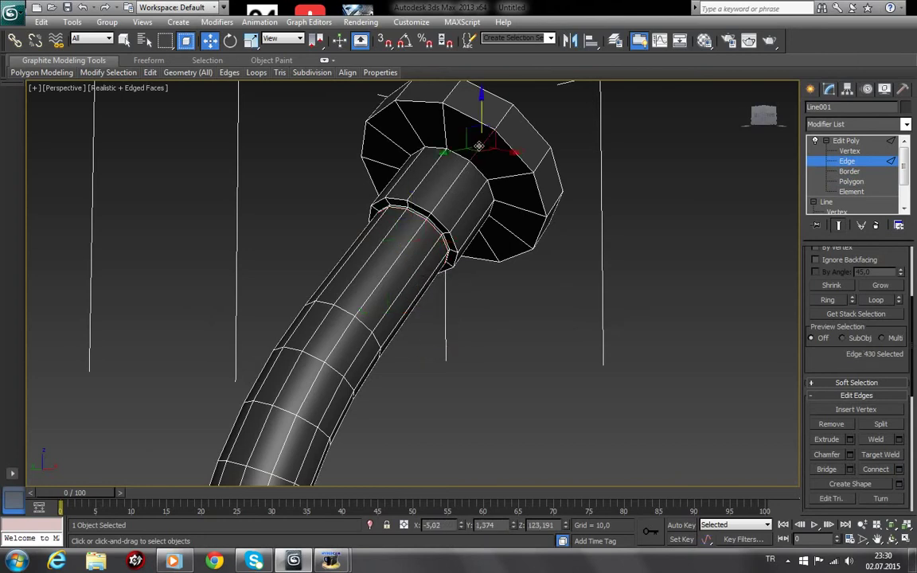
left_click(828, 300)
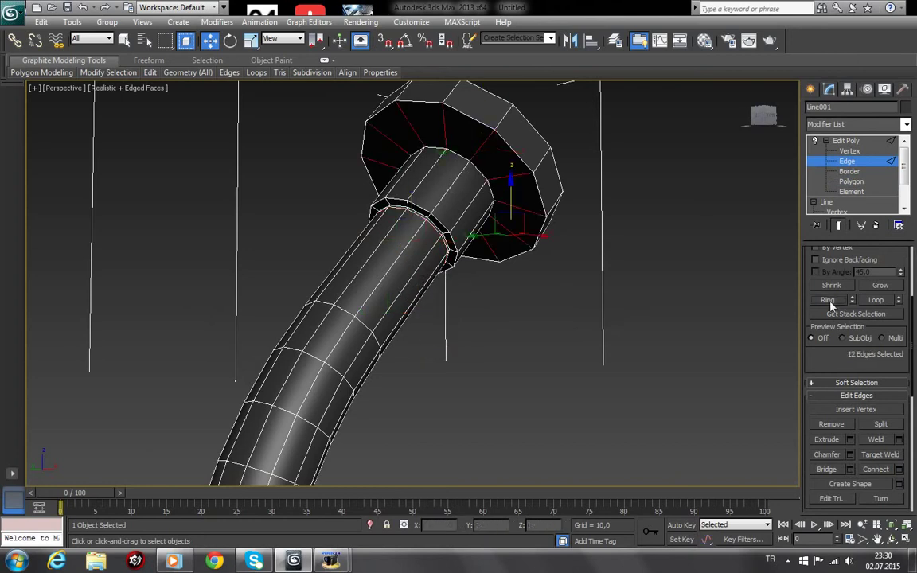
left_click(899, 469)
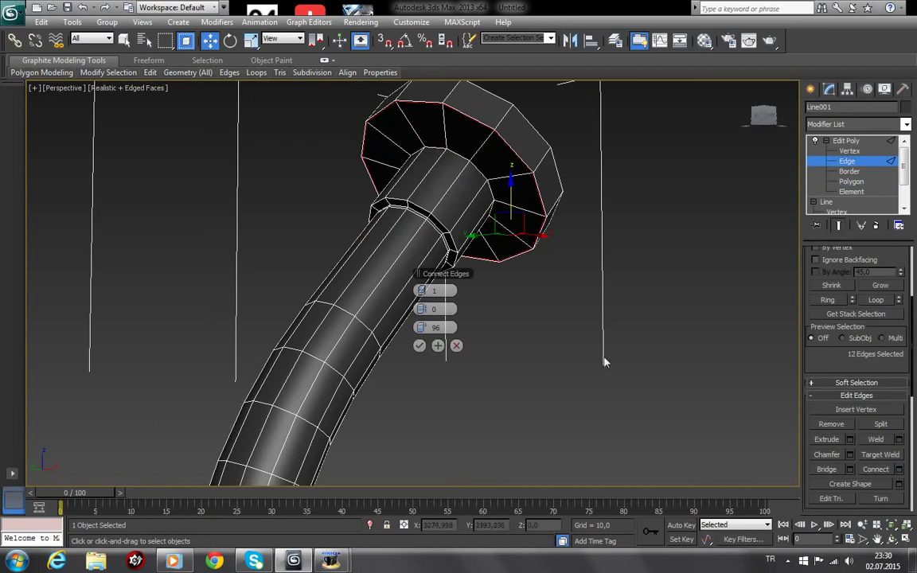
right_click(453, 328)
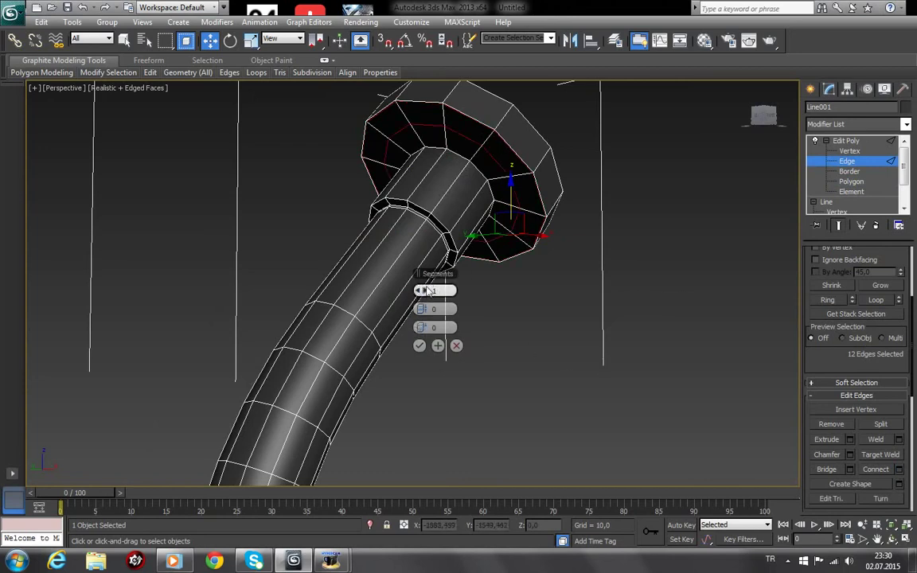
mouse_move(422, 291)
left_mouse_down()
mouse_move(430, 307)
mouse_move(643, 333)
left_mouse_up()
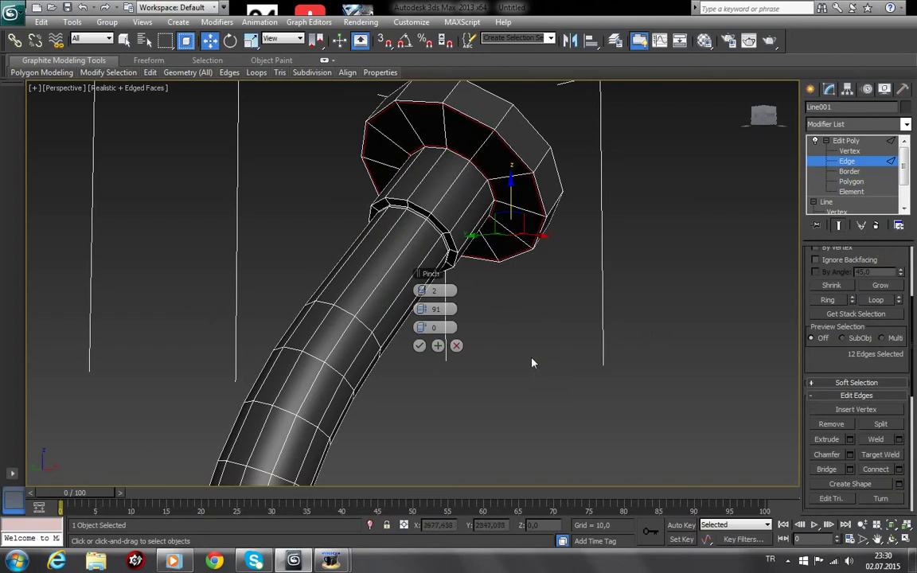
left_click(420, 346)
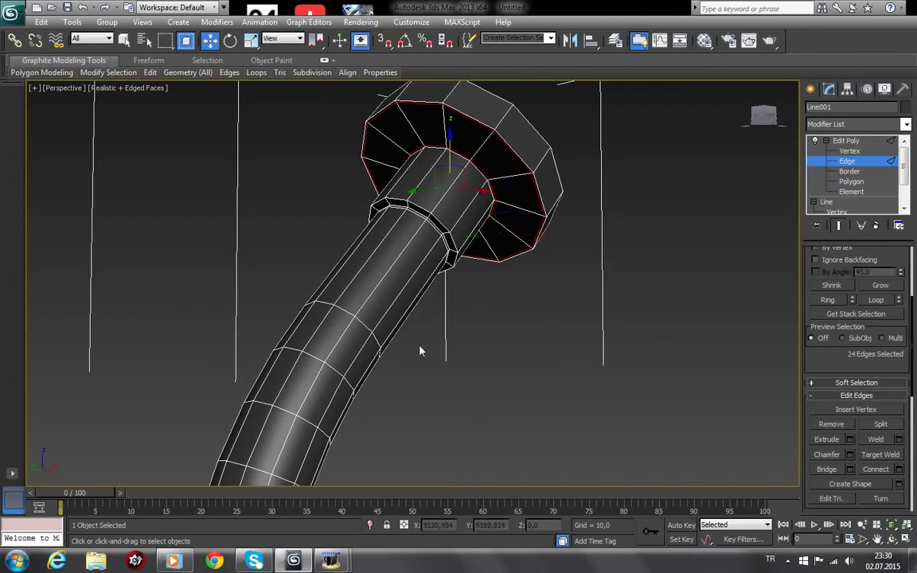
Add the same connecting edge loops around the cap's neck
left_click(447, 193)
left_click(828, 299)
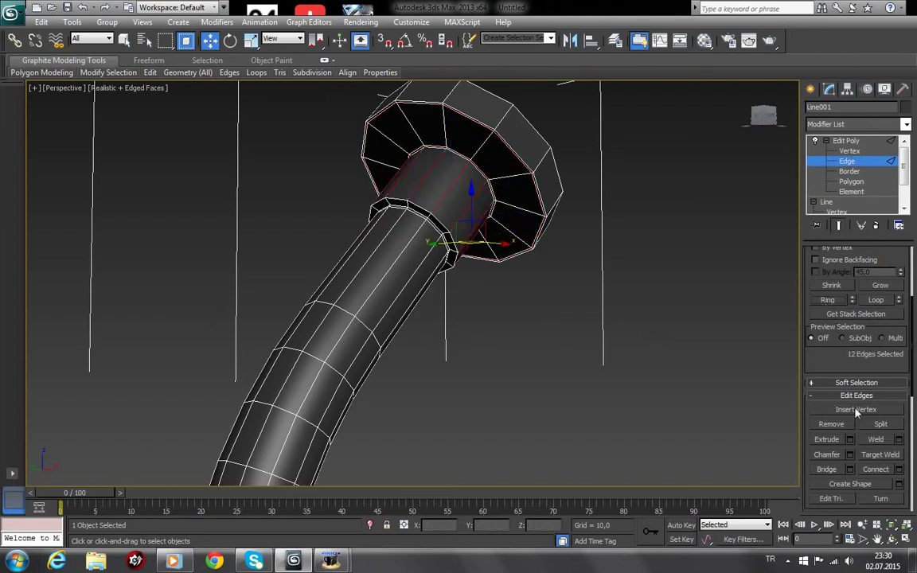
left_click(899, 470)
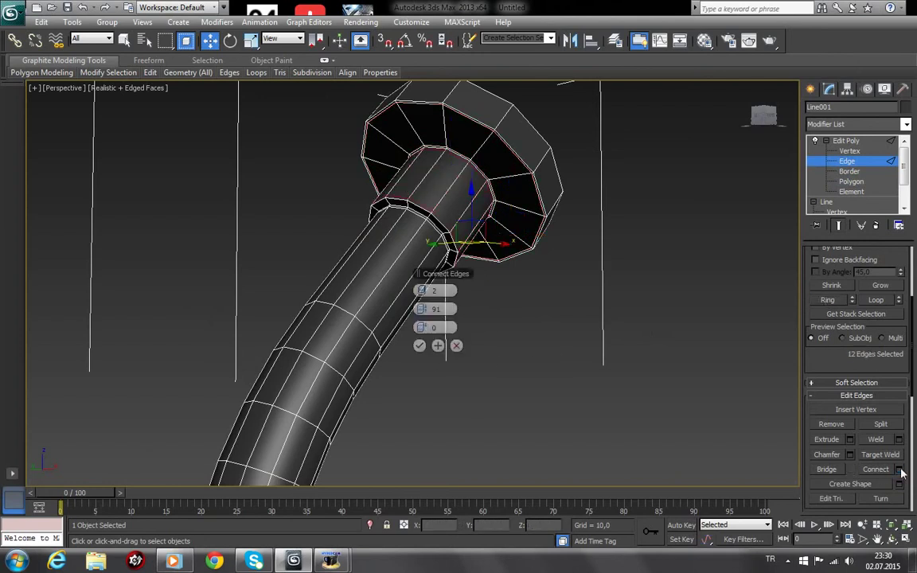
left_click(423, 351)
Add a two-segment, pinch-72 loop pair across the cap's outer face around the hollow centre
left_click(892, 539)
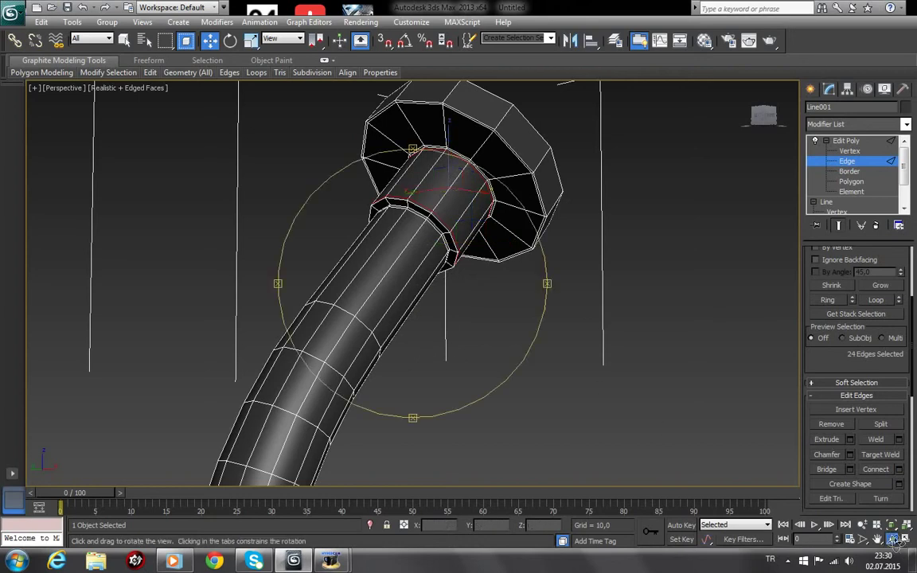
mouse_move(479, 285)
left_mouse_down()
mouse_move(447, 322)
mouse_move(409, 338)
left_mouse_up()
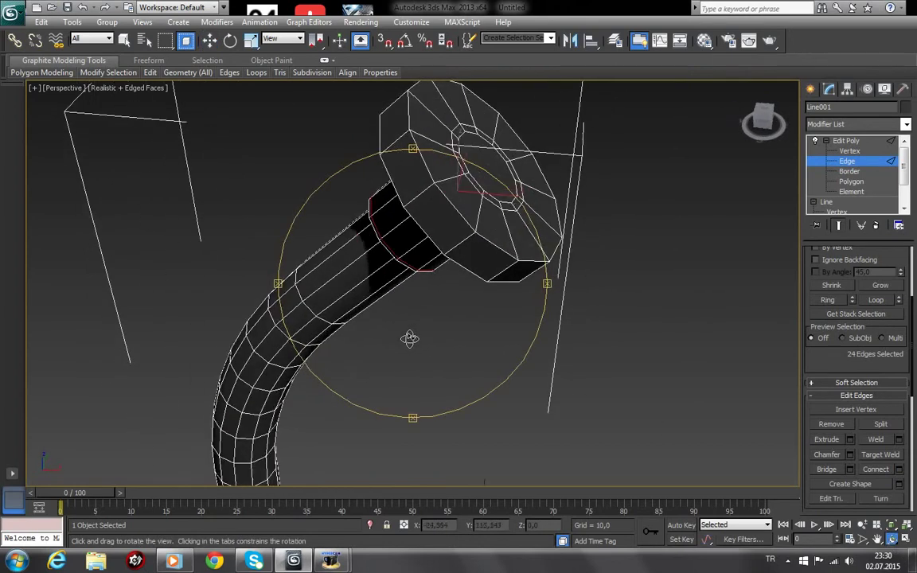
left_click(211, 41)
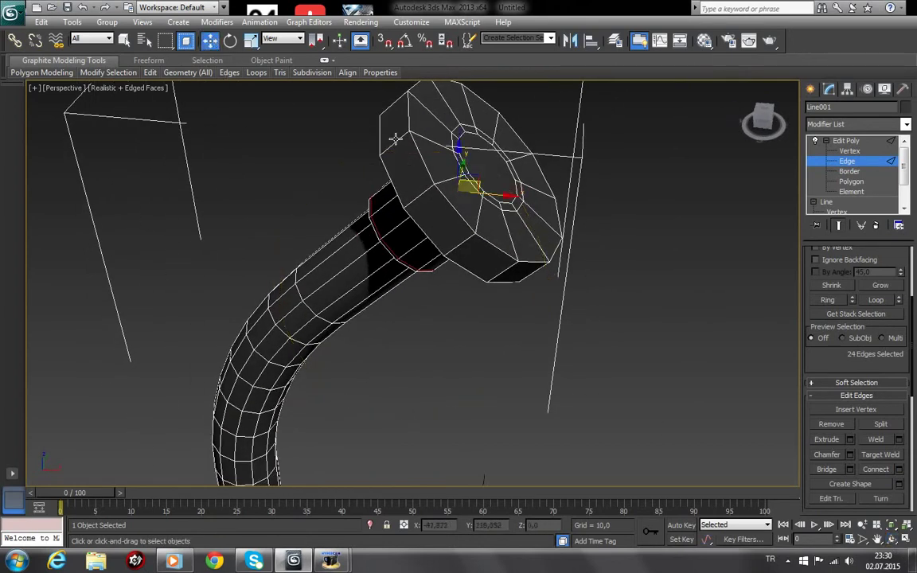
left_click(426, 140)
left_click(831, 300)
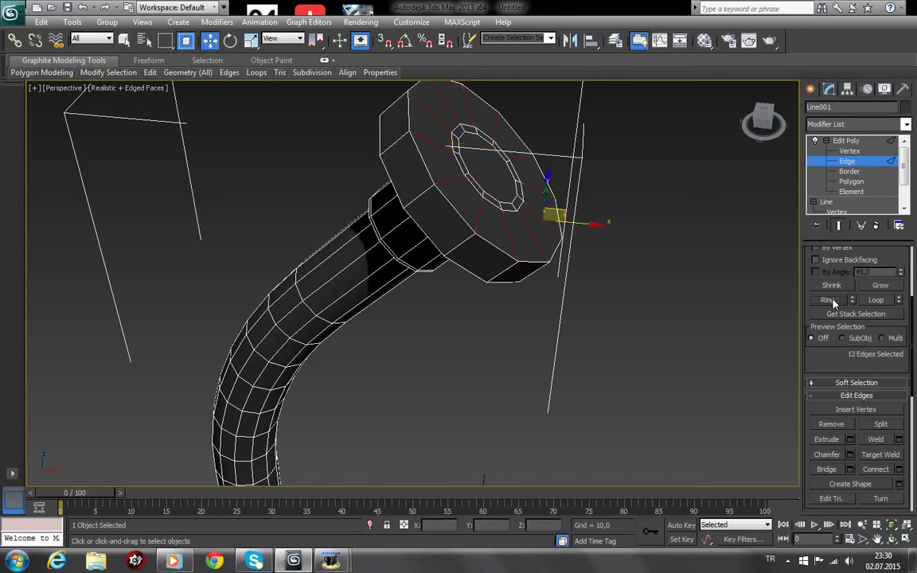
left_click(899, 469)
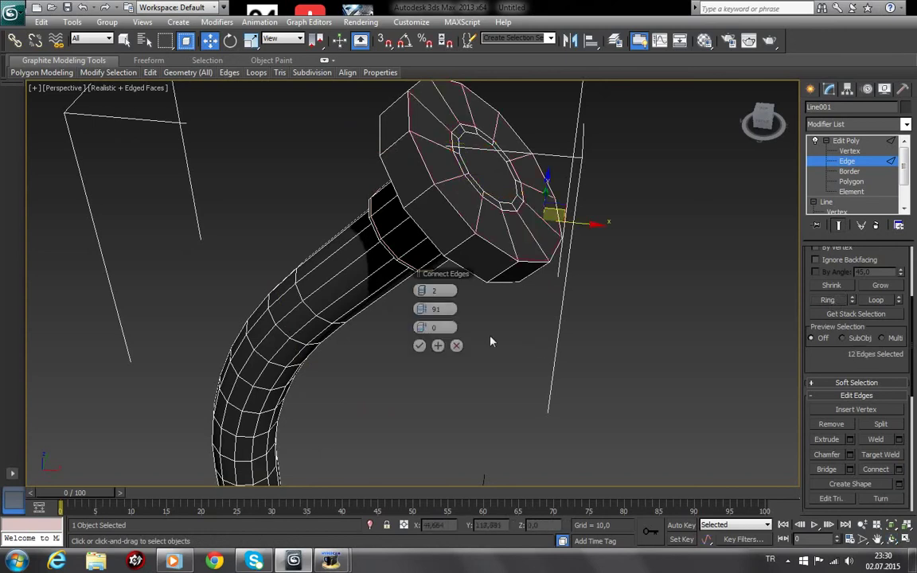
mouse_move(435, 309)
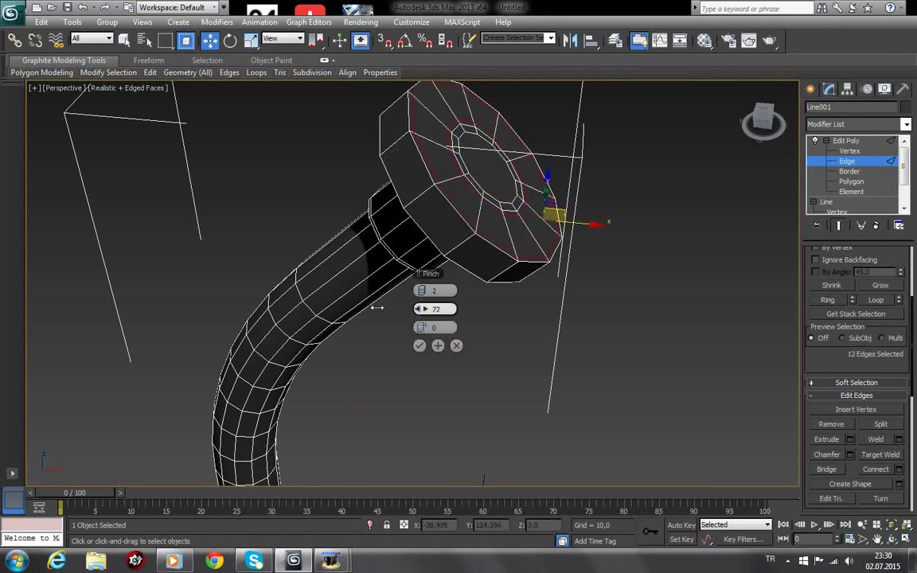
left_click(420, 345)
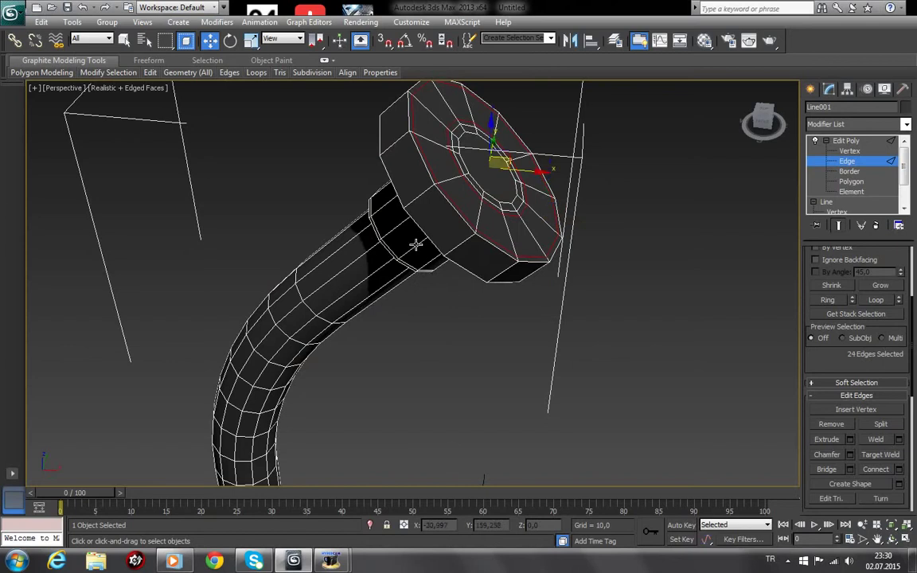
Add pinched connecting edge loops around the hex cap's sides
left_click(416, 200)
left_click(829, 300)
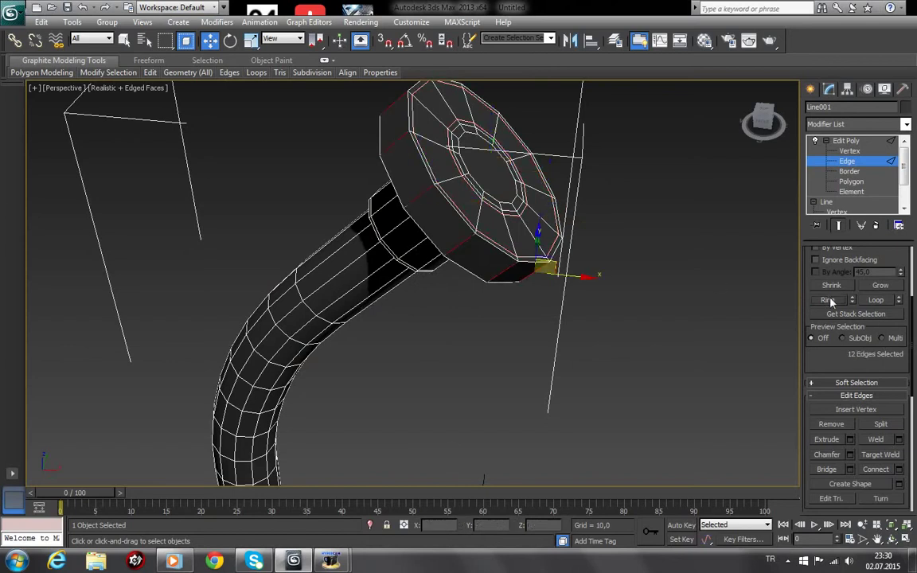
left_click(900, 470)
left_click(420, 346)
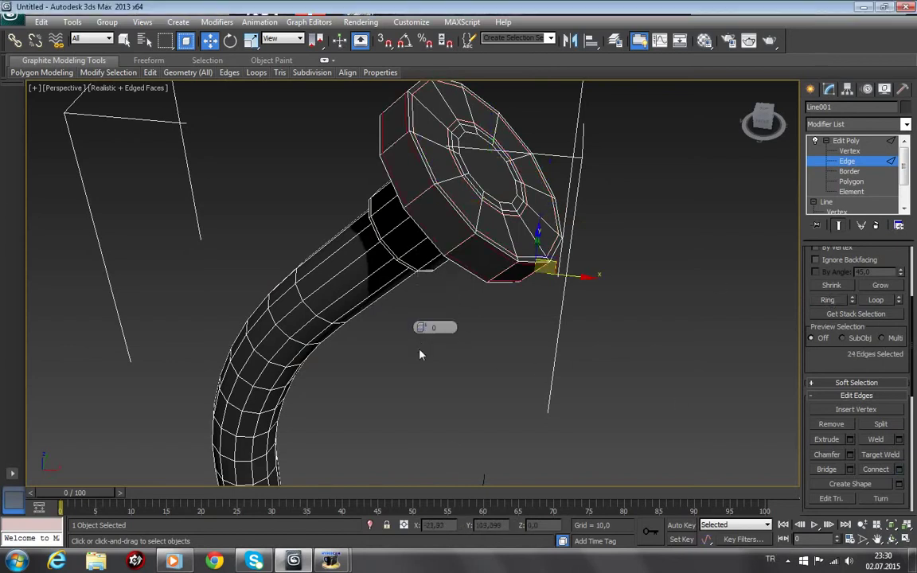
Isolate the curved arm from the base and zoom in on its bottom end
left_click(891, 540)
left_click_drag(542, 433, 477, 323)
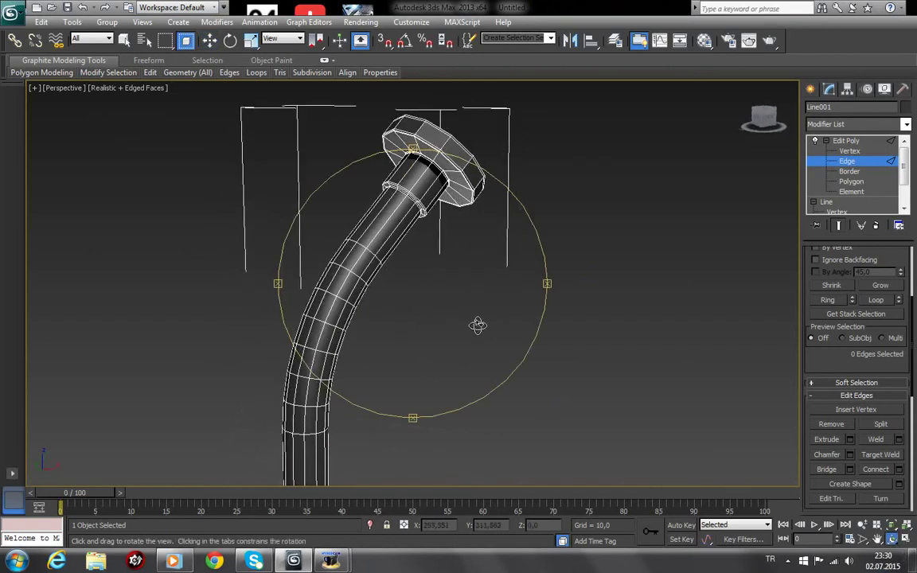
left_click(876, 539)
mouse_move(541, 313)
left_mouse_down()
mouse_move(467, 370)
mouse_move(436, 346)
left_mouse_up()
scroll(437, 345, "up", 3)
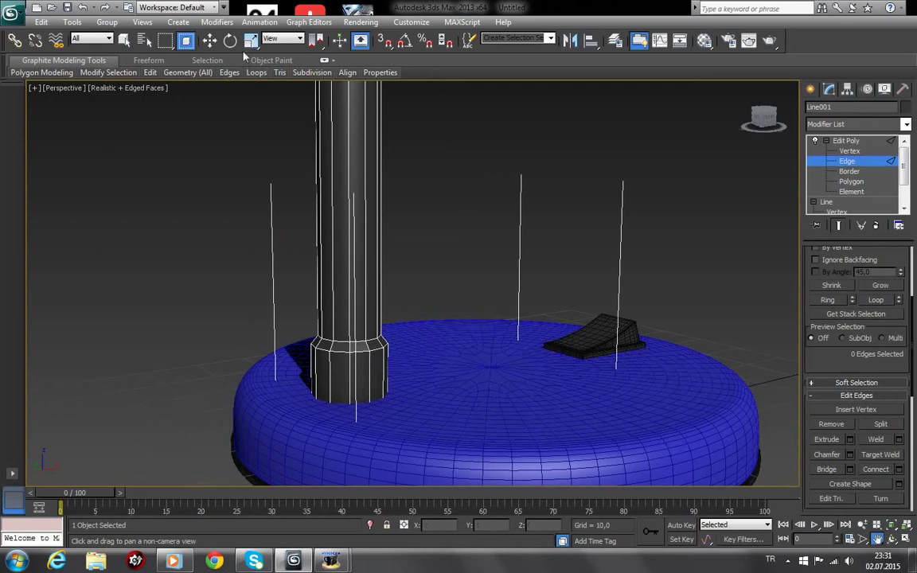
left_click(208, 41)
right_click(348, 200)
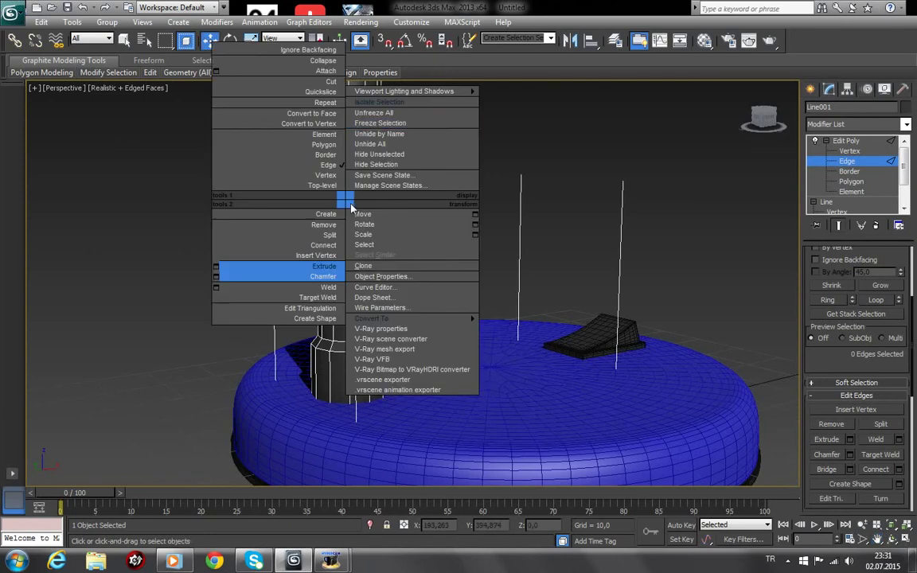
left_click(381, 111)
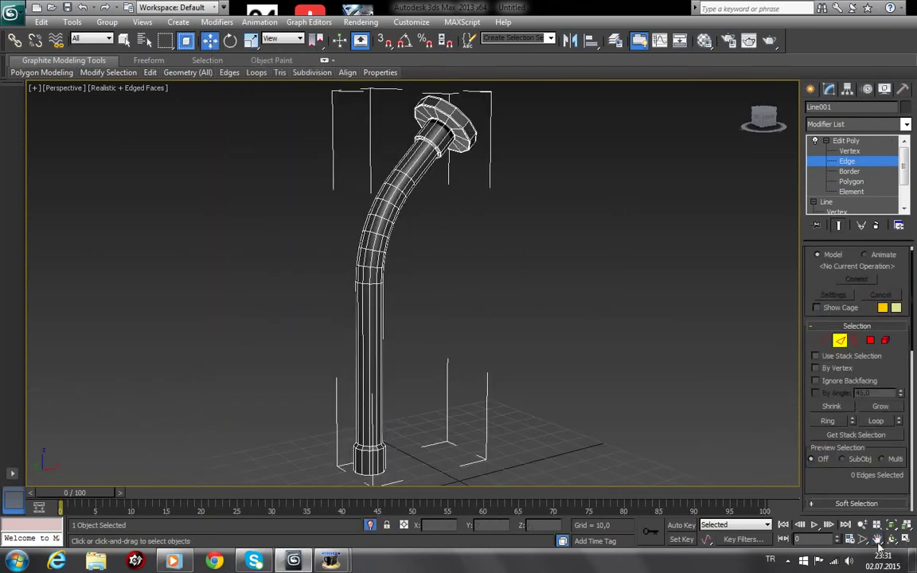
scroll(445, 395, "up", 3)
mouse_move(444, 395)
middle_mouse_down()
mouse_move(473, 343)
mouse_move(434, 359)
mouse_move(456, 267)
middle_mouse_up()
scroll(434, 362, "up", 2)
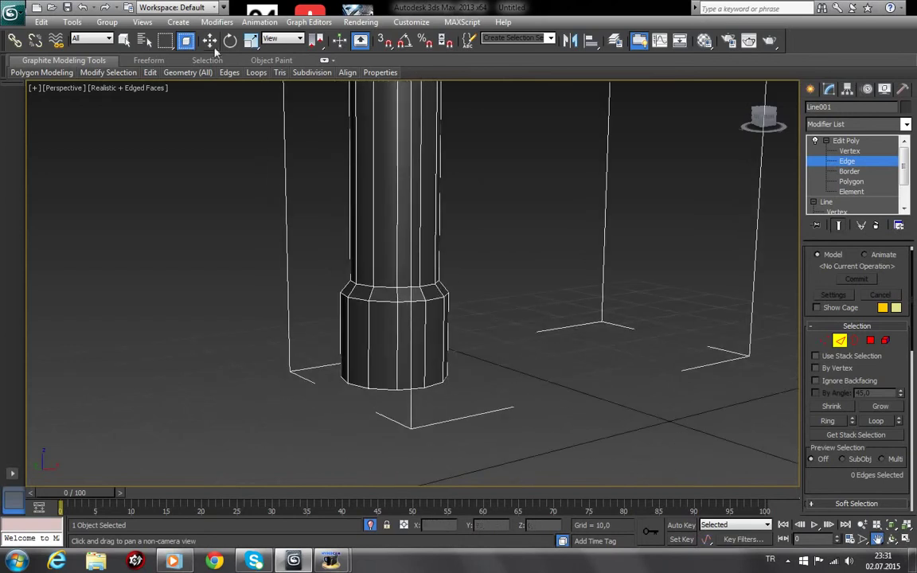
Add a one-segment edge loop at slide -94 near the bottom of the arm's lower collar
left_click(844, 162)
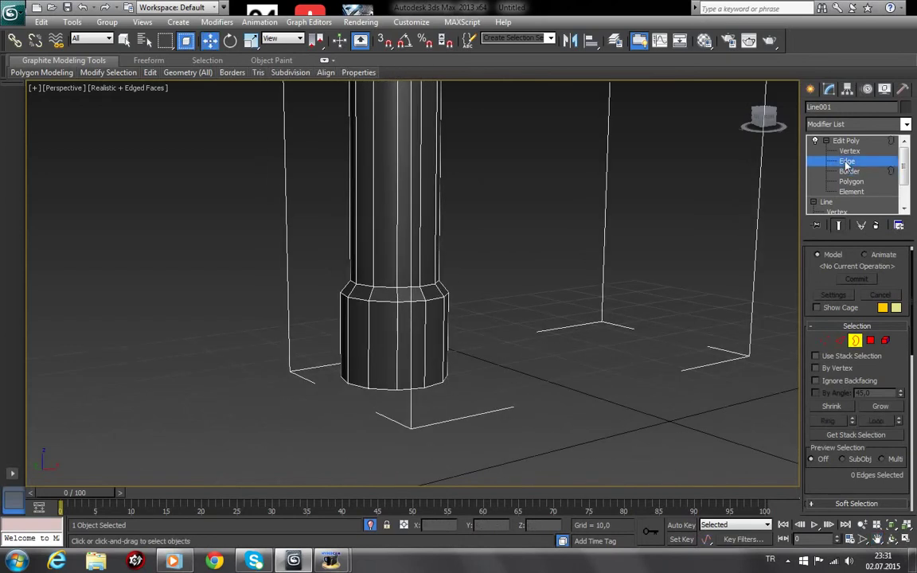
left_click(424, 353)
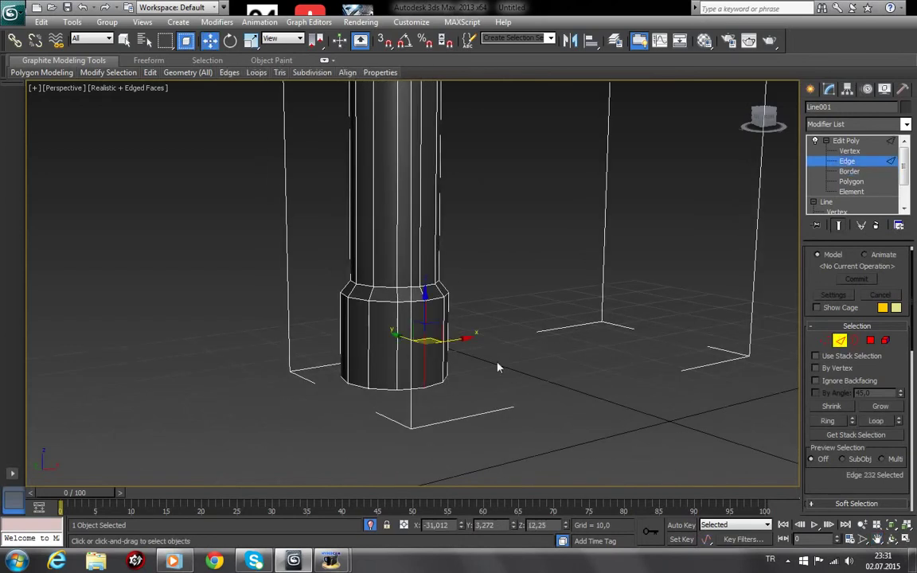
left_click(829, 421)
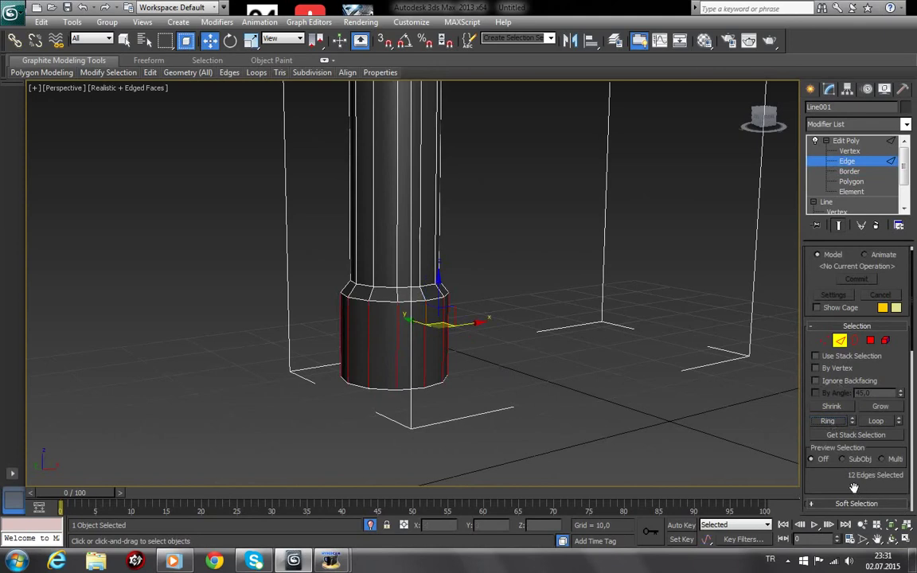
left_click_drag(854, 487, 852, 388)
left_click(898, 491)
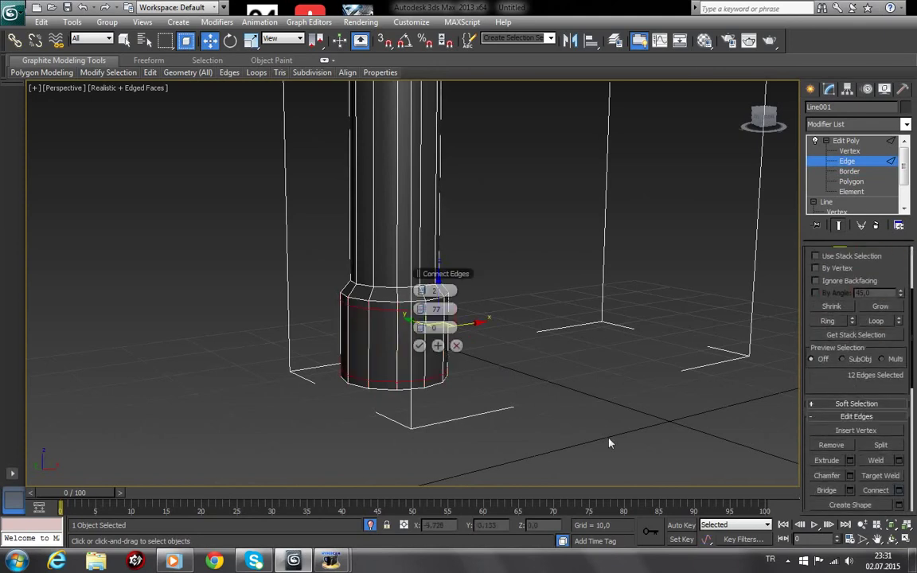
left_click_drag(435, 309, 423, 330)
left_click_drag(434, 290, 434, 286)
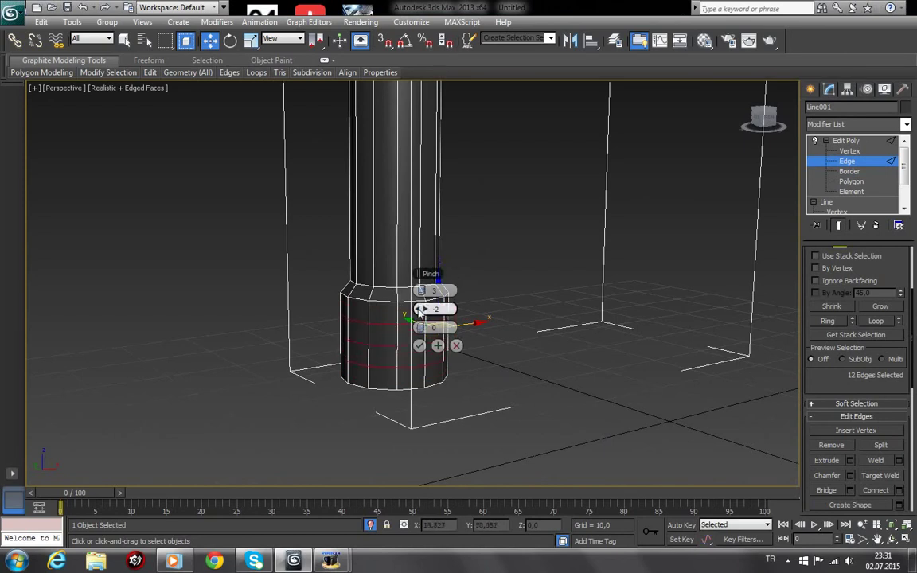
left_click_drag(420, 312, 420, 296)
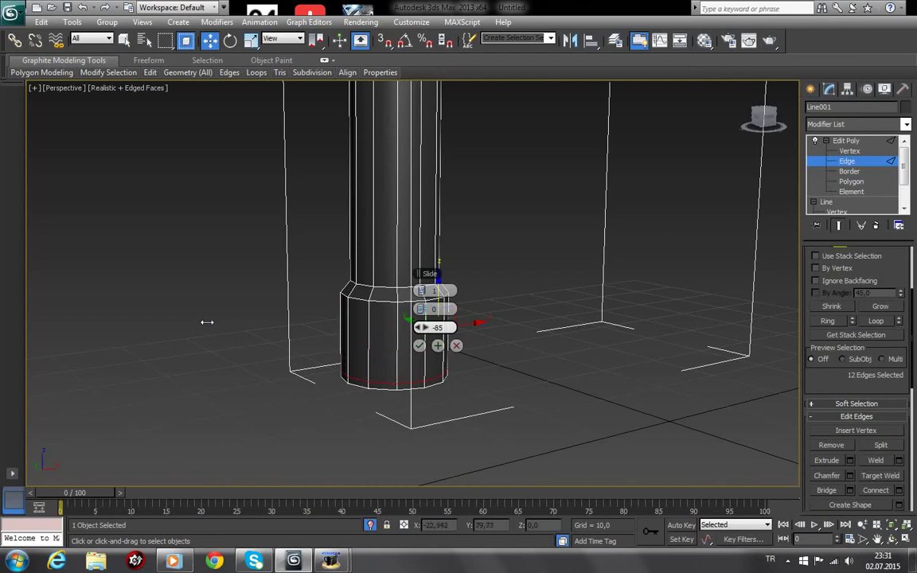
left_click_drag(206, 322, 182, 321)
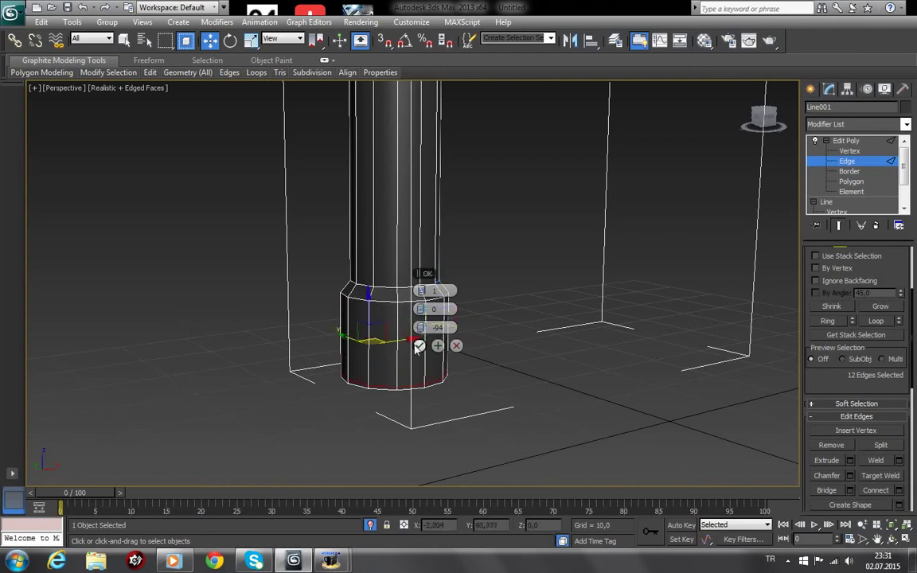
left_click(420, 348)
Return to the Edit Poly level and open the Modifier List
left_click(470, 301)
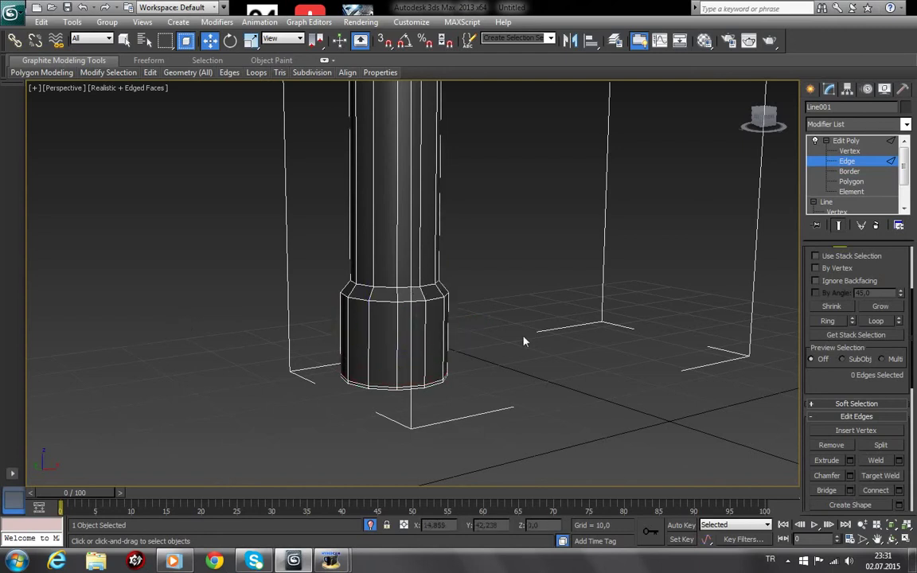
left_click(848, 141)
left_click(906, 124)
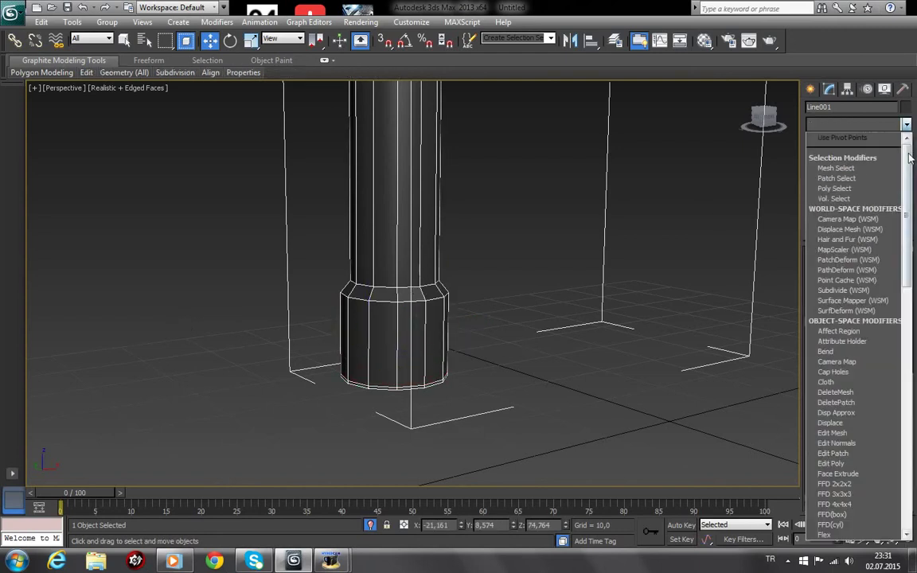
Add TurboSmooth to the arm and return to Edit Poly edges with the unsmoothed mesh shown
scroll(856, 334, "down", 10)
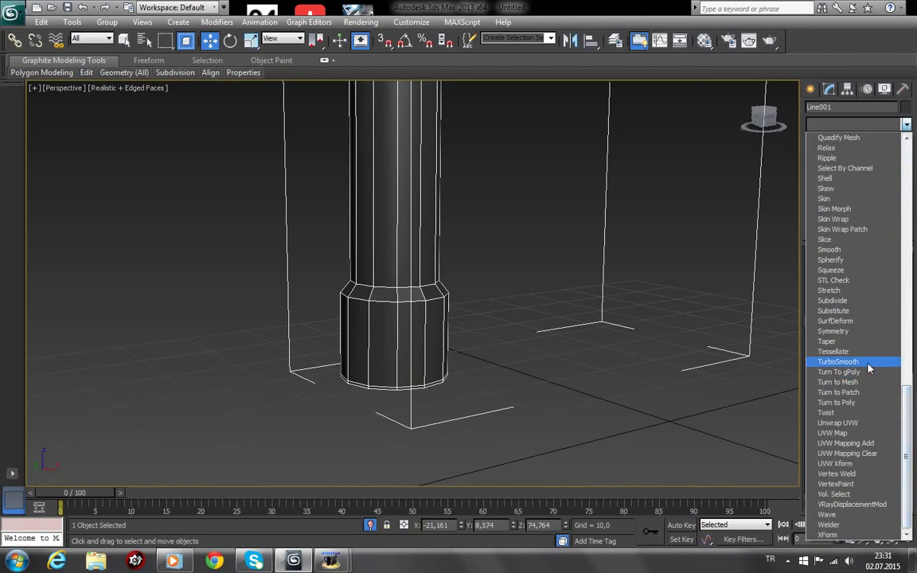
left_click(838, 362)
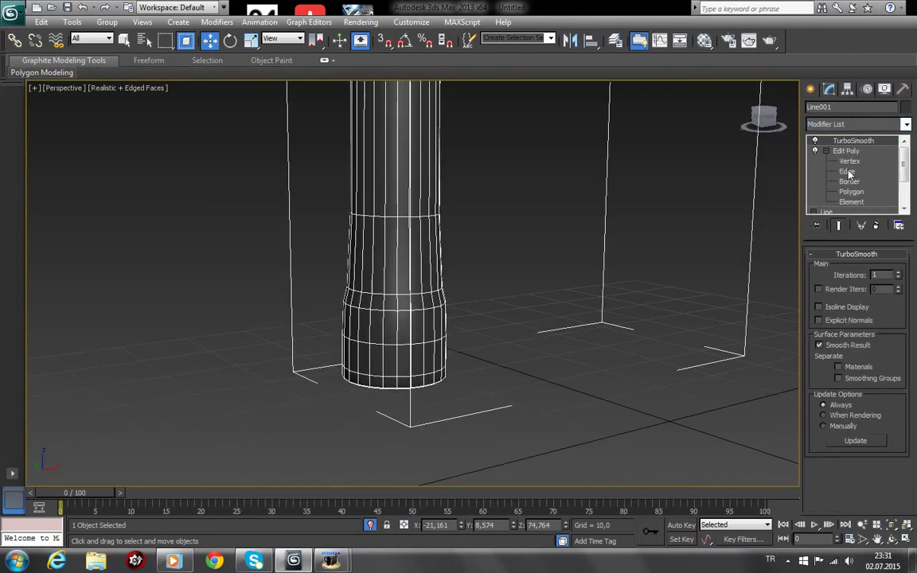
left_click(848, 172)
left_click(839, 226)
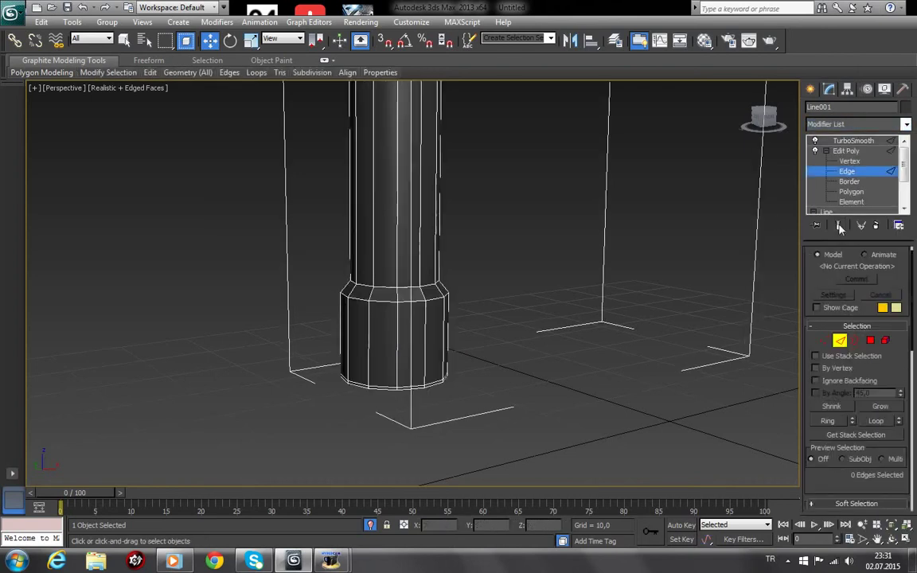
Add a one-segment edge loop at slide 94 near the top of the lower collar
left_click(425, 325)
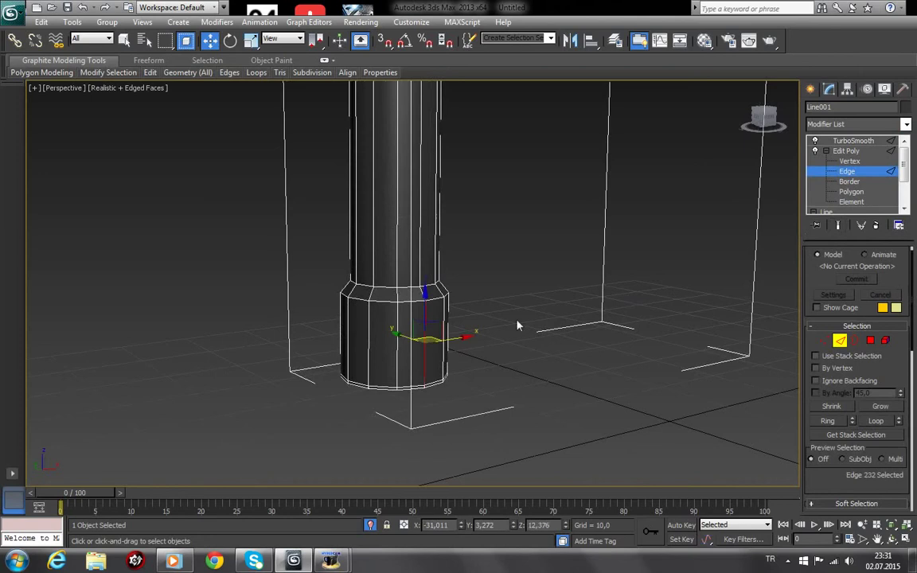
key("alt+r")
scroll(835, 440, "down", 2)
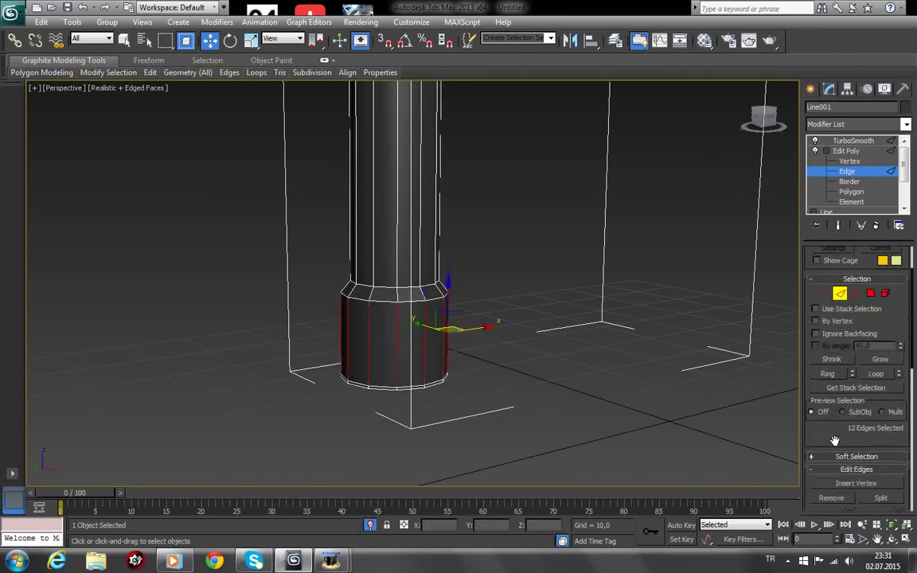
scroll(835, 441, "down", 2)
left_click(900, 435)
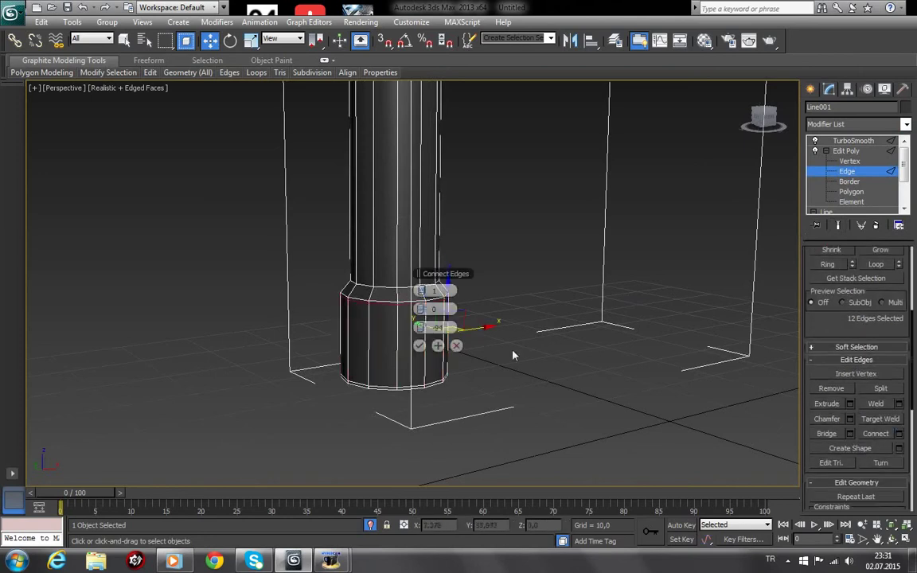
left_click(422, 349)
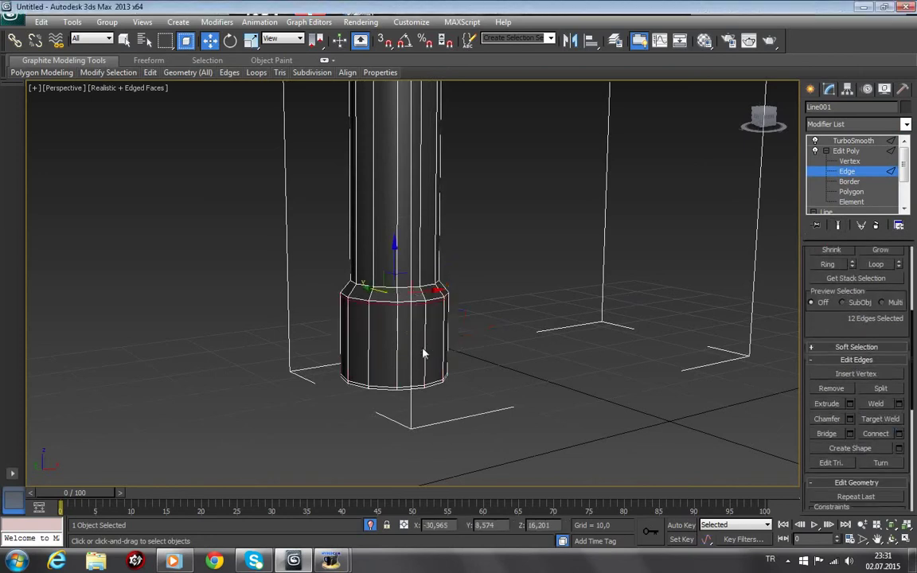
left_click(857, 141)
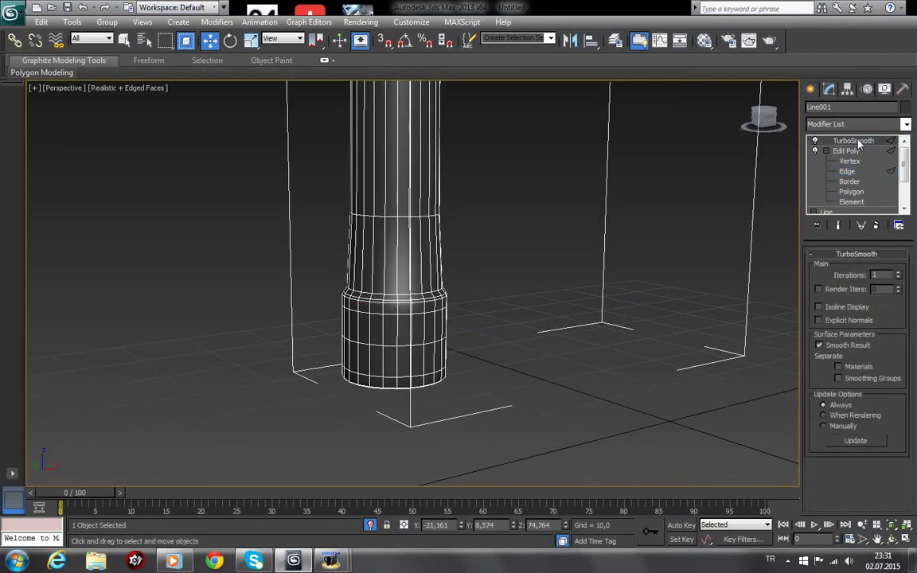
left_click(849, 172)
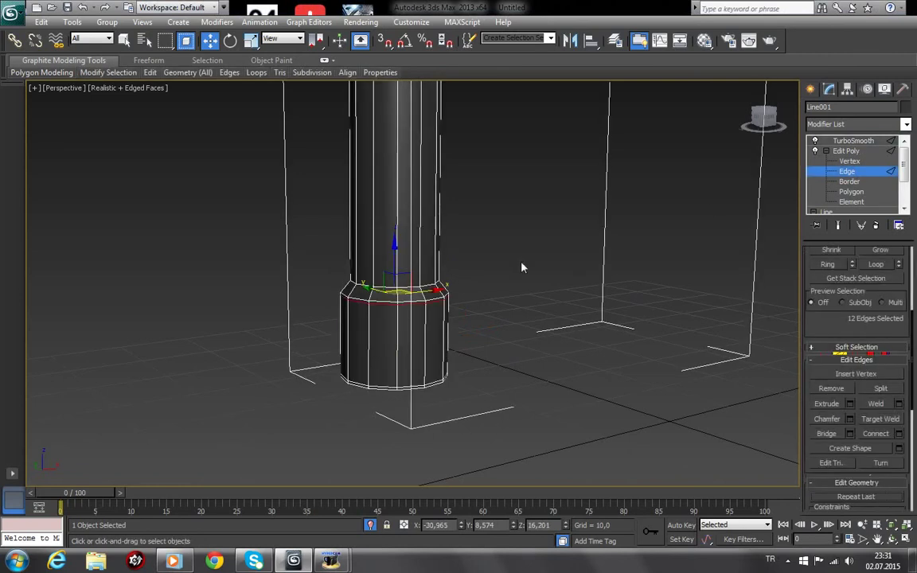
left_click(416, 235, "shift")
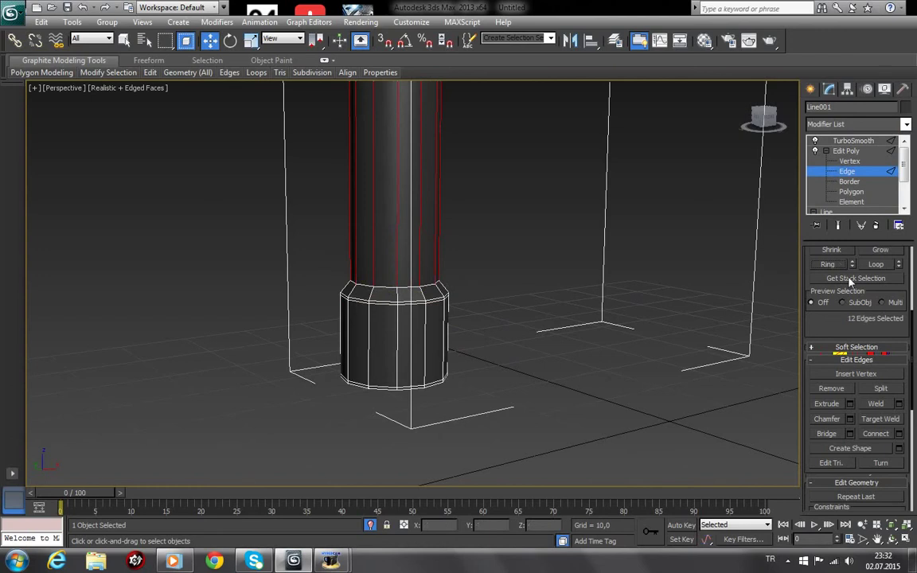
Connect the vertical column edges with a loop at slide 99, just above the collar
left_click(901, 435)
mouse_move(438, 323)
left_mouse_down()
mouse_move(430, 329)
mouse_move(652, 352)
left_mouse_up()
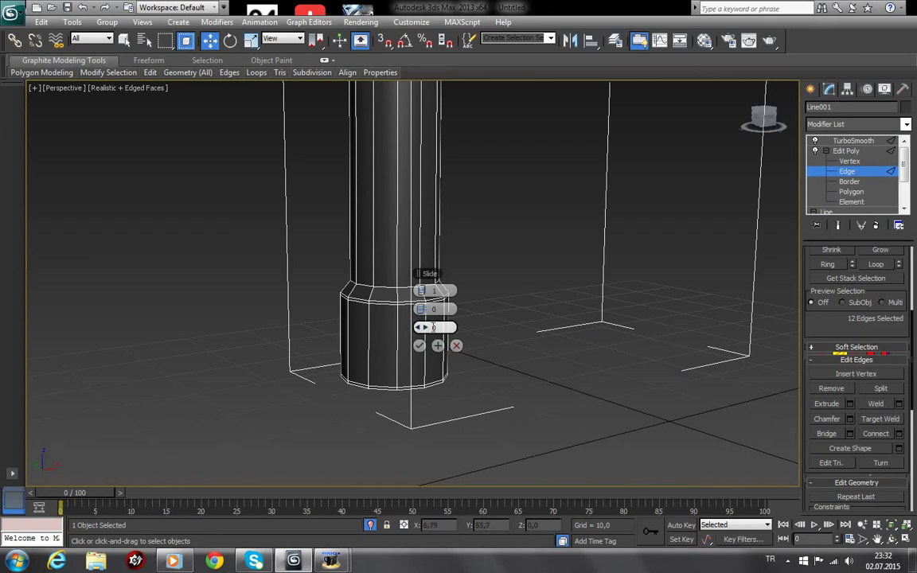
mouse_move(651, 353)
left_mouse_down()
mouse_move(426, 331)
mouse_move(678, 382)
left_mouse_up()
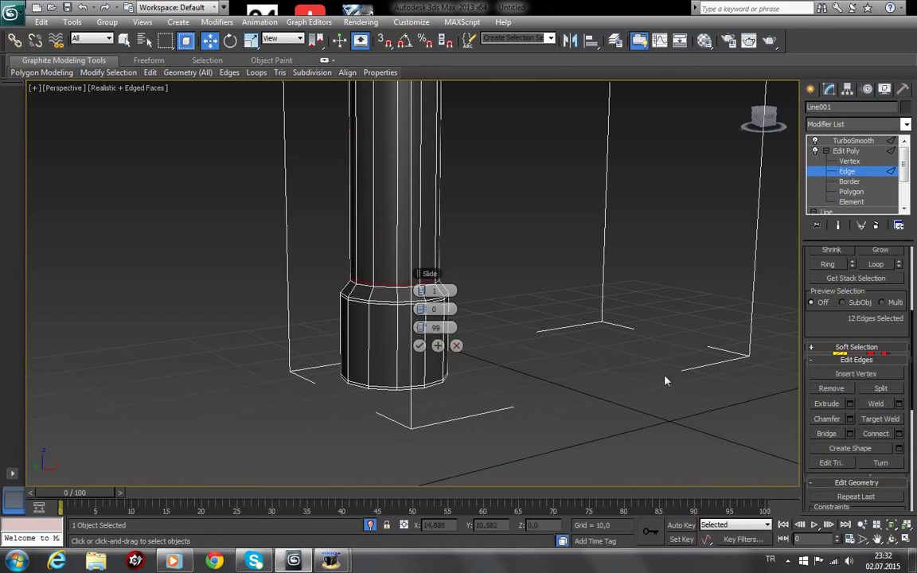
left_click(419, 346)
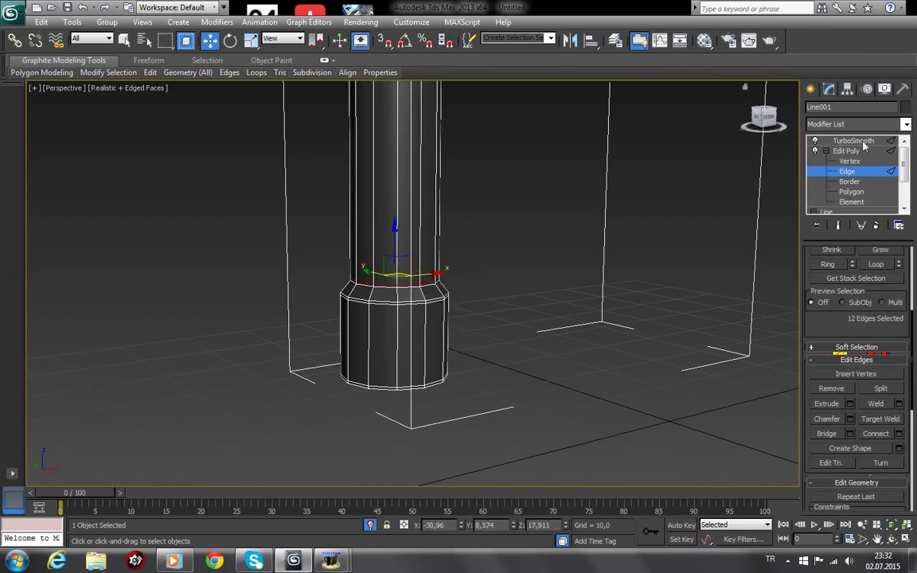
Set TurboSmooth to 2 iterations with render iterations enabled at 3
left_click(854, 141)
left_click(606, 249)
left_click(432, 280)
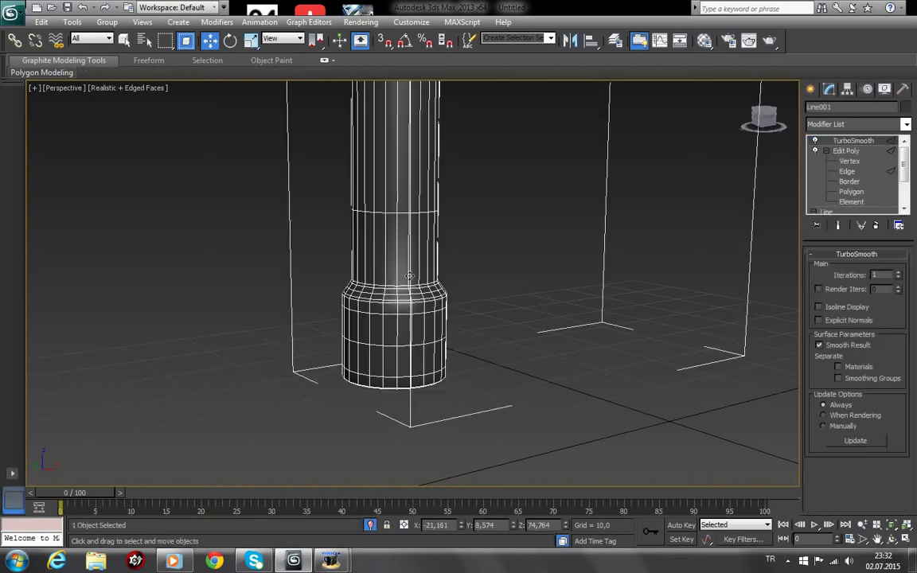
left_click(899, 273)
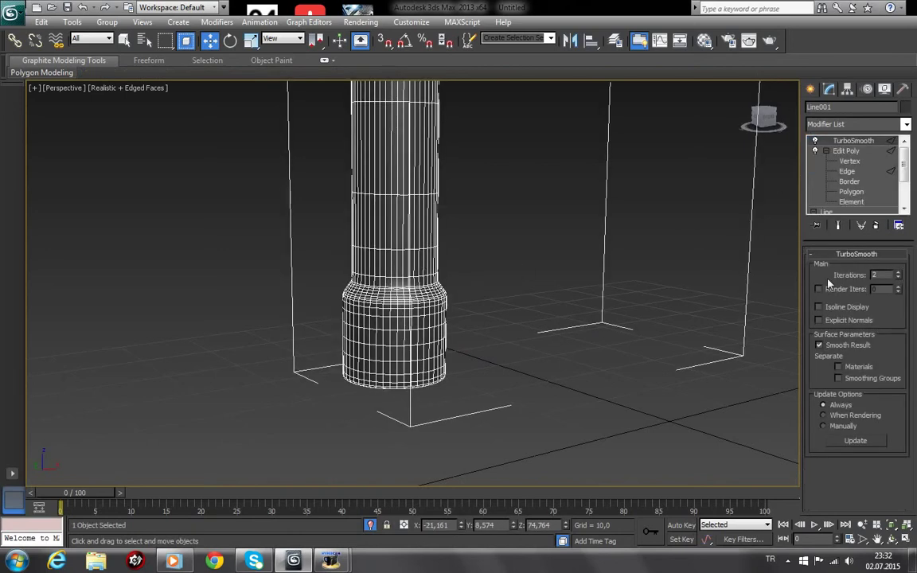
left_click(819, 289)
left_click(899, 287)
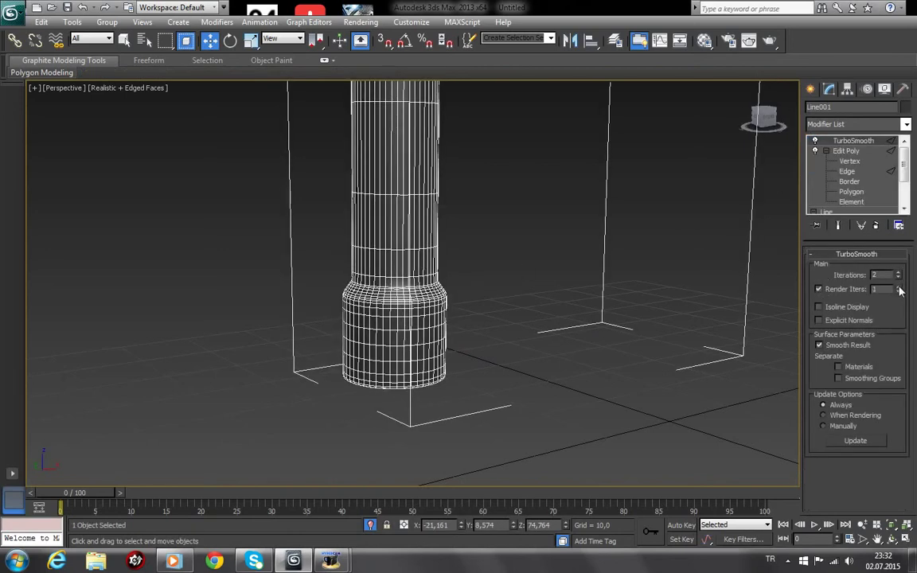
left_click(681, 291)
left_click(389, 217)
End isolation, turn off edged faces, and frame the whole lamp with its smoothed dark arm
right_click(389, 217)
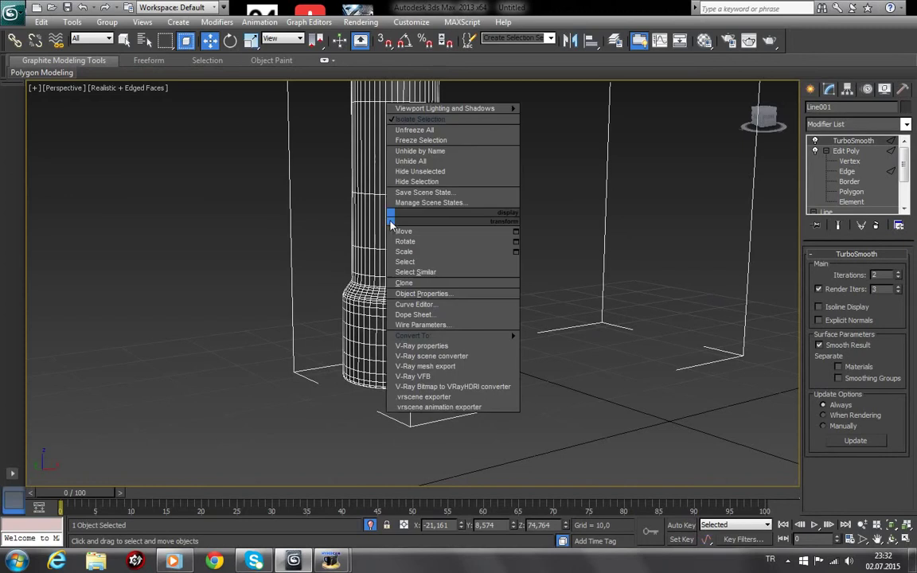
left_click(413, 120)
left_click(221, 199)
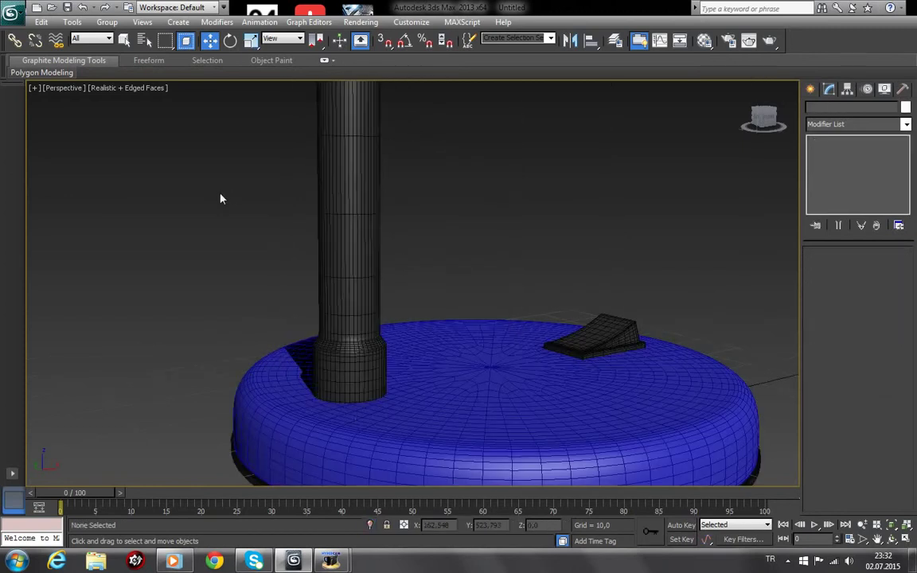
key("z")
key("F4")
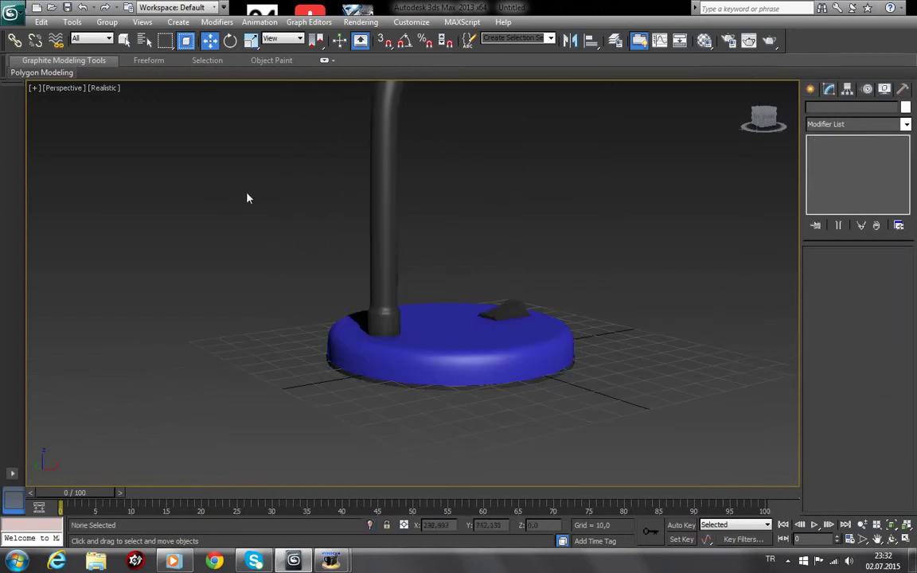
key("z")
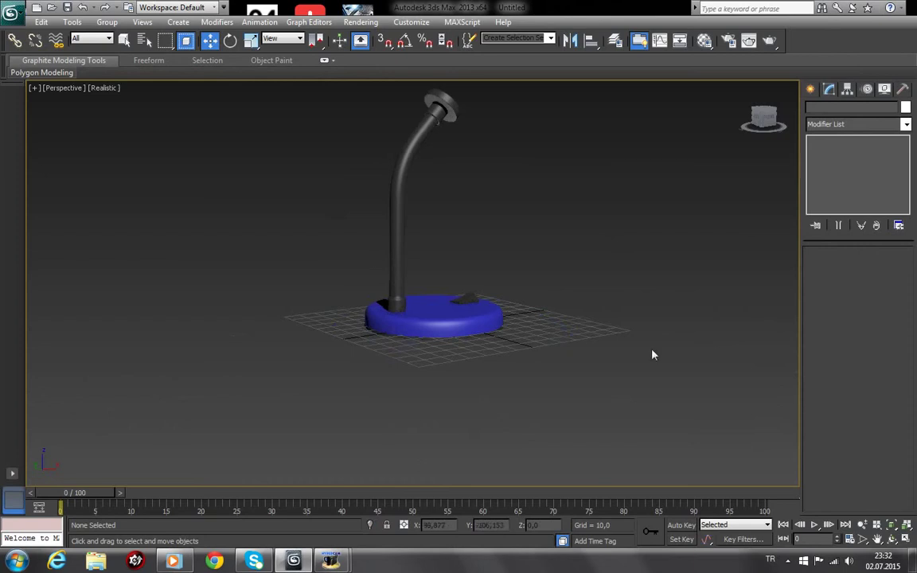
left_click(892, 539)
mouse_move(432, 285)
left_mouse_down()
mouse_move(422, 320)
mouse_move(377, 334)
mouse_move(385, 332)
left_mouse_up()
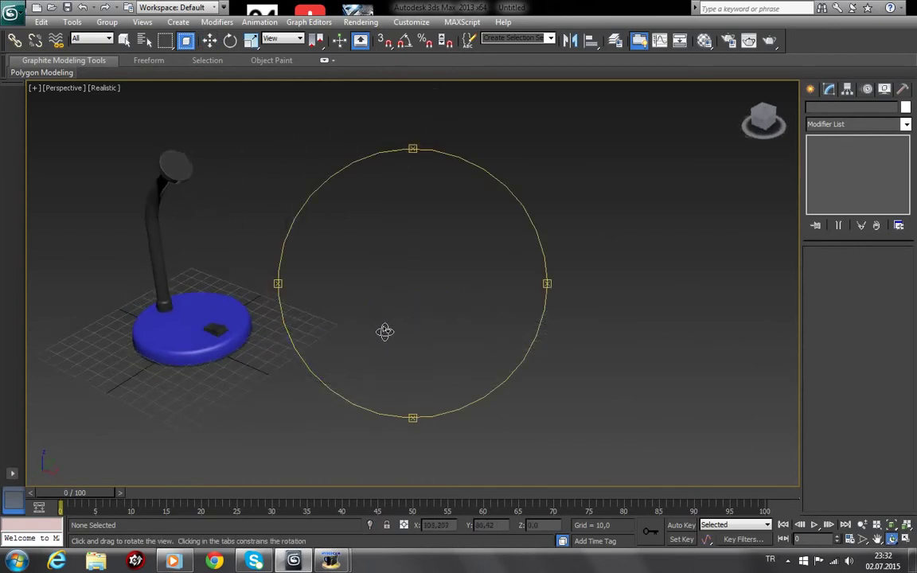
left_click(877, 540)
mouse_move(444, 371)
left_mouse_down()
mouse_move(582, 370)
mouse_move(592, 379)
left_mouse_up()
Create an Extended Primitives capsule beside the lamp base, radius 20,348 and height 98,414
left_click(811, 90)
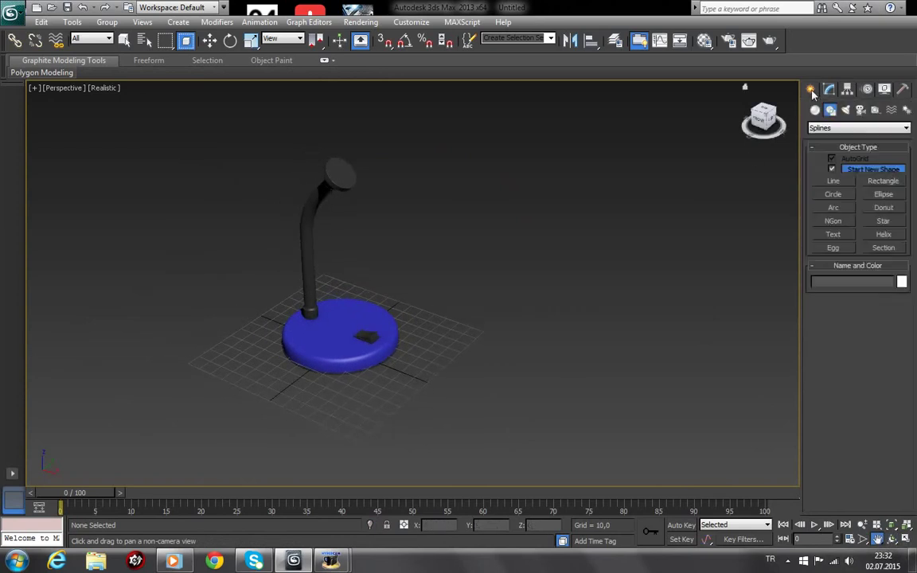
left_click(815, 110)
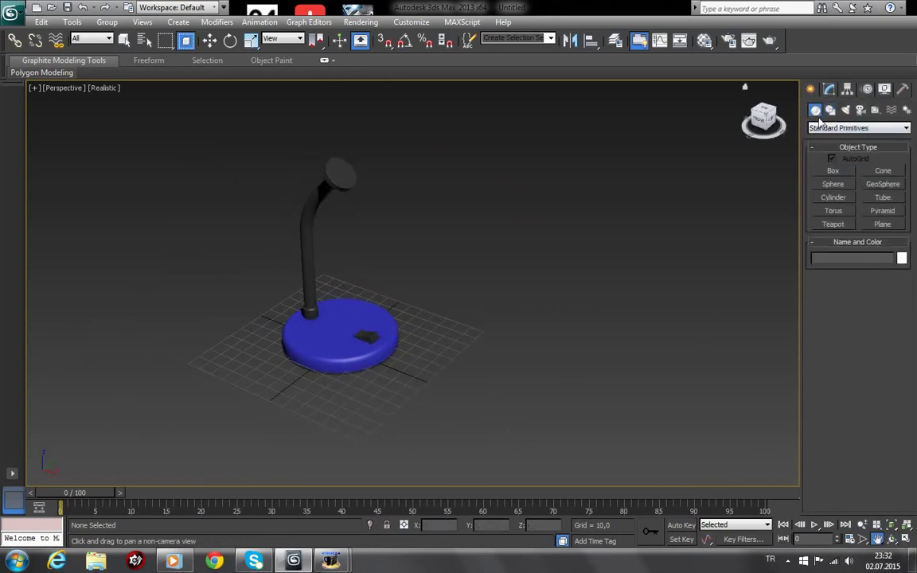
left_click(842, 129)
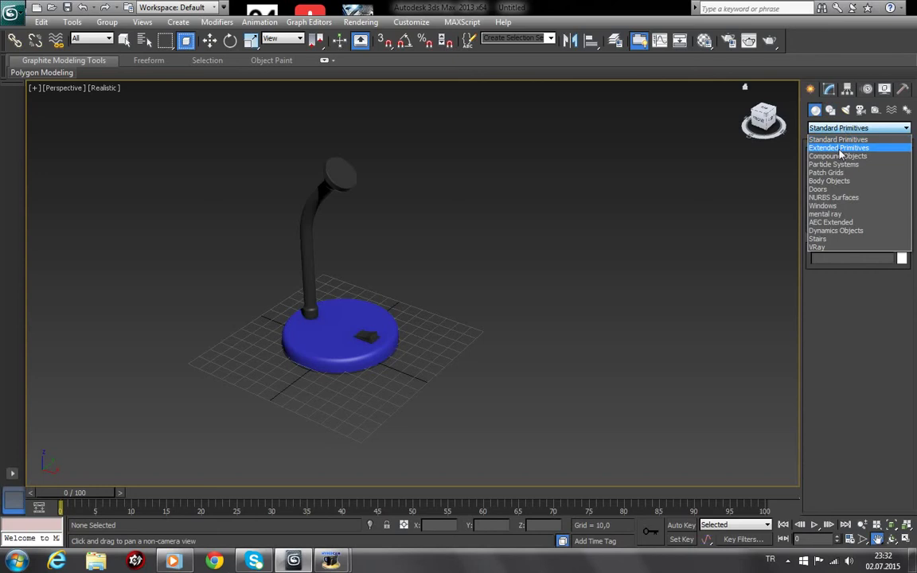
left_click(841, 149)
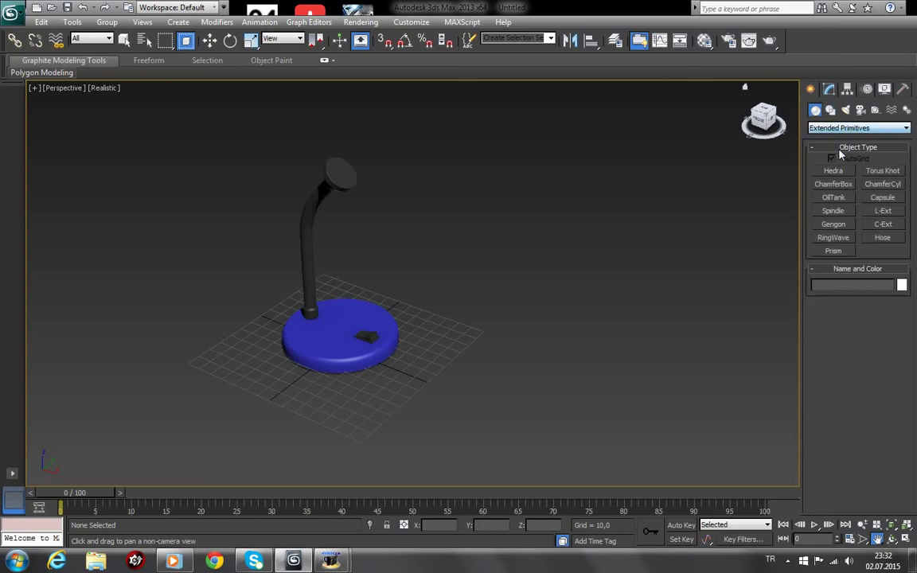
left_click(884, 197)
left_click_drag(461, 361, 489, 365)
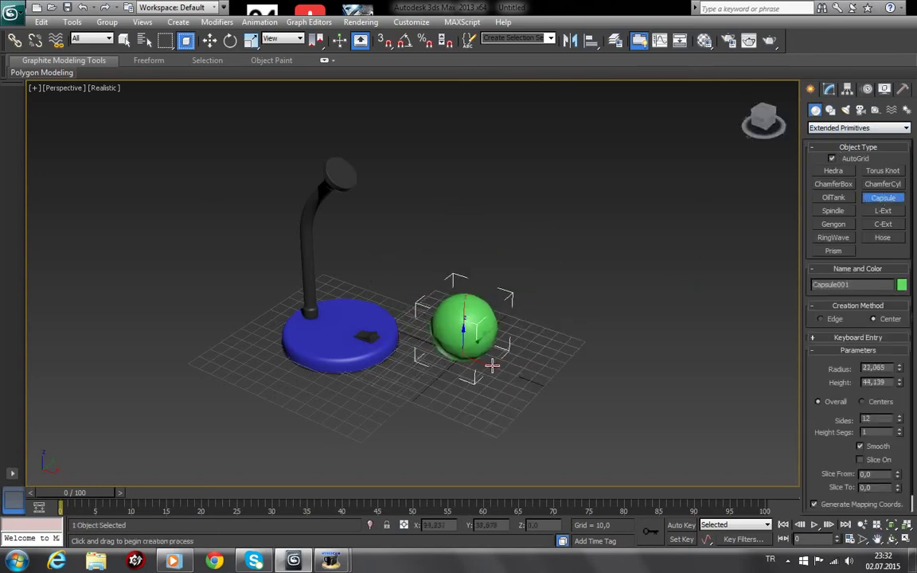
left_click(438, 249)
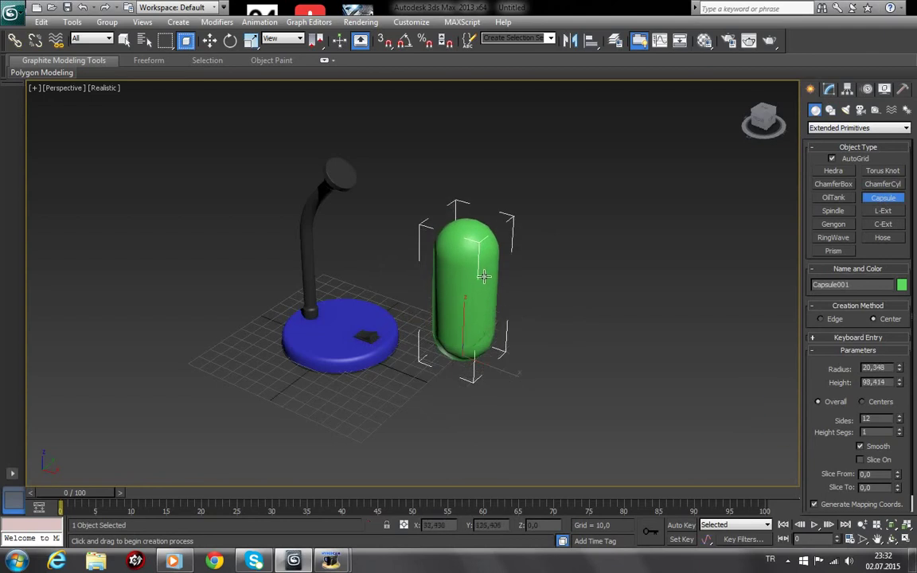
Orbit around the capsule, turn edged faces back on, and open its Modify settings
left_click(892, 539)
mouse_move(438, 312)
left_mouse_down()
mouse_move(480, 294)
mouse_move(476, 321)
left_mouse_up()
key("F4")
scroll(473, 310, "up", 3)
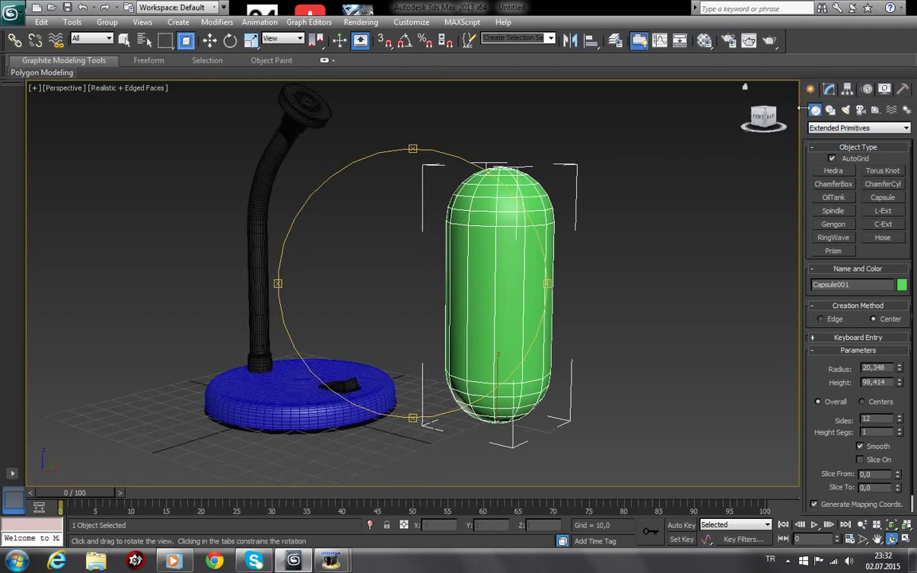
left_click(831, 89)
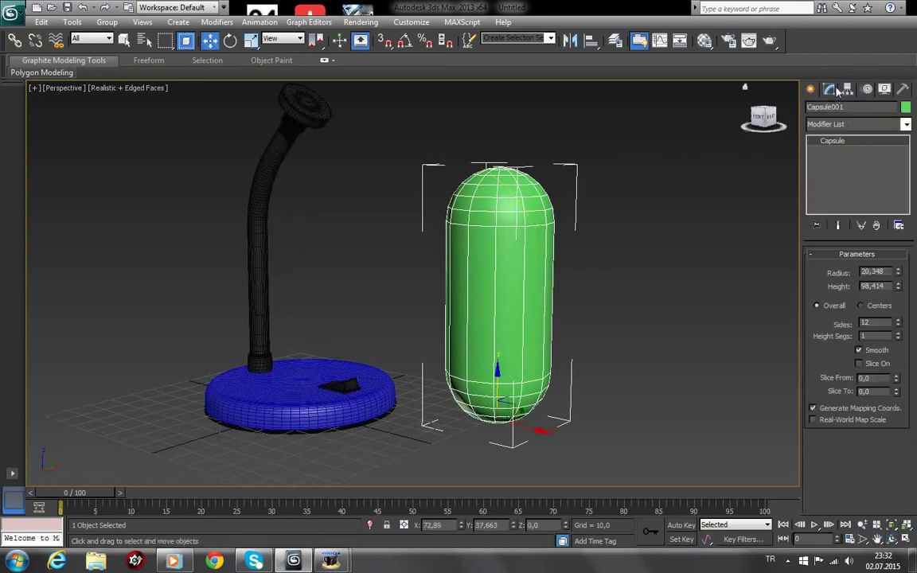
Lower the capsule's height to 91,643
right_click(844, 143)
left_click(714, 312)
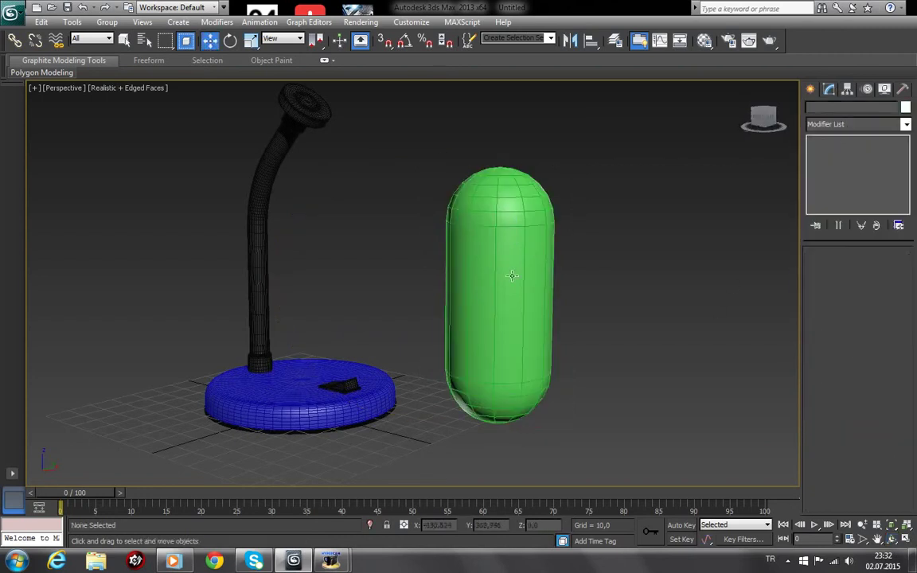
left_click_drag(899, 285, 901, 291)
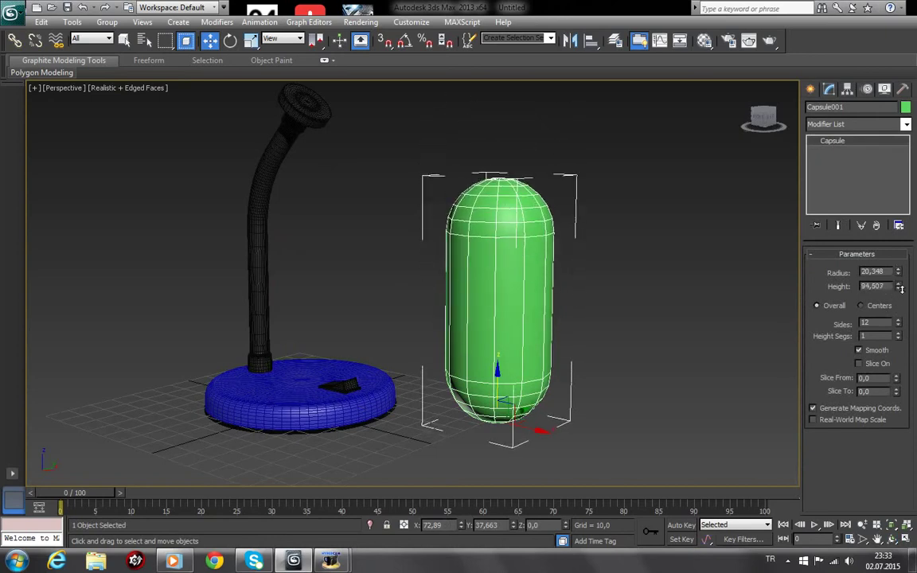
Convert the capsule to an Editable Poly and select one of its edges in Edge mode
right_click(862, 149)
left_click(853, 253)
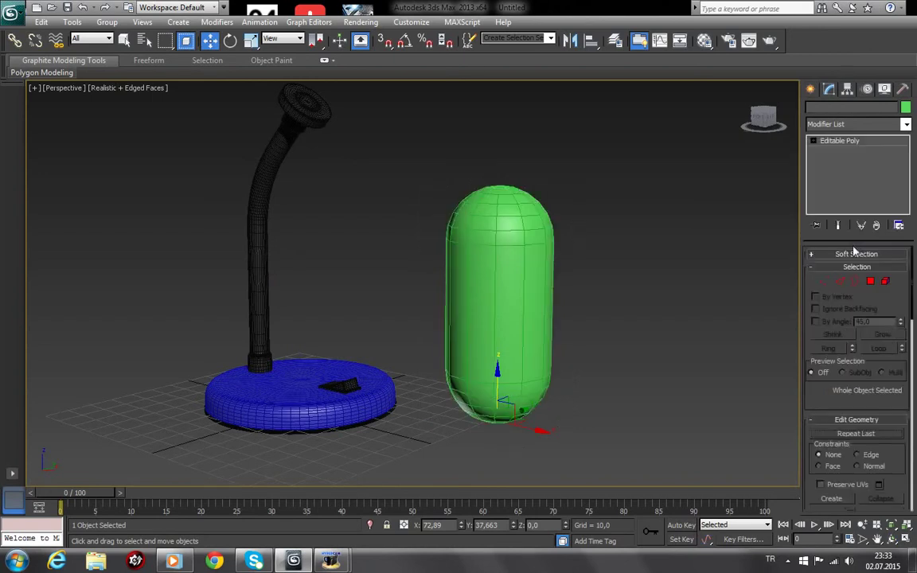
left_click(840, 282)
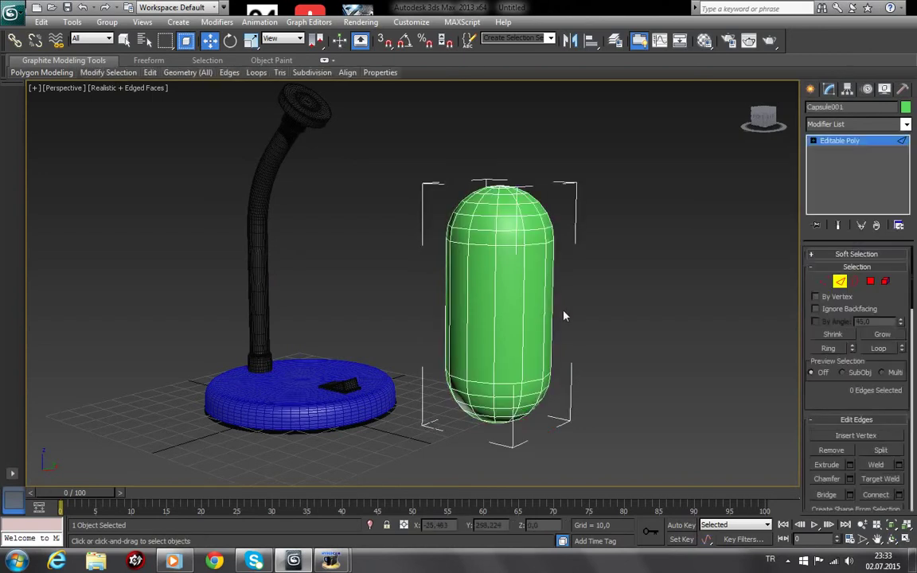
left_click(520, 313)
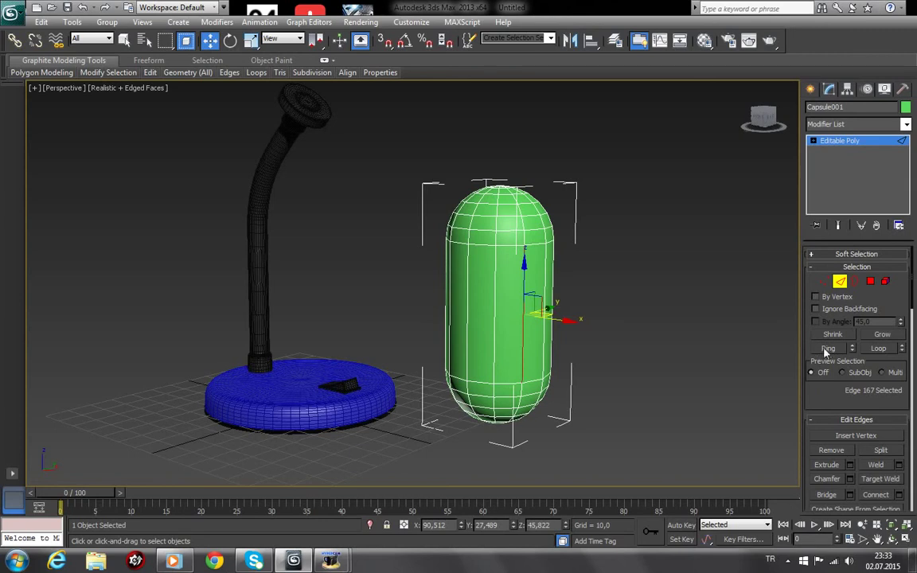
left_click(890, 540)
left_click_drag(466, 338, 439, 242)
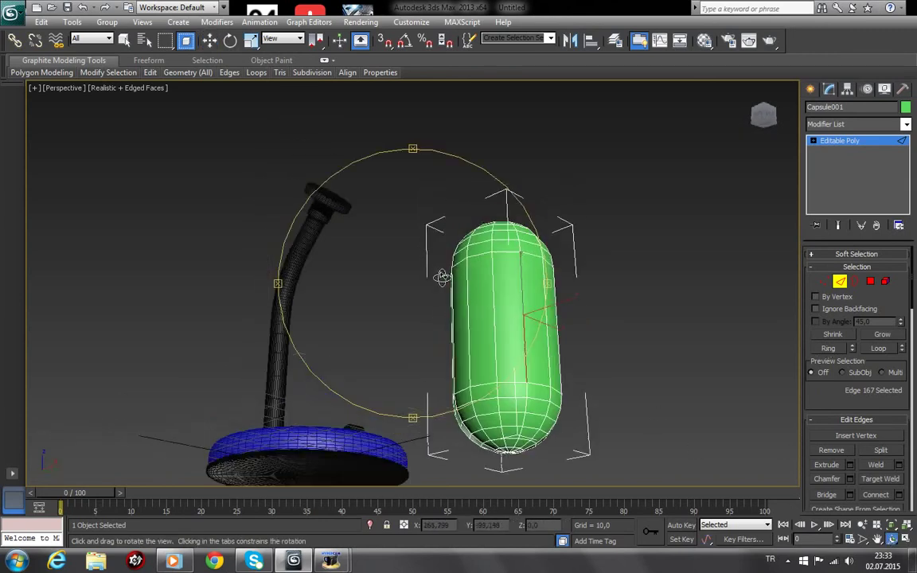
Select the capsule's end-cap polygons using Select Similar and three Grow steps
left_click(871, 282)
left_click(524, 440)
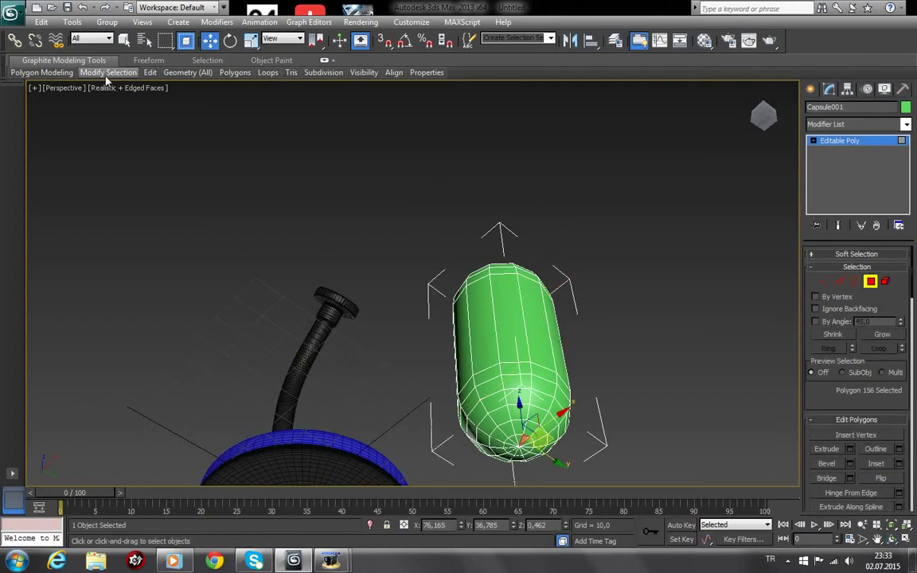
left_click(145, 195)
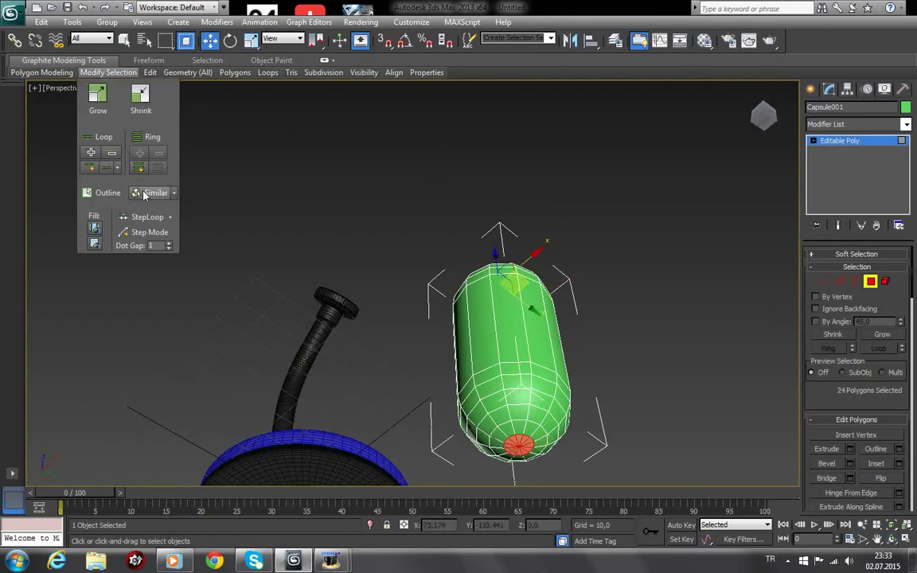
left_click(882, 336)
left_click(882, 335)
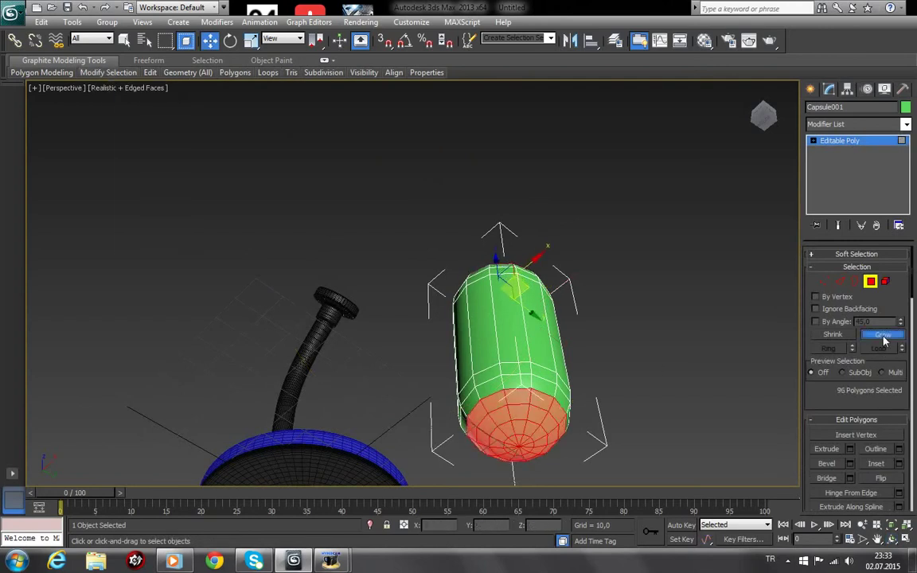
left_click(883, 335)
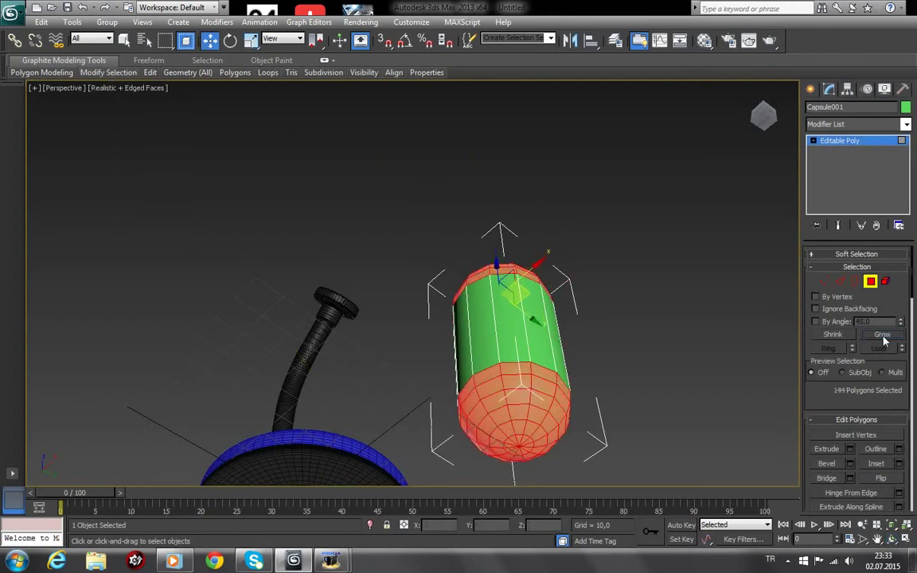
Deselect the top cap and delete the bottom cap polygons
left_click(894, 540)
left_click_drag(434, 299, 445, 354)
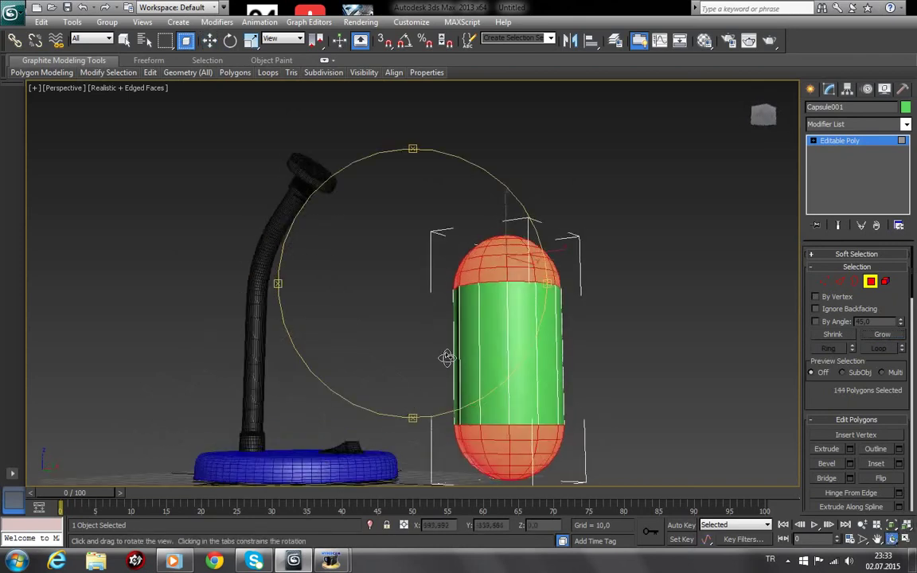
left_click(211, 43)
left_click_drag(405, 194, 613, 293, "alt")
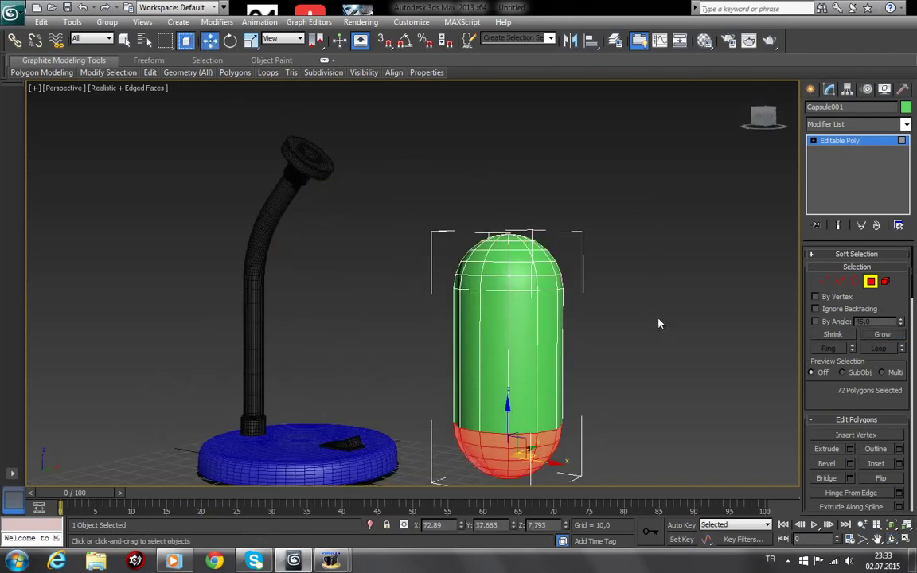
key("Delete")
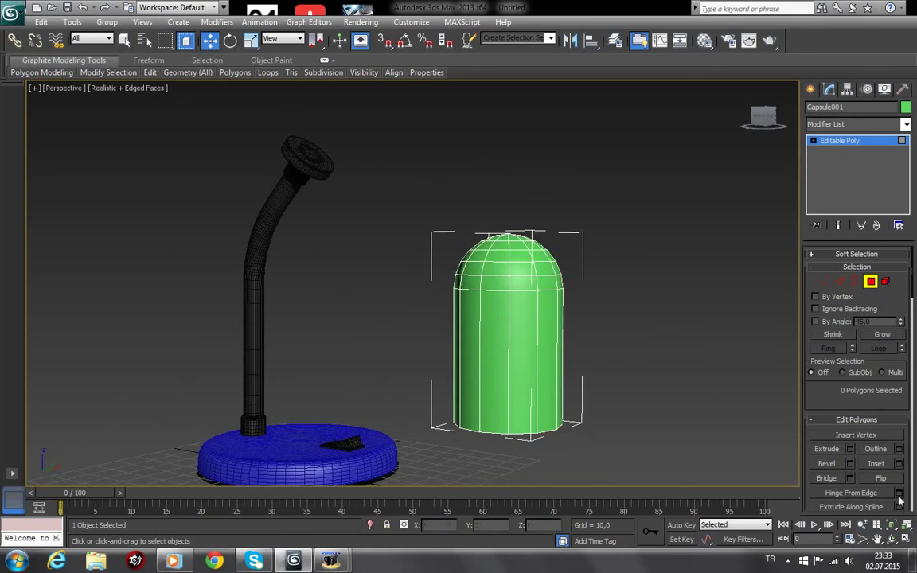
Select the capsule's open bottom border and move it up
left_click(892, 539)
left_click_drag(653, 382, 762, 448)
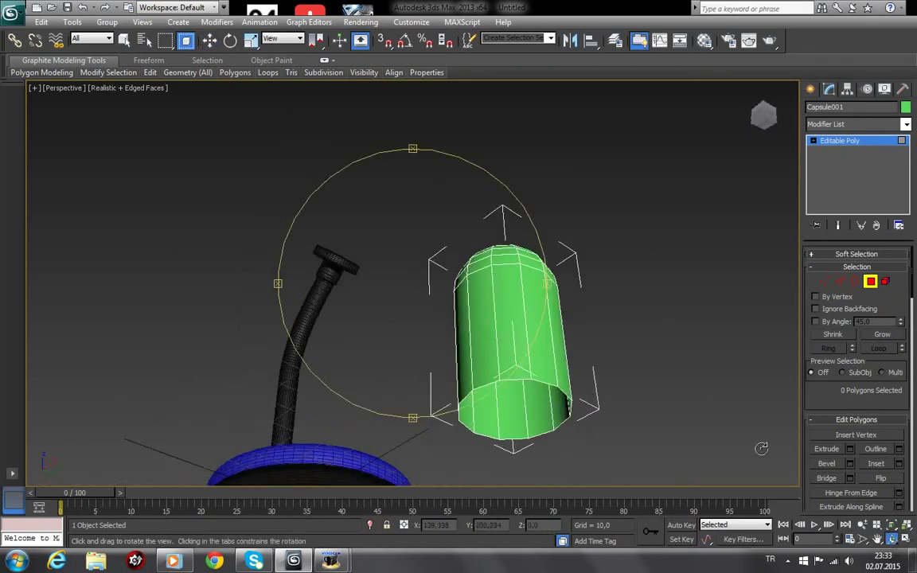
left_click(877, 539)
left_click_drag(666, 372, 608, 314)
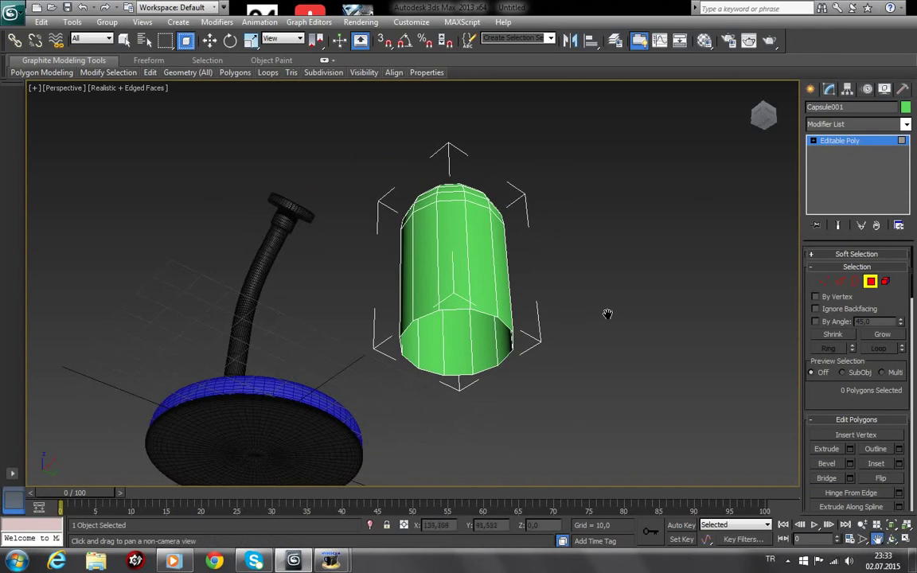
left_click(813, 141)
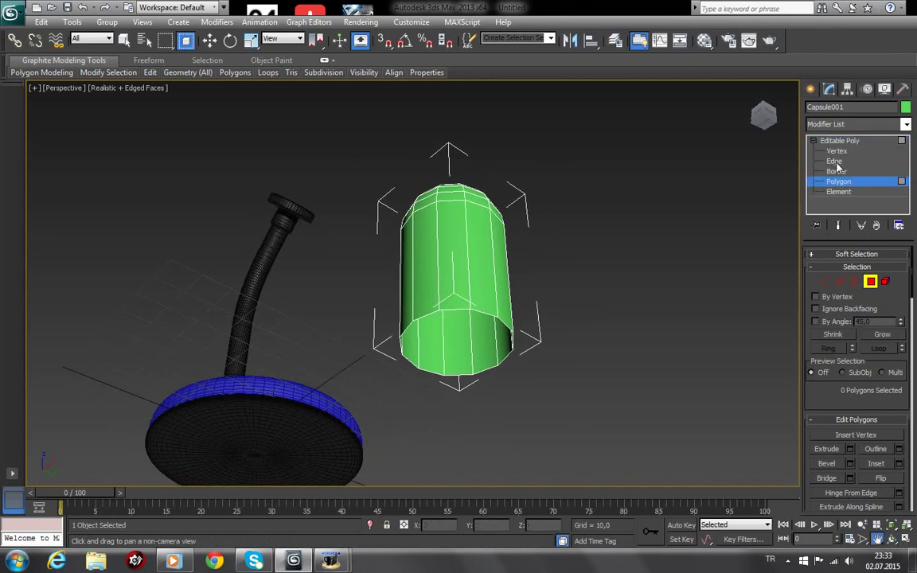
left_click(835, 171)
left_click(482, 316)
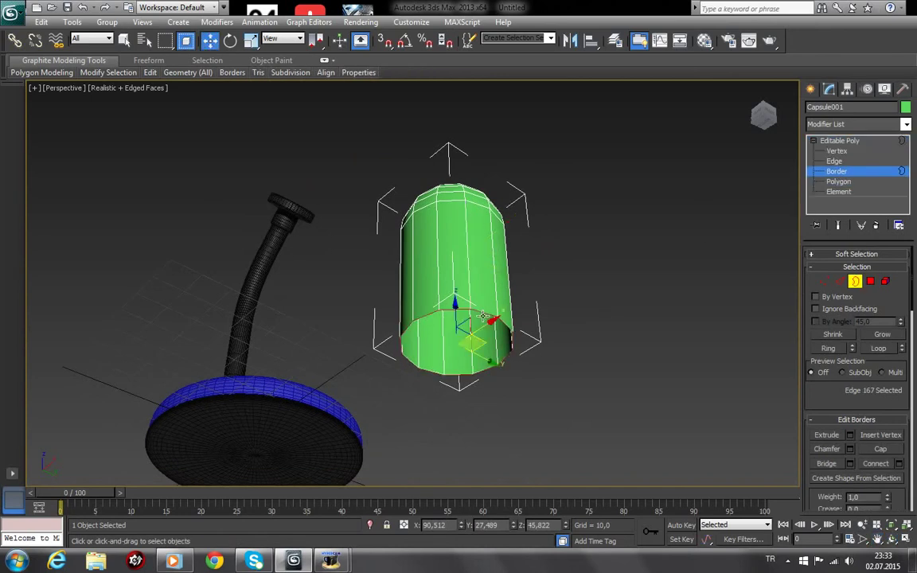
left_click_drag(454, 304, 456, 262)
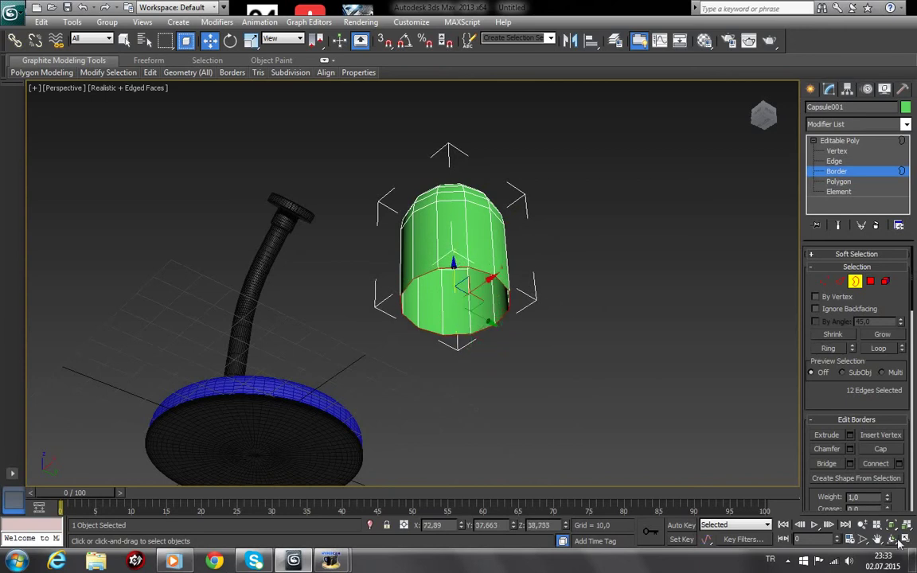
Pull the bottom border down and scale it outward into a wide cone
key("ctrl+r")
left_click_drag(348, 267, 406, 336)
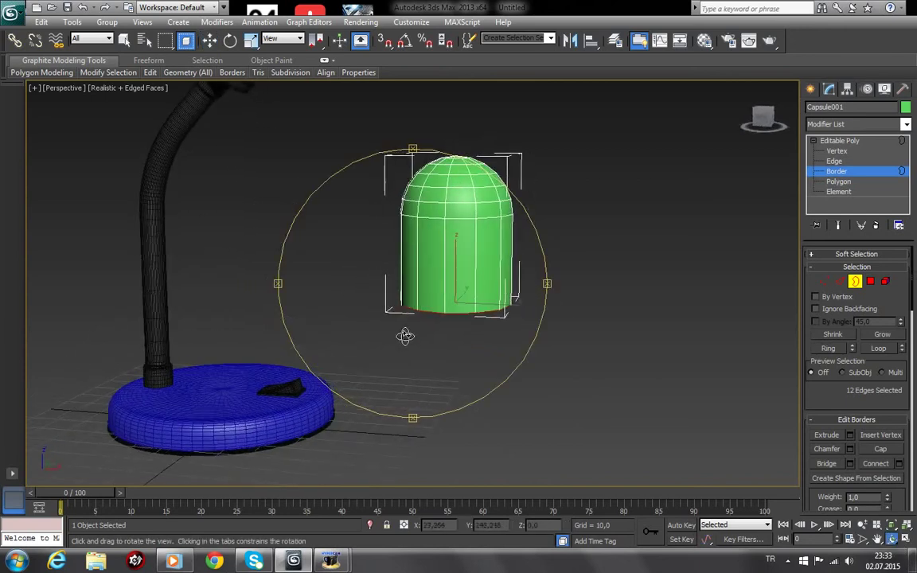
left_click(209, 40)
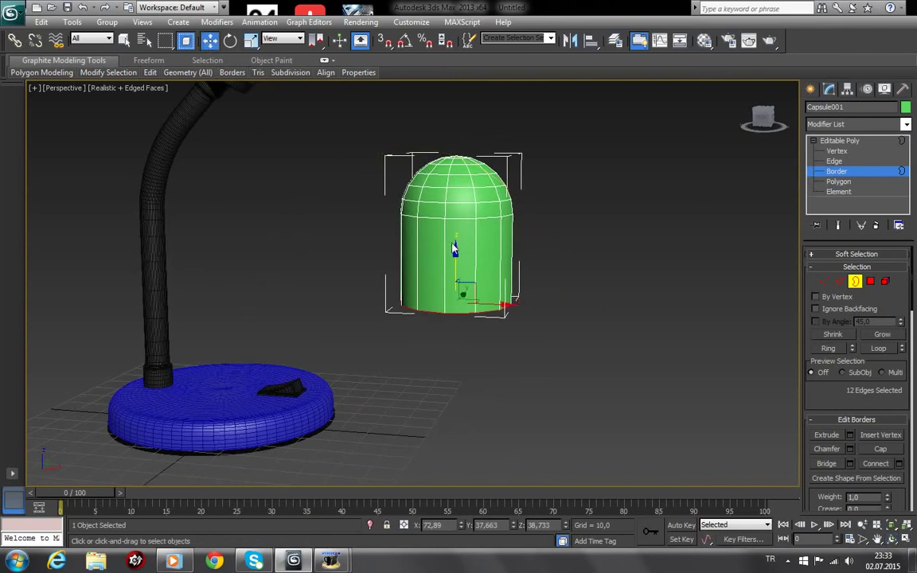
left_click_drag(454, 251, 456, 366)
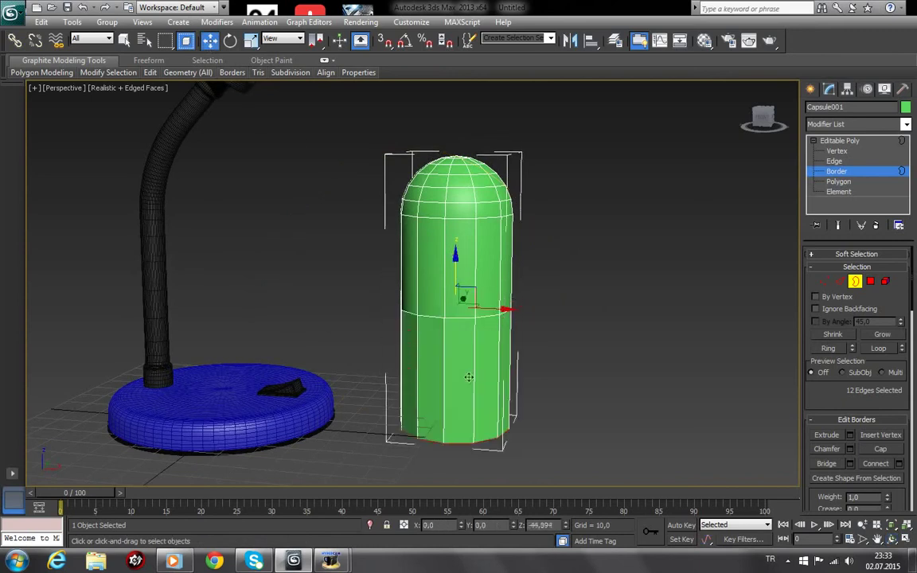
left_click(250, 41)
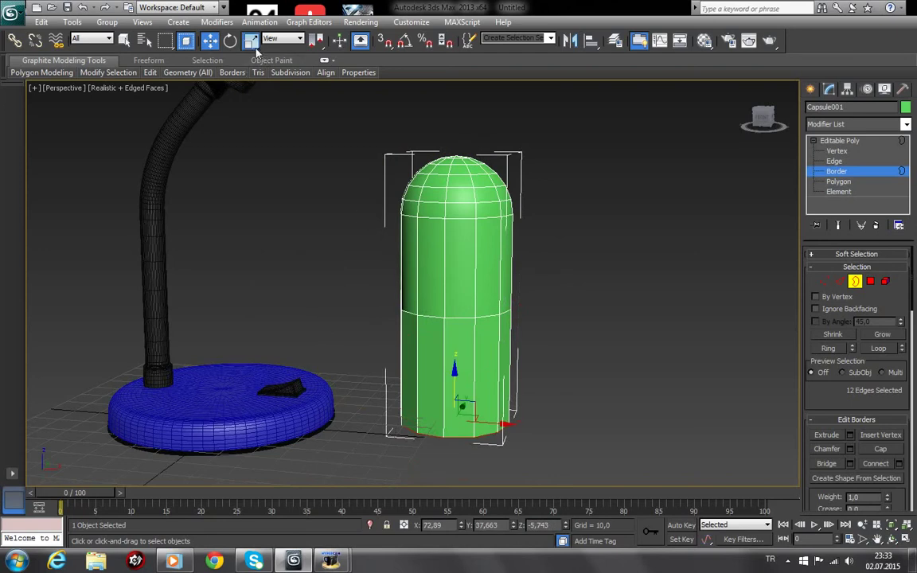
left_click_drag(463, 361, 444, 321)
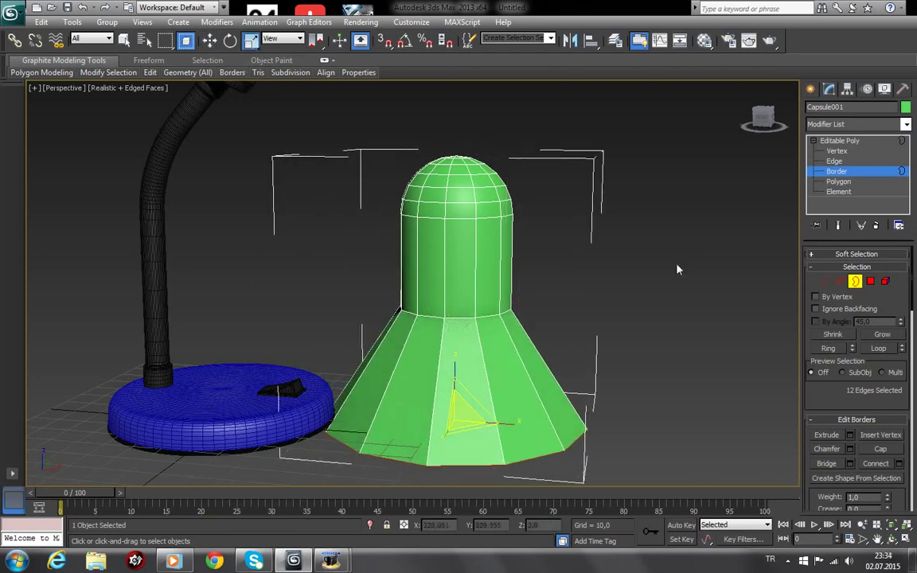
Move the shade right along X and raise its bottom edge ring slightly
scroll(637, 223, "down", 4)
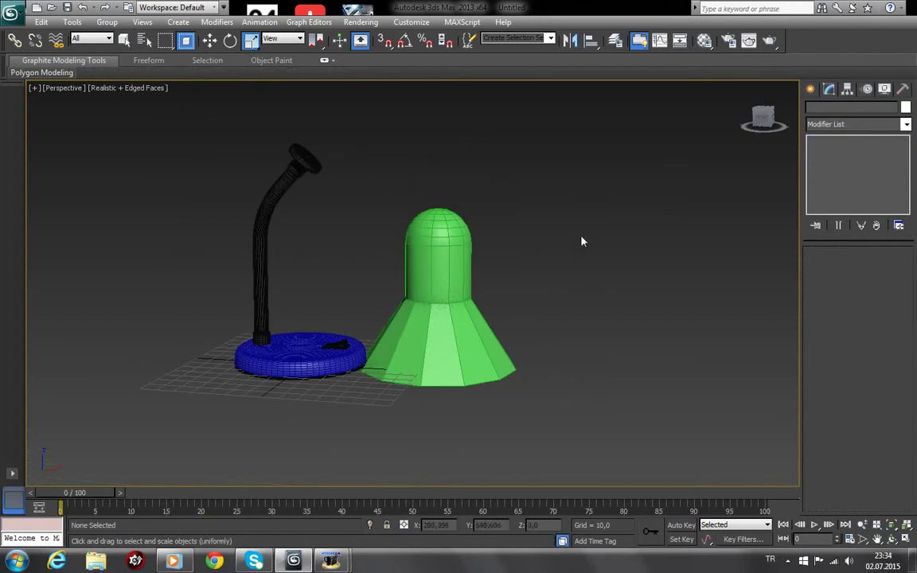
left_click(450, 274)
left_click(209, 41)
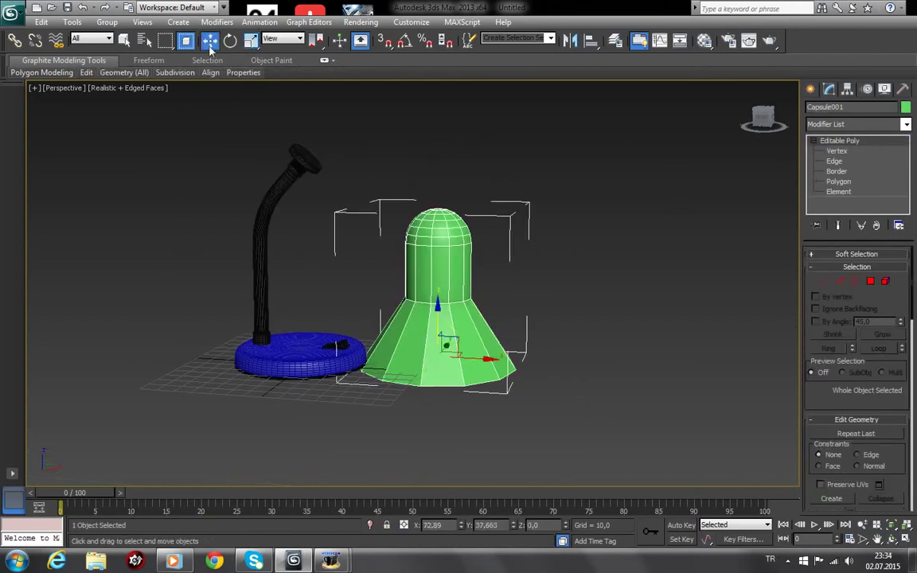
left_click_drag(494, 359, 557, 363)
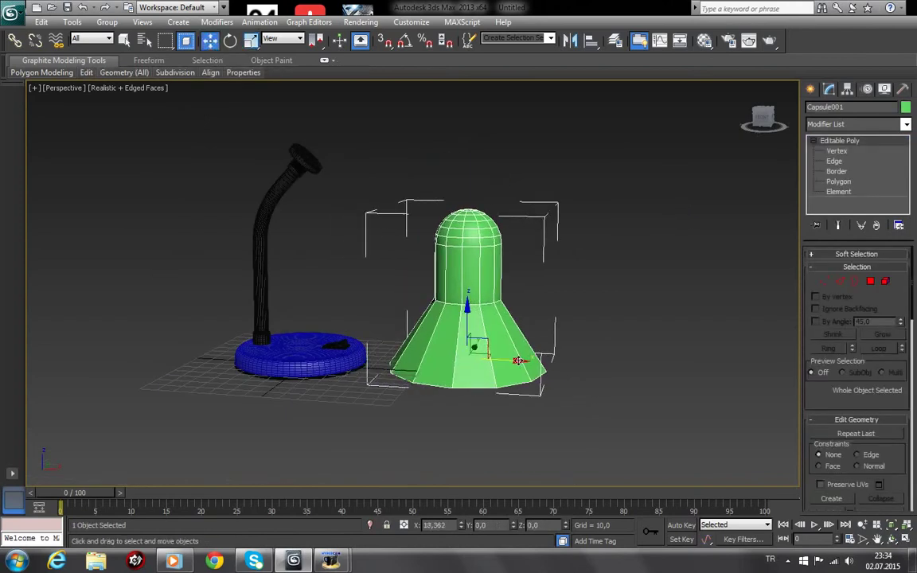
left_click(834, 161)
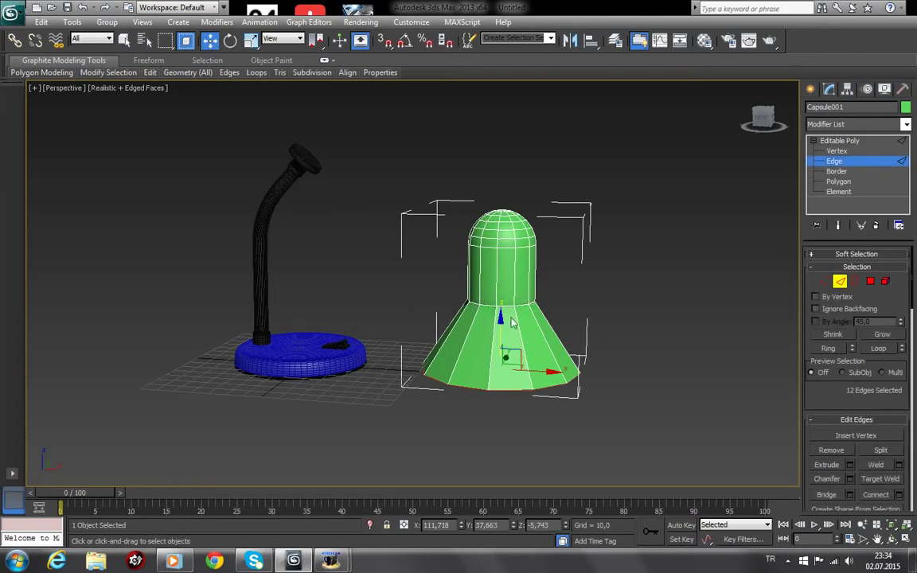
left_click_drag(500, 317, 500, 309)
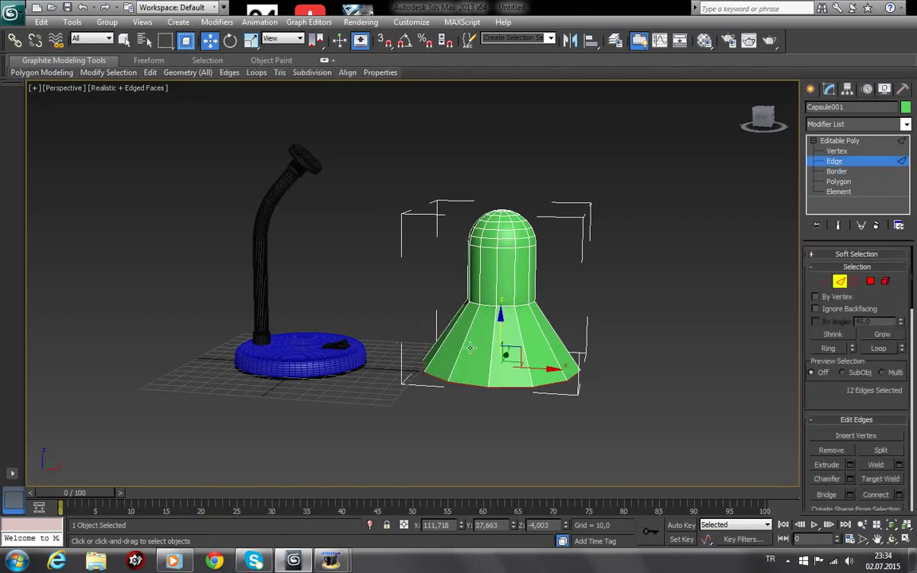
Connect the cone's vertical edge ring with one new edge loop at slide -1
left_click(493, 340)
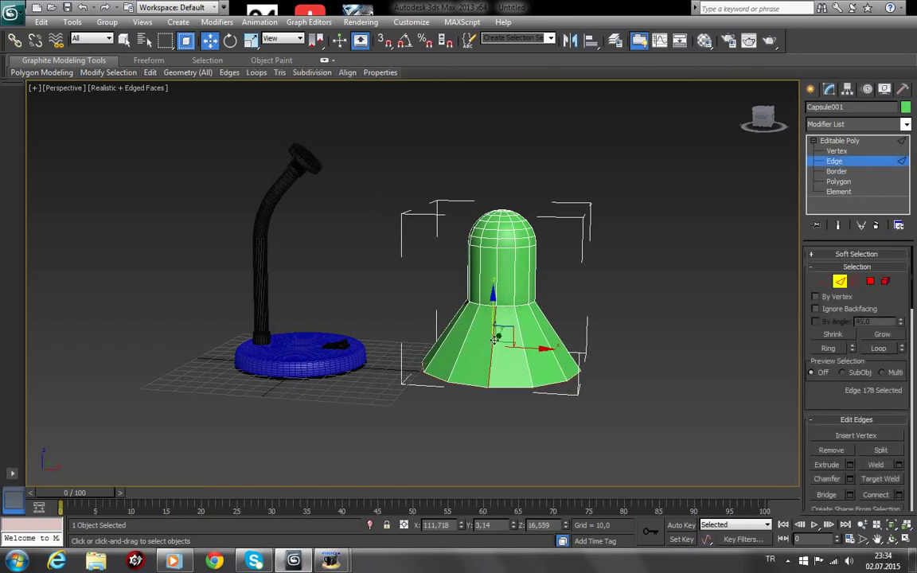
left_click(829, 348)
left_click(900, 496)
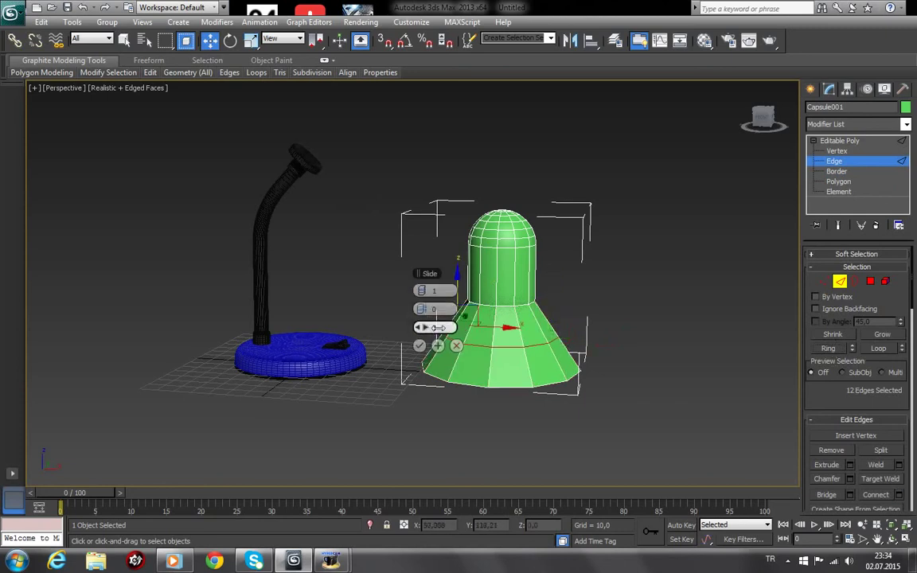
mouse_move(434, 328)
left_mouse_down()
mouse_move(396, 328)
mouse_move(423, 329)
left_mouse_up()
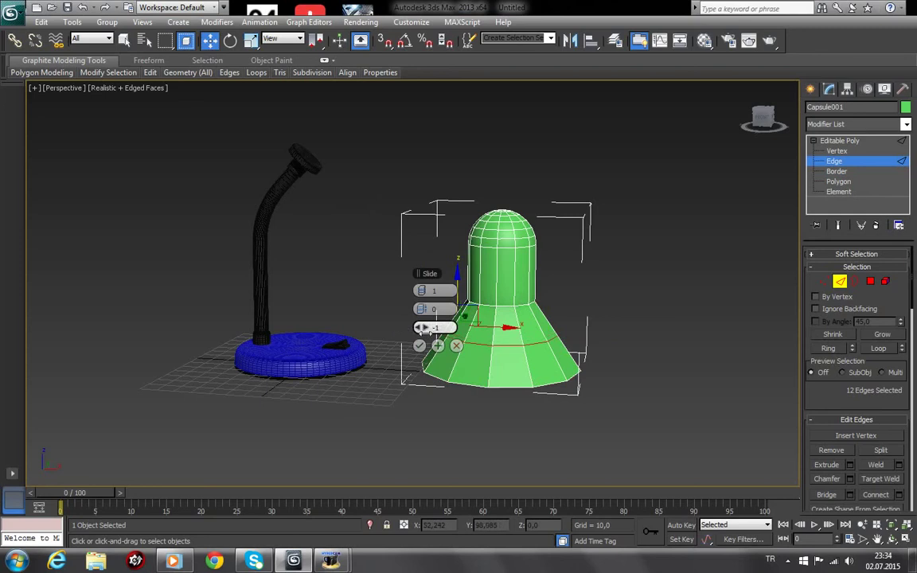
left_click(420, 345)
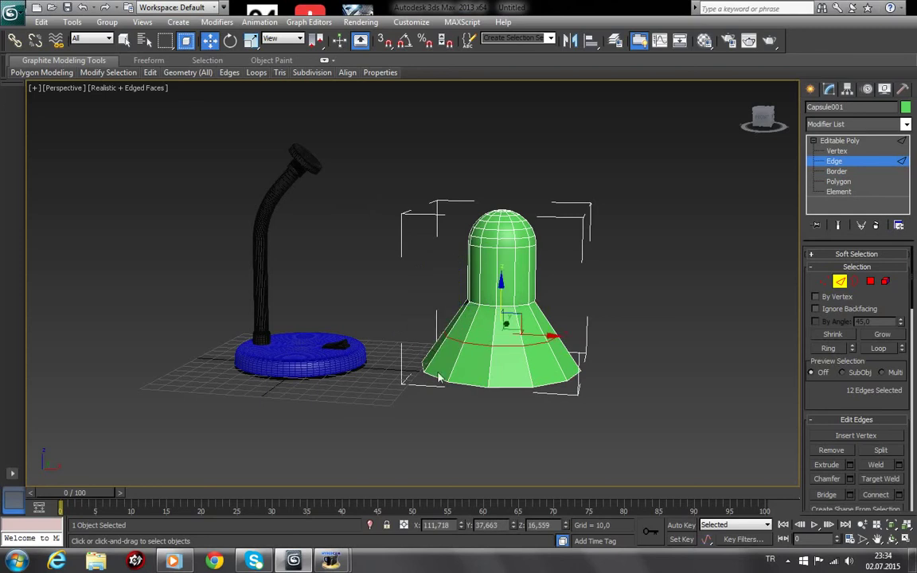
Scale the new edge loop up slightly and clear the selection
left_click(252, 41)
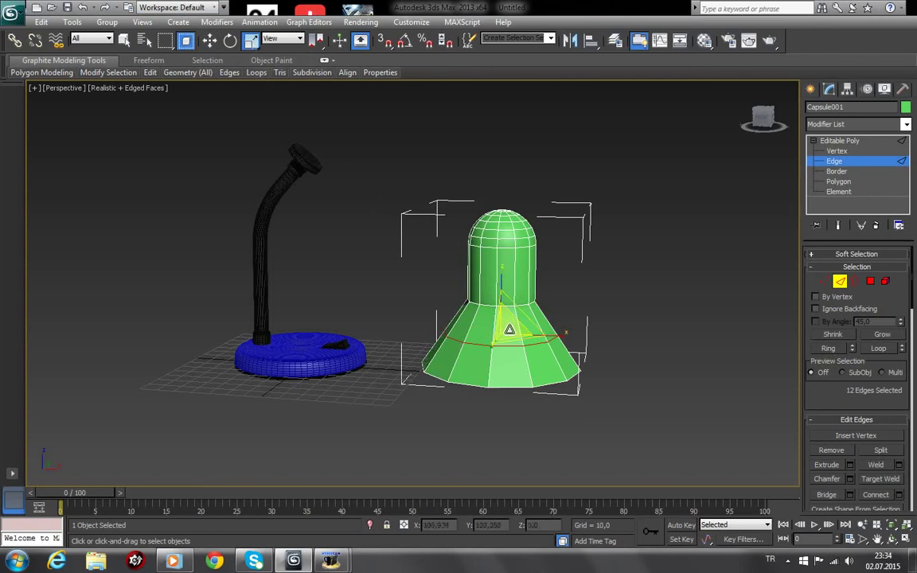
left_click_drag(510, 328, 510, 324)
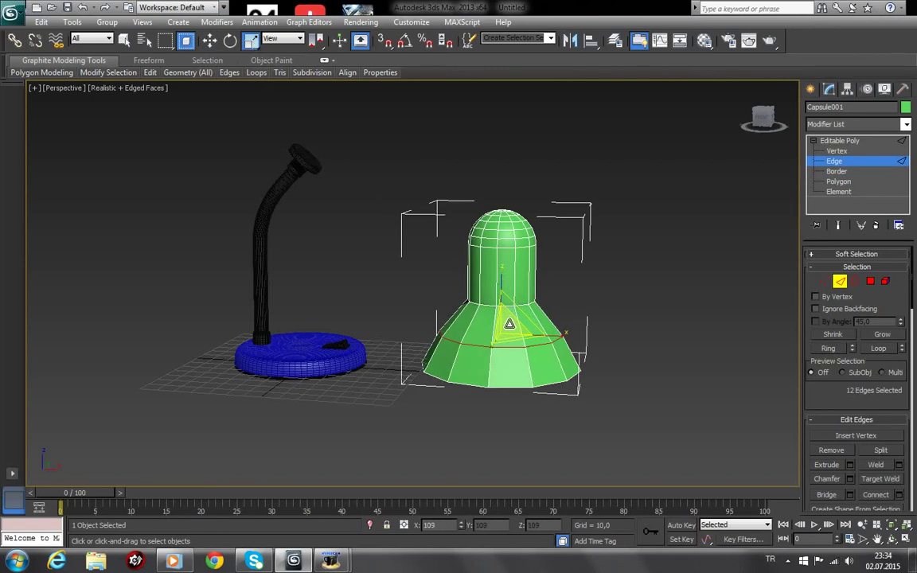
left_click(635, 424)
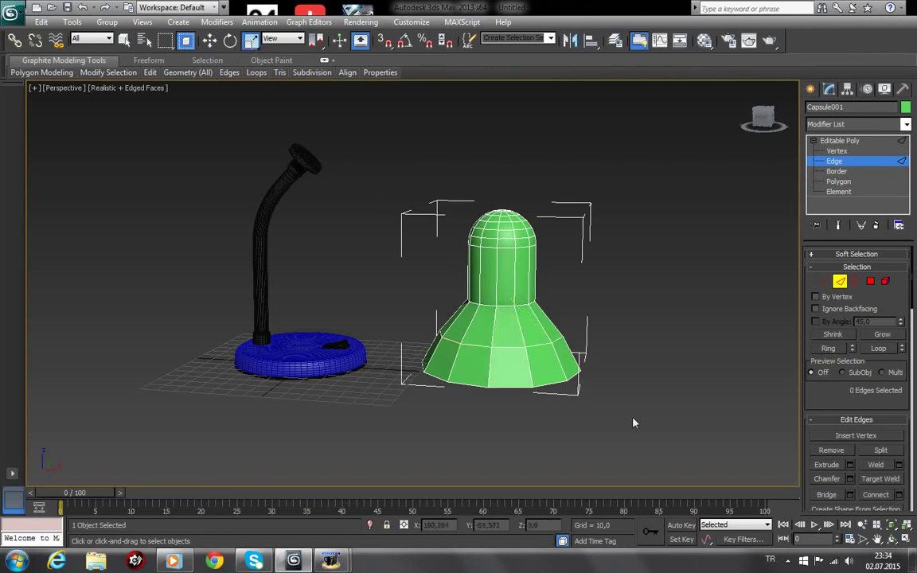
key("ctrl+r")
left_click_drag(458, 320, 419, 268)
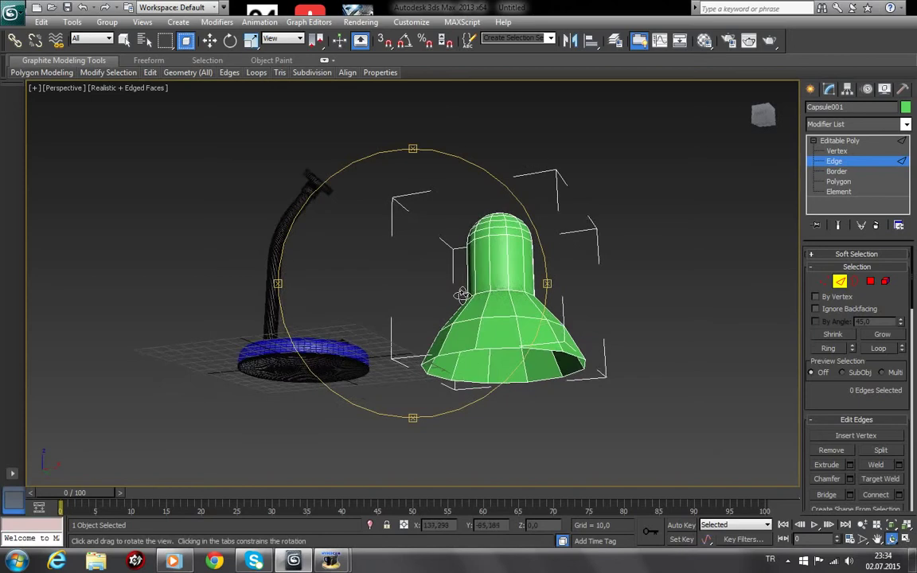
Select the shade's bottom opening border, scale it wider, and move it slightly down
left_click(835, 172)
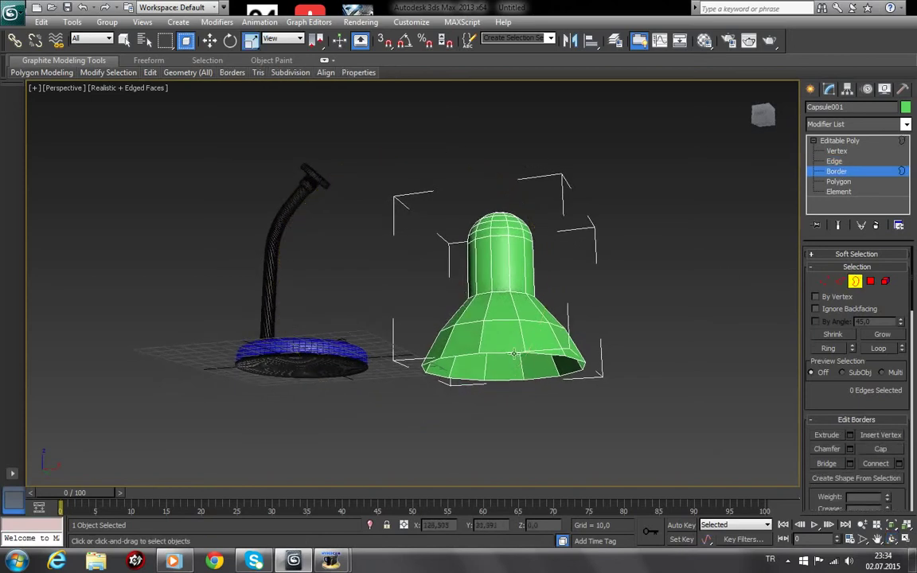
left_click(516, 353)
key("w")
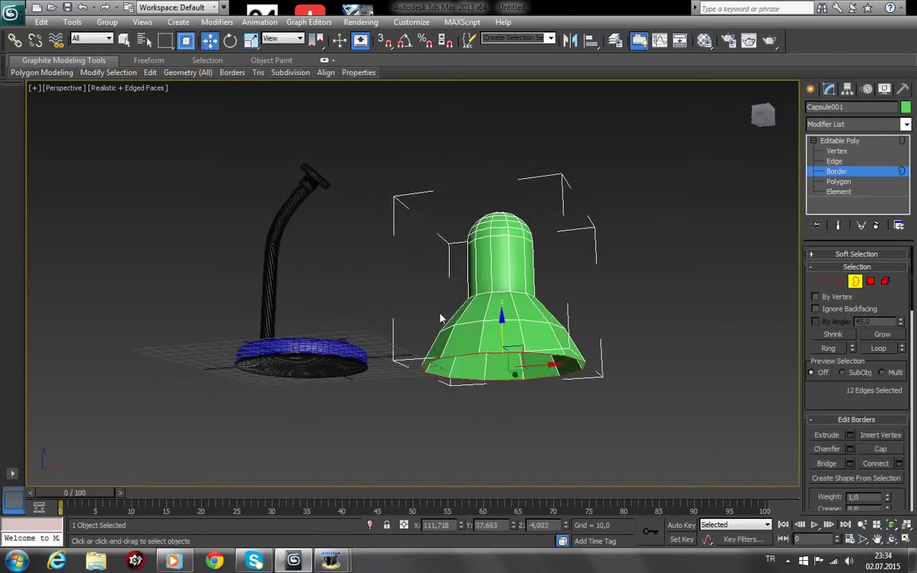
key("r")
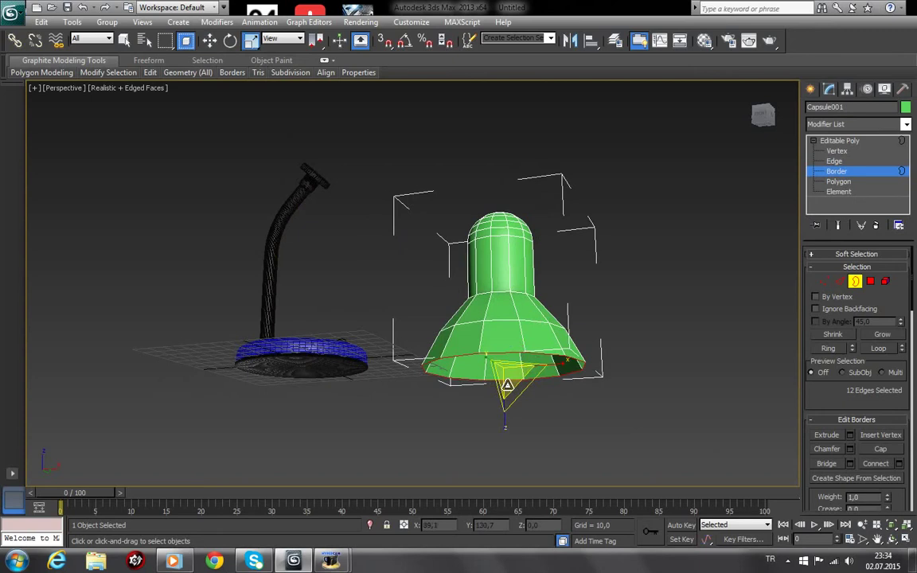
mouse_move(500, 368)
left_mouse_down()
mouse_move(508, 381)
mouse_move(500, 368)
left_mouse_up()
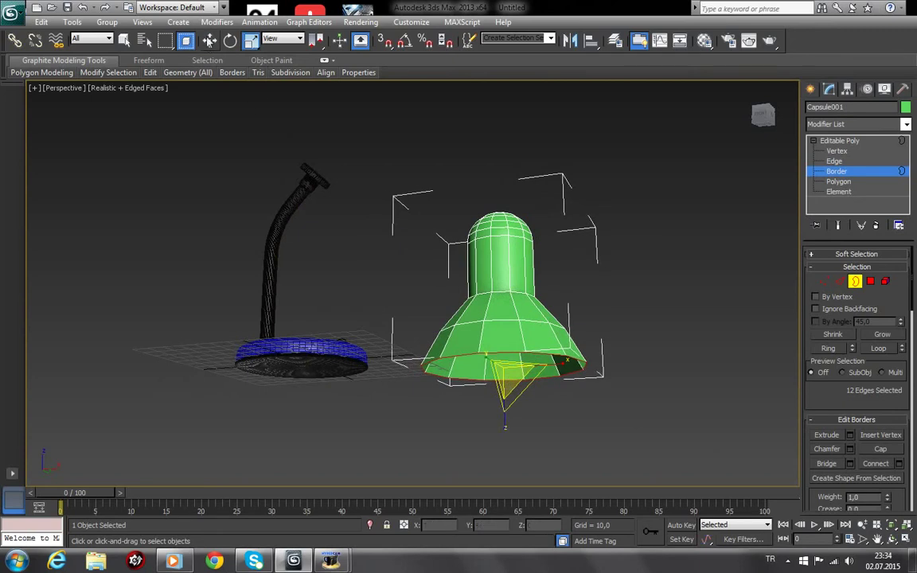
key("w")
mouse_move(501, 320)
left_mouse_down()
mouse_move(385, 285)
mouse_move(420, 275)
left_mouse_up()
left_click(893, 540)
Add a Shell modifier to the shade with Inner Amount 1,9 and Outer Amount 0
left_click(837, 142)
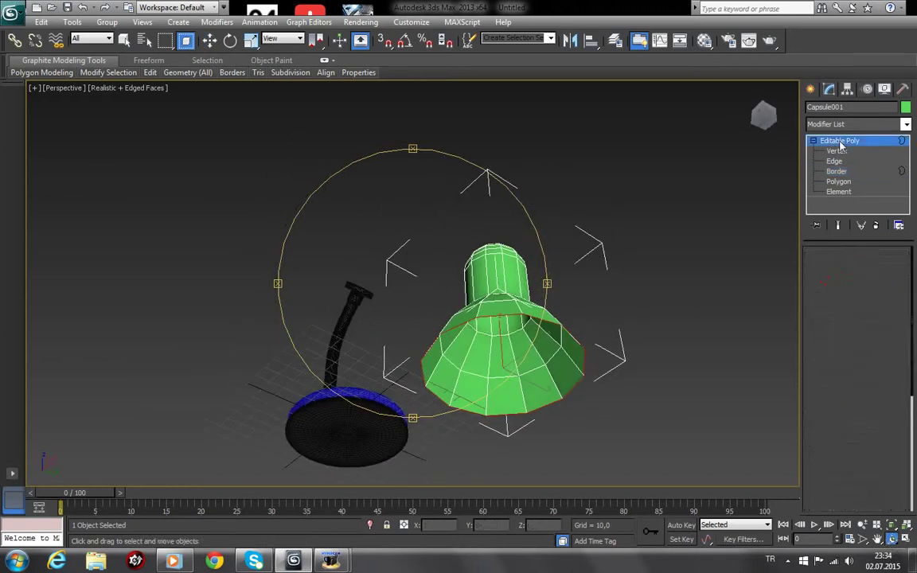
left_click(906, 124)
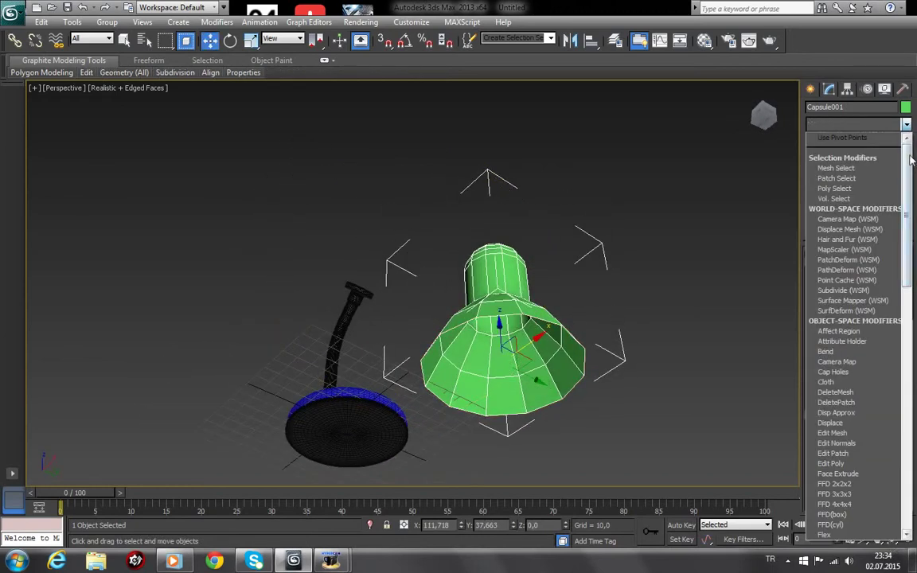
scroll(856, 148, "down", 5)
scroll(856, 147, "down", 5)
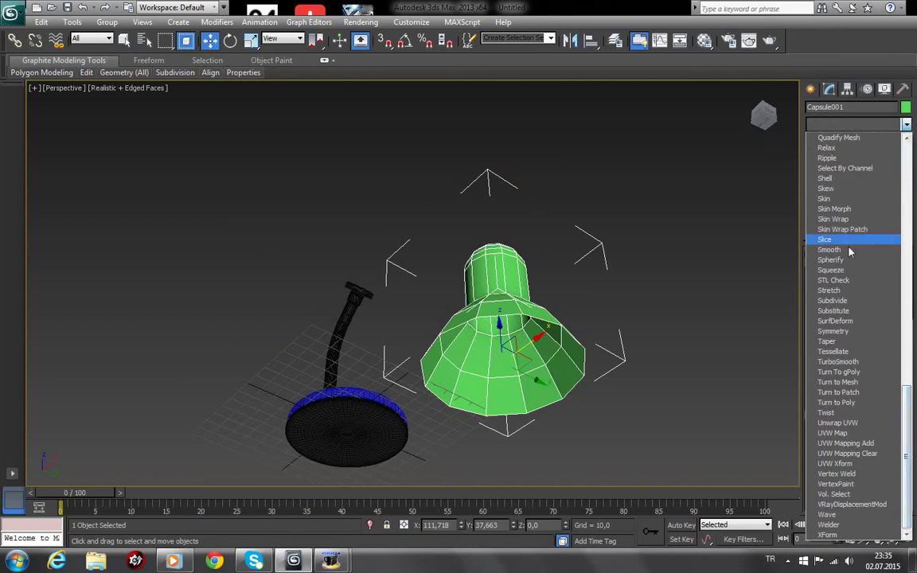
left_click(834, 182)
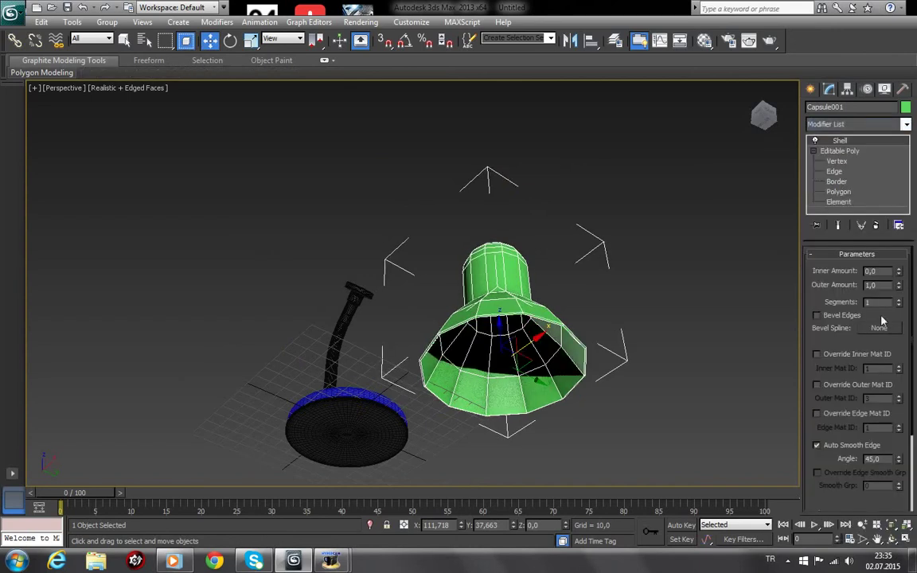
mouse_move(900, 275)
left_mouse_down()
mouse_move(883, 133)
mouse_move(900, 164)
mouse_move(901, 146)
left_mouse_up()
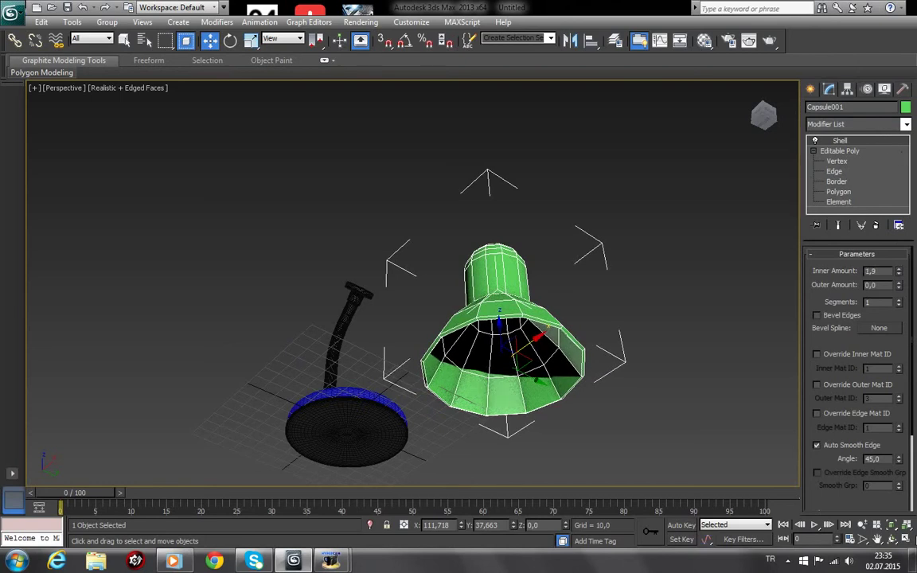
key("ctrl+r")
left_click_drag(498, 332, 509, 362)
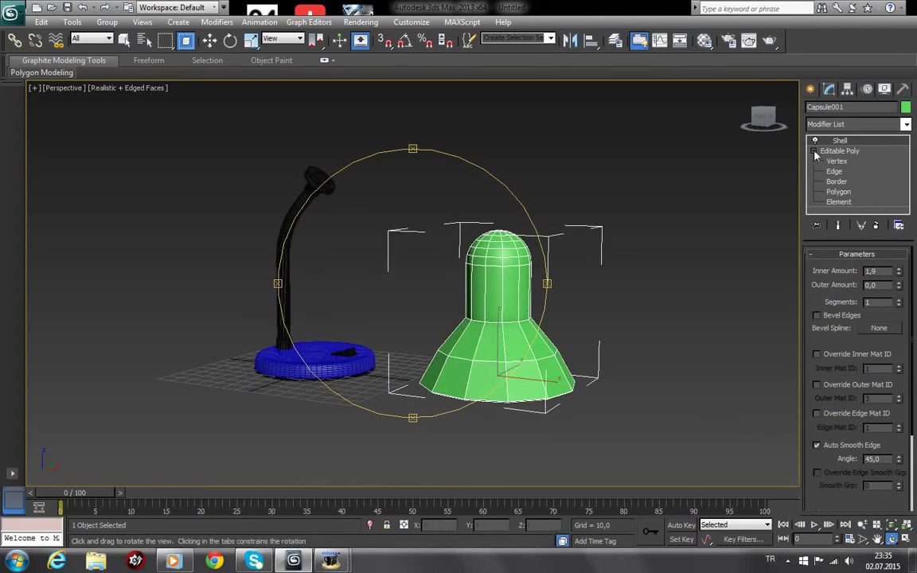
Add TurboSmooth with 2 iterations and Render Iters enabled at 1
left_click(907, 124)
scroll(851, 318, "down", 10)
scroll(851, 319, "down", 10)
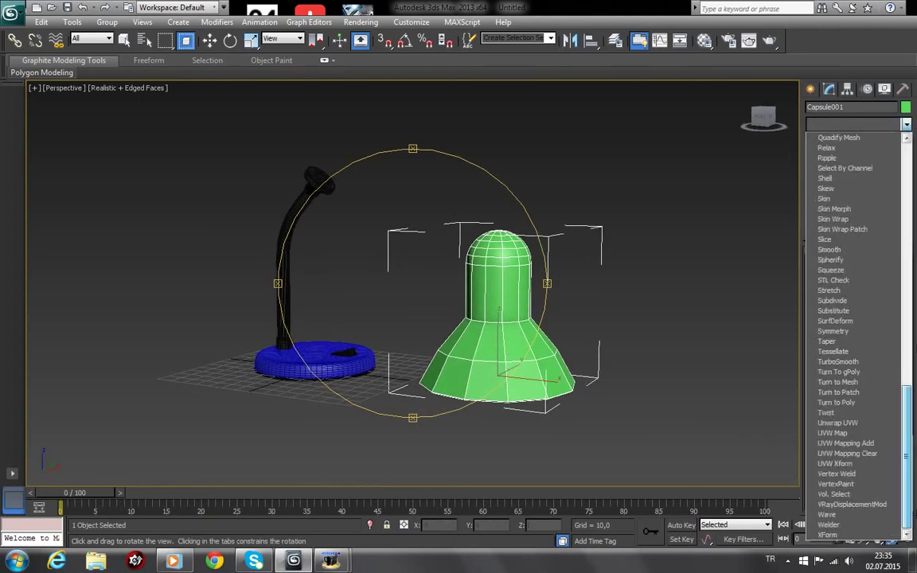
left_click(840, 362)
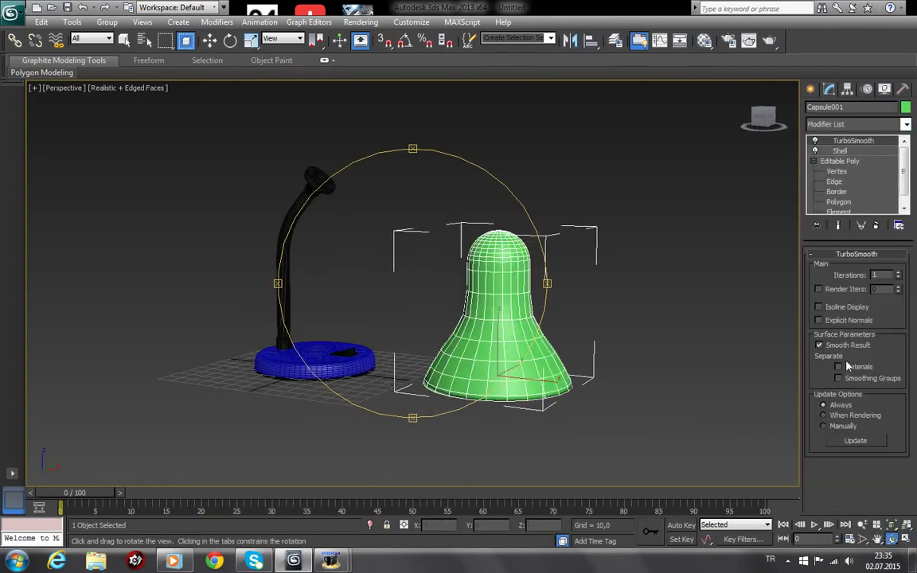
left_click(899, 273)
left_click(820, 289)
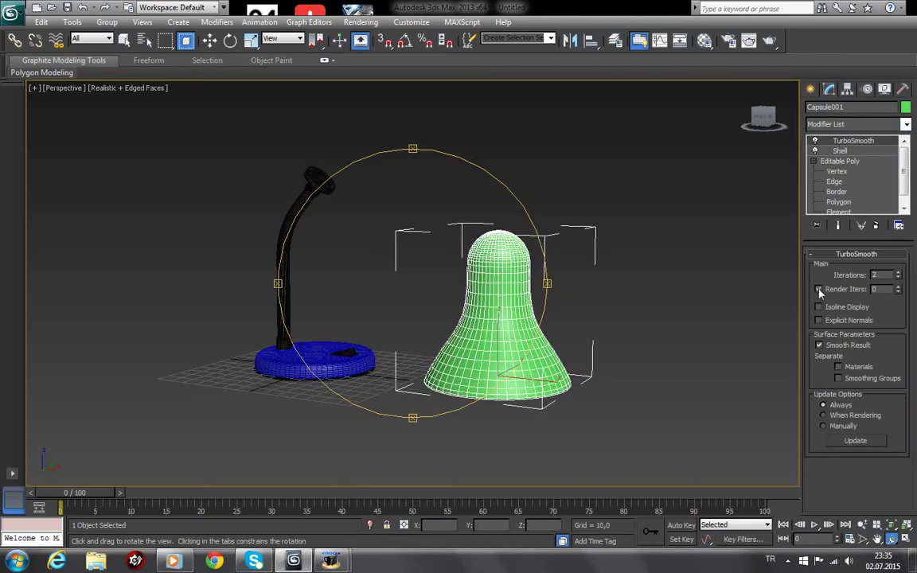
left_click(899, 287)
Preview the smoothed shade in Edge mode, test a Slice Plane, then cancel it
left_click(835, 183)
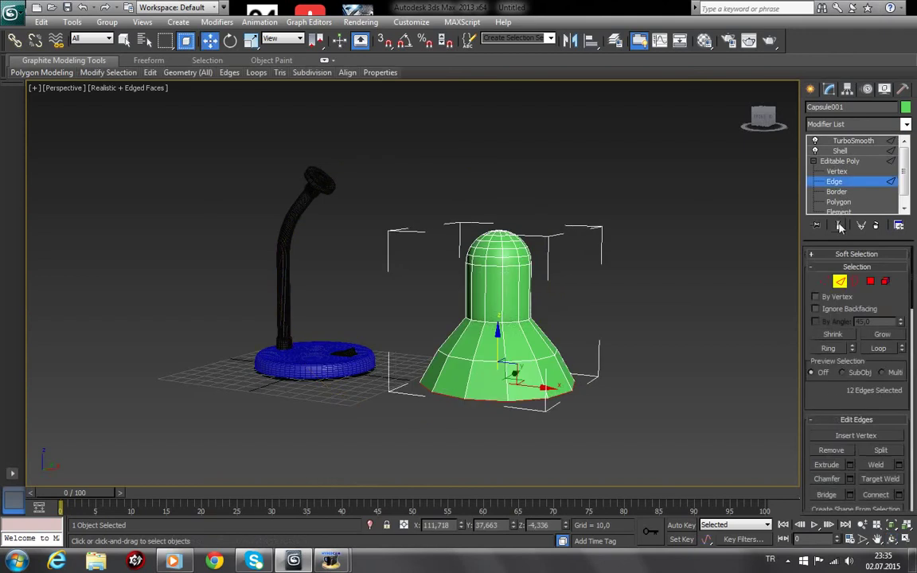
left_click(840, 227)
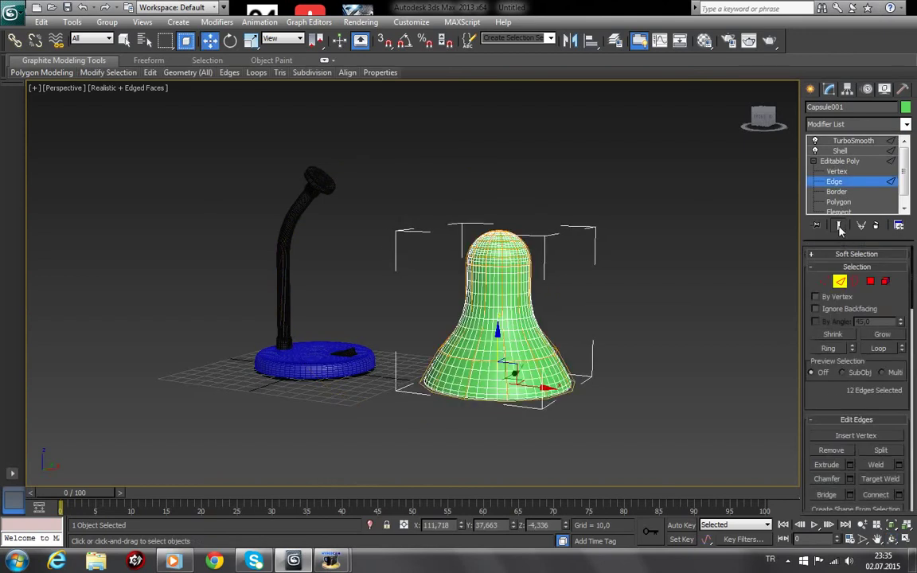
scroll(909, 252, "down", 5)
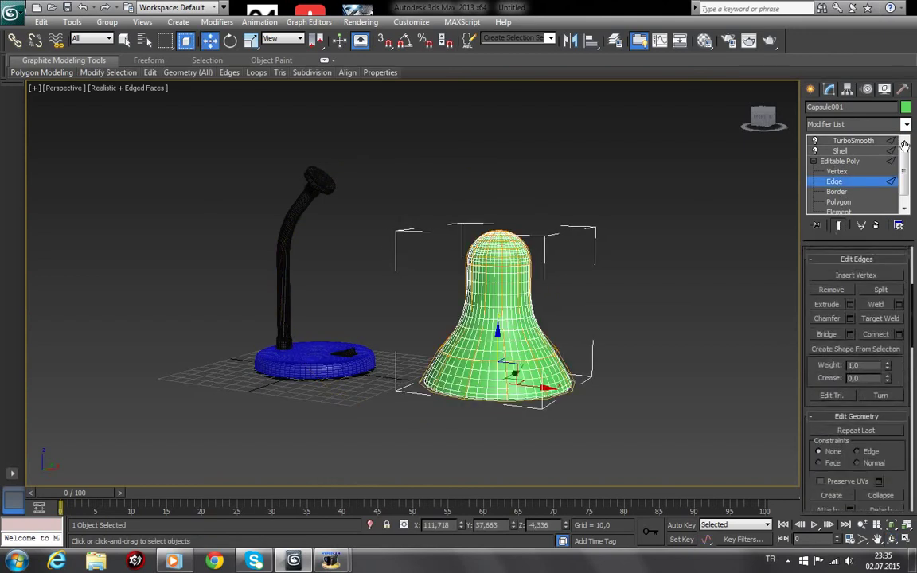
scroll(896, 434, "down", 2)
scroll(903, 418, "down", 3)
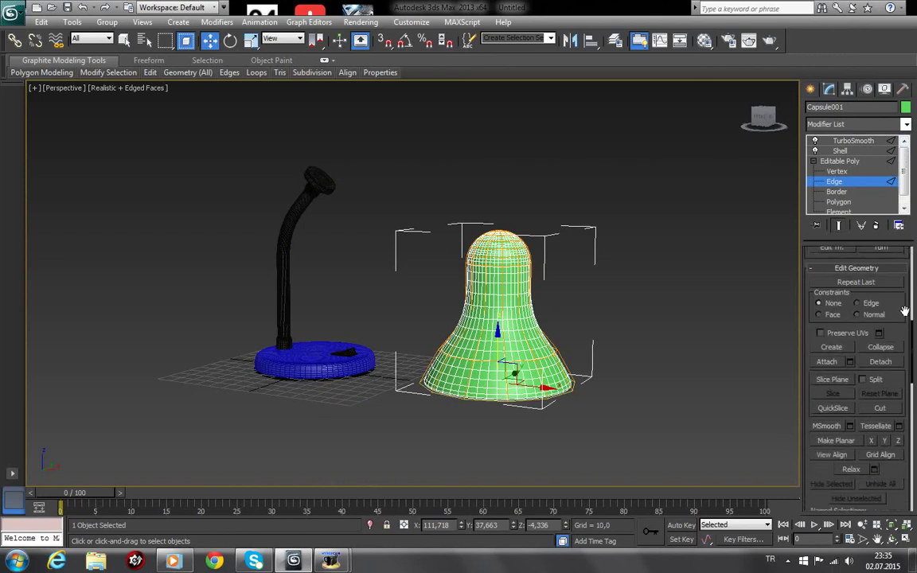
left_click(834, 374)
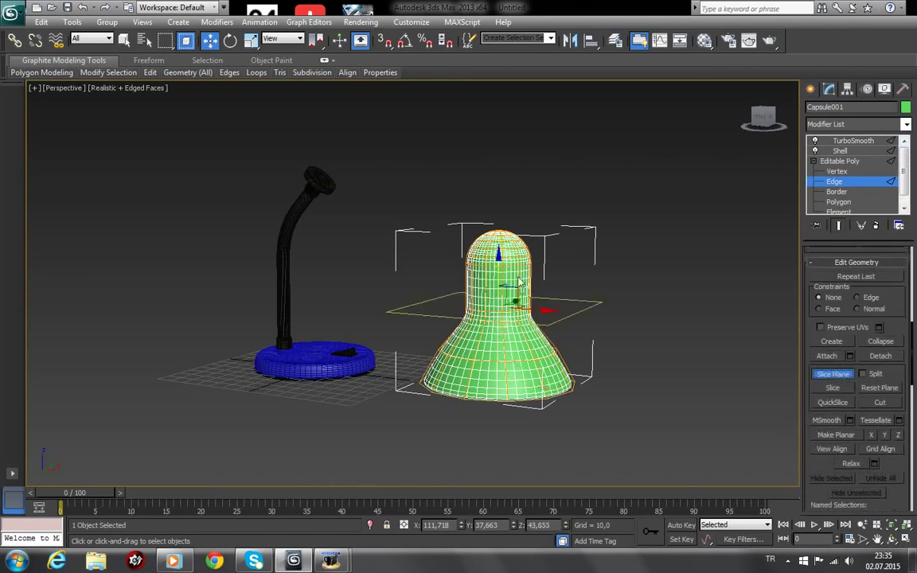
mouse_move(498, 254)
left_mouse_down()
mouse_move(510, 275)
mouse_move(514, 265)
left_mouse_up()
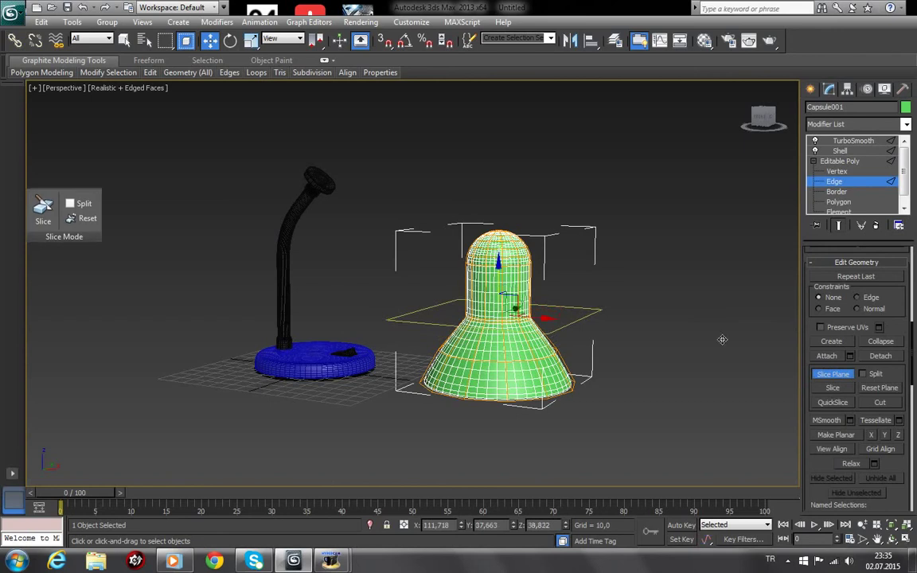
left_click(834, 379)
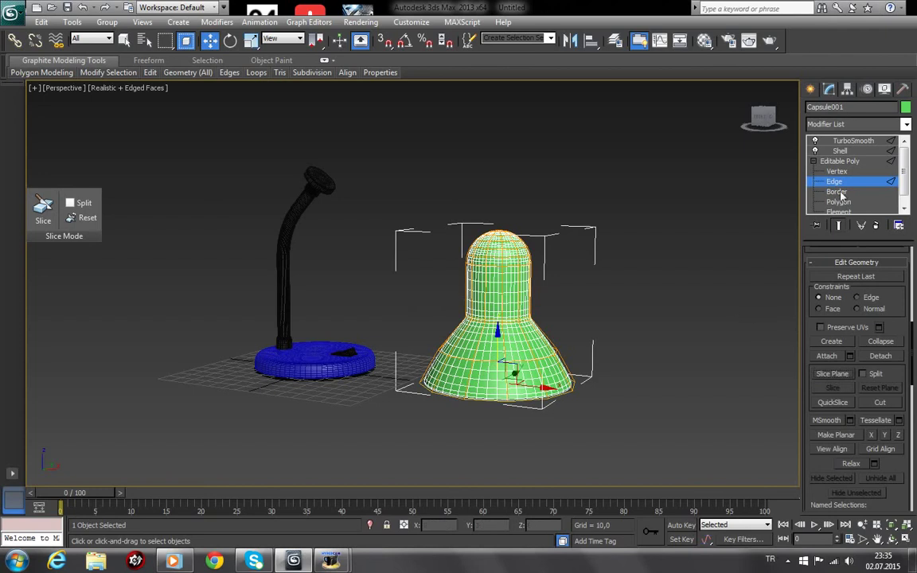
left_click(839, 227)
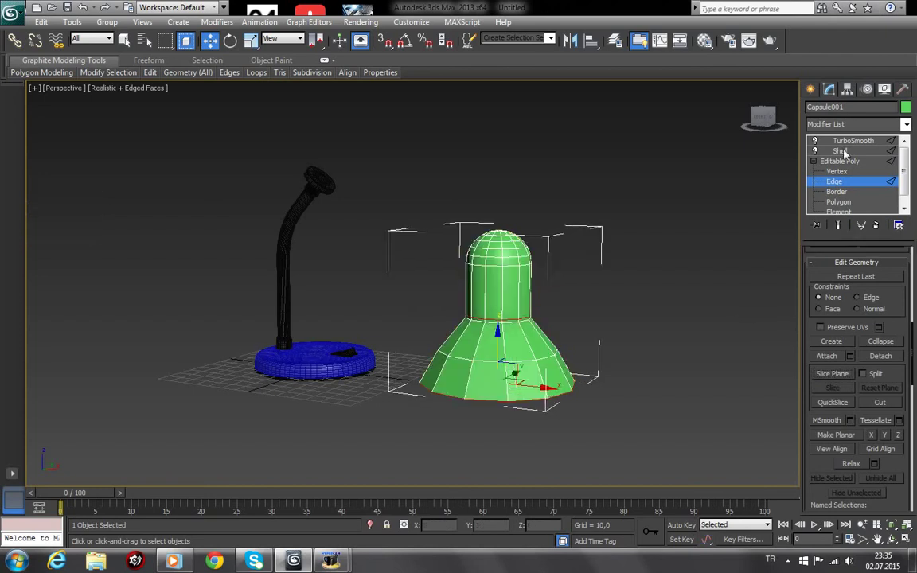
Deselect the shade, turn off edged faces, and orbit to view its smoothed underside
left_click(841, 152)
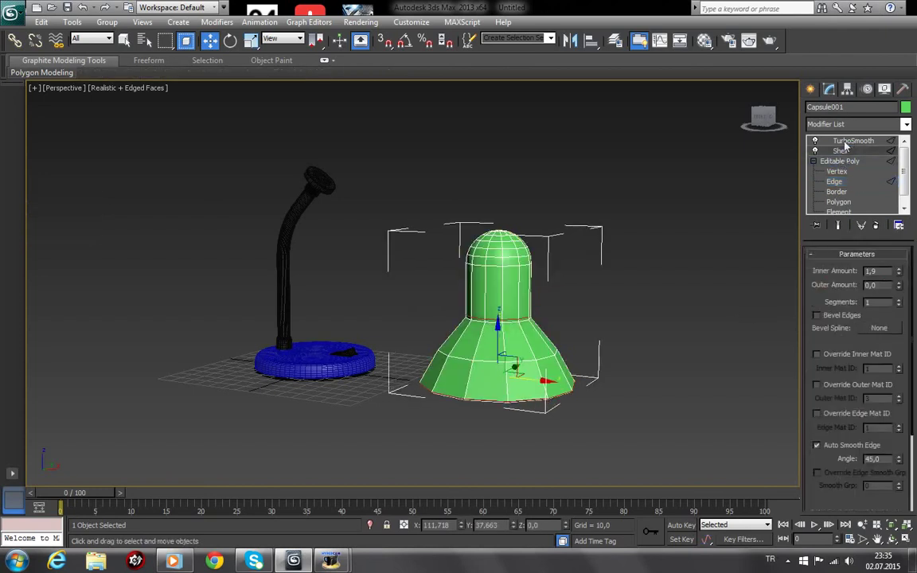
left_click(850, 141)
left_click(645, 227)
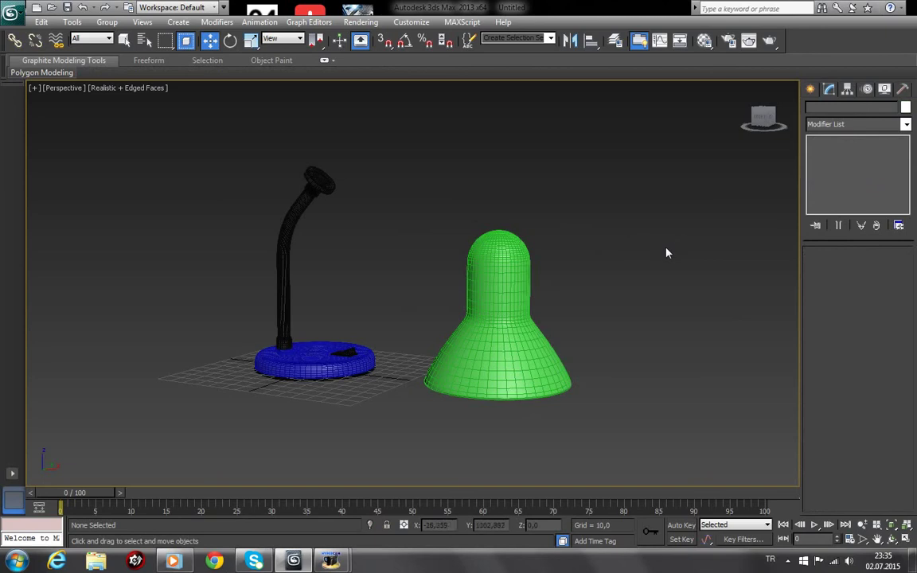
key("F4")
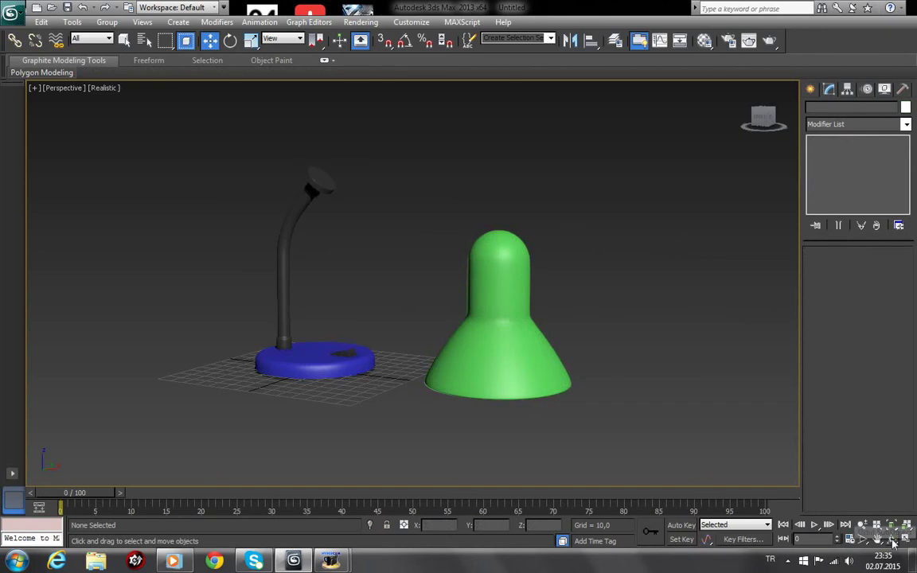
left_click(892, 539)
left_click_drag(607, 394, 367, 234)
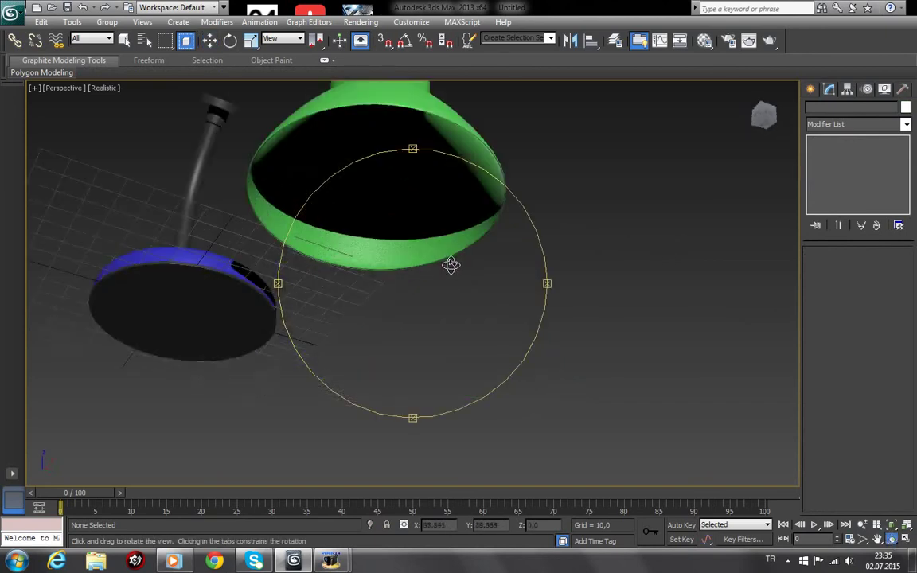
Reselect Capsule001, pick the Shell level in its stack, and open the Modifier List
left_click(209, 40)
left_click(412, 208)
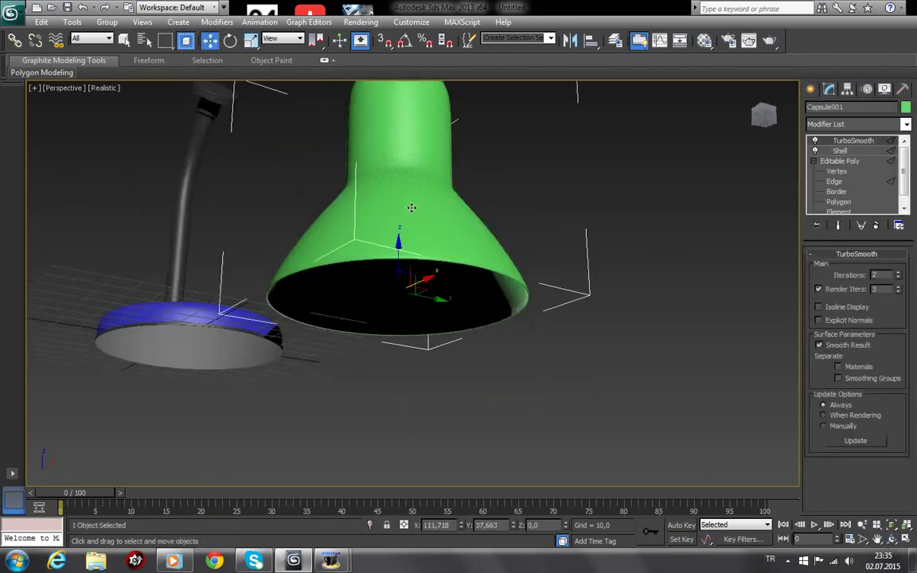
left_click(844, 154)
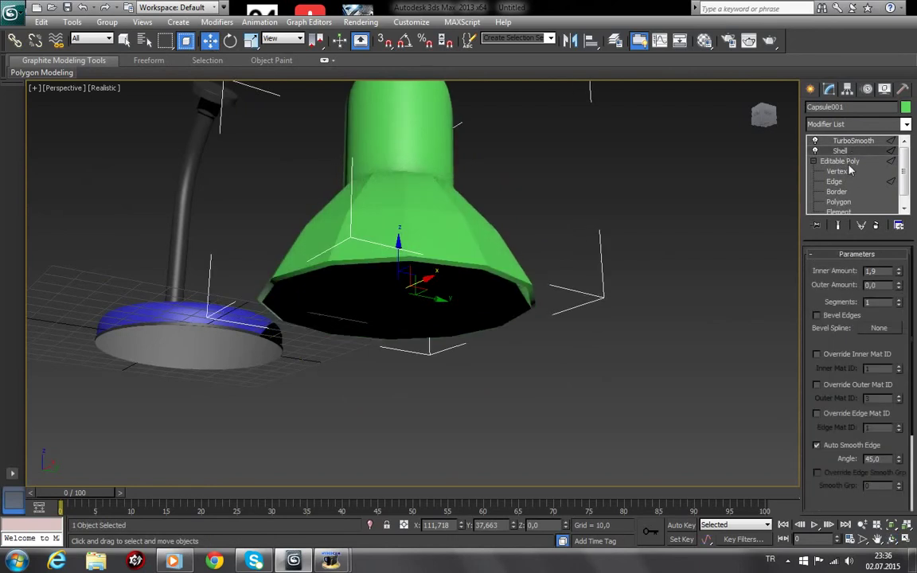
left_click(850, 170)
left_click(844, 163)
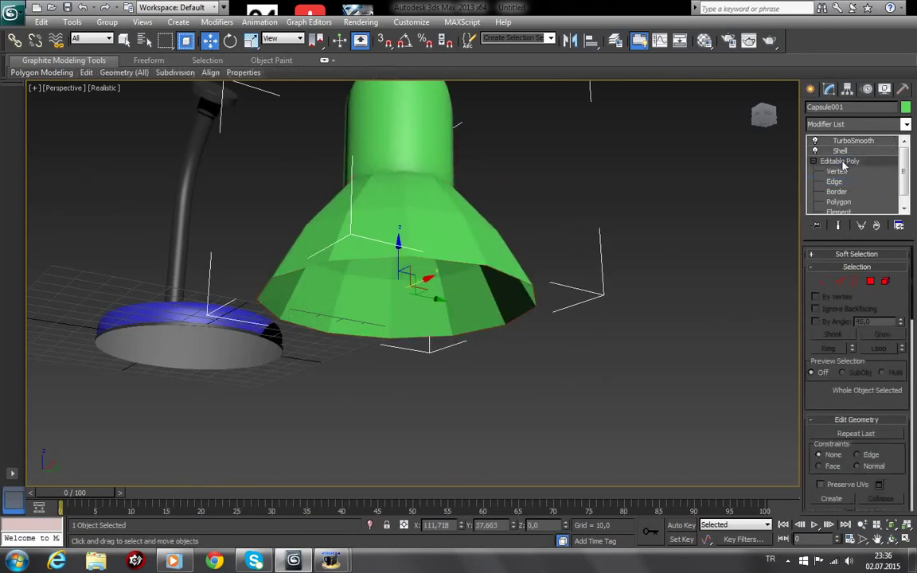
left_click(848, 151)
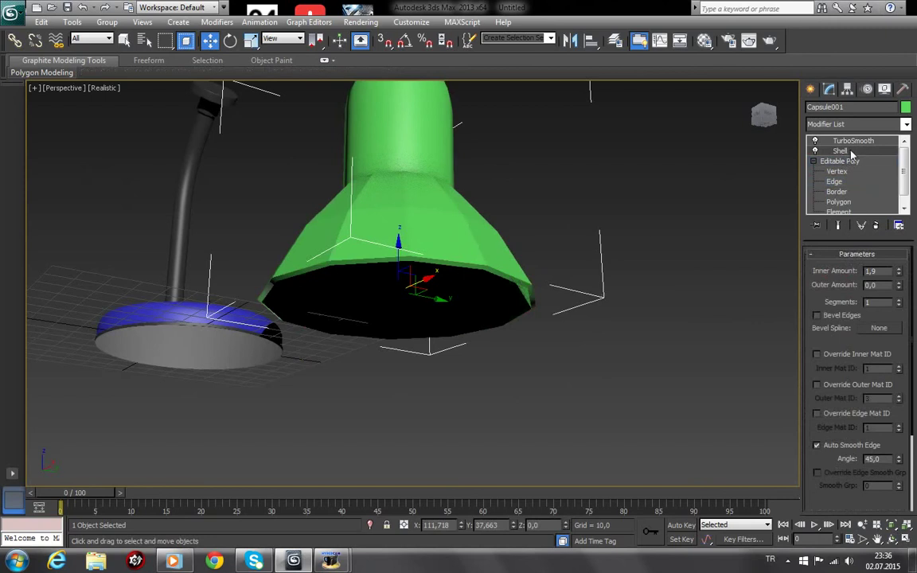
left_click(907, 125)
scroll(844, 318, "down", 5)
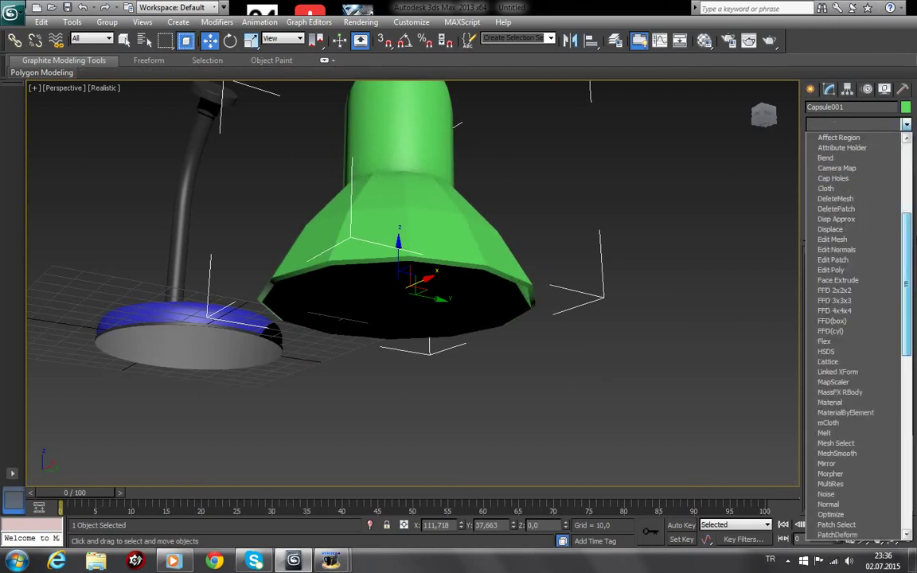
Add Edit Poly above Shell and connect a cone edge ring with a loop slid 94 toward the rim
left_click(830, 270)
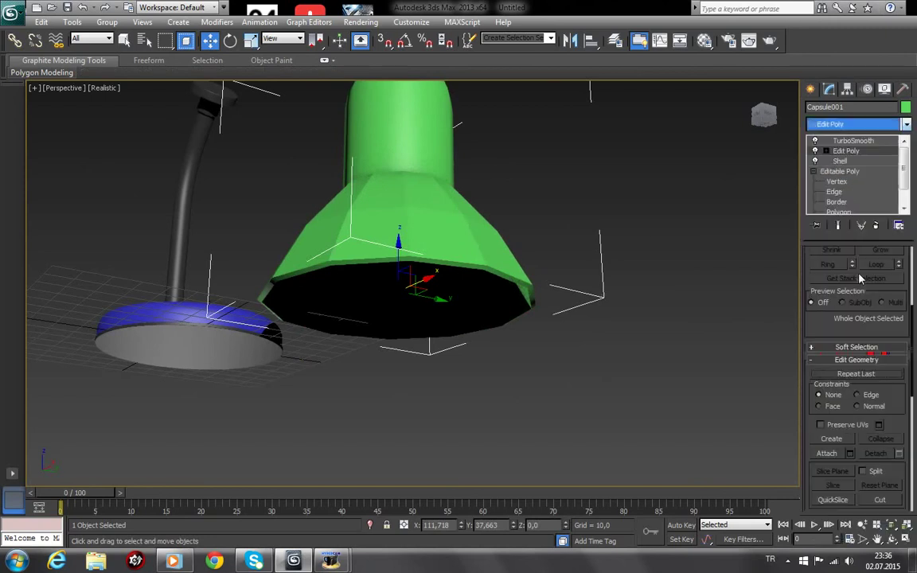
left_click(827, 151)
left_click(847, 172)
key("F4")
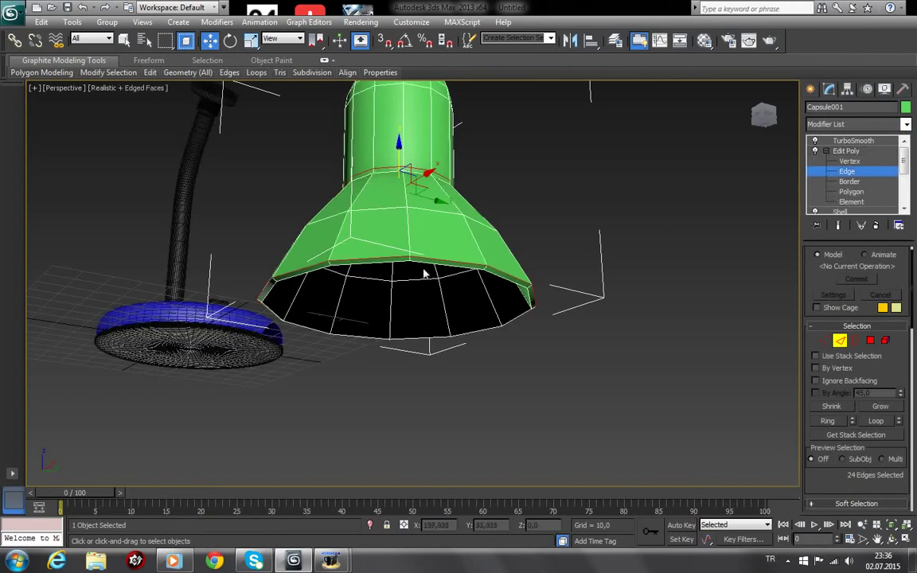
left_click(447, 308)
scroll(891, 327, "down", 2)
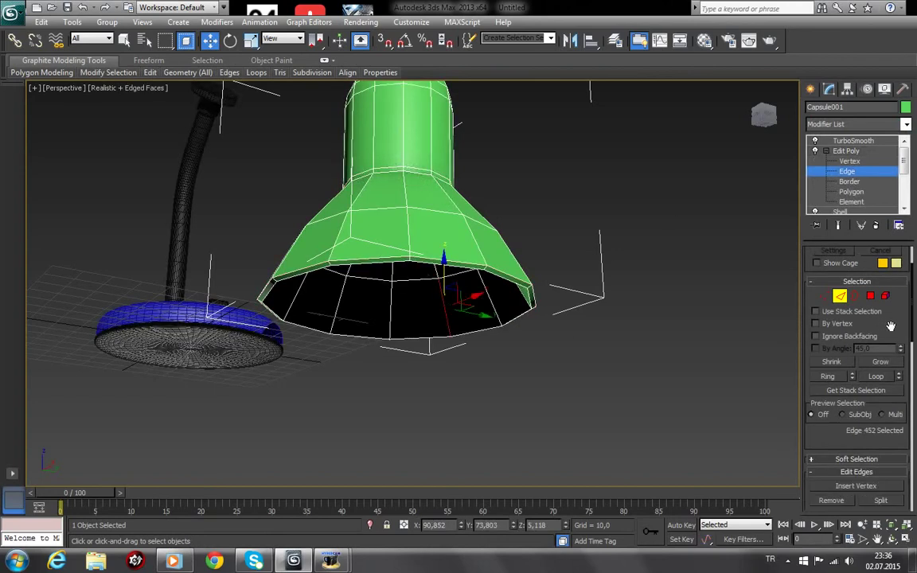
left_click(828, 376)
left_click_drag(839, 438, 840, 333)
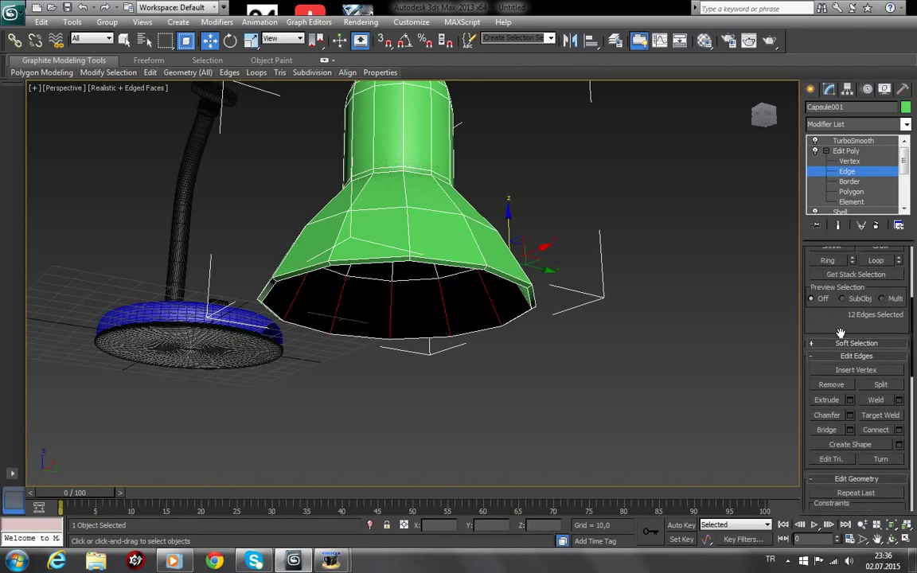
left_click(899, 430)
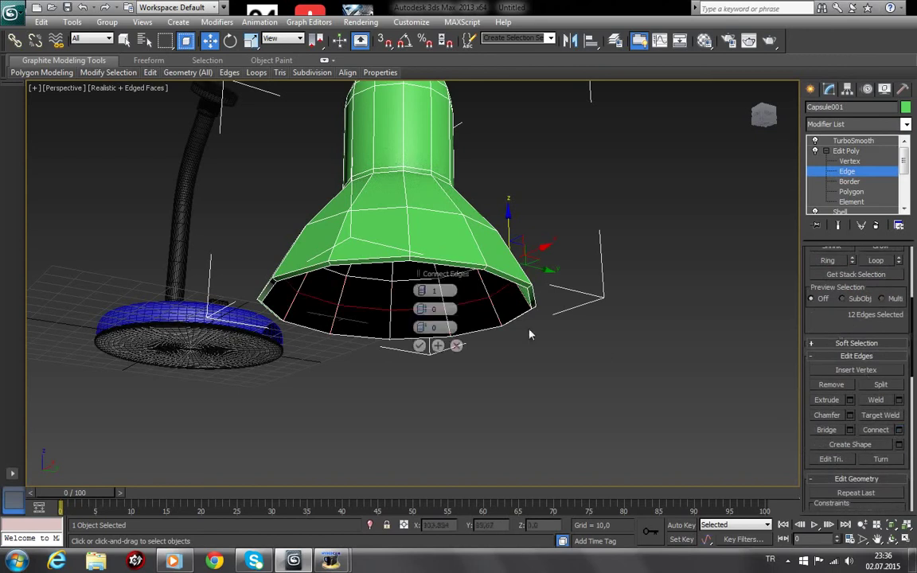
left_click_drag(425, 327, 666, 344)
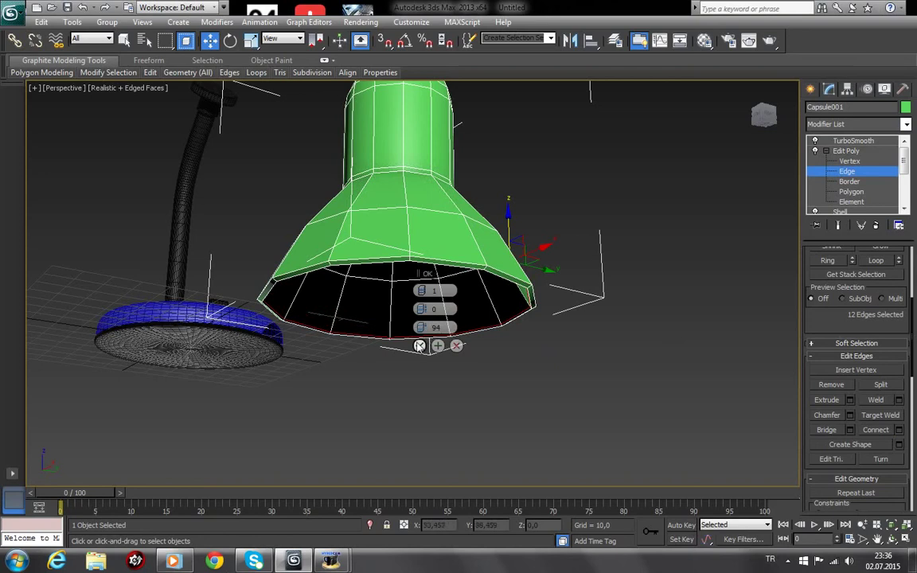
left_click(420, 345)
Connect the upper cone's edge ring with another loop at slide -94
left_click(407, 236)
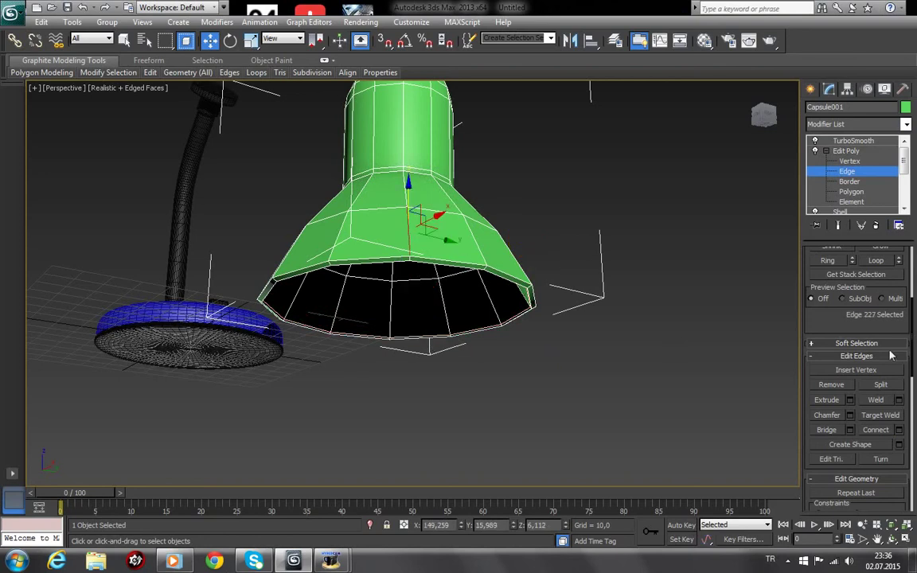
left_click(828, 262)
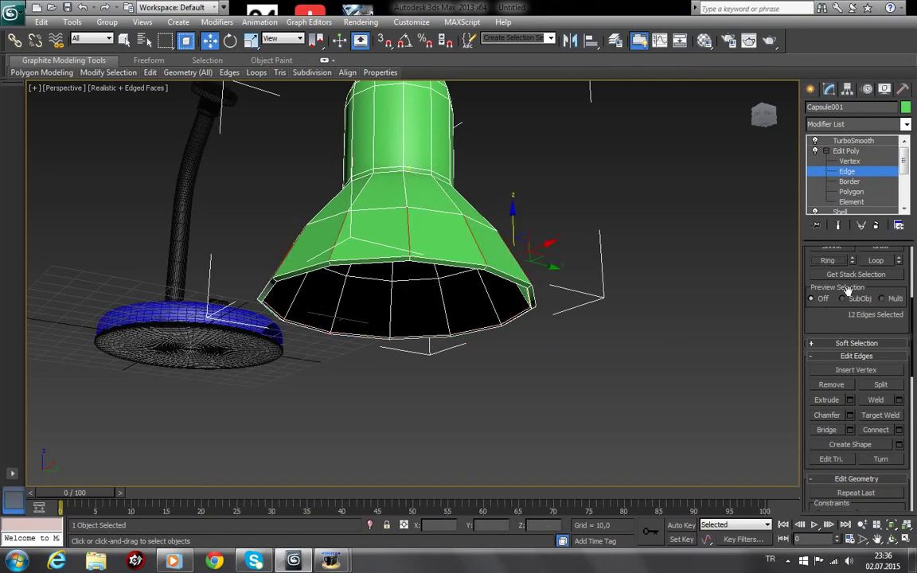
left_click(899, 431)
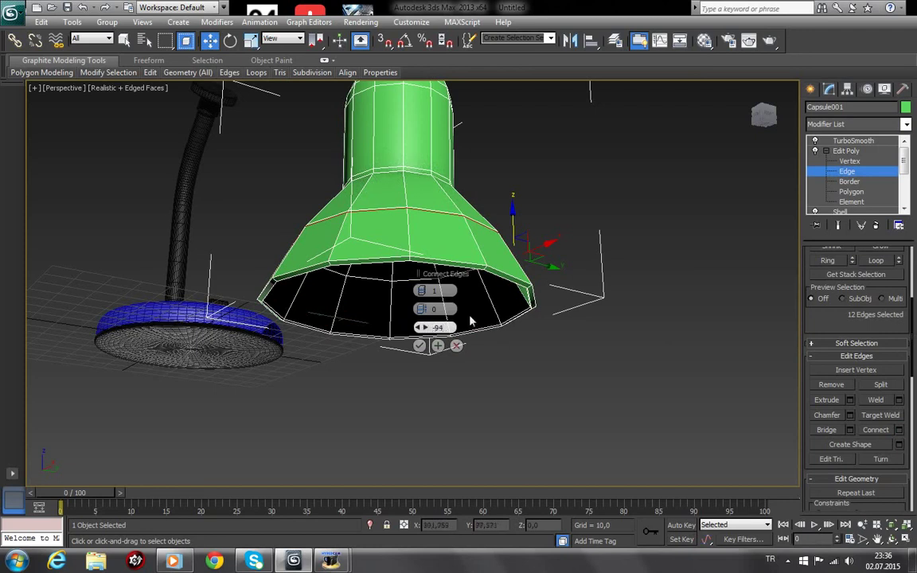
key("Return")
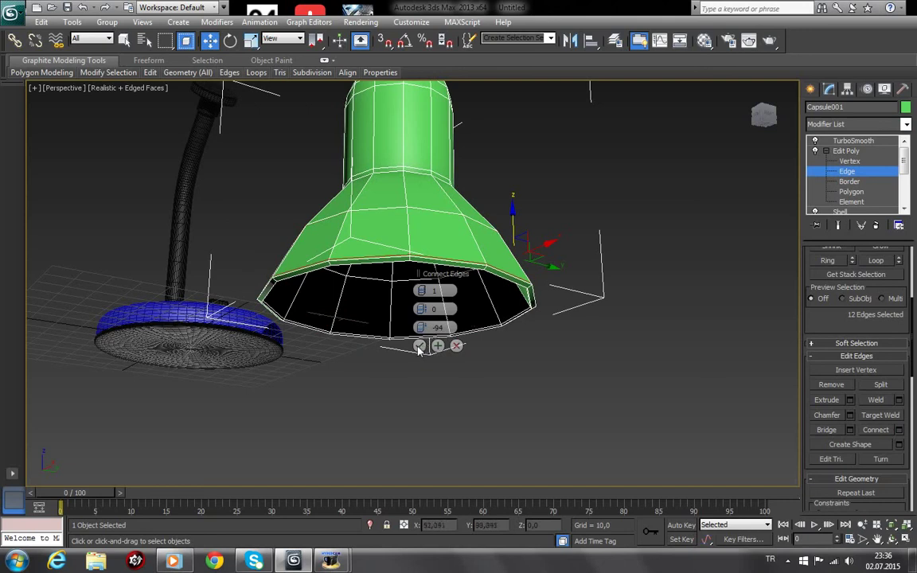
left_click(420, 348)
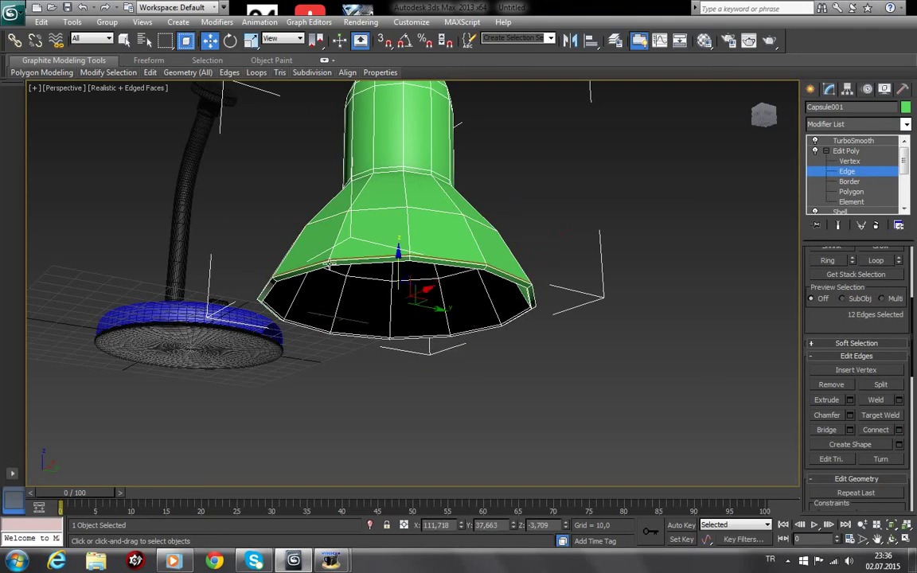
Review the shade's TurboSmooth result with edges hidden, from a side-on view
left_click(864, 143)
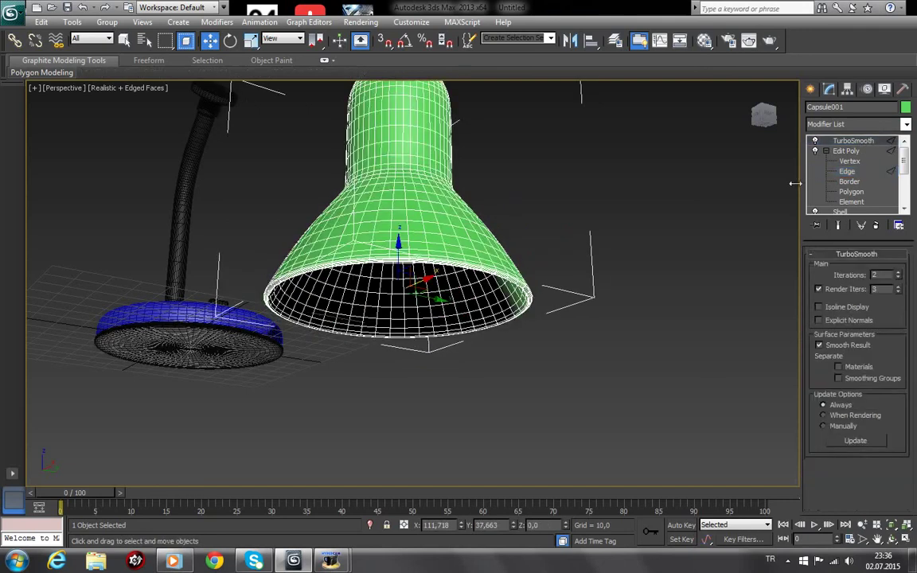
left_click(731, 216)
key("F4")
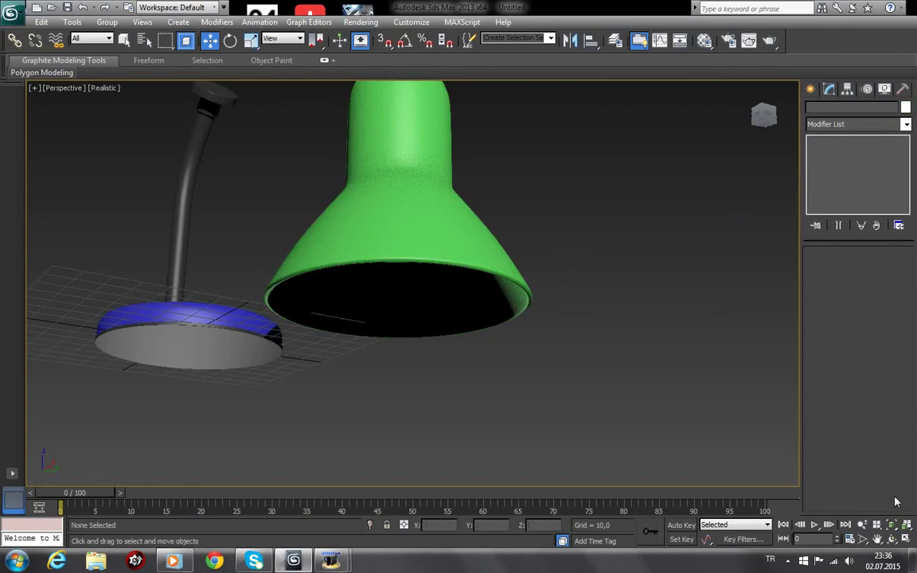
left_click(892, 541)
mouse_move(496, 311)
left_mouse_down()
mouse_move(484, 268)
mouse_move(510, 334)
left_mouse_up()
left_click(209, 41)
left_click(473, 227)
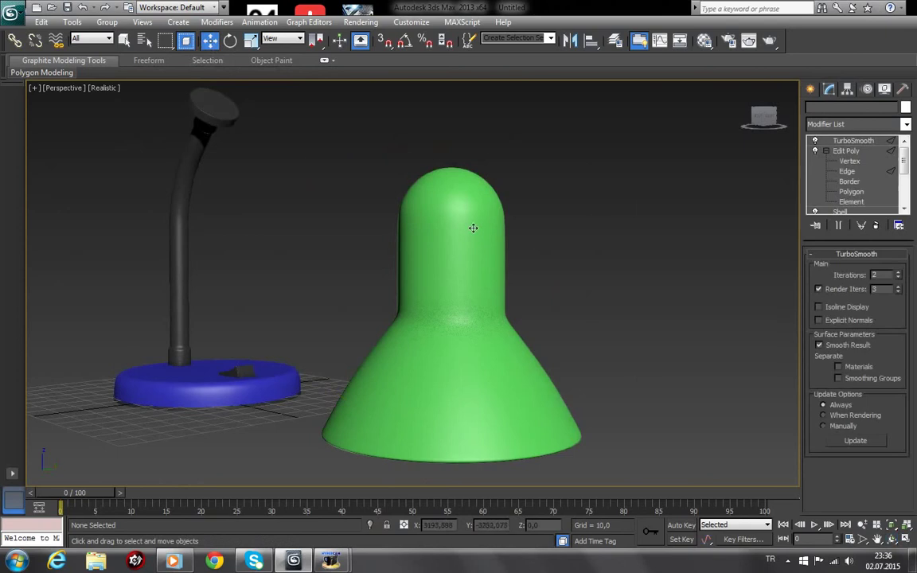
left_click(868, 151)
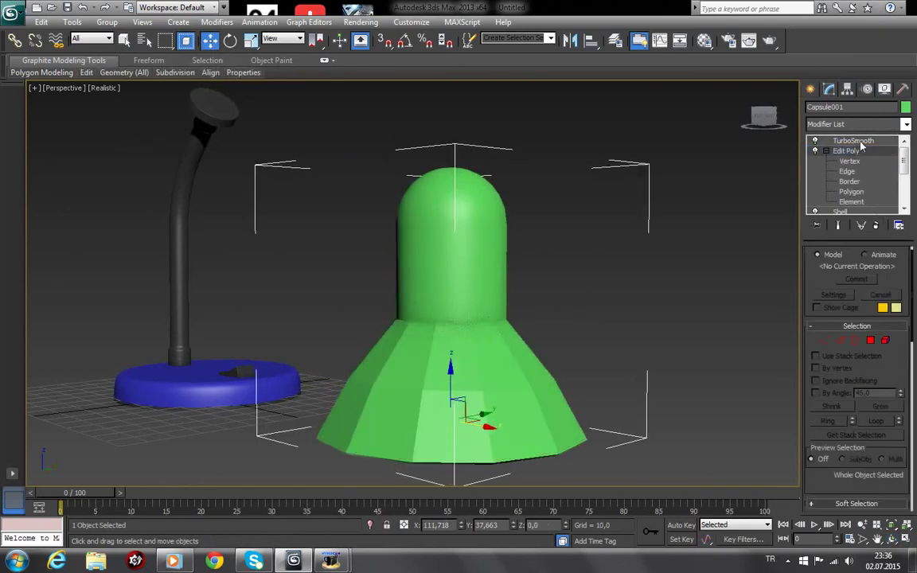
left_click(860, 141)
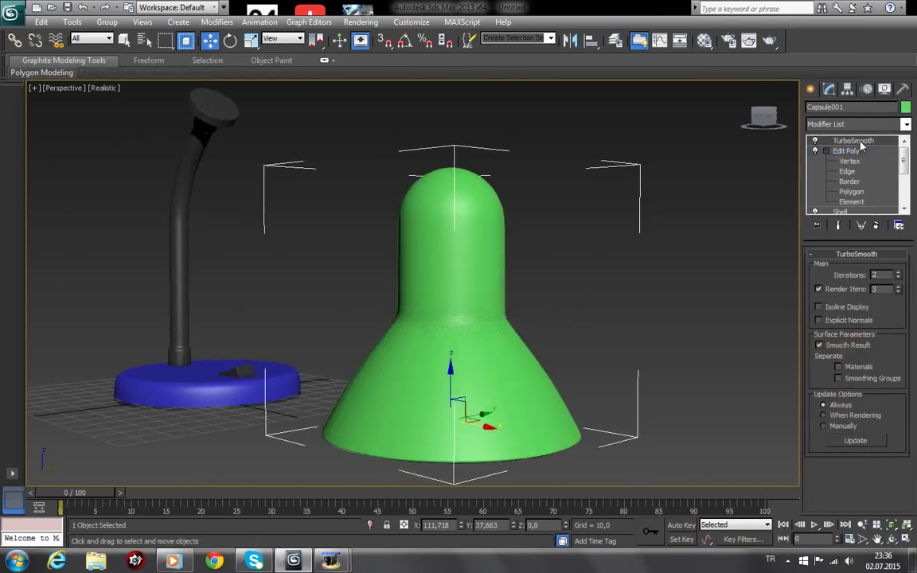
Change the lamp shade's object colour to blue, matching the base
left_click(905, 108)
left_click(756, 290)
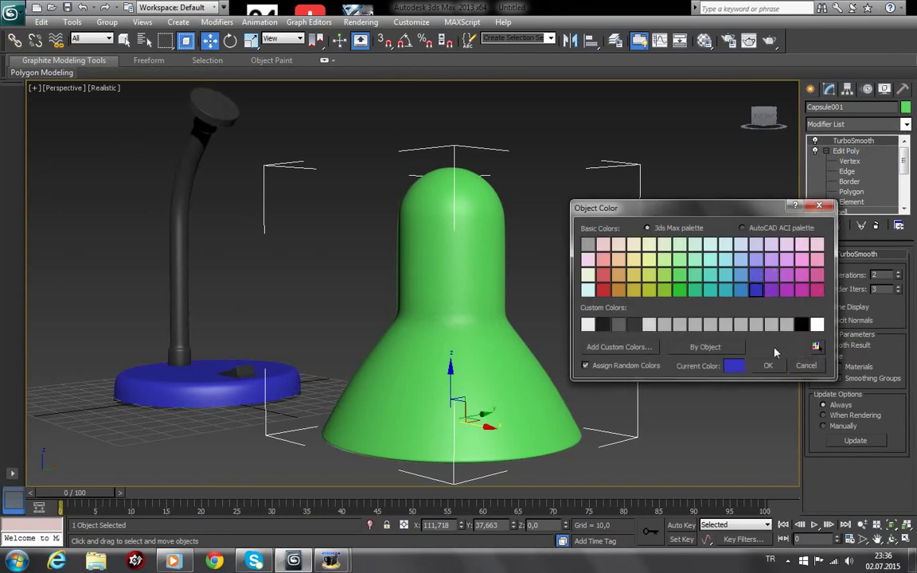
left_click(768, 365)
left_click(628, 334)
scroll(634, 317, "down", 5)
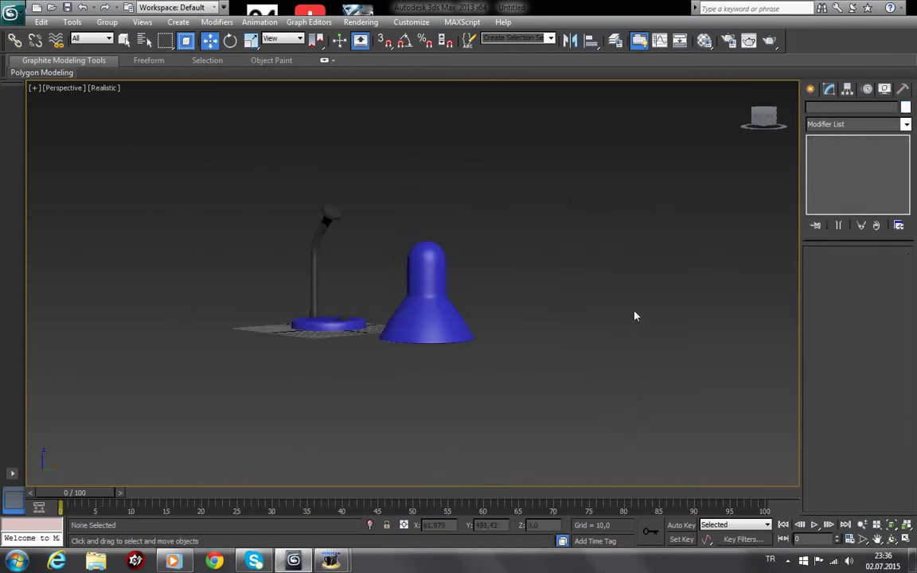
left_click(416, 266)
left_click(231, 41)
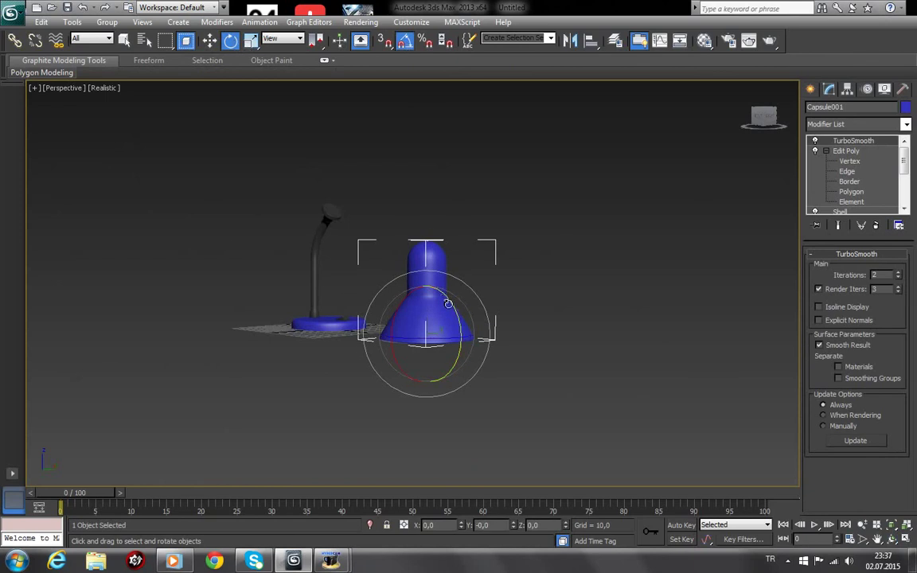
Tilt the shade about -65° on Y and centre it on the arm Line001 in X/Y/Z
mouse_move(448, 303)
left_mouse_down()
mouse_move(432, 266)
mouse_move(438, 285)
left_mouse_up()
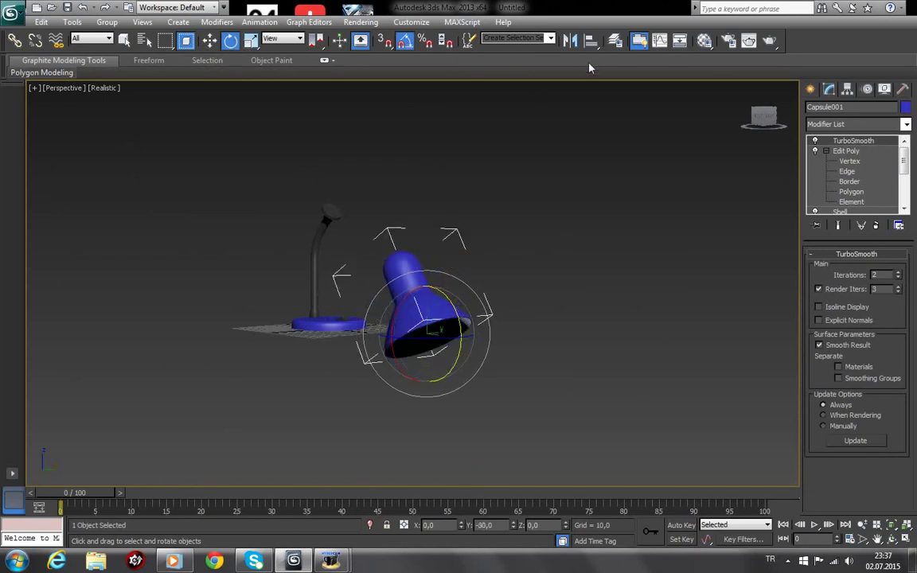
left_click(590, 40)
left_click(334, 213)
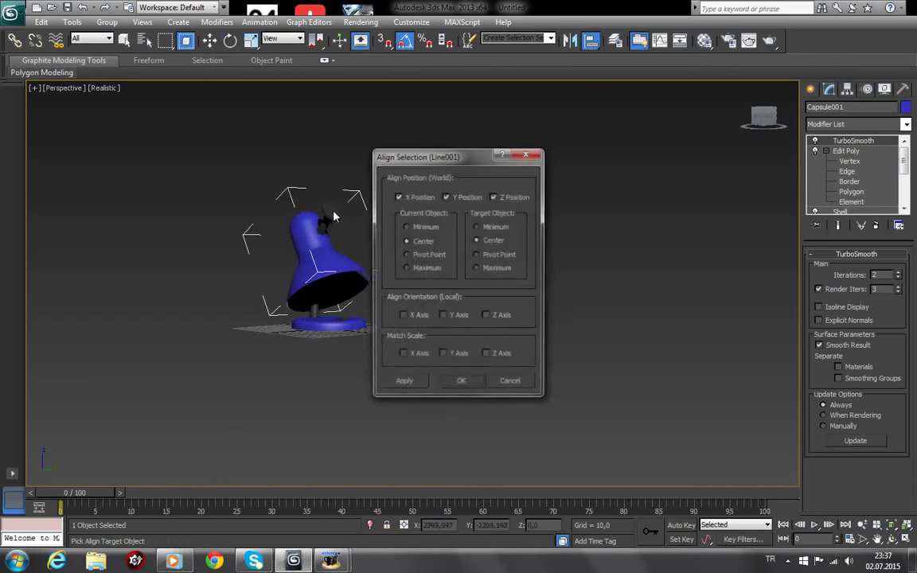
left_click(462, 381)
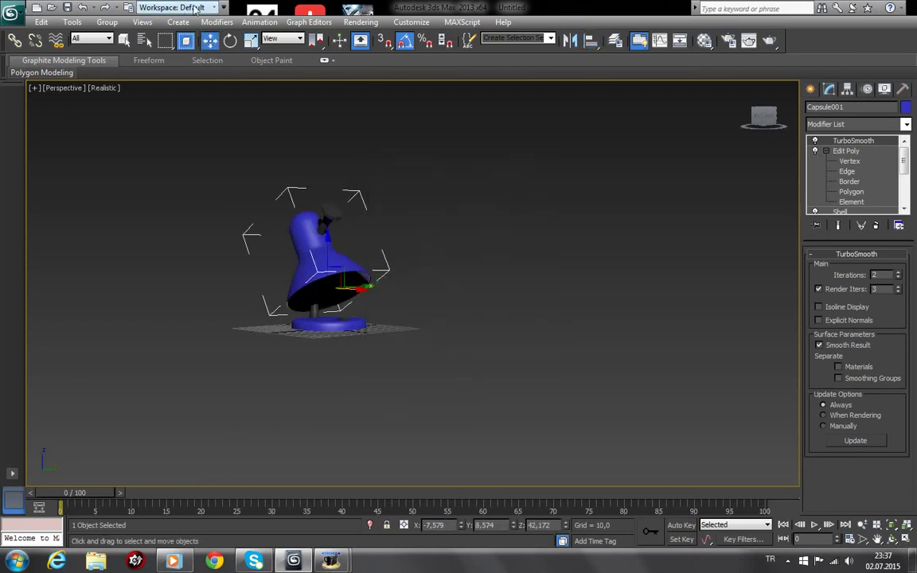
left_click(297, 39)
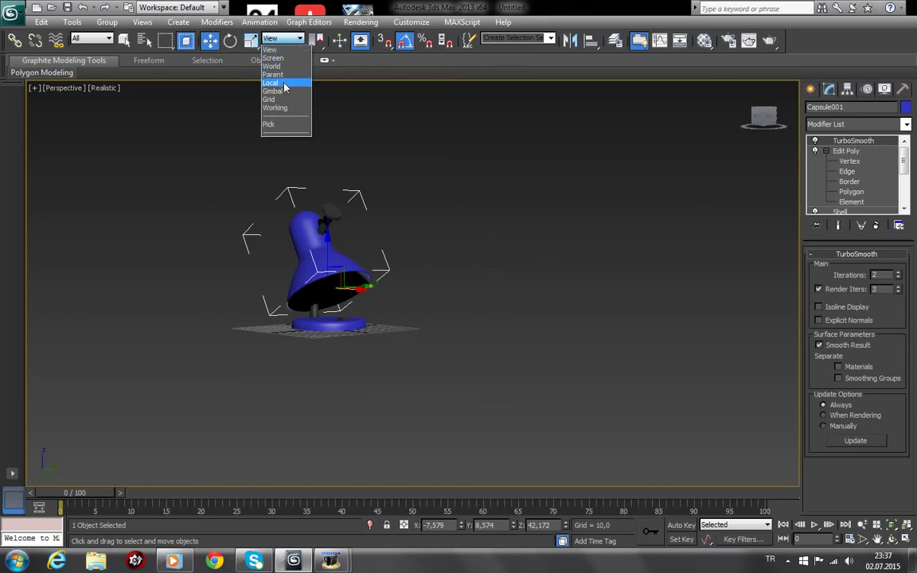
Switch to the Local coordinate system and move the shade up and to the right
left_click(258, 80)
left_click_drag(356, 261, 390, 237)
left_click(896, 540)
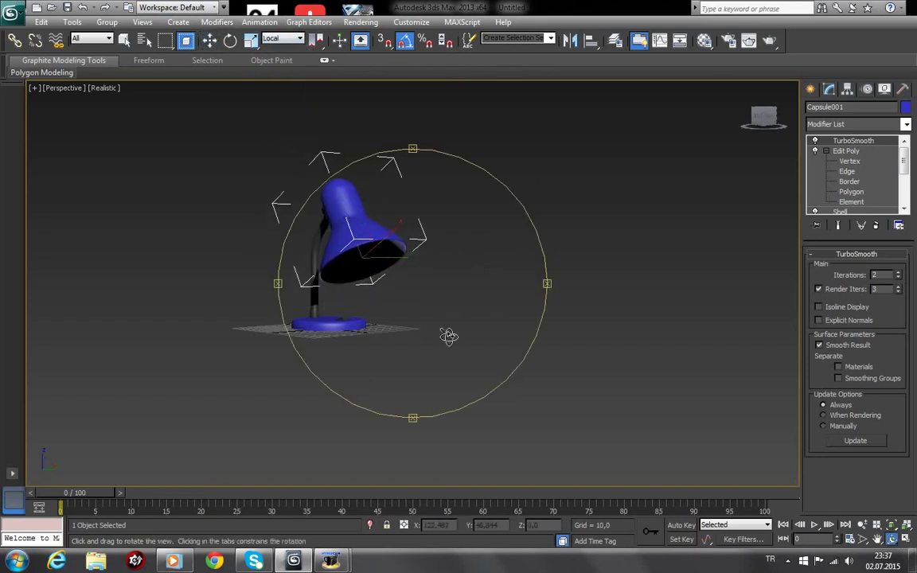
mouse_move(446, 334)
left_mouse_down()
mouse_move(421, 303)
mouse_move(389, 311)
left_mouse_up()
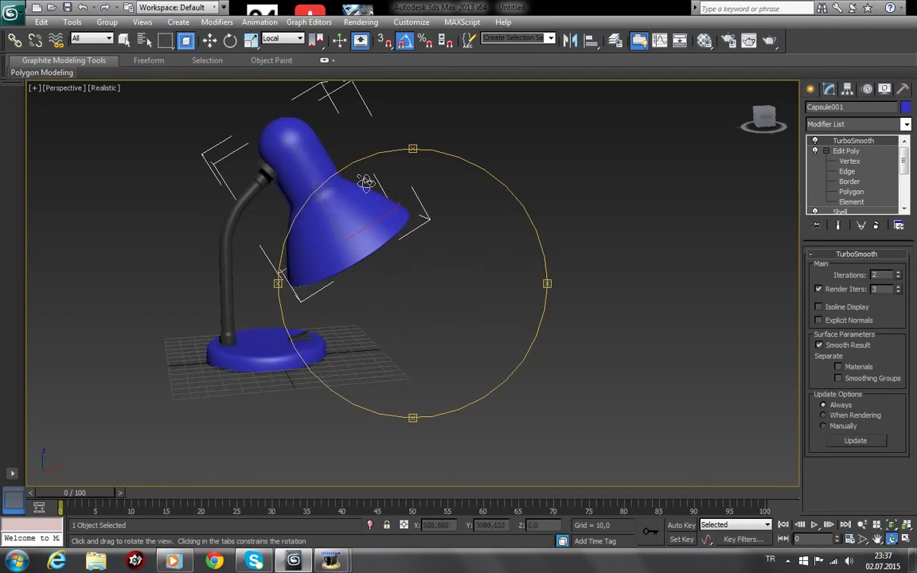
Shrink the shade uniformly and fit it onto the top end of the arm
left_click(251, 40)
mouse_move(344, 225)
left_mouse_down()
mouse_move(345, 257)
mouse_move(319, 176)
left_mouse_up()
left_click(230, 40)
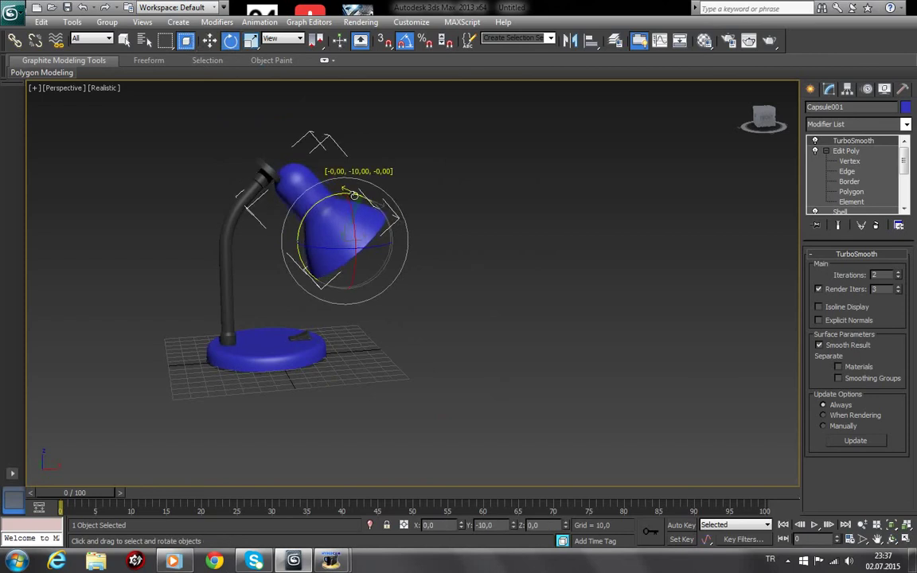
left_click(207, 40)
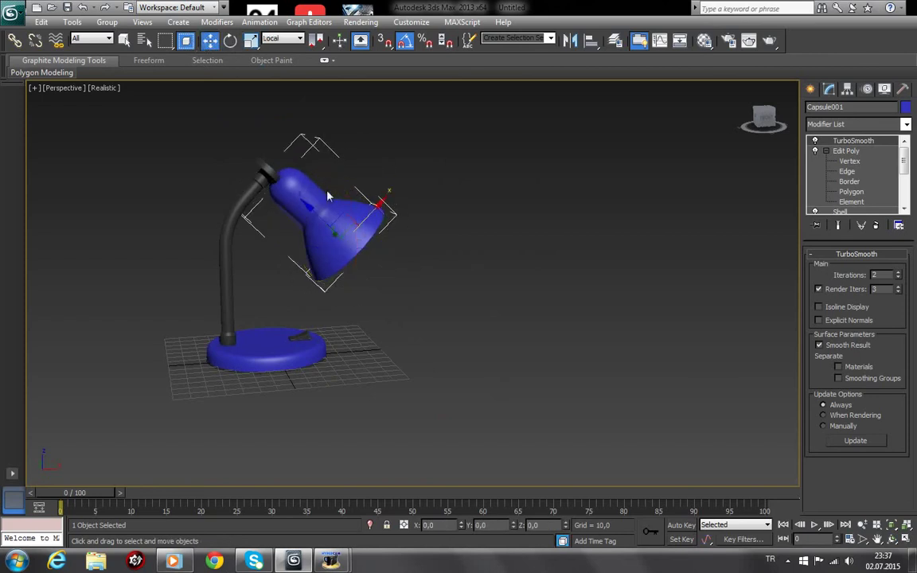
left_click_drag(383, 205, 400, 188)
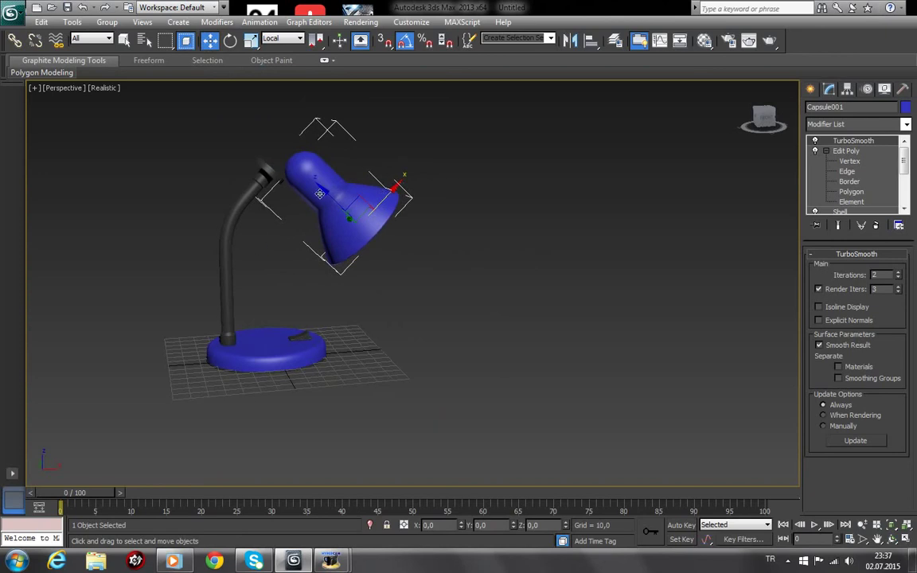
left_click_drag(319, 194, 294, 168)
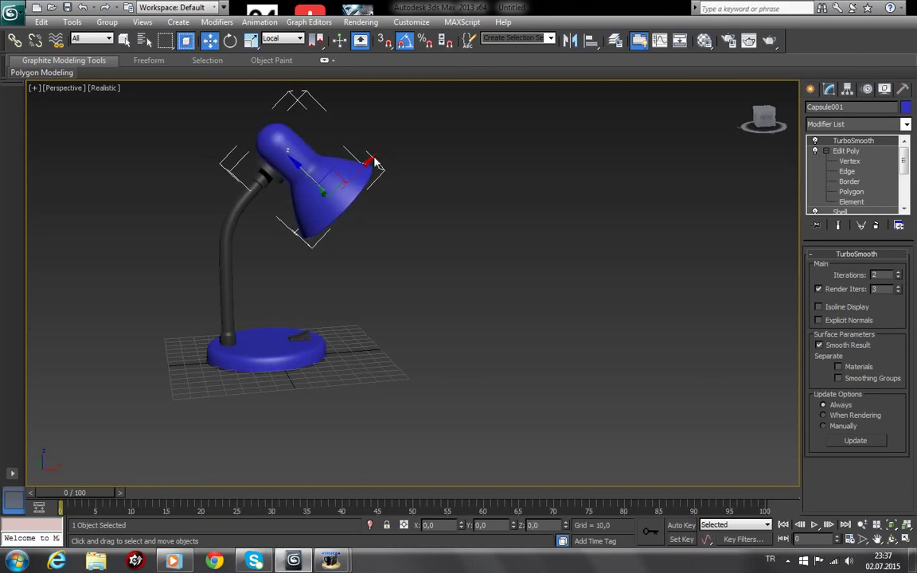
left_click_drag(372, 160, 367, 158)
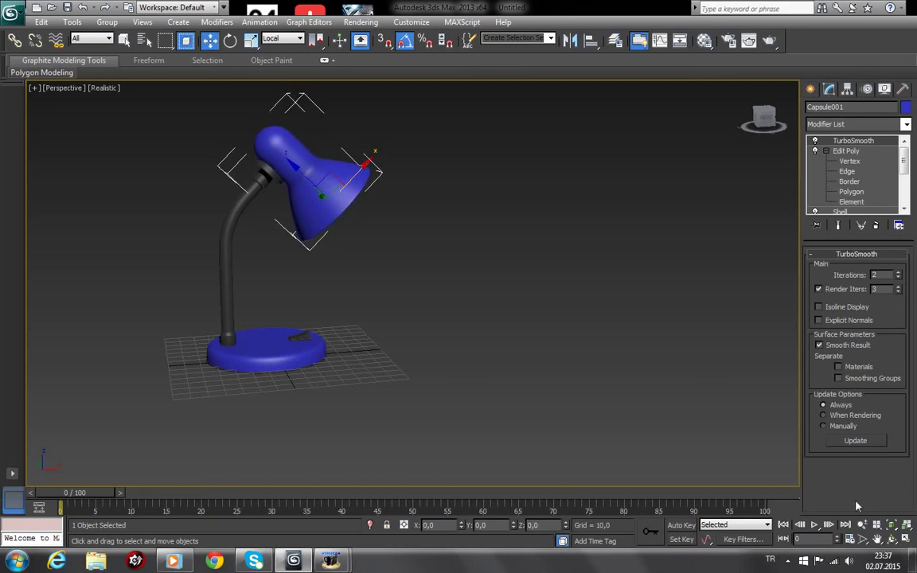
left_click(892, 538)
mouse_move(407, 311)
left_mouse_down()
mouse_move(297, 285)
mouse_move(365, 315)
mouse_move(215, 322)
mouse_move(207, 334)
mouse_move(355, 292)
mouse_move(384, 260)
mouse_move(406, 268)
mouse_move(576, 222)
mouse_move(551, 207)
mouse_move(544, 188)
mouse_move(553, 235)
mouse_move(465, 279)
mouse_move(430, 272)
mouse_move(547, 277)
mouse_move(467, 299)
mouse_move(394, 287)
mouse_move(444, 314)
mouse_move(426, 281)
mouse_move(446, 291)
mouse_move(374, 279)
left_mouse_up()
Create a Standard Primitives sphere beside the lamp
left_click(811, 89)
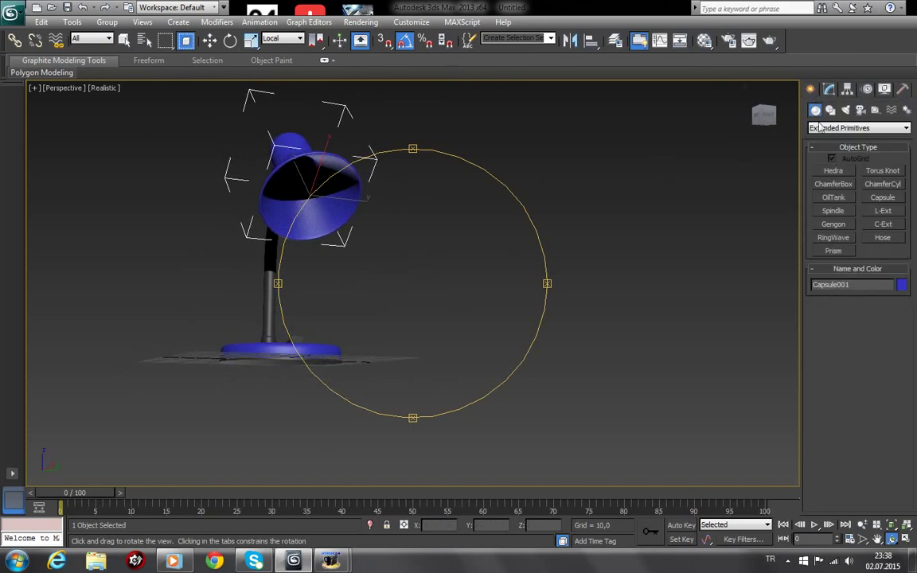
left_click(833, 129)
left_click(834, 137)
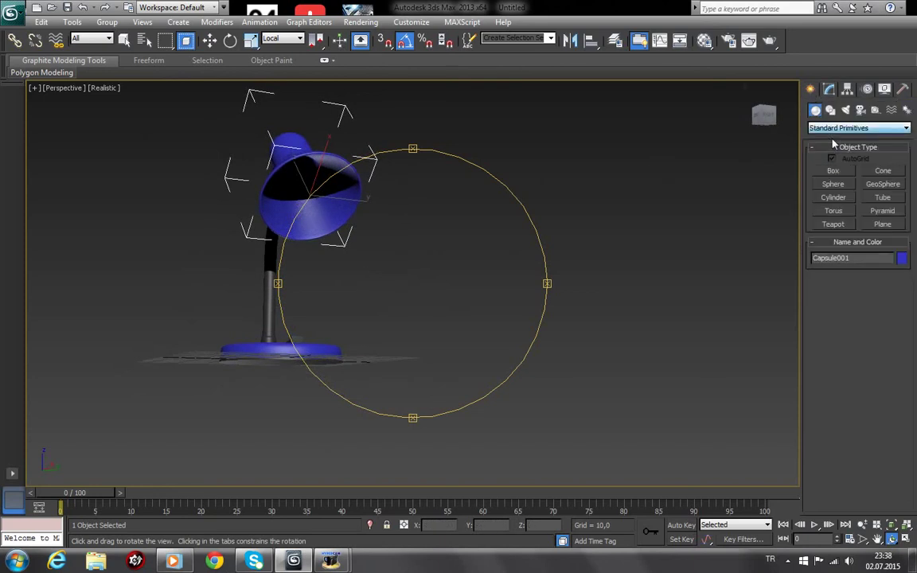
left_click(833, 187)
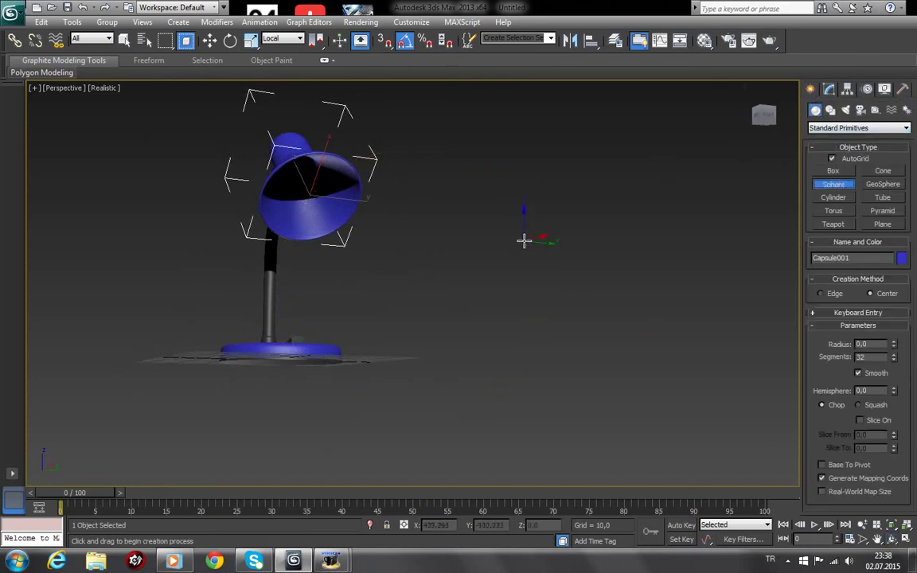
left_click_drag(424, 352, 434, 350)
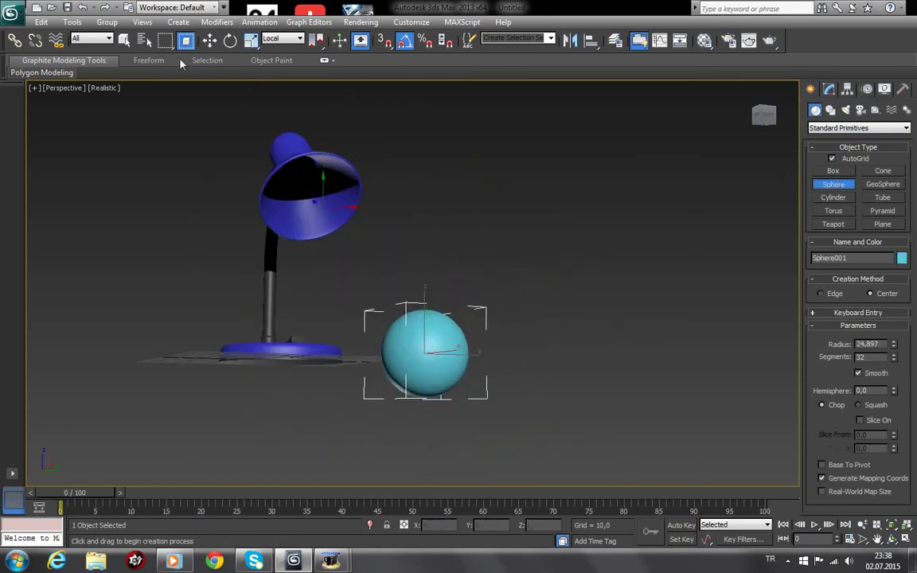
Stretch the sphere into a narrow ellipsoid and tilt it -50° about Y
left_click(251, 40)
left_click_drag(426, 412, 426, 449)
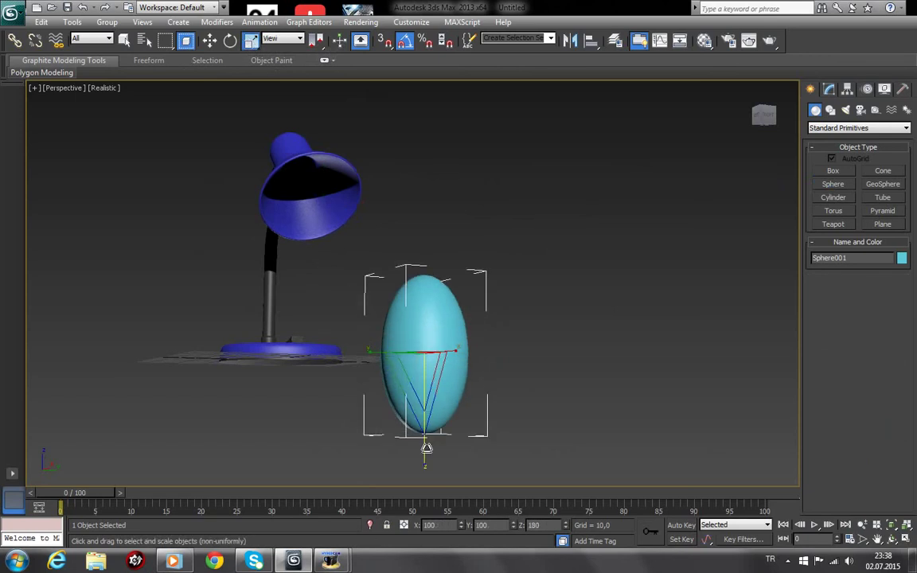
left_click(230, 41)
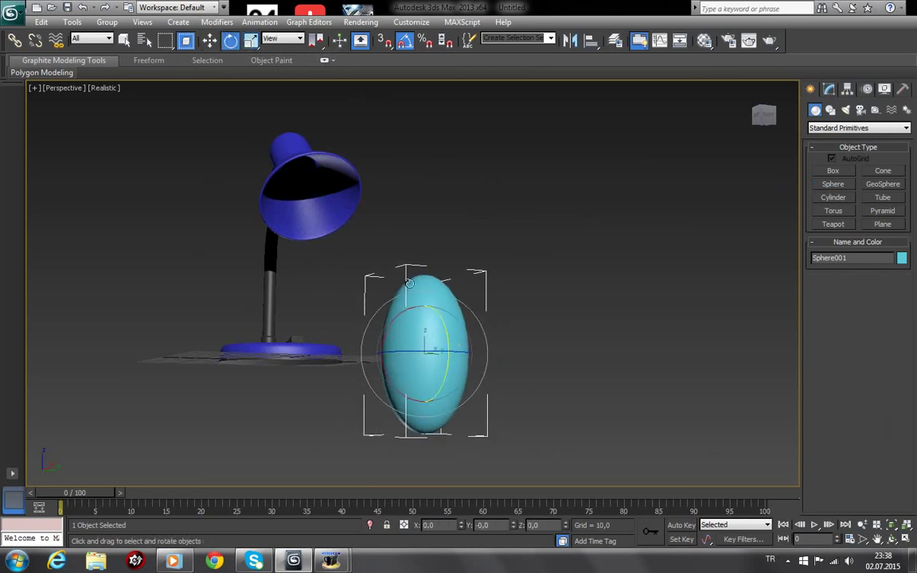
left_click(251, 41)
left_click_drag(368, 351, 383, 353)
left_click(231, 40)
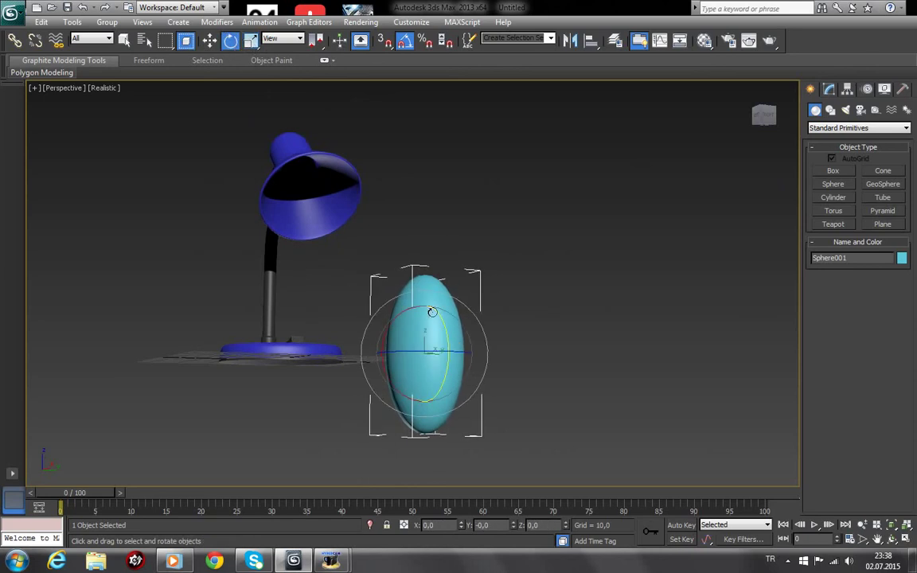
left_click_drag(444, 329, 438, 296)
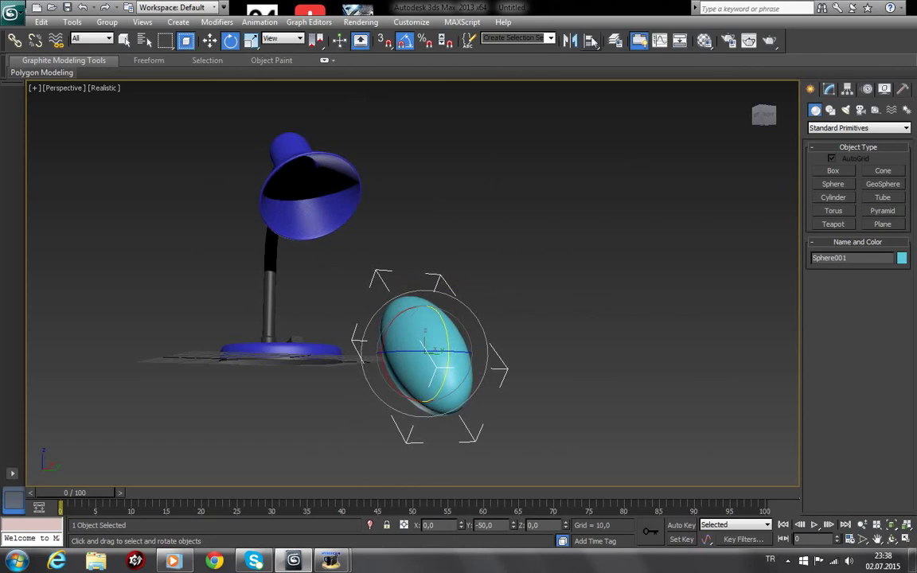
Align the bulb inside the lampshade and scale it down to fit
left_click(591, 41)
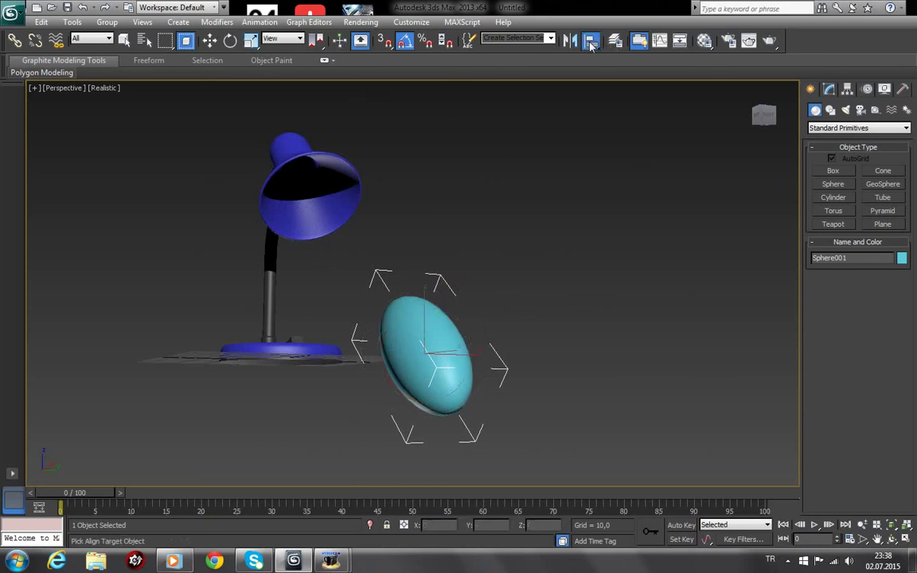
left_click(313, 184)
left_click(462, 381)
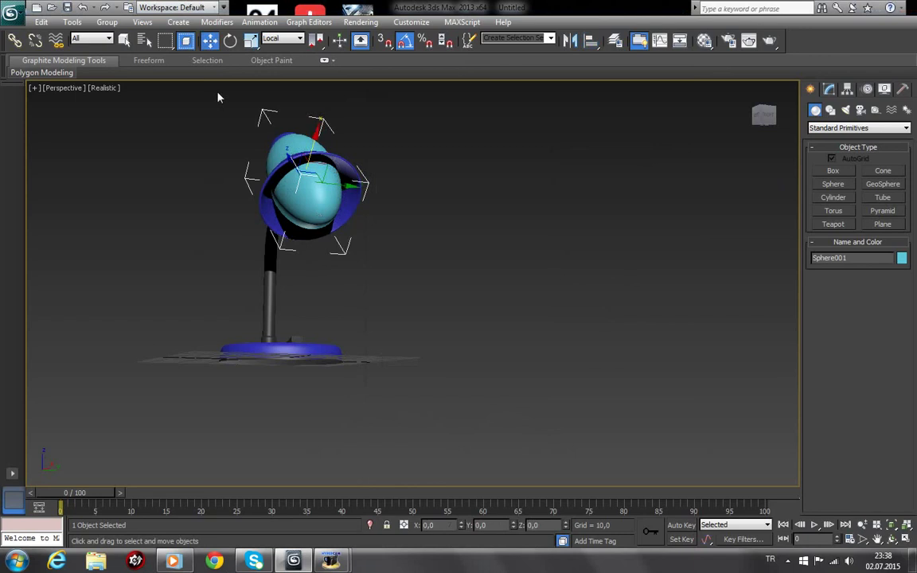
left_click(246, 42)
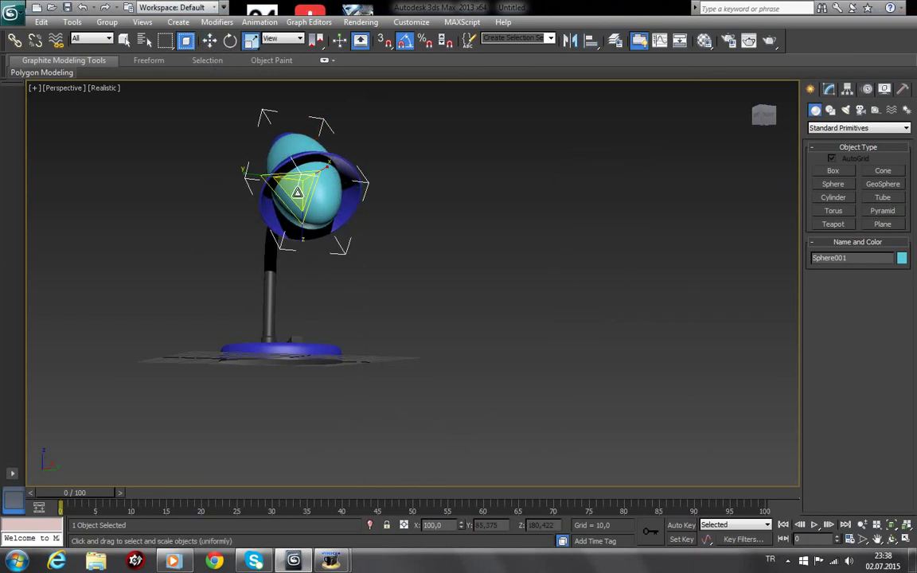
mouse_move(305, 182)
left_mouse_down()
mouse_move(315, 264)
mouse_move(455, 205)
left_mouse_up()
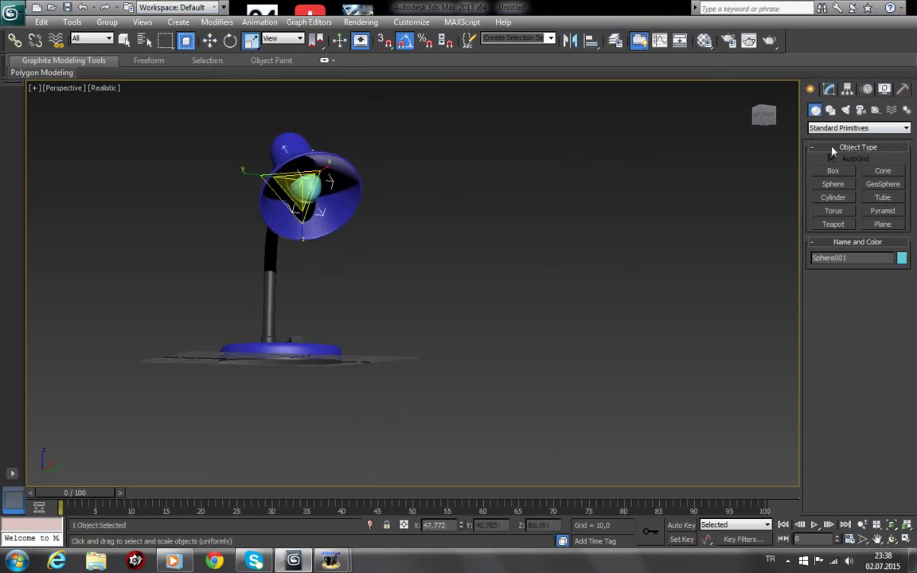
Make the bulb's object colour white and clear the selection
left_click(902, 259)
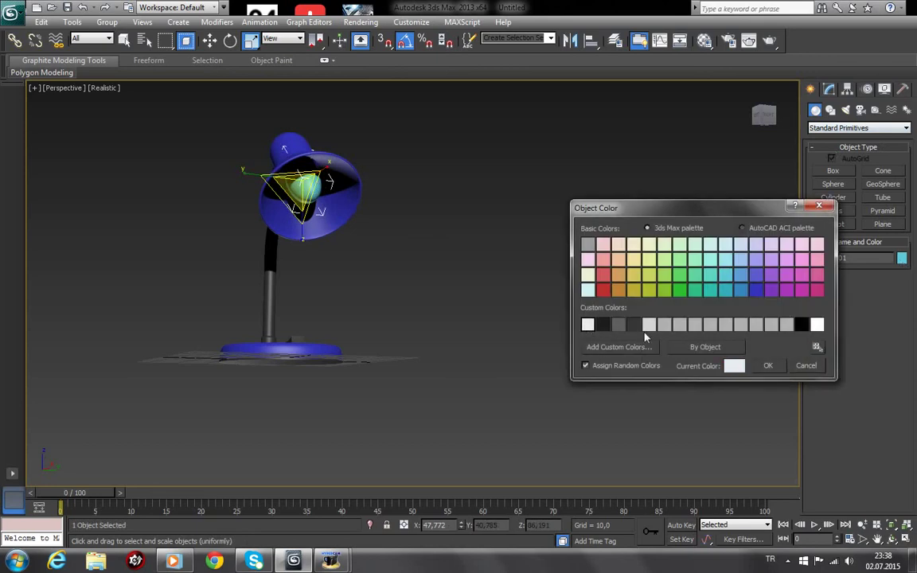
left_click(767, 367)
left_click(575, 336)
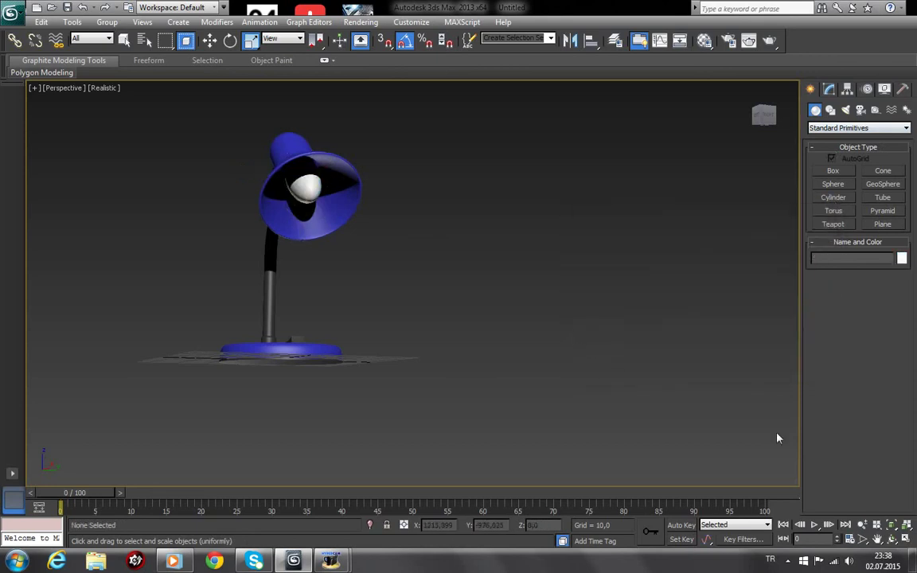
key("ctrl+r")
Orbit, pan and zoom to inspect the finished lamp upright and larger
mouse_move(433, 260)
left_mouse_down()
mouse_move(440, 240)
mouse_move(383, 219)
mouse_move(419, 208)
mouse_move(426, 240)
mouse_move(369, 237)
mouse_move(434, 270)
mouse_move(520, 385)
left_mouse_up()
key("ctrl+p")
mouse_move(605, 390)
left_mouse_down()
mouse_move(621, 419)
mouse_move(646, 437)
left_mouse_up()
left_click(892, 540)
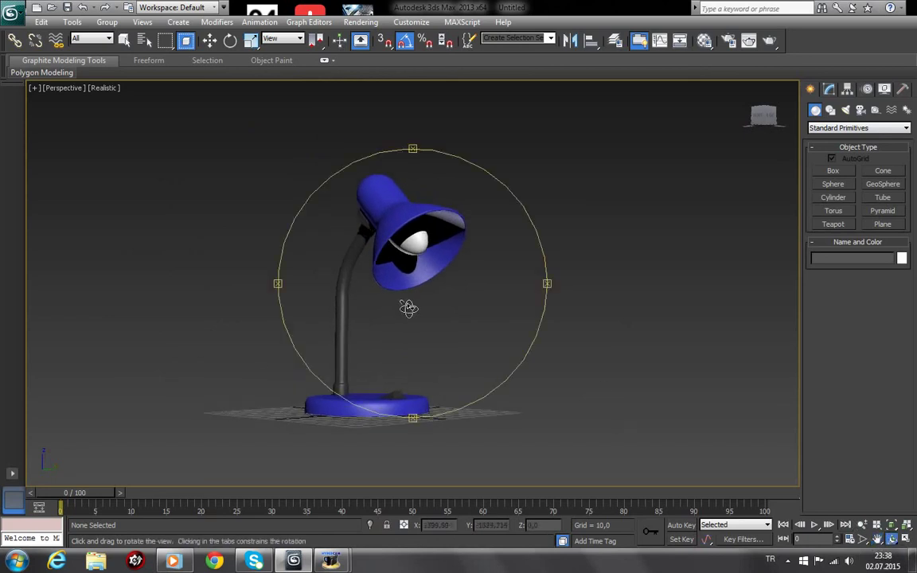
left_click_drag(410, 307, 410, 316)
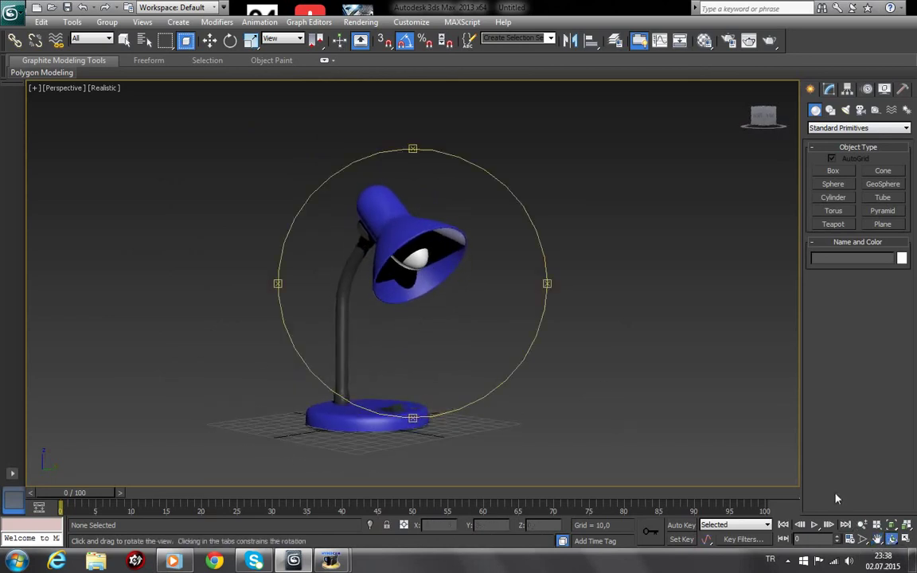
left_click(864, 526)
left_click_drag(544, 342, 552, 336)
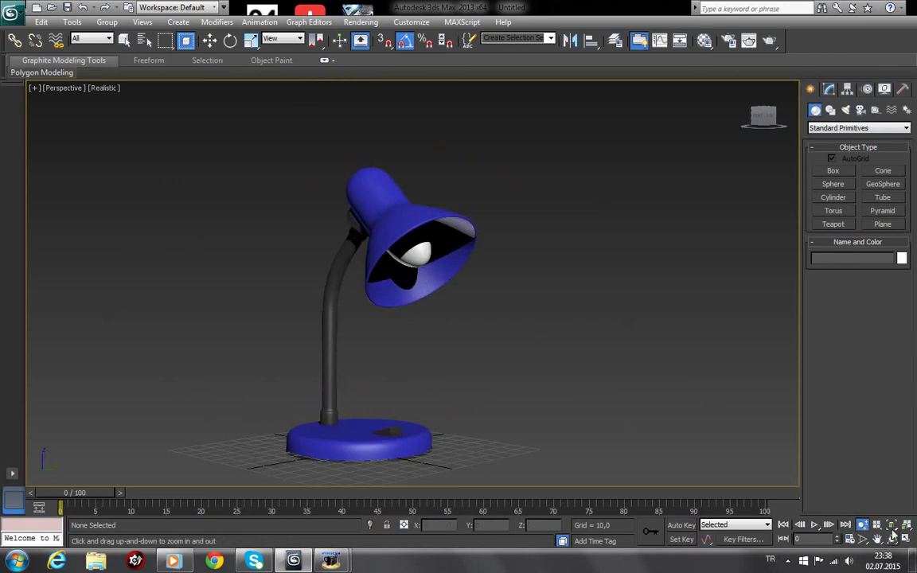